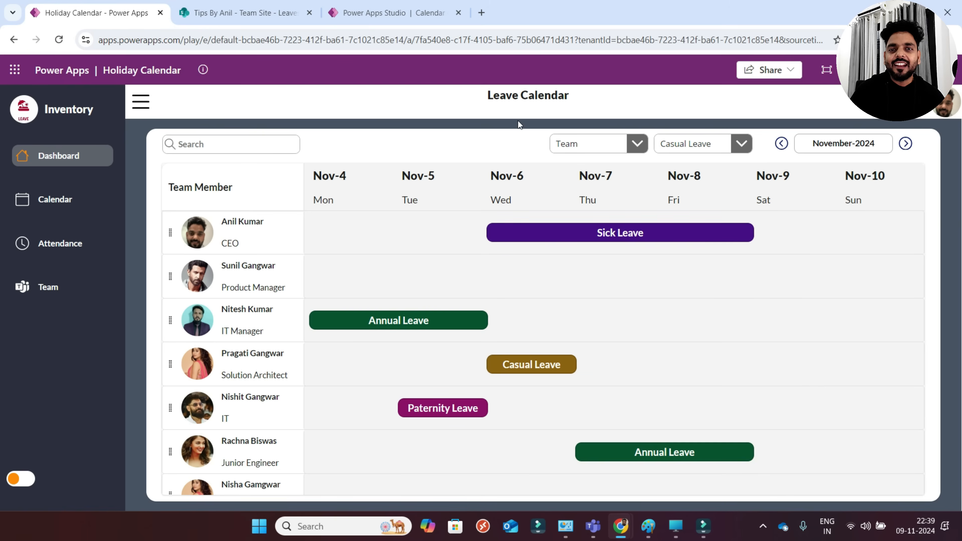
- Switch to SharePoint and review the leave records in the LeavesAppliedByUsers list
{"action": "left_click_drag", "start_coordinate": [488, 102], "coordinate": [586, 101]}
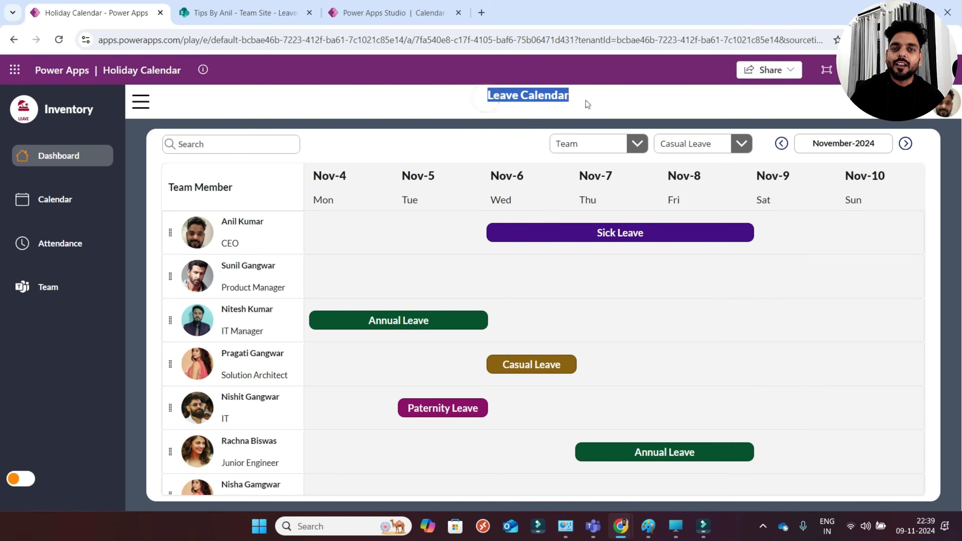
{"action": "left_click", "coordinate": [590, 100]}
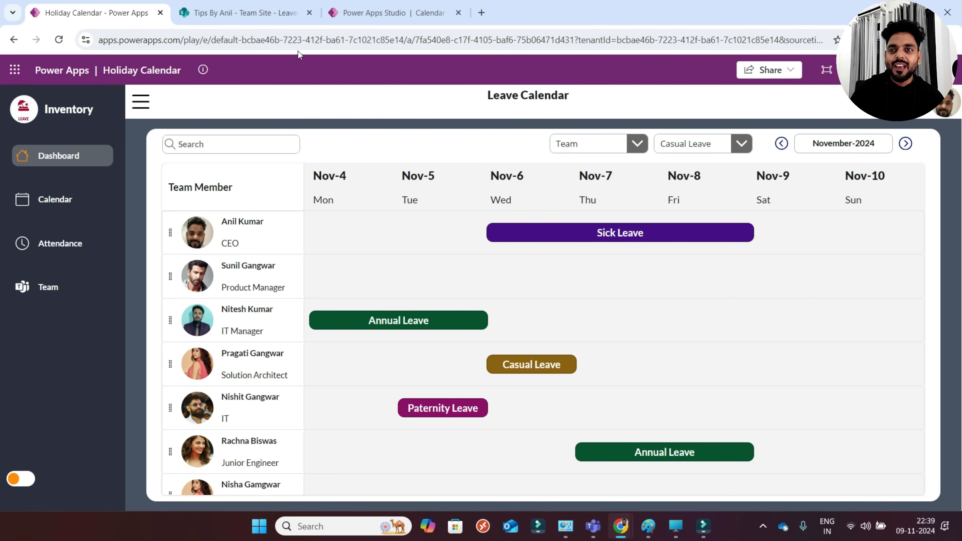
{"action": "left_click", "coordinate": [273, 14]}
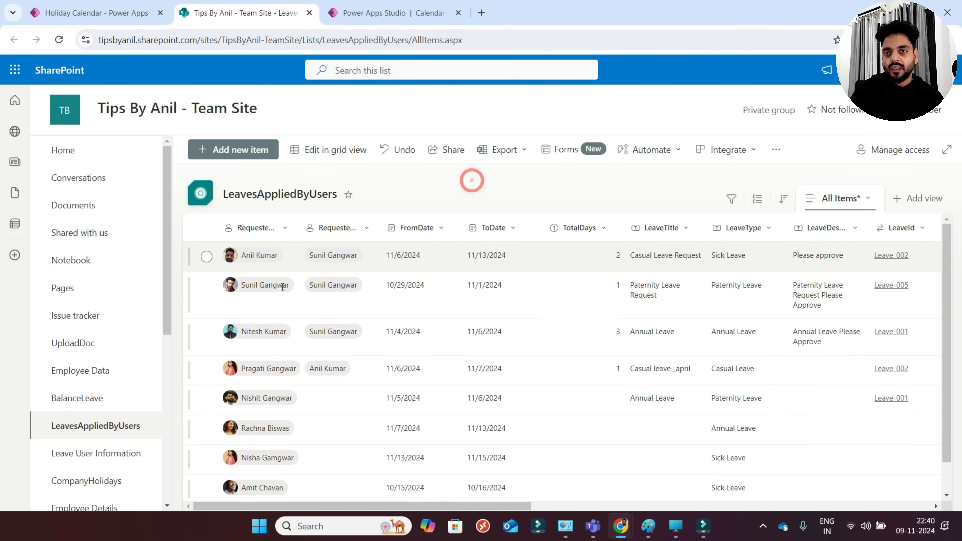
{"action": "scroll", "coordinate": [341, 347], "scroll_direction": "down", "scroll_amount": 1}
{"action": "scroll", "coordinate": [331, 384], "scroll_direction": "up", "scroll_amount": 1}
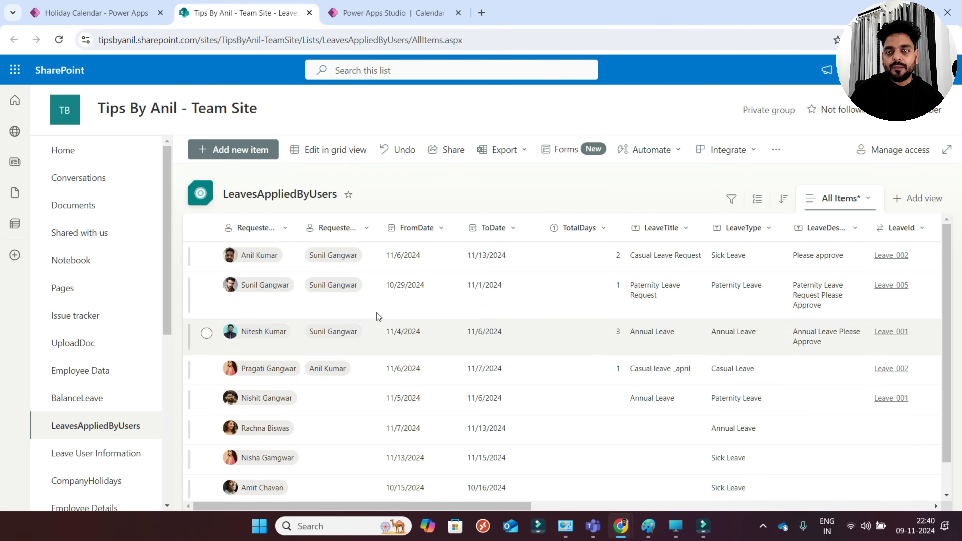
{"action": "scroll", "coordinate": [429, 377], "scroll_direction": "down", "scroll_amount": 1}
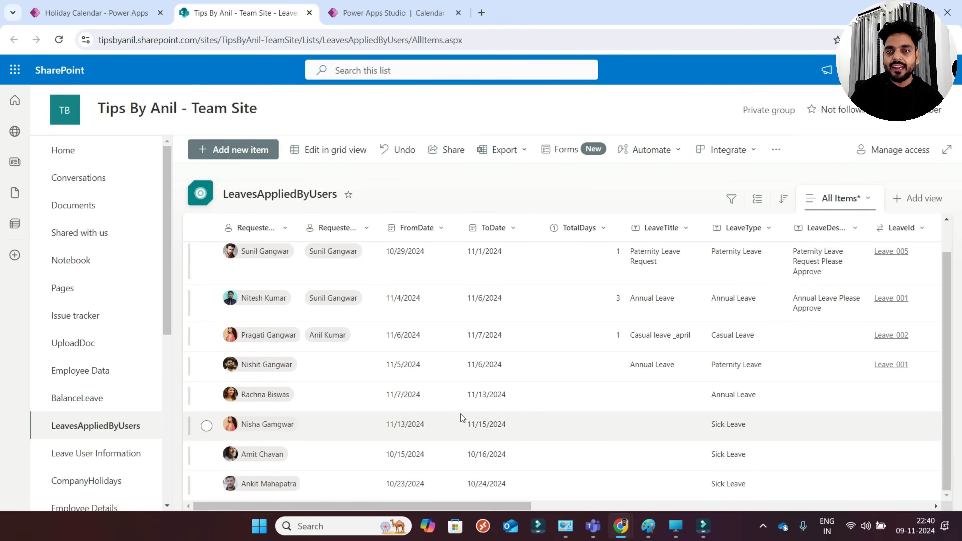
{"action": "scroll", "coordinate": [454, 385], "scroll_direction": "up", "scroll_amount": 1}
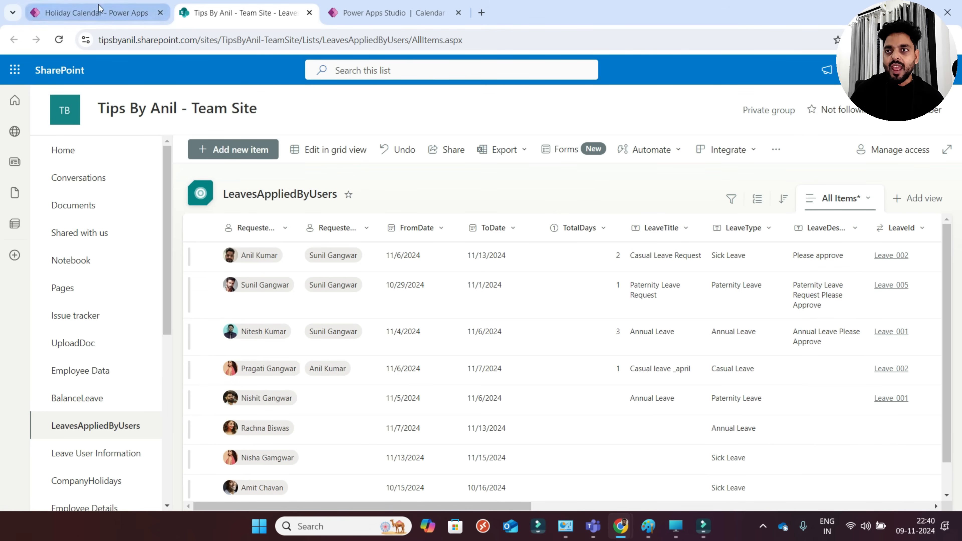
- Compare the first list record's leave dates with its bar in the Holiday Calendar app across the Nov-4 and Nov-11 weeks
{"action": "left_click", "coordinate": [103, 12]}
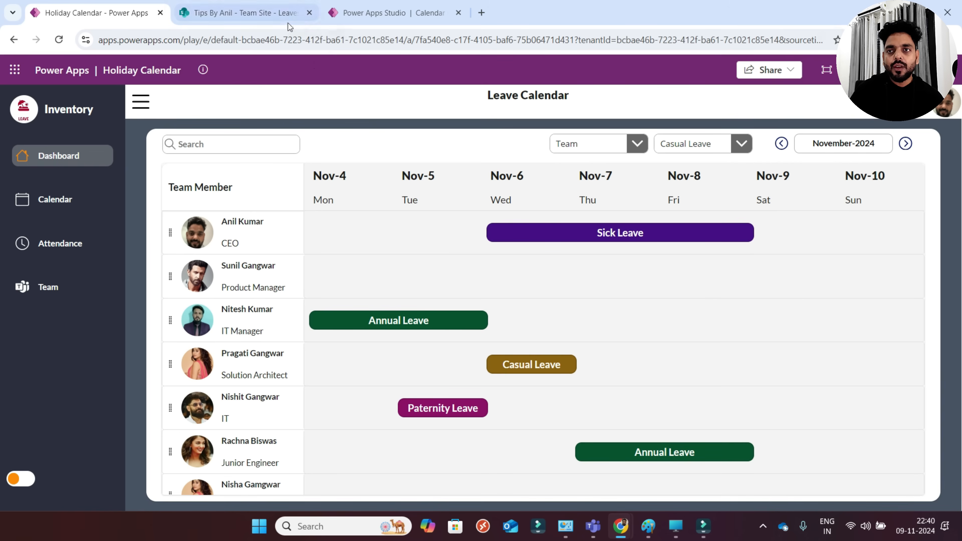
{"action": "left_click", "coordinate": [276, 13]}
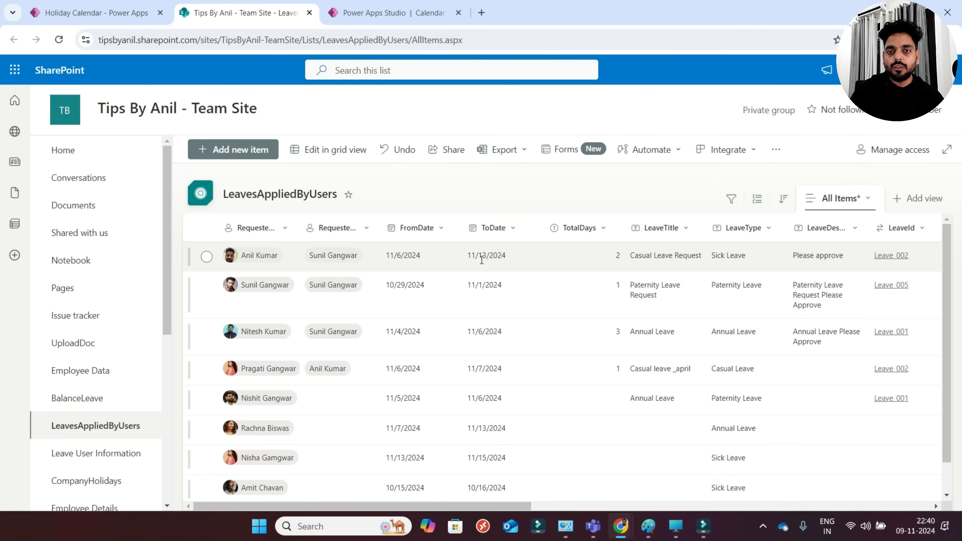
{"action": "left_click", "coordinate": [128, 15]}
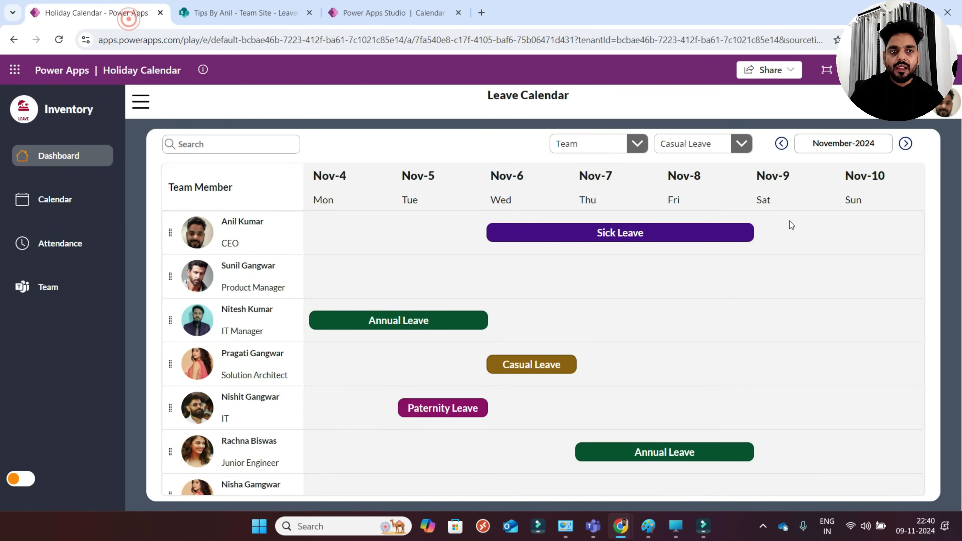
{"action": "left_click", "coordinate": [905, 143]}
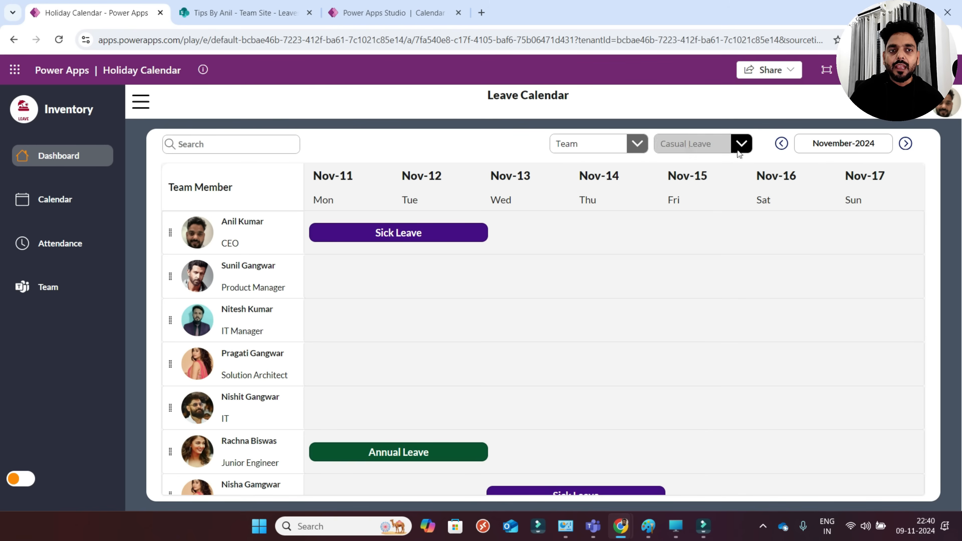
{"action": "left_click", "coordinate": [781, 143]}
- Check the second and third list records' leave dates against the calendar weeks starting Oct-28 and Nov-4
{"action": "left_click", "coordinate": [246, 13]}
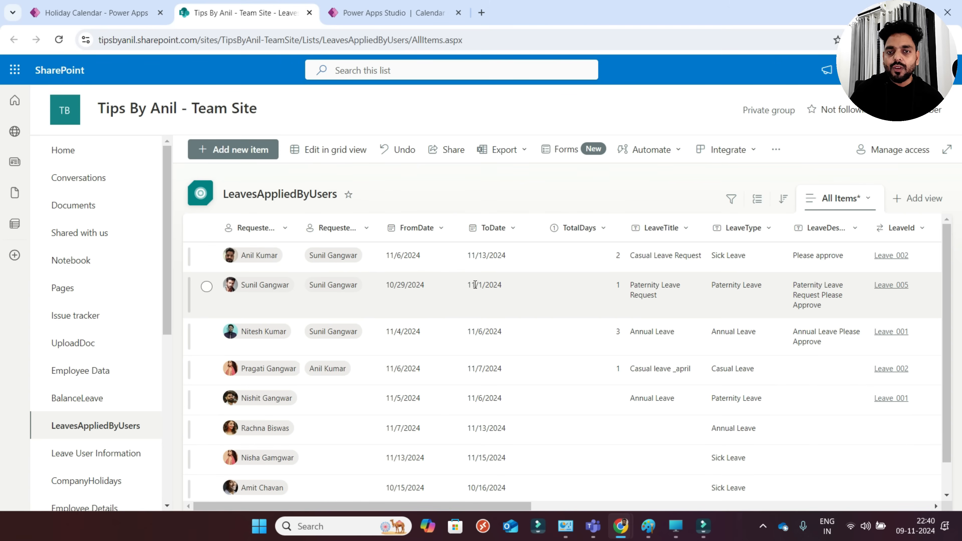
{"action": "left_click", "coordinate": [127, 13]}
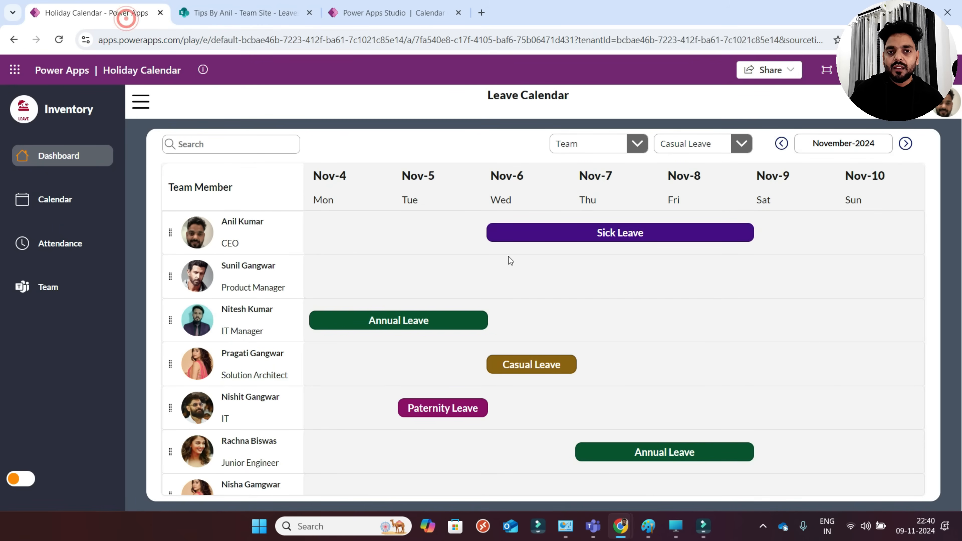
{"action": "left_click", "coordinate": [781, 143]}
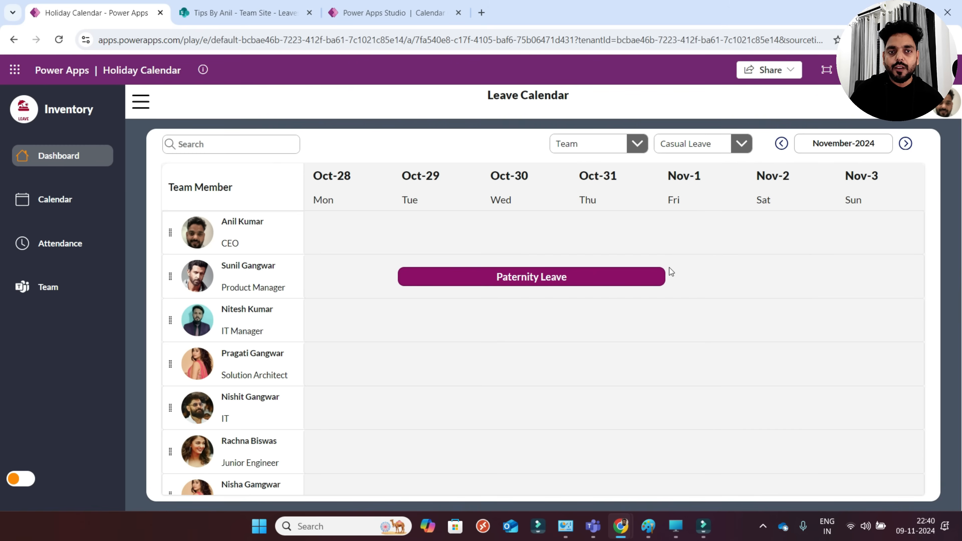
{"action": "left_click", "coordinate": [273, 13]}
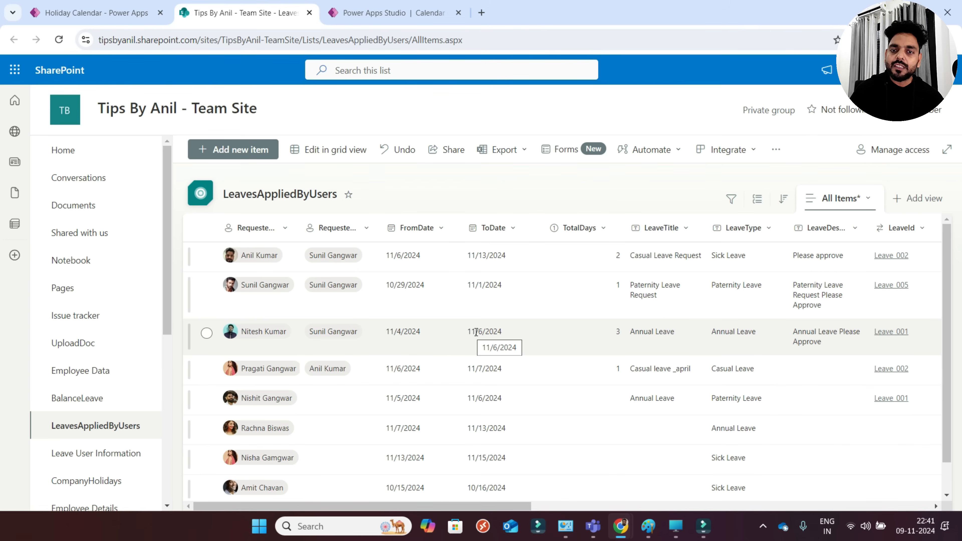
{"action": "left_click", "coordinate": [135, 22]}
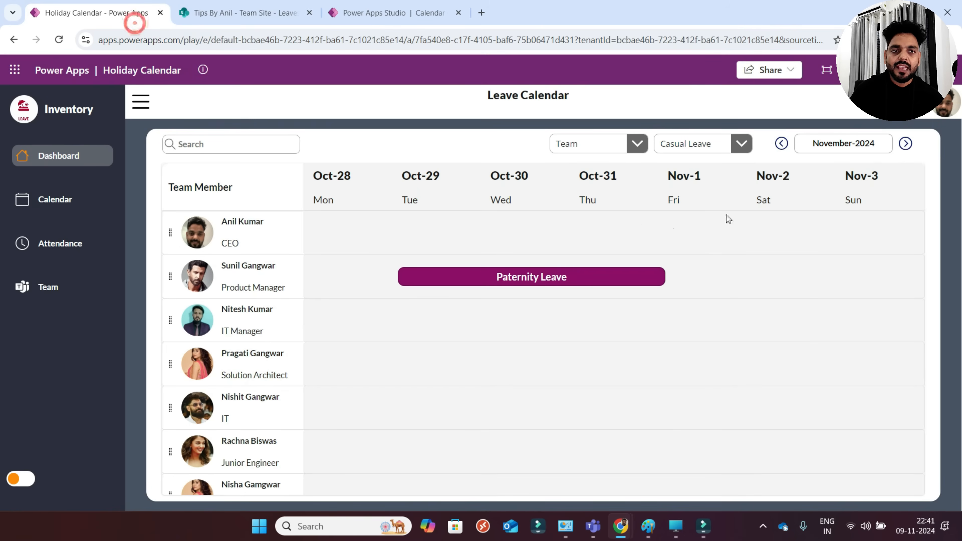
{"action": "left_click", "coordinate": [905, 143]}
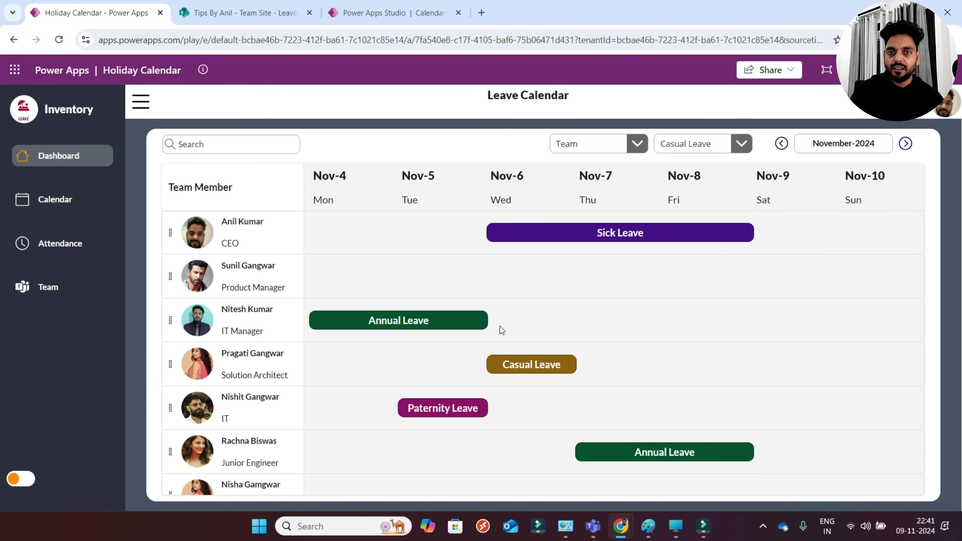
- Switch to Power Apps Studio and insert a vertical container into MainContainer3 on Screen4
{"action": "left_click", "coordinate": [390, 15]}
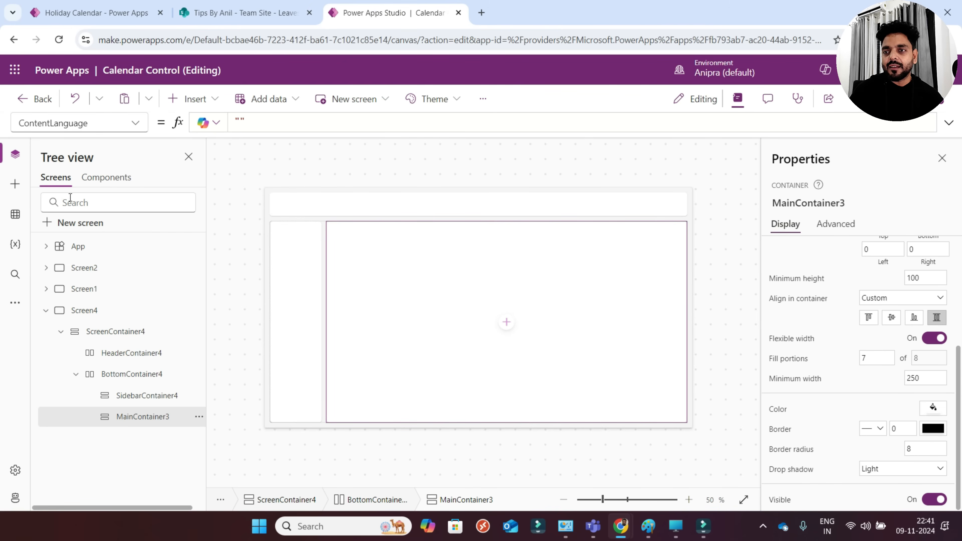
{"action": "left_click", "coordinate": [74, 226]}
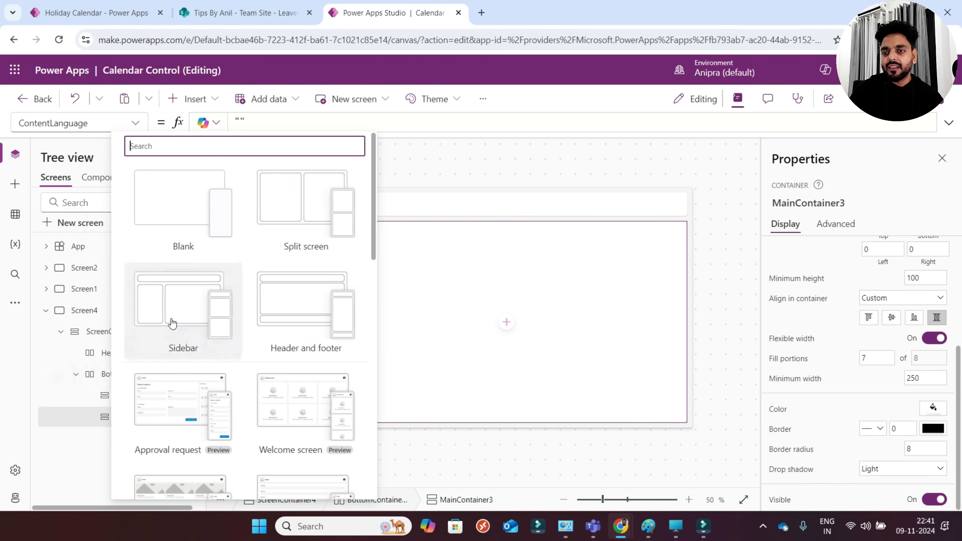
{"action": "left_click", "coordinate": [105, 416]}
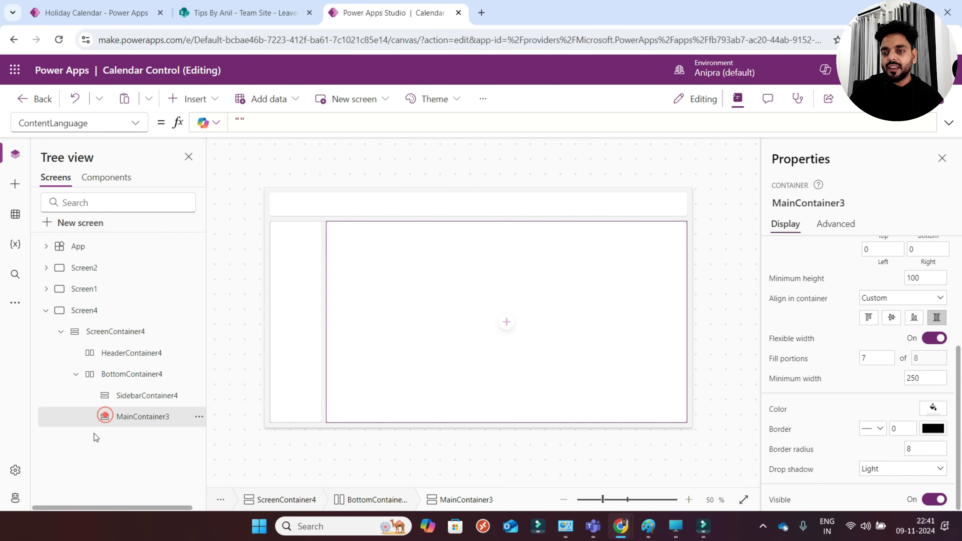
{"action": "left_click", "coordinate": [511, 325]}
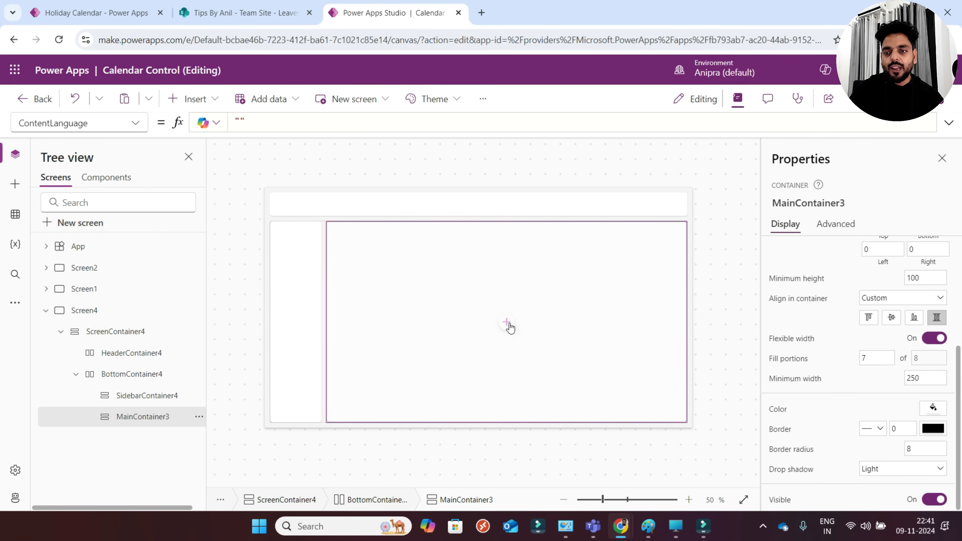
{"action": "left_click", "coordinate": [565, 138]}
{"action": "type", "text": "vert"}
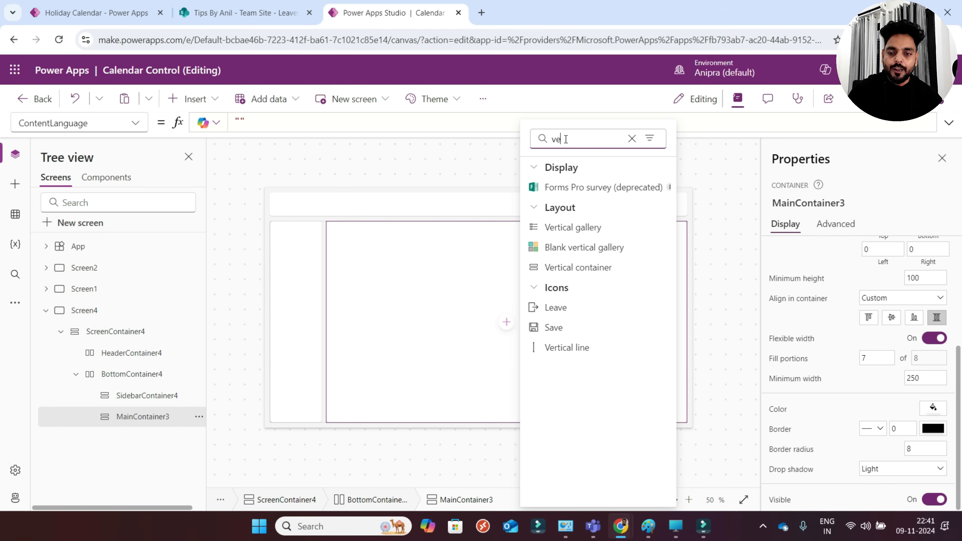
{"action": "left_click", "coordinate": [573, 226]}
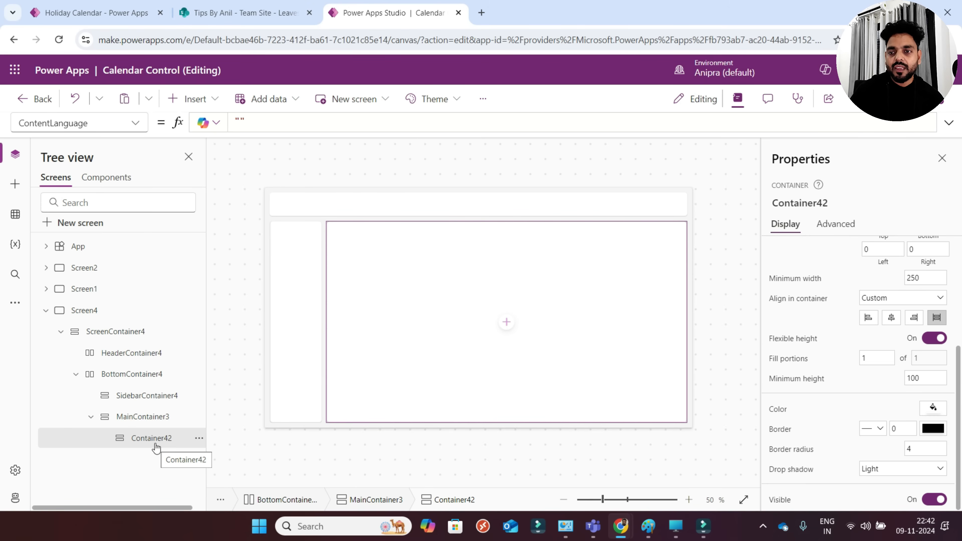
- Examine the layout of the finished Leave Calendar app, including its side menu, filter row and team member grid
{"action": "left_click", "coordinate": [128, 19]}
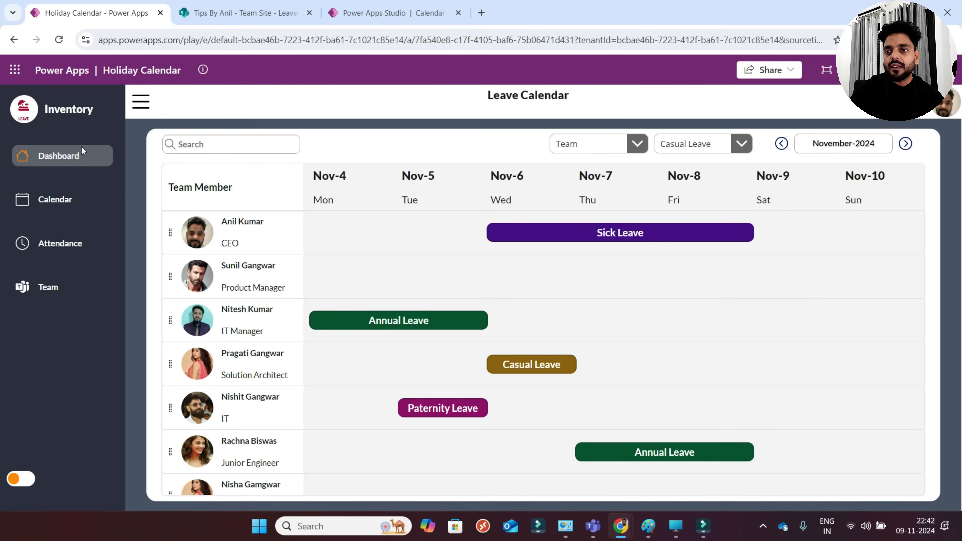
{"action": "left_click", "coordinate": [136, 107]}
{"action": "left_click", "coordinate": [83, 103]}
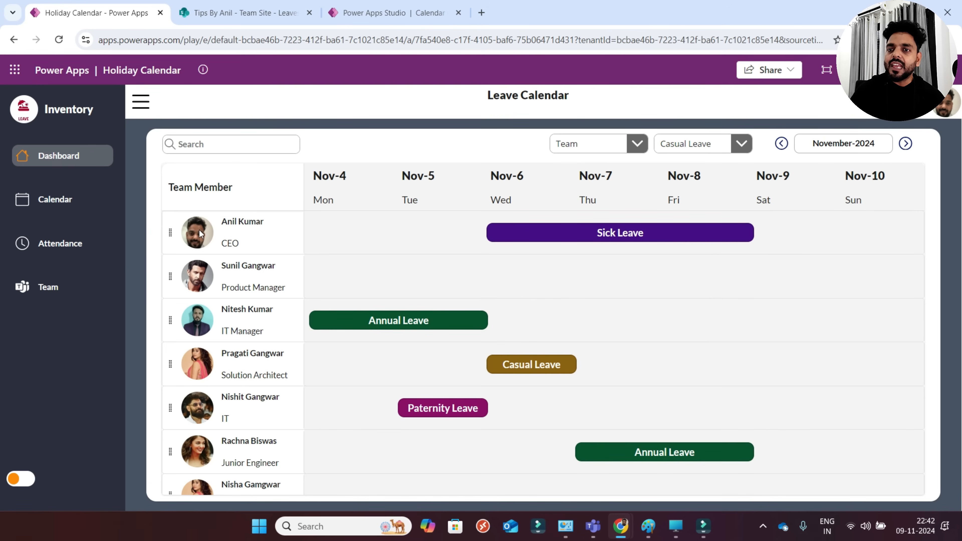
{"action": "left_click", "coordinate": [376, 13]}
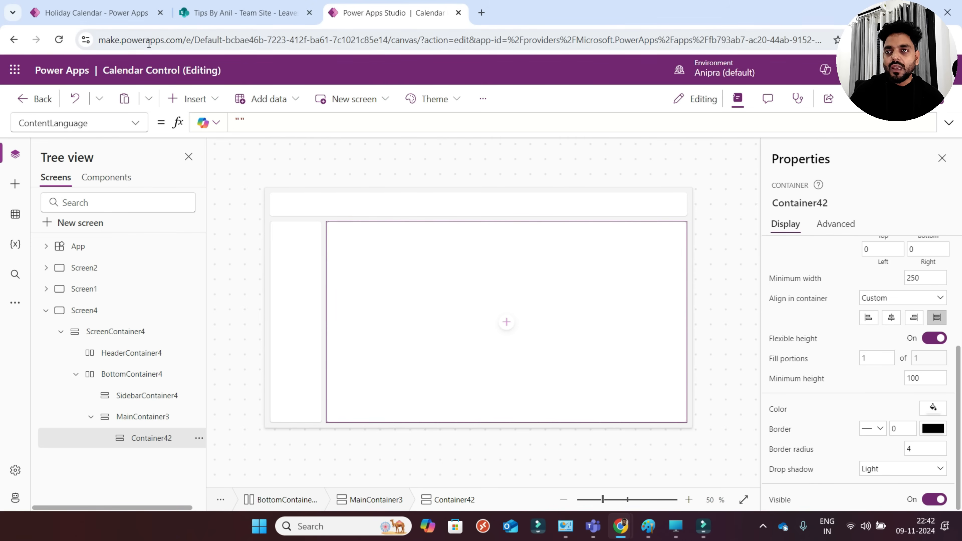
{"action": "left_click", "coordinate": [126, 14]}
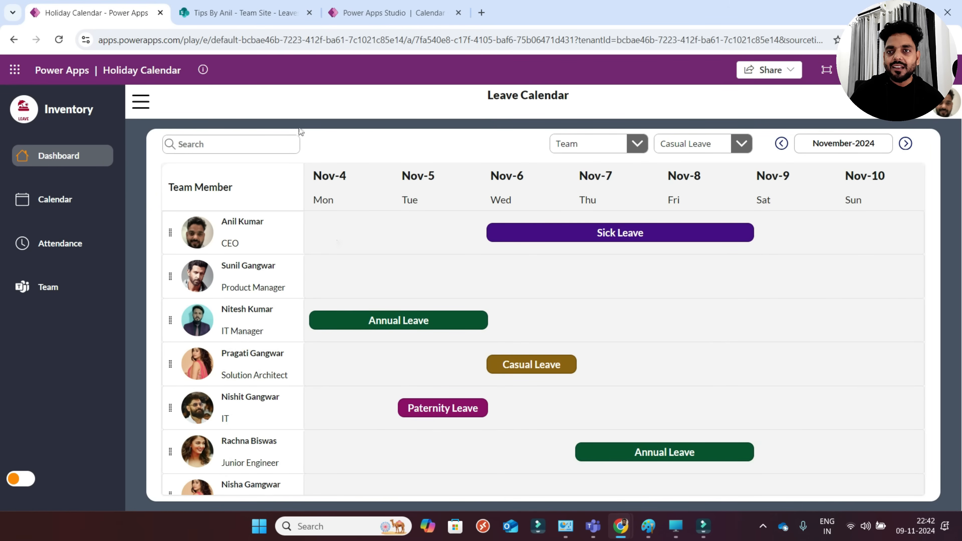
{"action": "scroll", "coordinate": [378, 341], "scroll_direction": "down", "scroll_amount": 5}
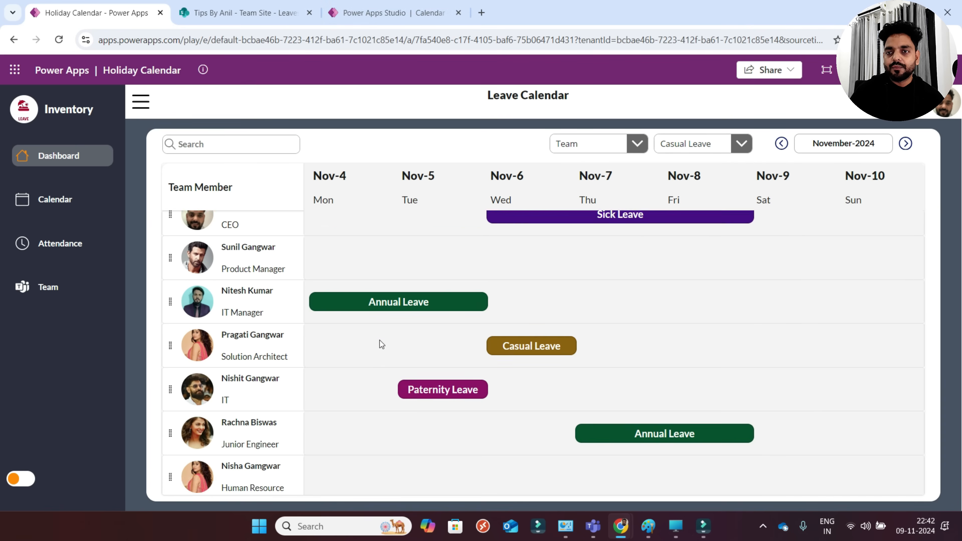
{"action": "scroll", "coordinate": [378, 342], "scroll_direction": "up", "scroll_amount": 5}
- Return to Power Apps Studio and insert a plain container inside Container42
{"action": "left_click", "coordinate": [361, 15]}
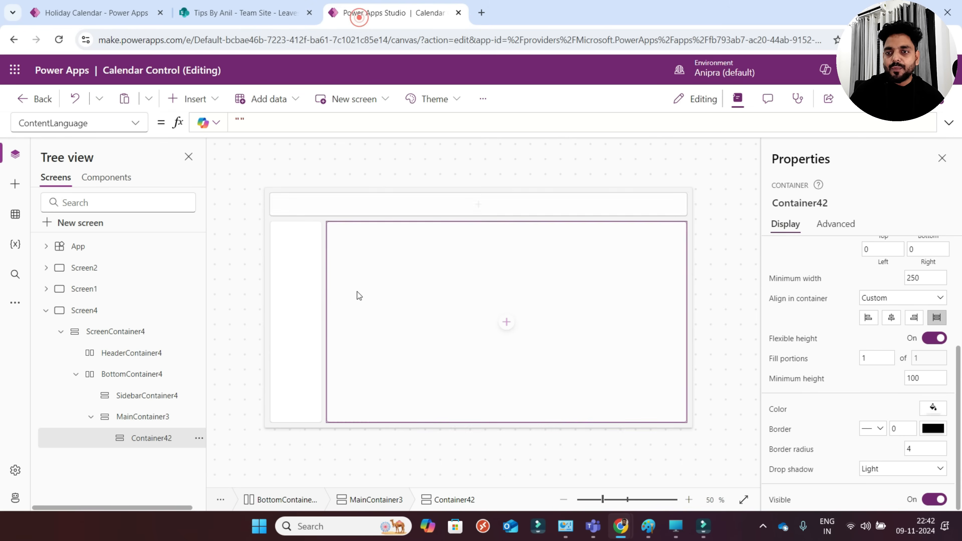
{"action": "left_click", "coordinate": [507, 326]}
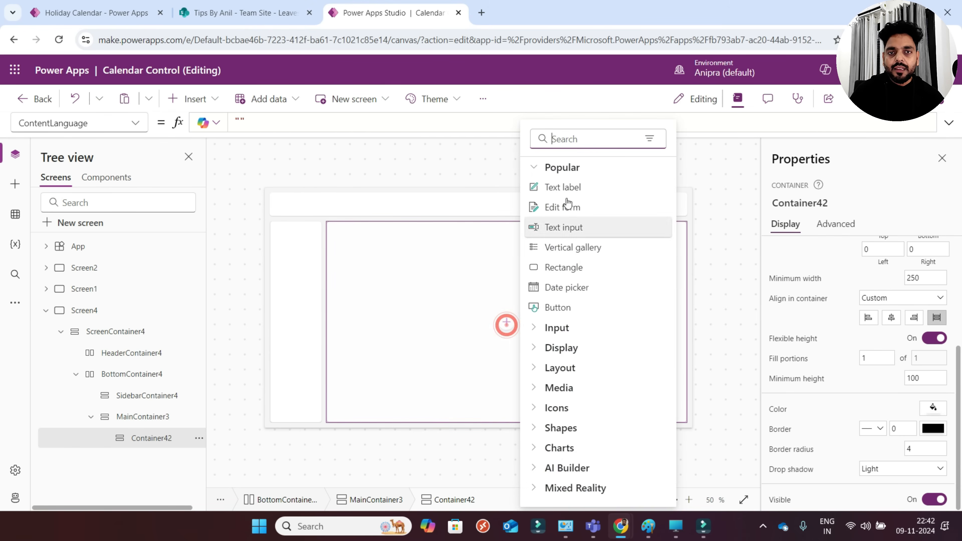
{"action": "left_click", "coordinate": [575, 141]}
{"action": "type", "text": "cont"}
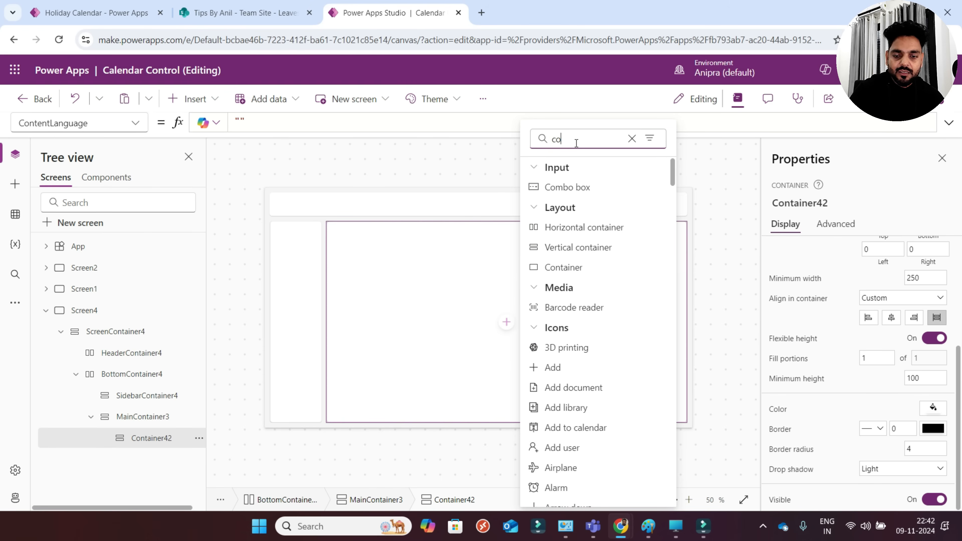
{"action": "left_click", "coordinate": [573, 226]}
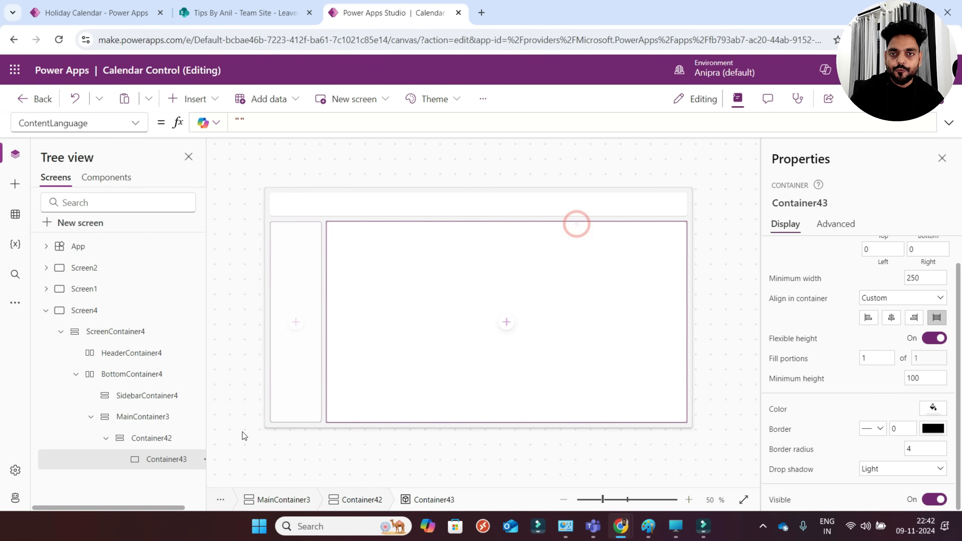
- Duplicate Container43 within Container42 by copying and pasting it
{"action": "left_click", "coordinate": [174, 443]}
{"action": "left_click", "coordinate": [166, 459]}
{"action": "key", "text": "ctrl+c"}
{"action": "key", "text": "ctrl+v"}
- Set the minimum height and minimum width of both Container43 and Container43_1 to 0
{"action": "left_click", "coordinate": [165, 459]}
{"action": "left_click", "coordinate": [165, 481], "text": "ctrl"}
{"action": "left_click", "coordinate": [923, 376]}
{"action": "type", "text": "0"}
{"action": "left_click", "coordinate": [926, 280]}
{"action": "type", "text": "0"}
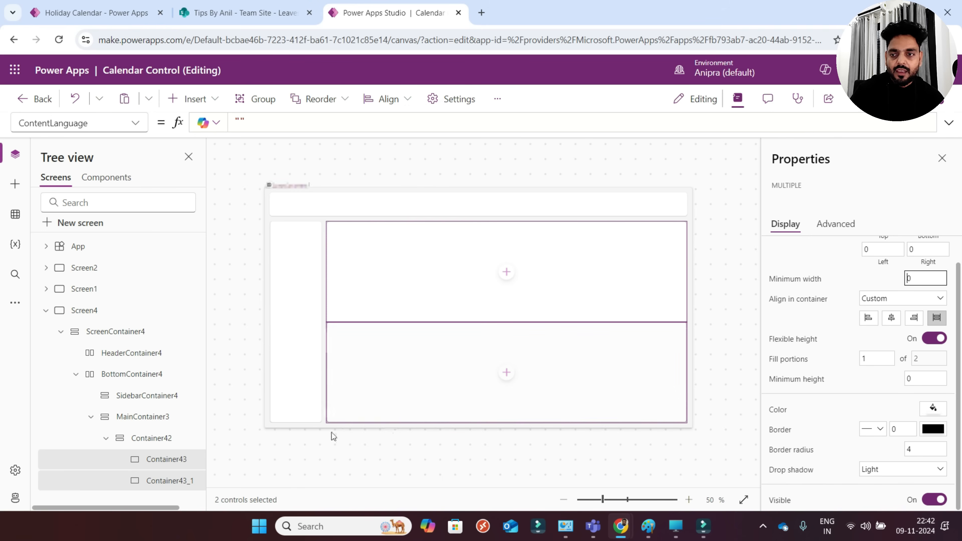
- Set the fill portions of Container43_1 to 10
{"action": "left_click", "coordinate": [189, 458]}
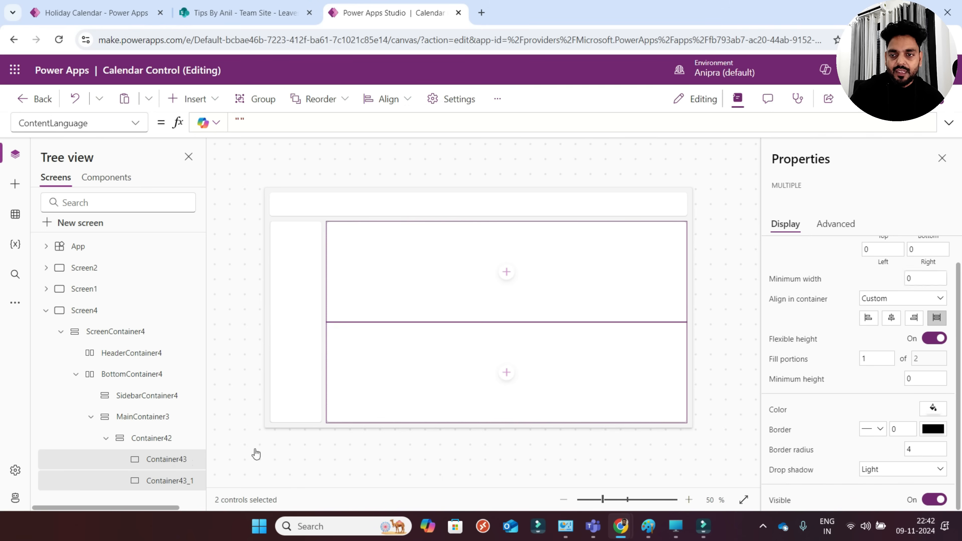
{"action": "left_click", "coordinate": [173, 481]}
{"action": "left_click", "coordinate": [872, 360]}
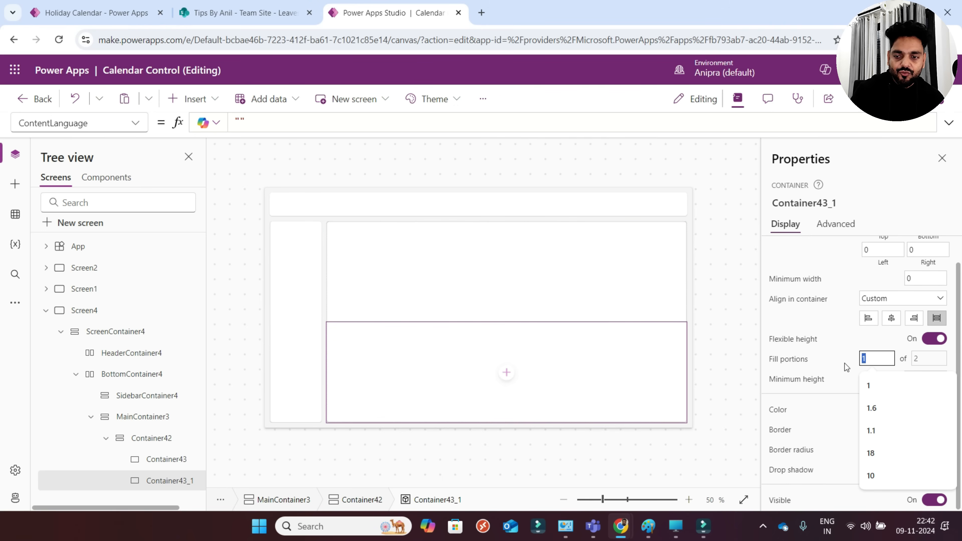
{"action": "type", "text": "0"}
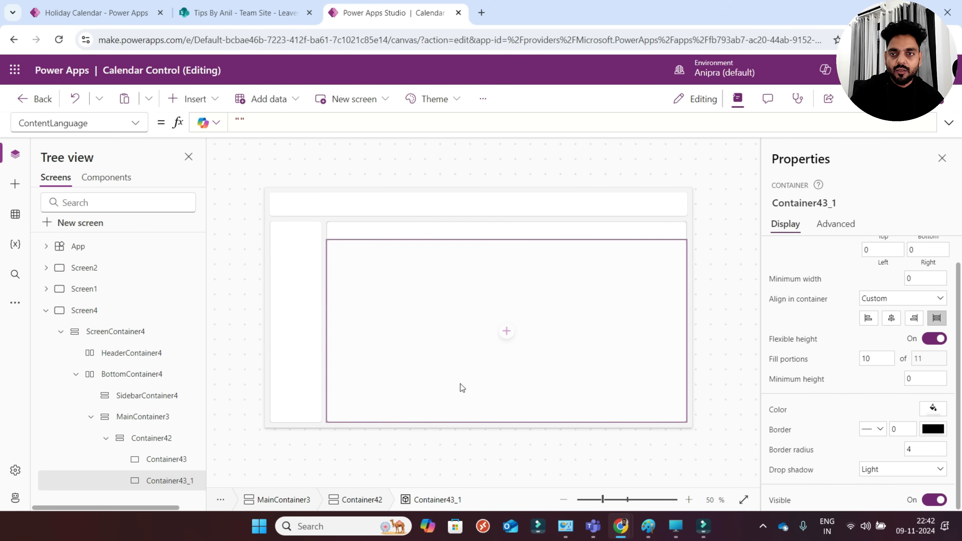
- Check the layout in the finished Holiday Calendar app, return to Power Apps Studio and set Container43's fill portions to 1.5
{"action": "left_click", "coordinate": [151, 12]}
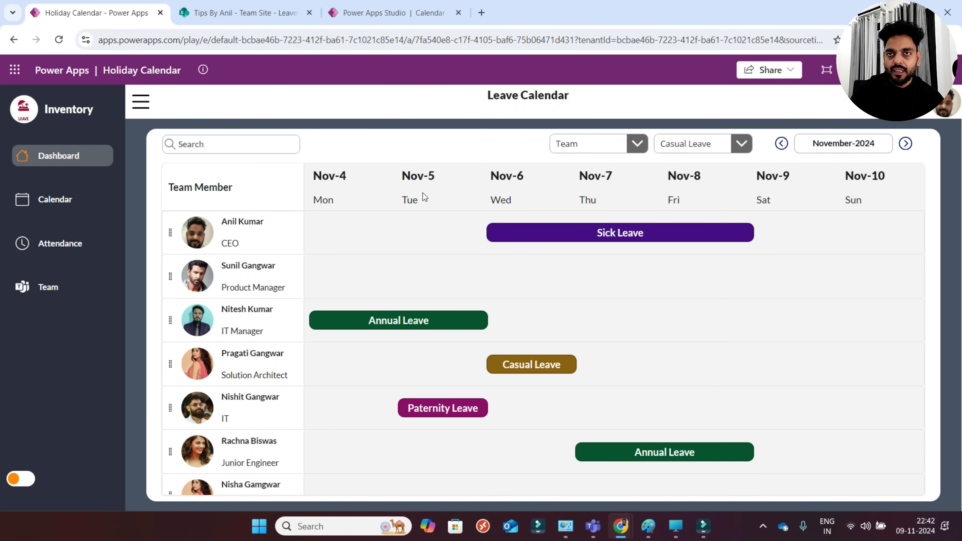
{"action": "left_click", "coordinate": [374, 14]}
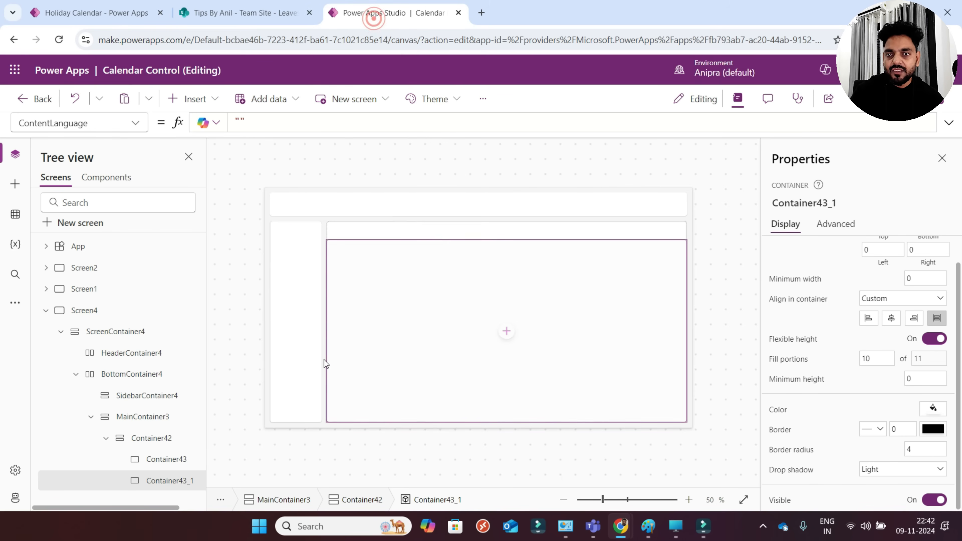
{"action": "left_click", "coordinate": [166, 459]}
{"action": "left_click", "coordinate": [788, 359]}
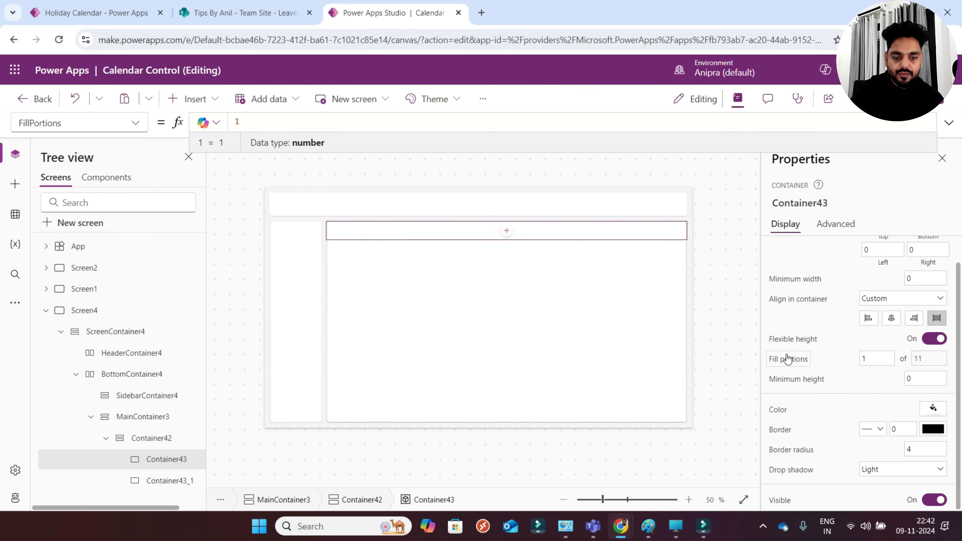
{"action": "type", "text": "5"}
{"action": "left_click", "coordinate": [846, 364]}
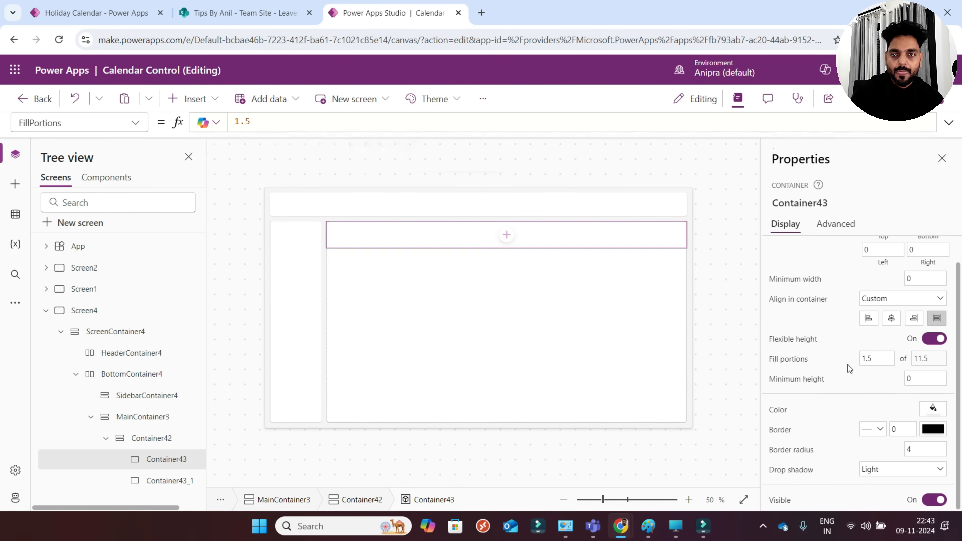
- Insert a vertical container inside Container43_1
{"action": "left_click", "coordinate": [170, 480]}
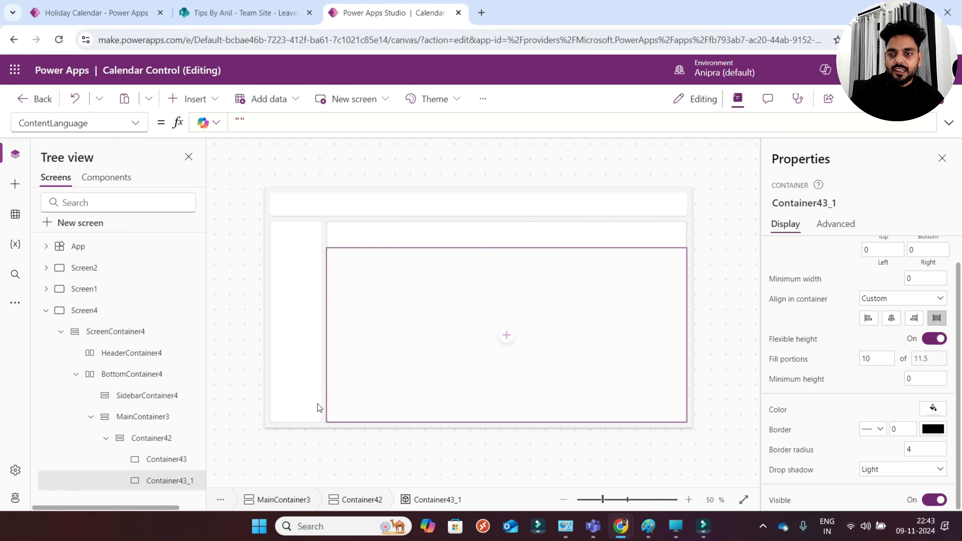
{"action": "left_click", "coordinate": [205, 101]}
{"action": "type", "text": "vert"}
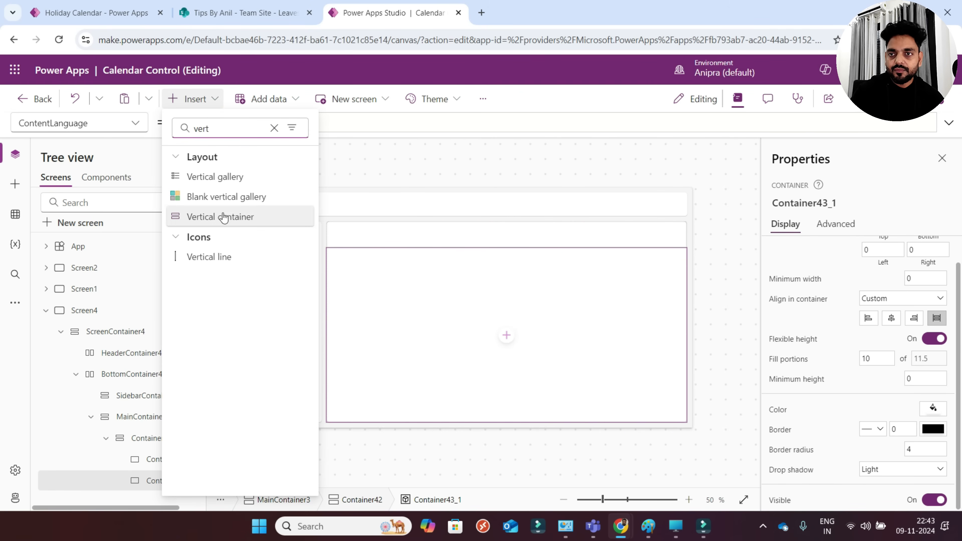
{"action": "left_click", "coordinate": [223, 216]}
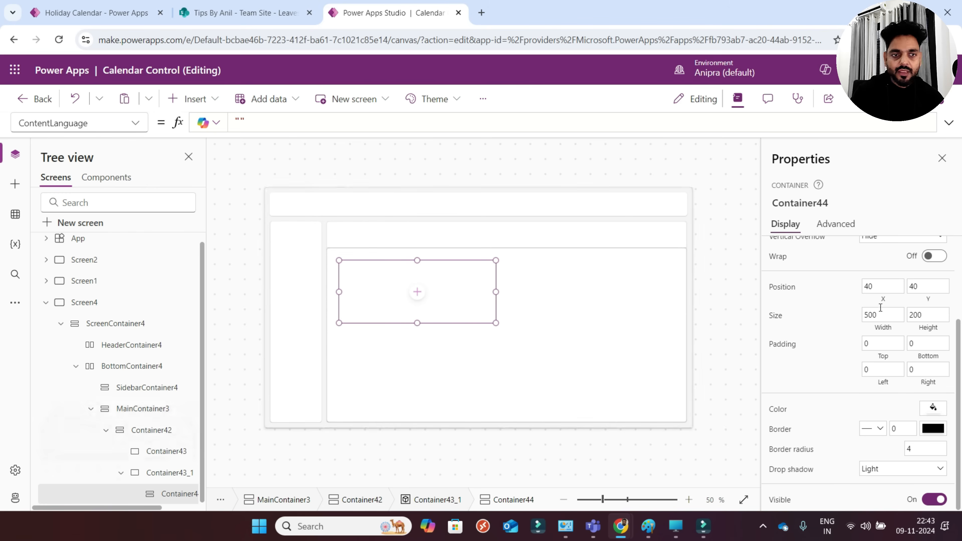
- Position Container44 at X 0 and Y 0 and size it to its parent's width and height with Parent formulas
{"action": "left_click", "coordinate": [885, 286]}
{"action": "type", "text": "0"}
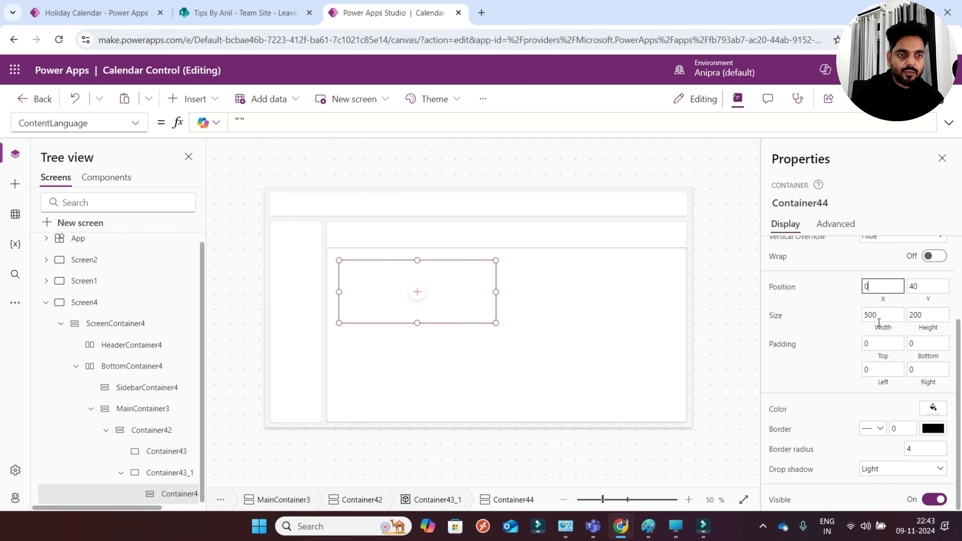
{"action": "left_click", "coordinate": [881, 328]}
{"action": "type", "text": "pa"}
{"action": "key", "text": "Tab"}
{"action": "left_click", "coordinate": [938, 333]}
{"action": "key", "text": "ctrl+a"}
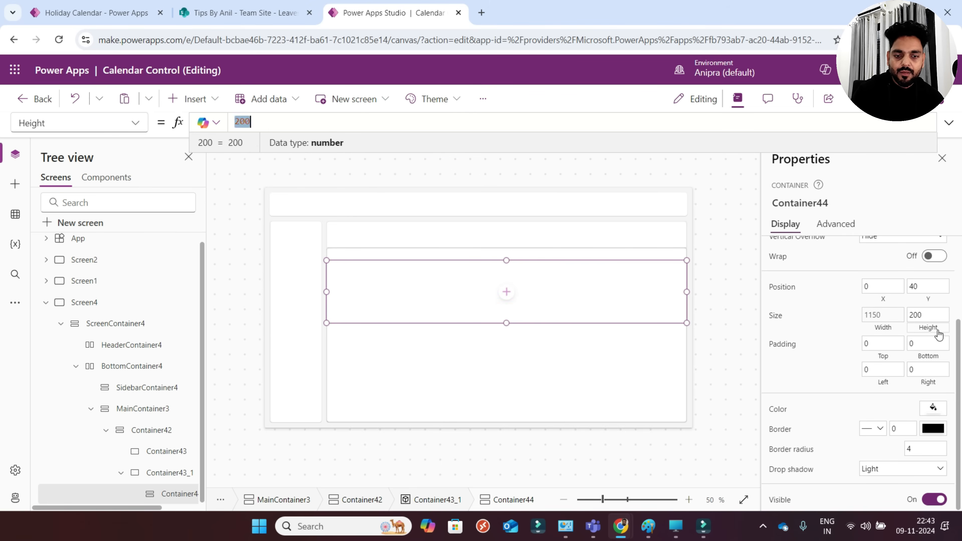
{"action": "type", "text": "par"}
{"action": "key", "text": "Tab"}
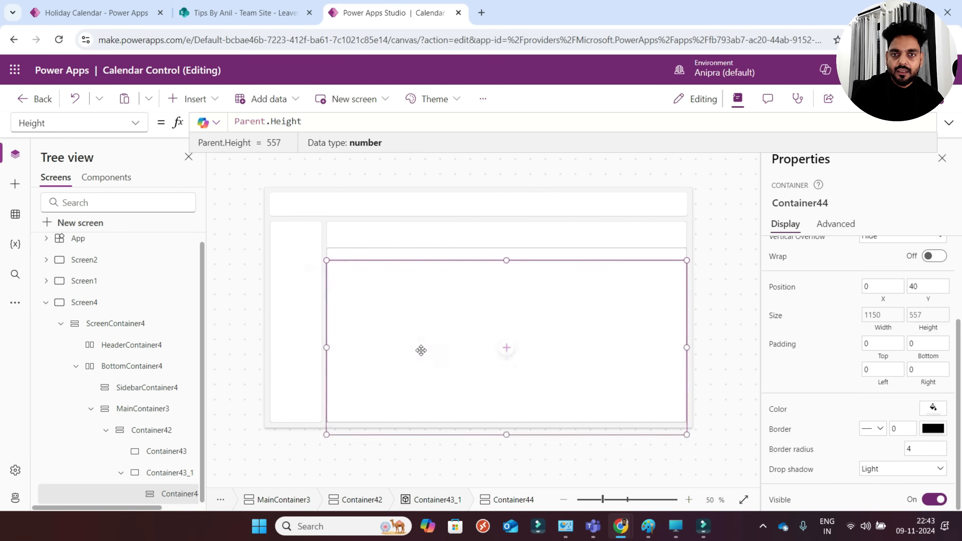
{"action": "left_click", "coordinate": [919, 302]}
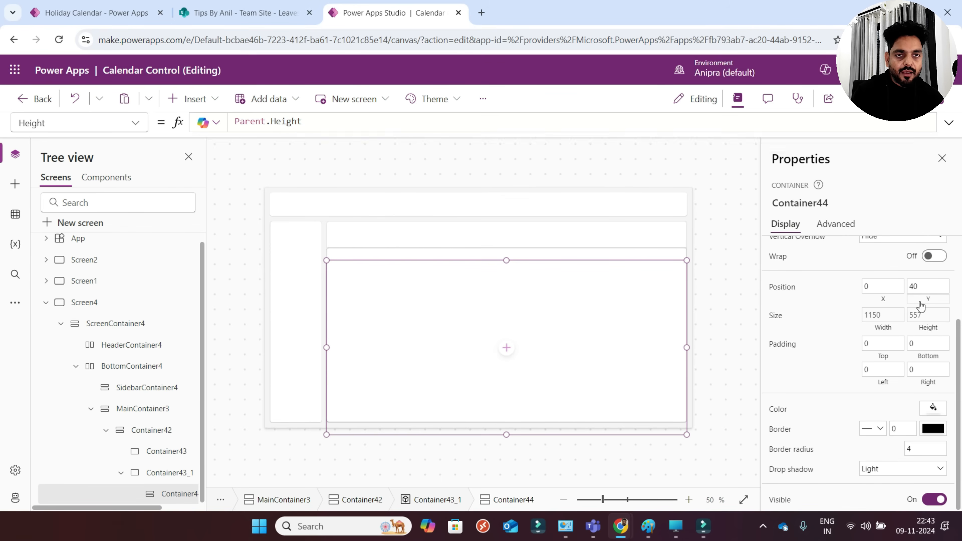
{"action": "key", "text": "ctrl+a"}
{"action": "type", "text": "0"}
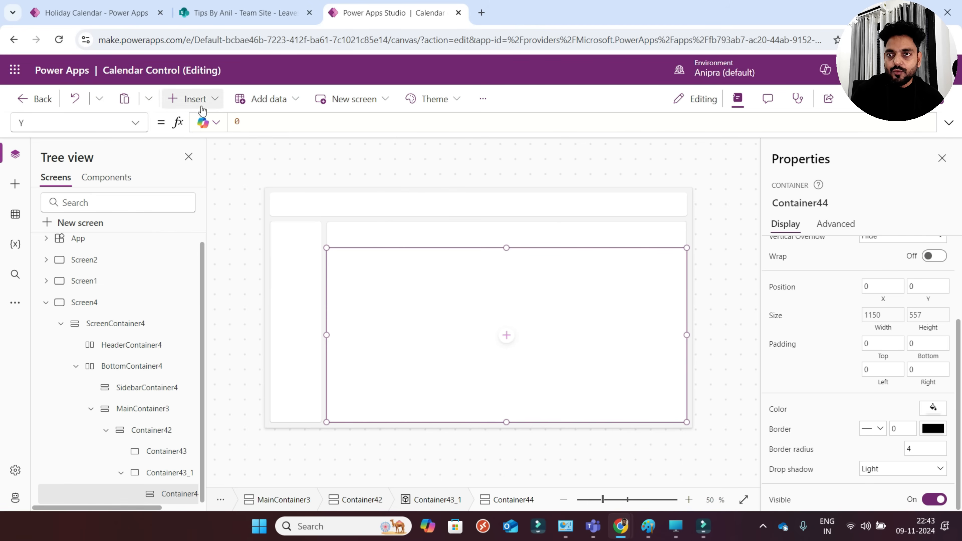
- Insert a plain container inside Container44 and duplicate it within Container44 by copying and pasting
{"action": "left_click", "coordinate": [195, 99]}
{"action": "left_click", "coordinate": [210, 129]}
{"action": "type", "text": "dont"}
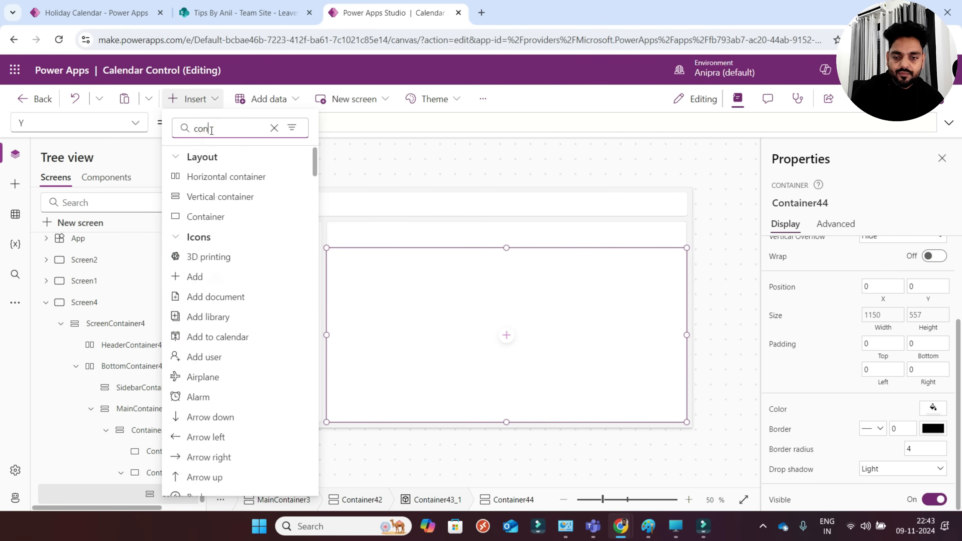
{"action": "left_click", "coordinate": [204, 214]}
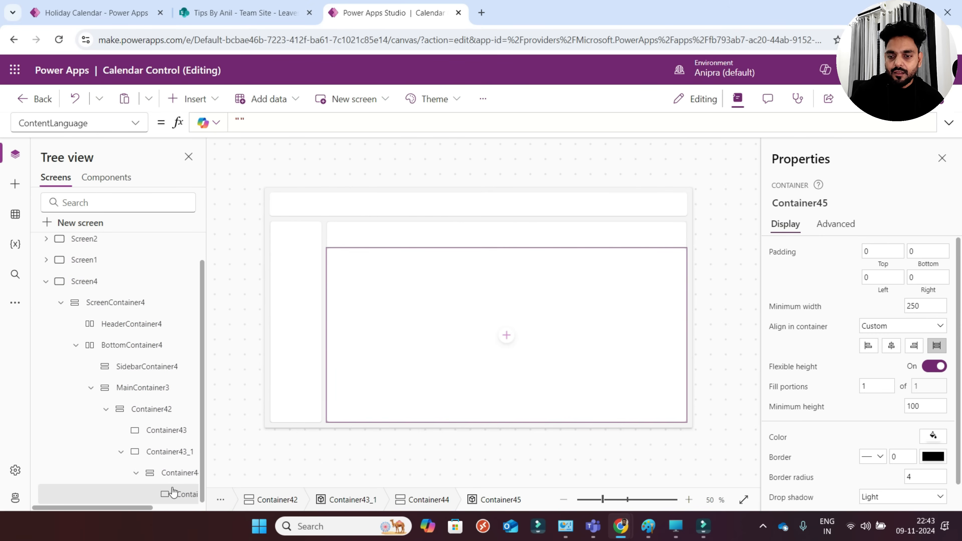
{"action": "left_click", "coordinate": [176, 475]}
{"action": "key", "text": "ctrl+v"}
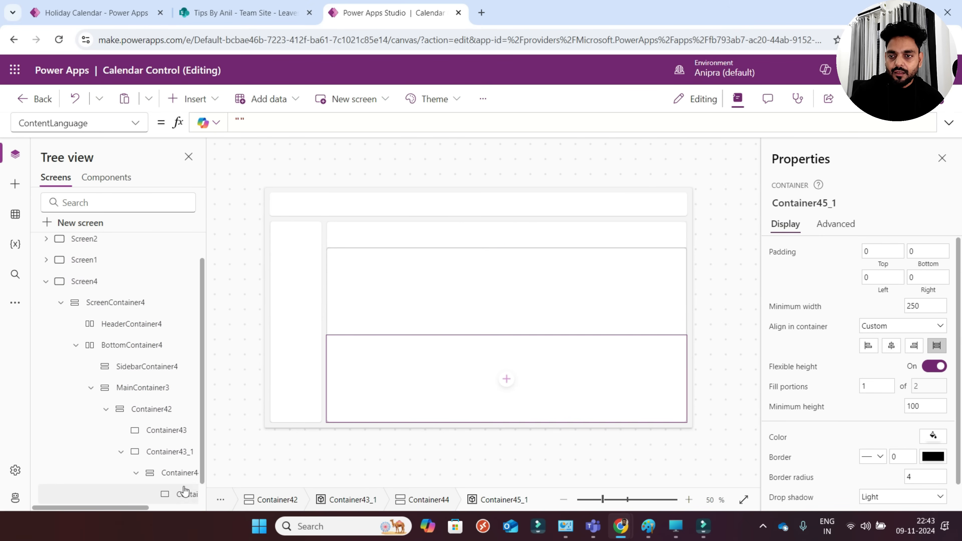
- Set the minimum width and minimum height of both Container45 and Container45_1 to 0
{"action": "left_click", "coordinate": [180, 478]}
{"action": "left_click", "coordinate": [182, 491], "text": "ctrl"}
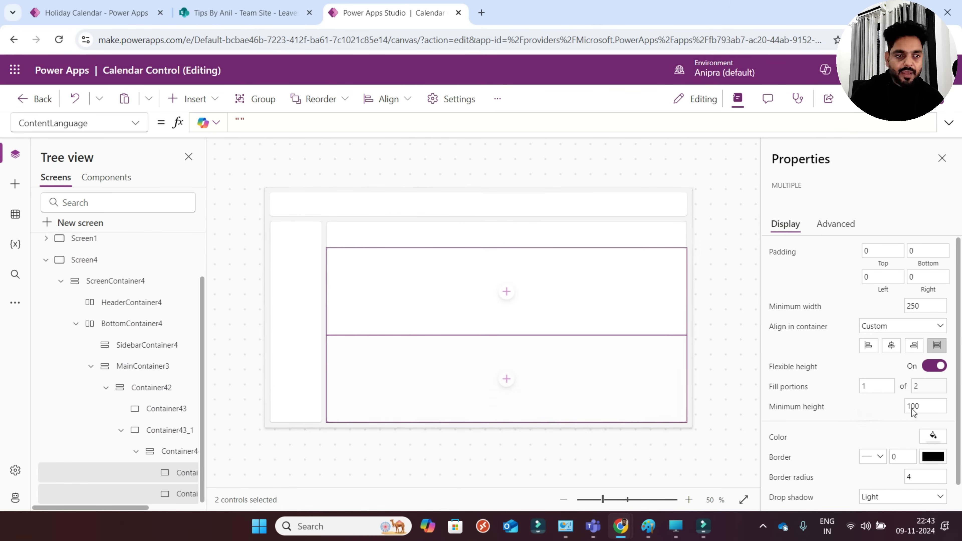
{"action": "left_click", "coordinate": [933, 305]}
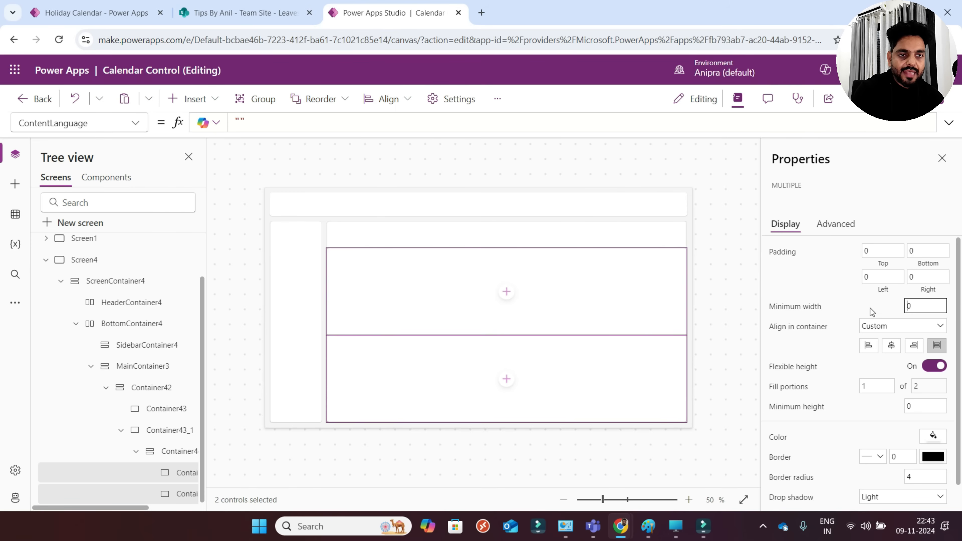
- Set the fill portions of Container45_1 to 7 and those of Container45 to 1.5
{"action": "left_click", "coordinate": [188, 479]}
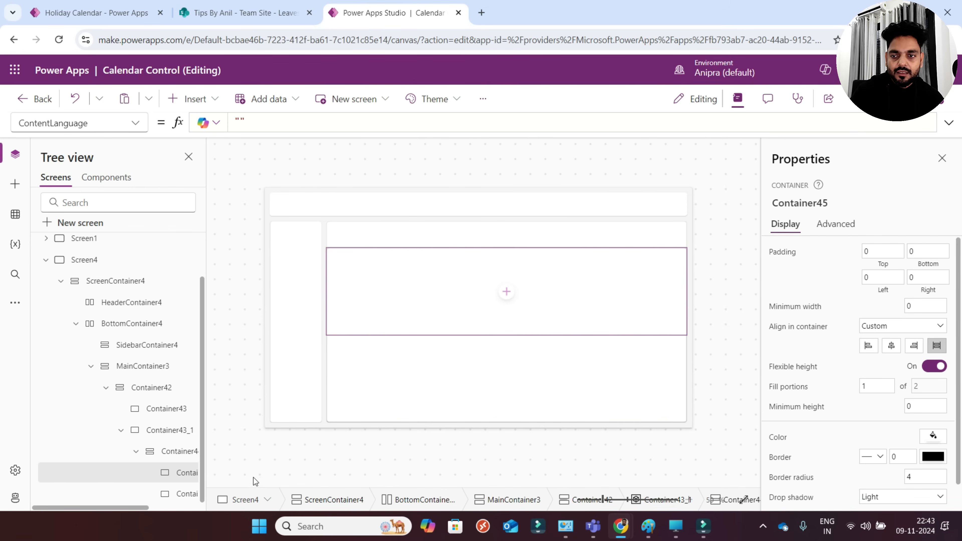
{"action": "left_click", "coordinate": [195, 493]}
{"action": "left_click", "coordinate": [876, 383]}
{"action": "type", "text": "7"}
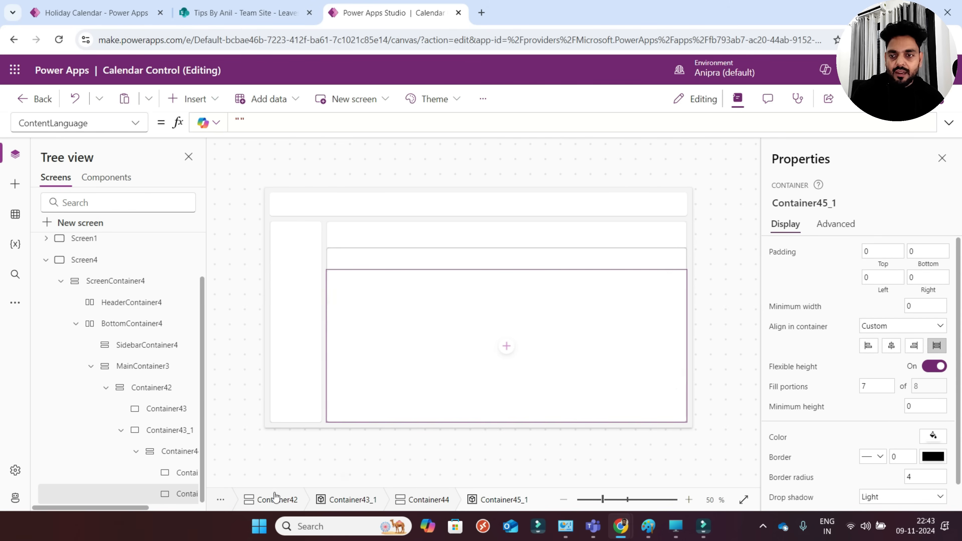
{"action": "left_click", "coordinate": [186, 474]}
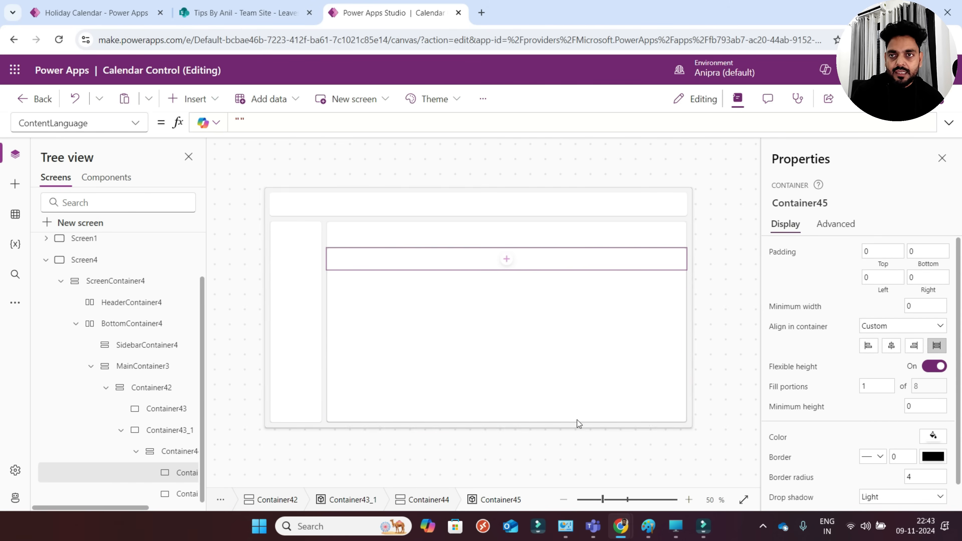
{"action": "left_click", "coordinate": [801, 393]}
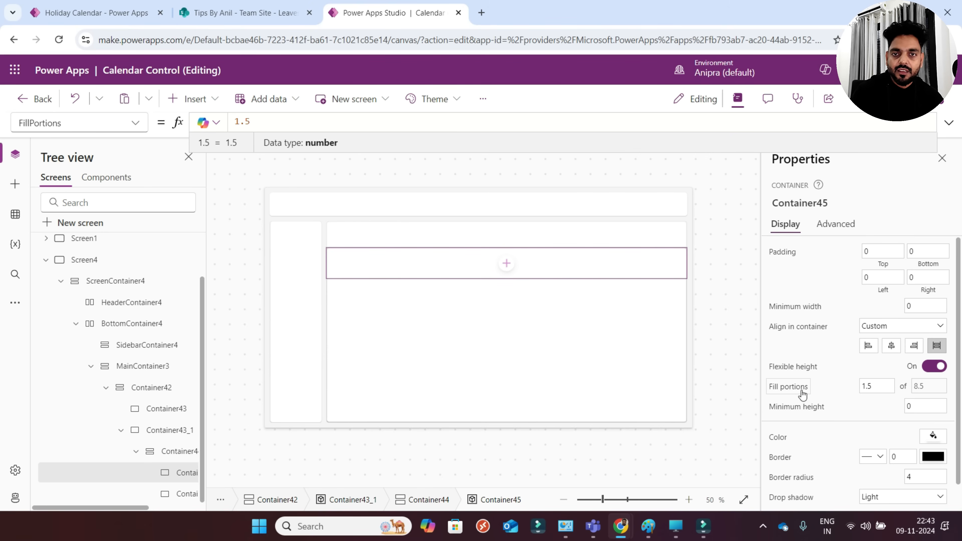
- Insert a horizontal container inside Container45
{"action": "left_click", "coordinate": [198, 475]}
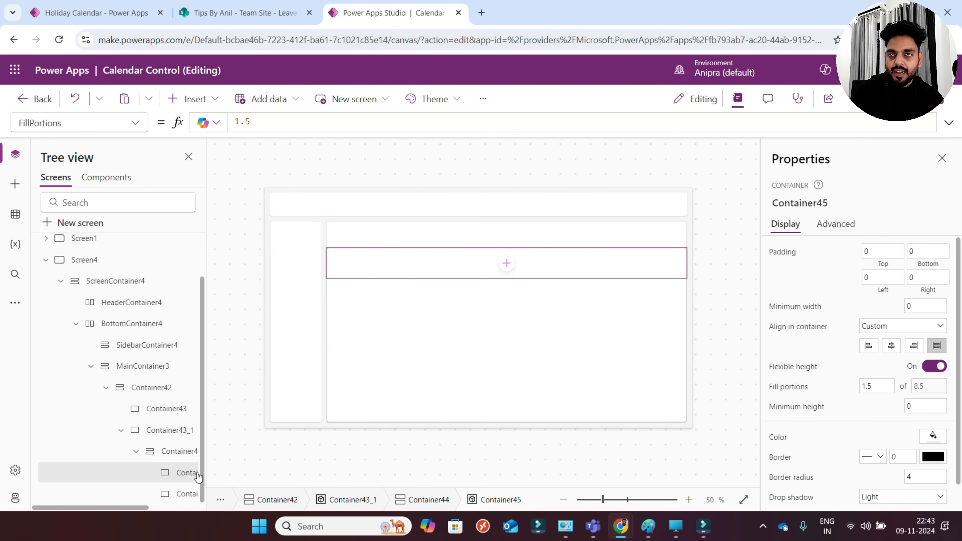
{"action": "left_click", "coordinate": [215, 99]}
{"action": "left_click", "coordinate": [225, 131]}
{"action": "type", "text": "ver"}
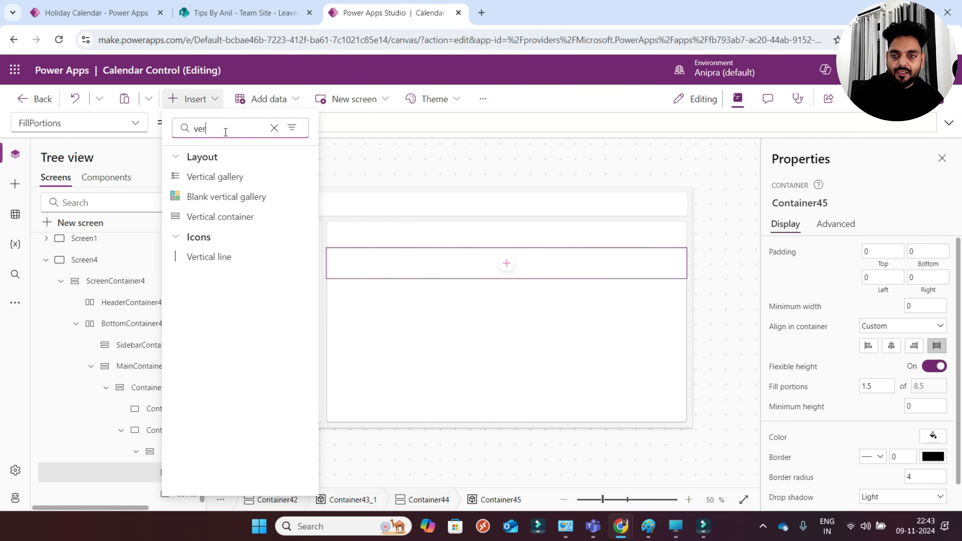
{"action": "type", "text": "hor"}
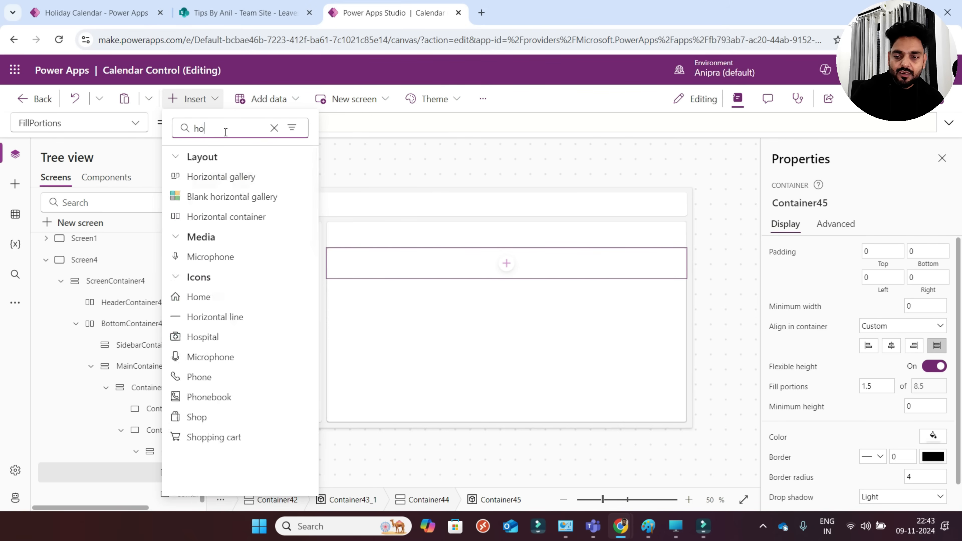
{"action": "left_click", "coordinate": [207, 221]}
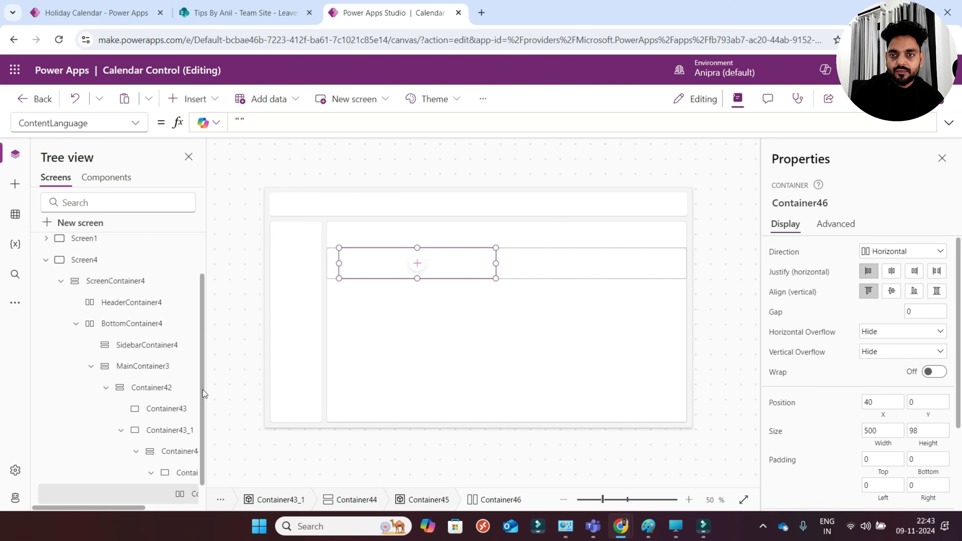
- Set Container46's X position to 0, its width to Parent.Width and its height to Parent.Height
{"action": "scroll", "coordinate": [181, 475], "scroll_direction": "down", "scroll_amount": 1}
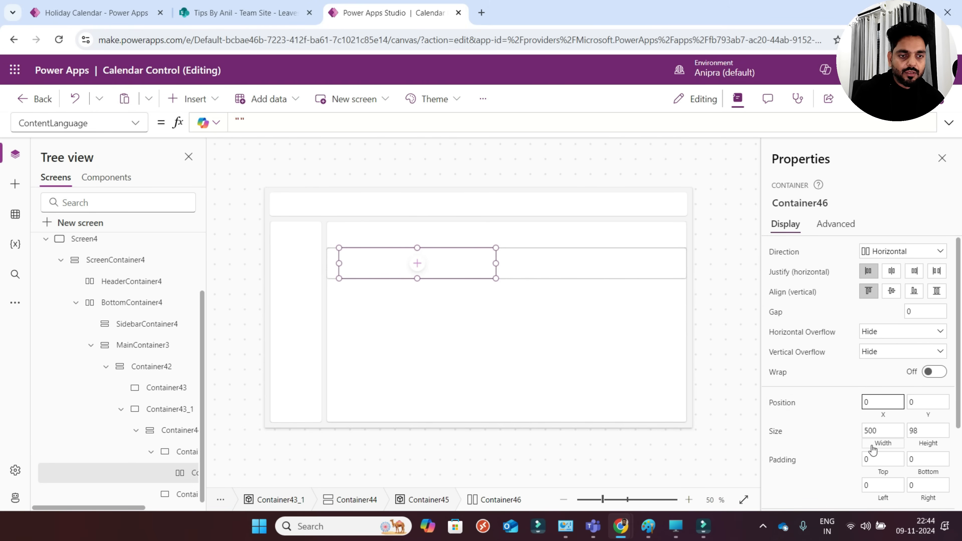
{"action": "left_click", "coordinate": [875, 434]}
{"action": "type", "text": "Parent.Width"}
{"action": "left_click", "coordinate": [935, 445]}
{"action": "type", "text": "Parent.Height"}
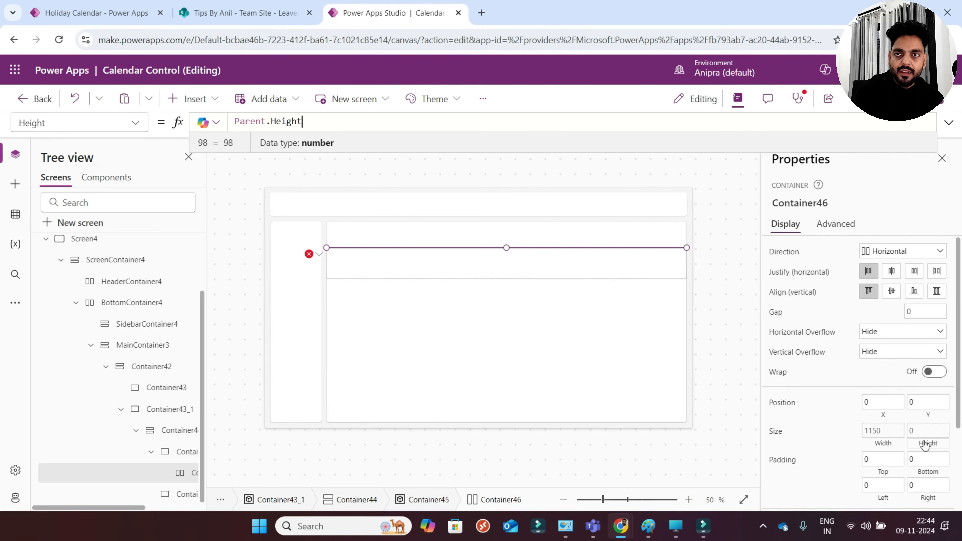
- Insert a plain container inside Container46 and duplicate it within Container46 by copying and pasting
{"action": "left_click", "coordinate": [179, 479]}
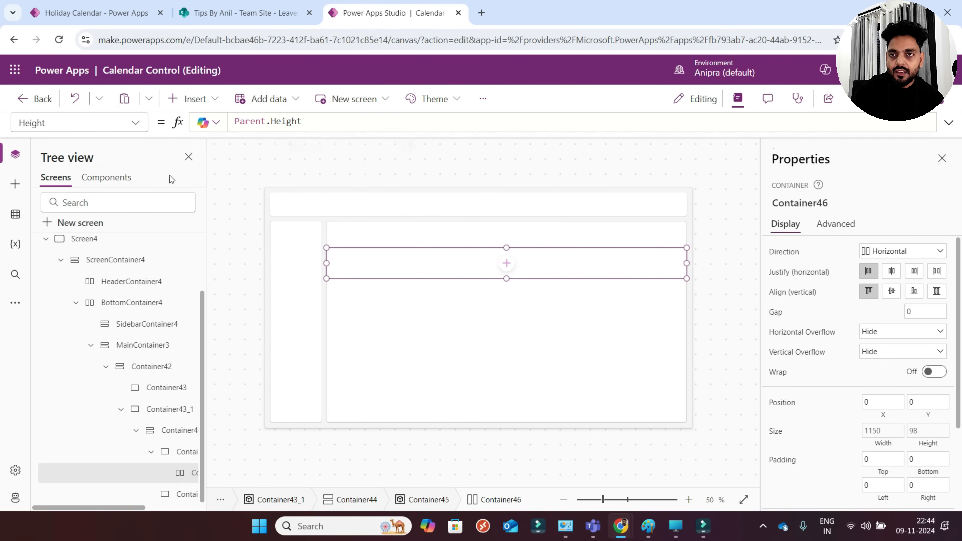
{"action": "left_click", "coordinate": [185, 102]}
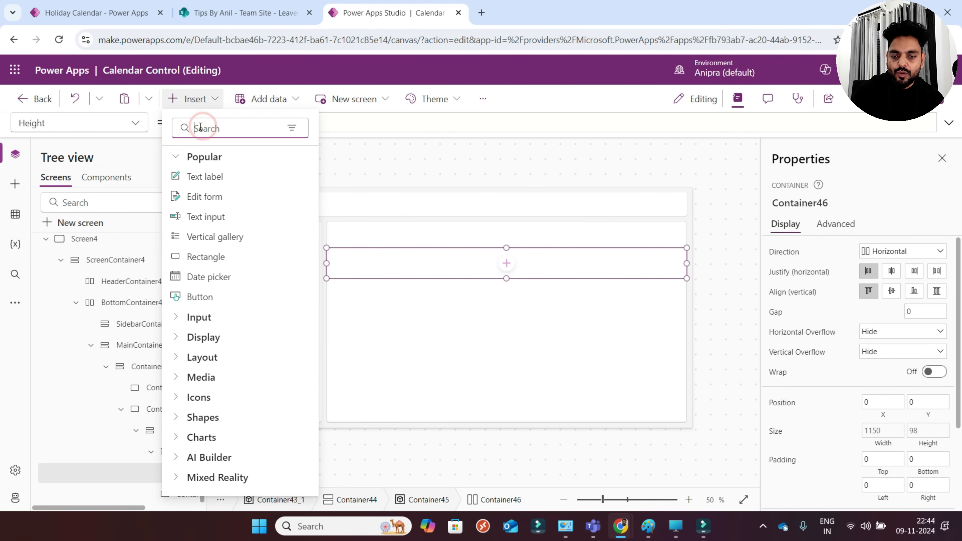
{"action": "type", "text": "cont"}
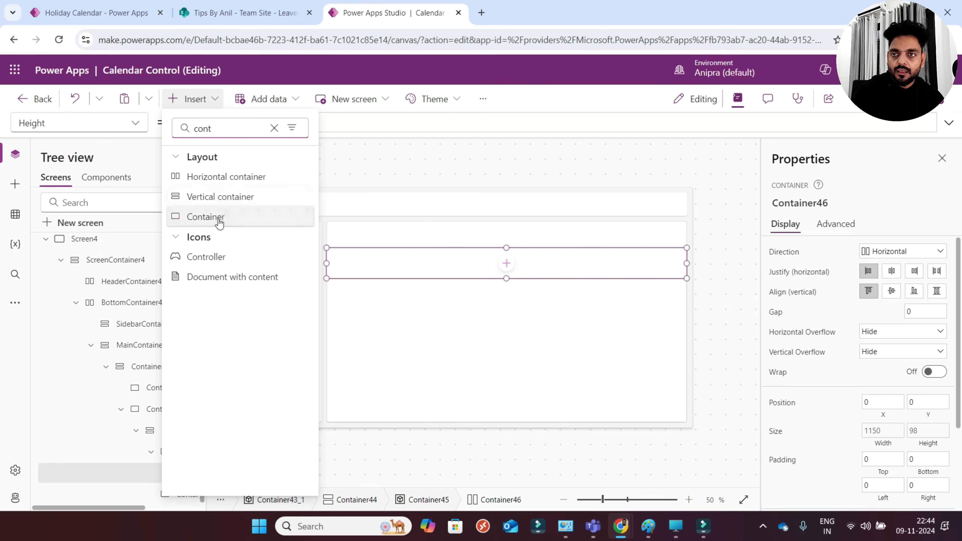
{"action": "left_click", "coordinate": [214, 217]}
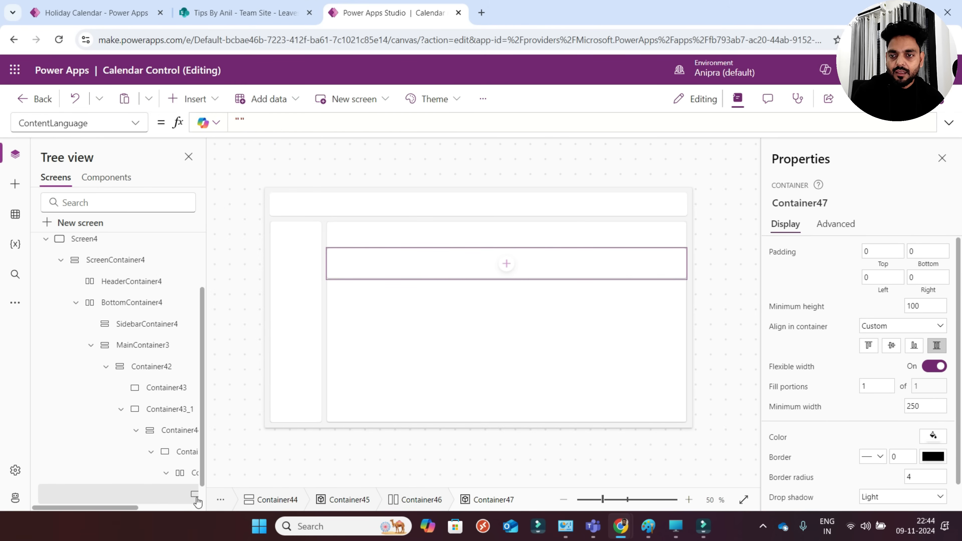
{"action": "left_click", "coordinate": [186, 476]}
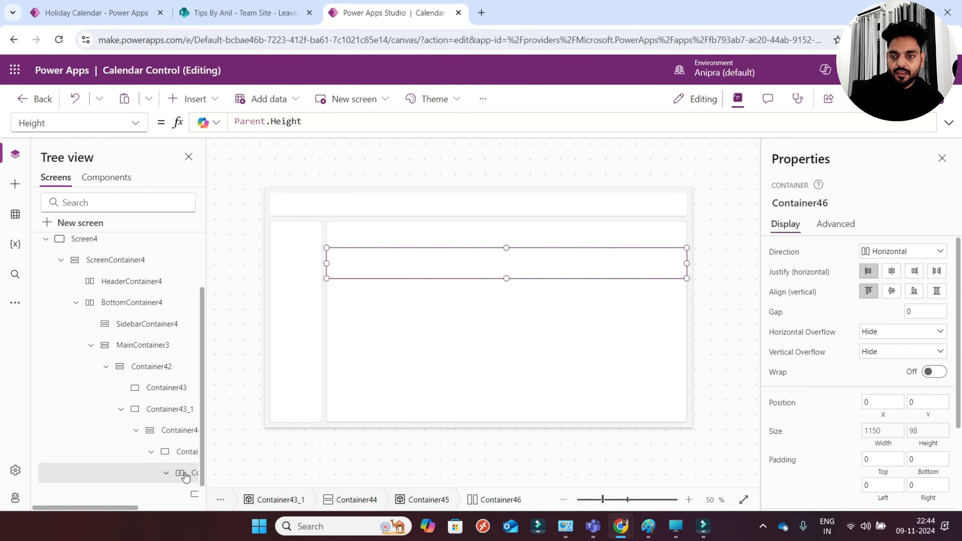
{"action": "key", "text": "ctrl+v"}
- Set the fill portions of Container47_1 to 10
{"action": "left_click_drag", "start_coordinate": [111, 508], "coordinate": [175, 508]}
{"action": "left_click", "coordinate": [132, 455]}
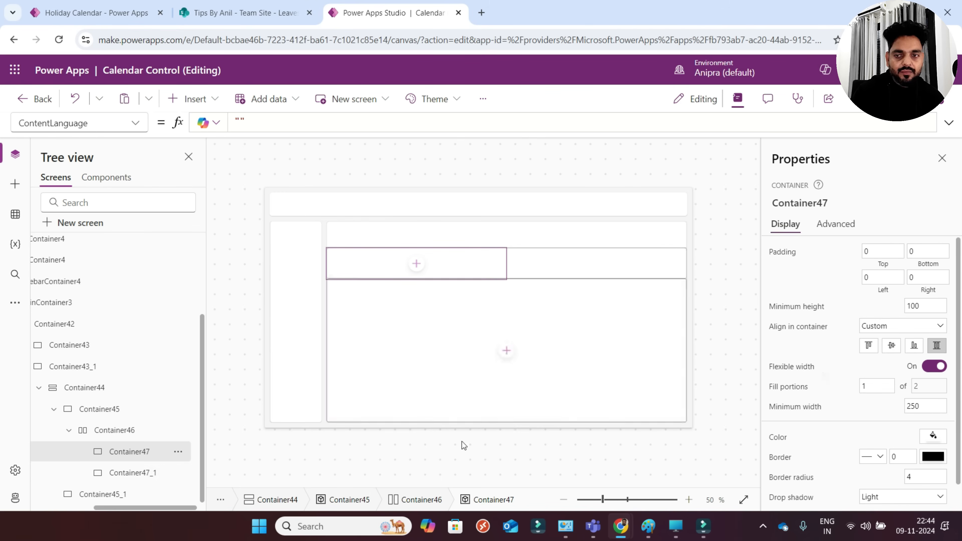
{"action": "left_click", "coordinate": [132, 473]}
{"action": "left_click", "coordinate": [869, 391]}
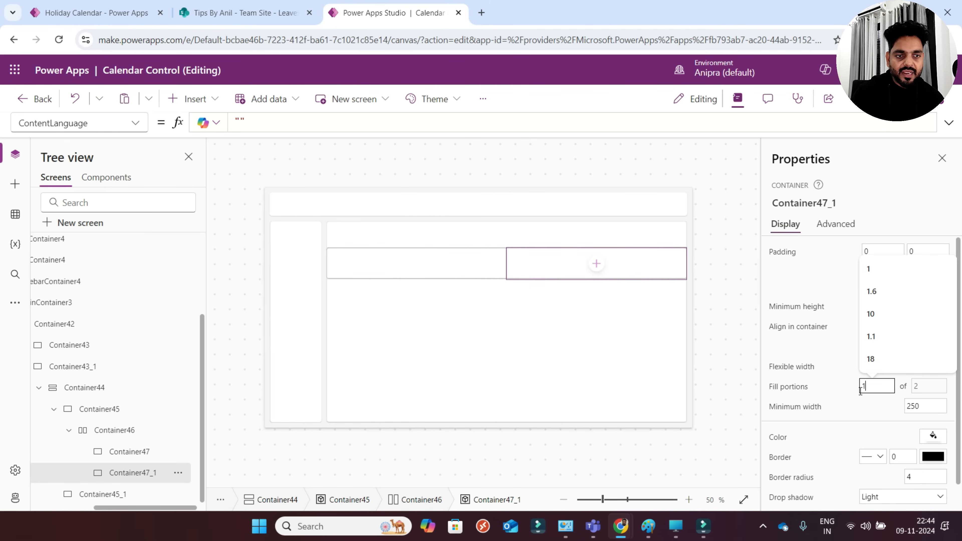
{"action": "type", "text": "0"}
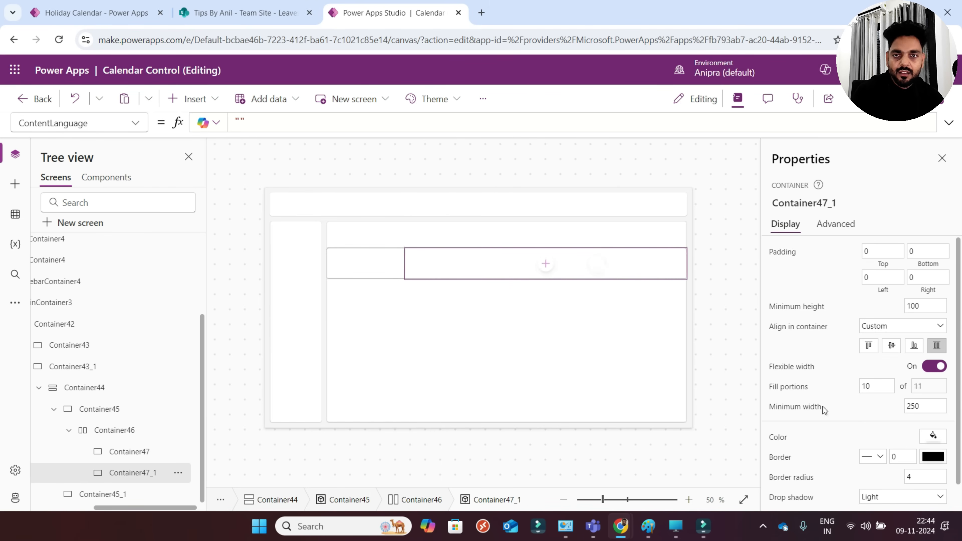
- Set the minimum height and minimum width of Container47 and Container47_1 to 0 and their drop shadow to None
{"action": "left_click", "coordinate": [128, 451]}
{"action": "left_click", "coordinate": [133, 473], "text": "ctrl"}
{"action": "scroll", "coordinate": [885, 445], "scroll_direction": "down", "scroll_amount": 1}
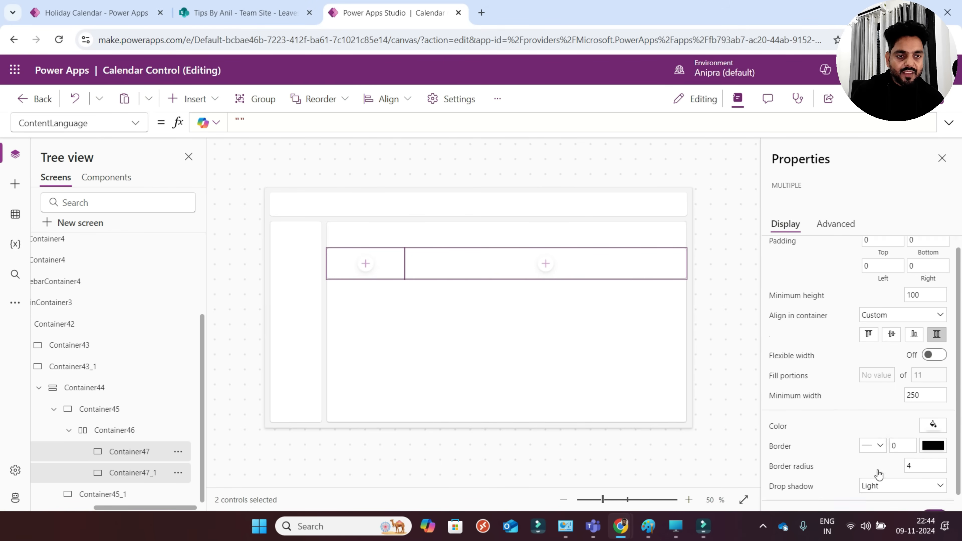
{"action": "double_click", "coordinate": [926, 281]}
{"action": "type", "text": "0"}
{"action": "left_click", "coordinate": [905, 472]}
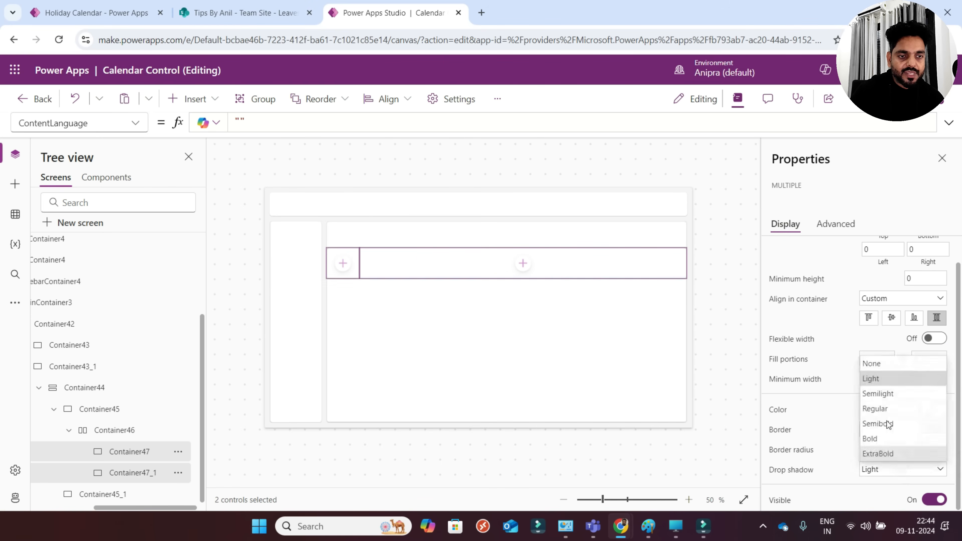
{"action": "left_click", "coordinate": [879, 364]}
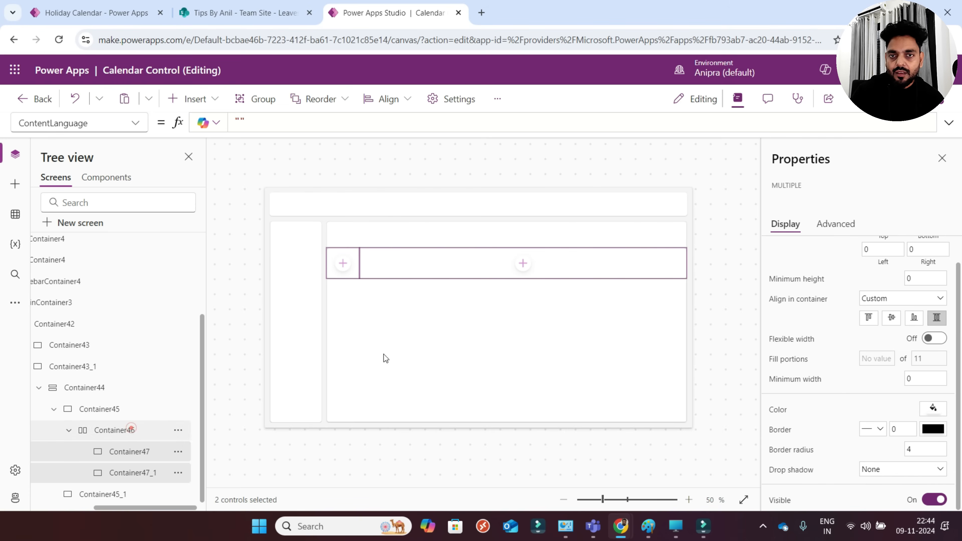
- Set the drop shadow of Container46 to None
{"action": "left_click", "coordinate": [129, 429]}
{"action": "left_click", "coordinate": [893, 469]}
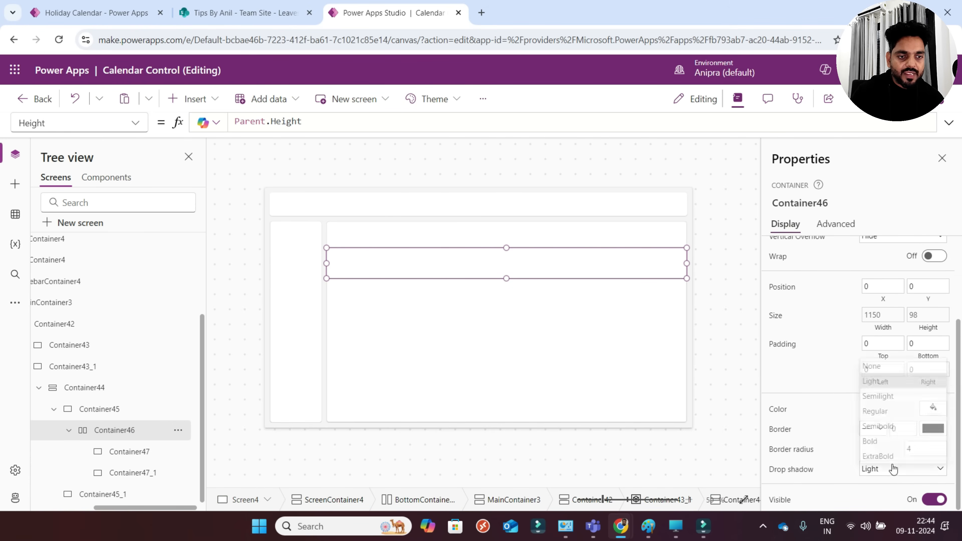
{"action": "left_click", "coordinate": [882, 366]}
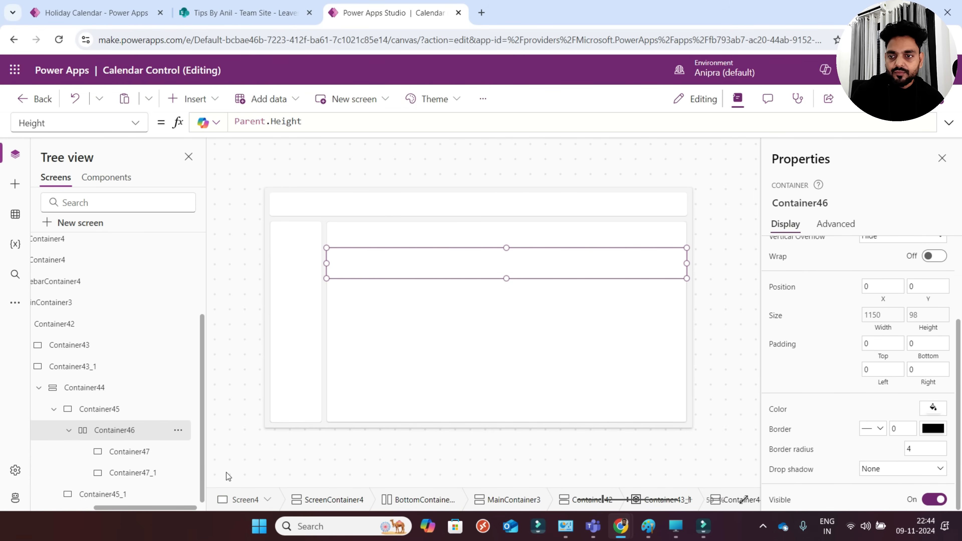
- Set the fill portions of Container47 to 1.5
{"action": "left_click", "coordinate": [122, 455]}
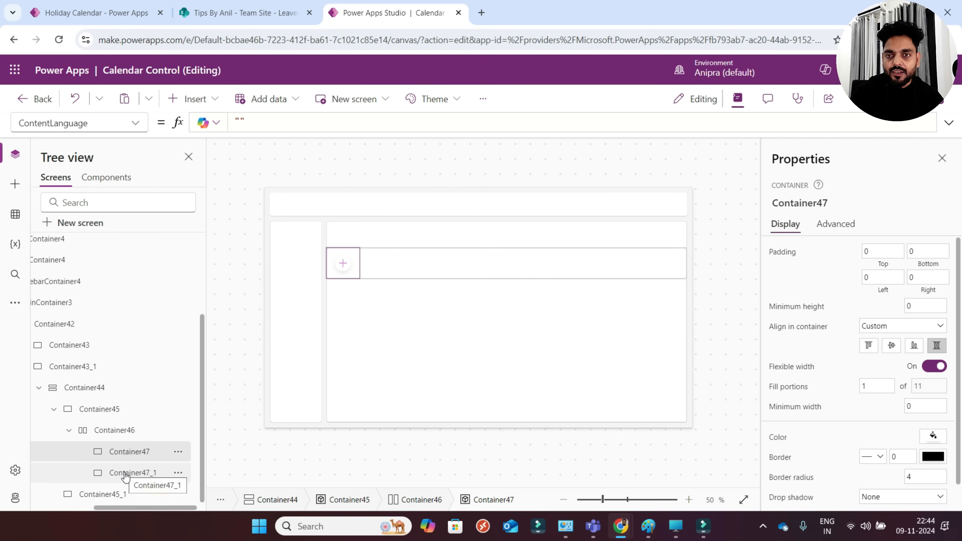
{"action": "left_click", "coordinate": [125, 474]}
{"action": "left_click", "coordinate": [125, 457]}
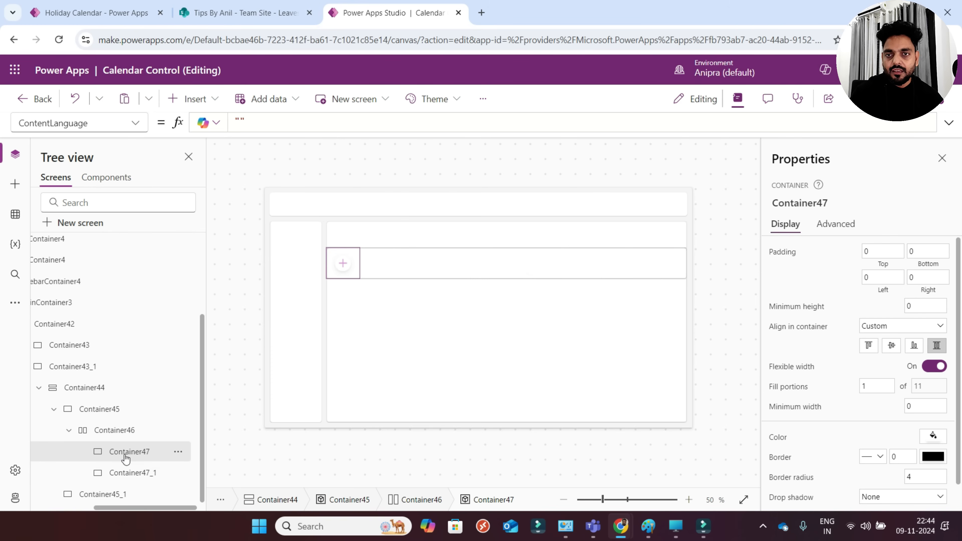
{"action": "left_click", "coordinate": [785, 390]}
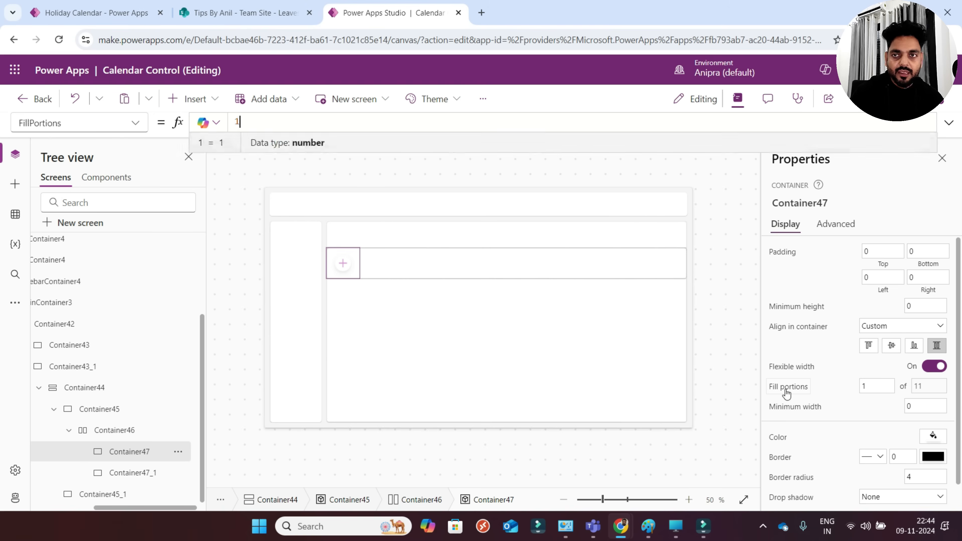
{"action": "type", "text": ".5"}
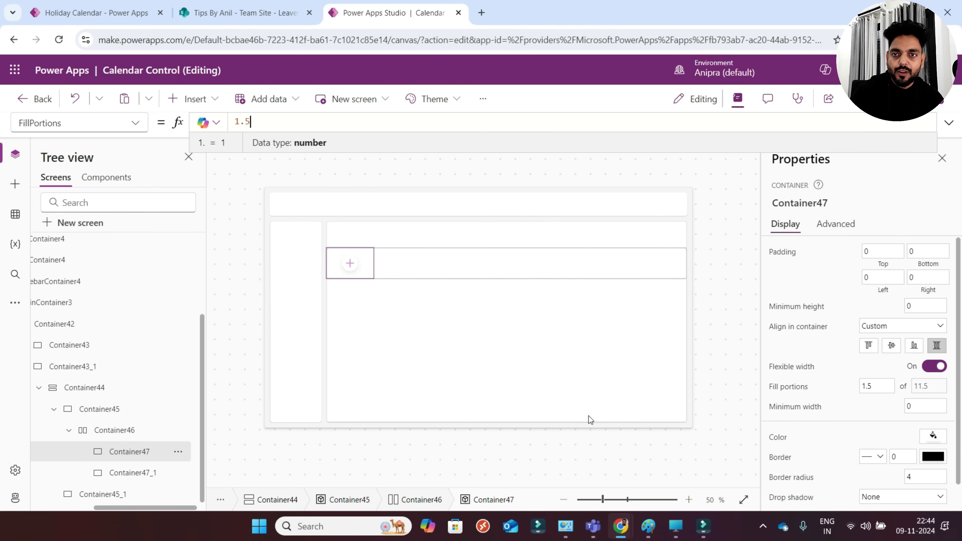
- Set the fill portions of Container47_1 to 7
{"action": "left_click", "coordinate": [140, 472]}
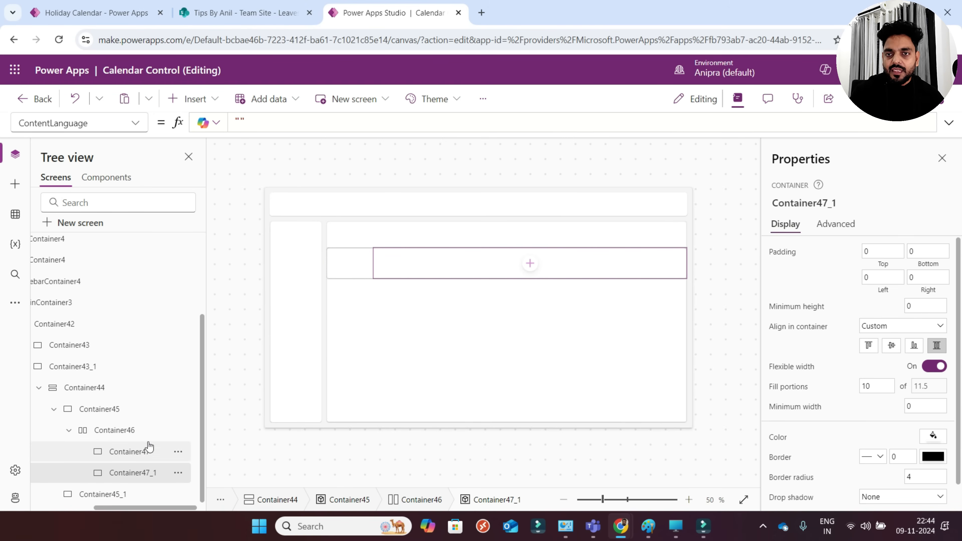
{"action": "left_click", "coordinate": [145, 452]}
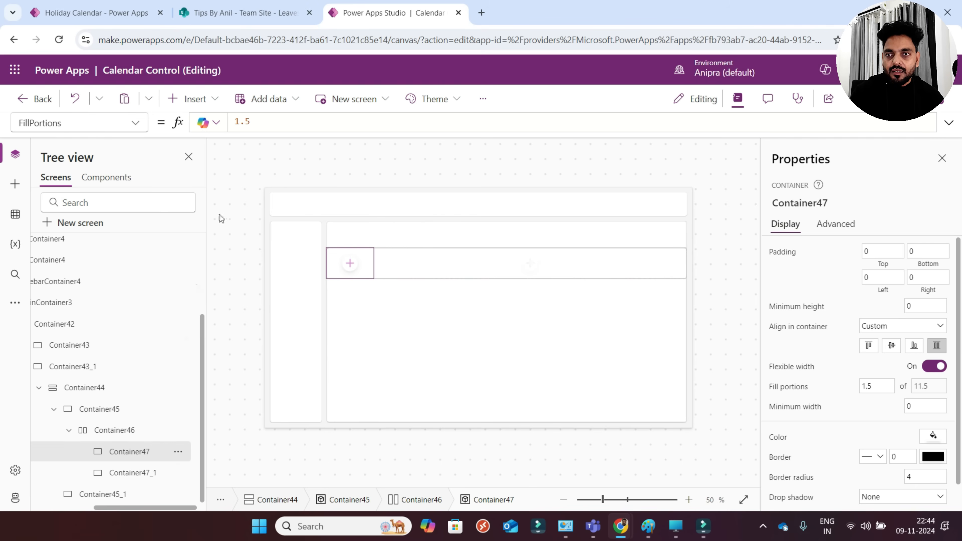
{"action": "left_click", "coordinate": [146, 471]}
{"action": "type", "text": "9"}
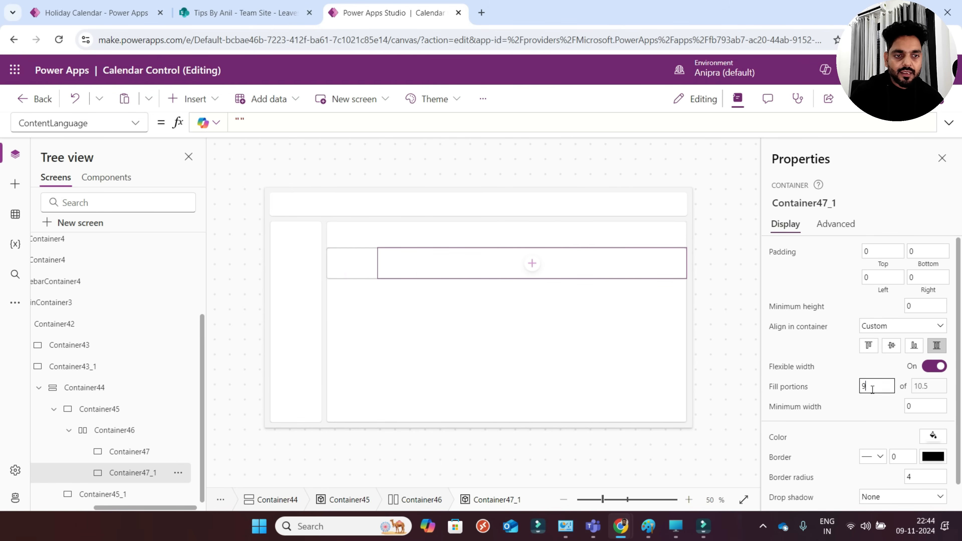
{"action": "key", "text": "BackSpace"}
{"action": "type", "text": "7"}
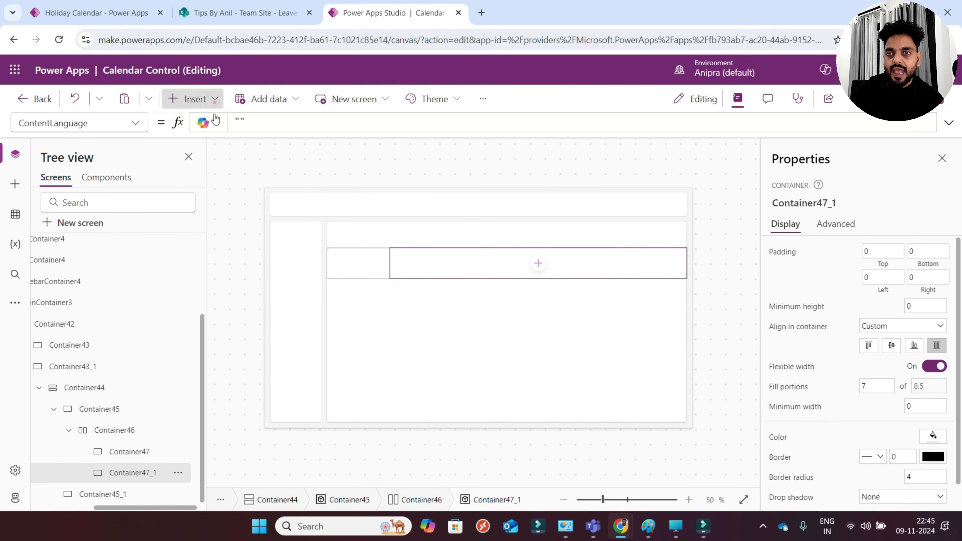
- Insert a vertical container inside Container47_1
{"action": "left_click", "coordinate": [194, 98]}
{"action": "type", "text": "vert"}
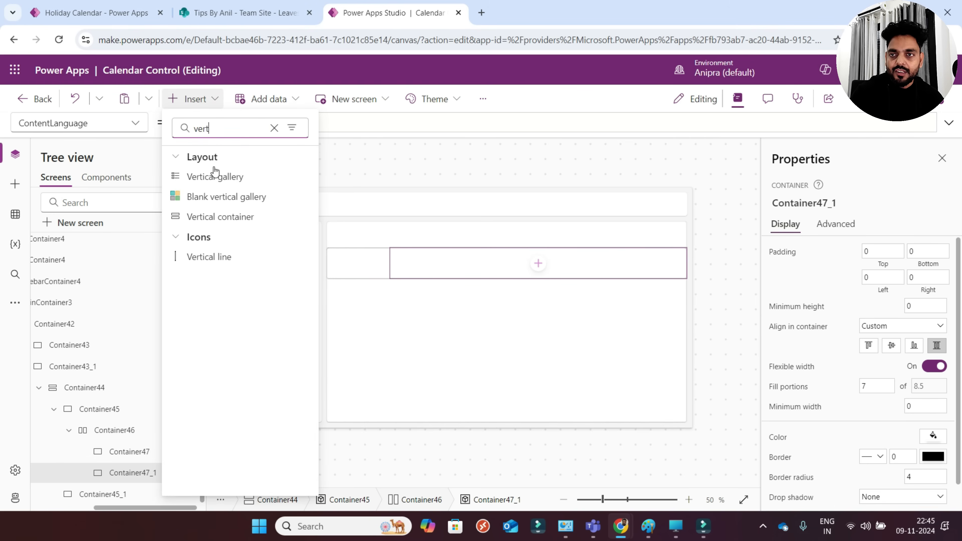
{"action": "left_click", "coordinate": [219, 216]}
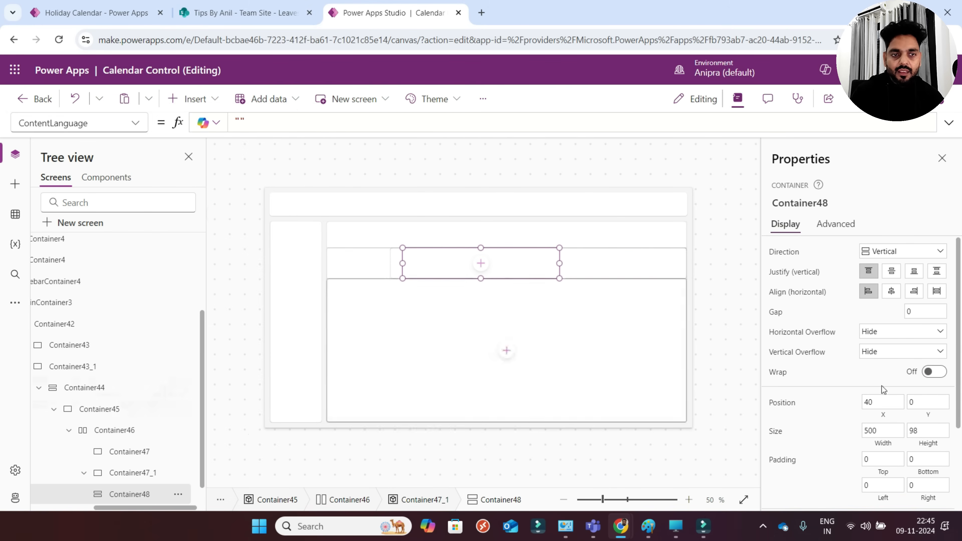
- Set Container48's X position to 0, its width to Parent.Width and its height to Parent.Height
{"action": "type", "text": "0"}
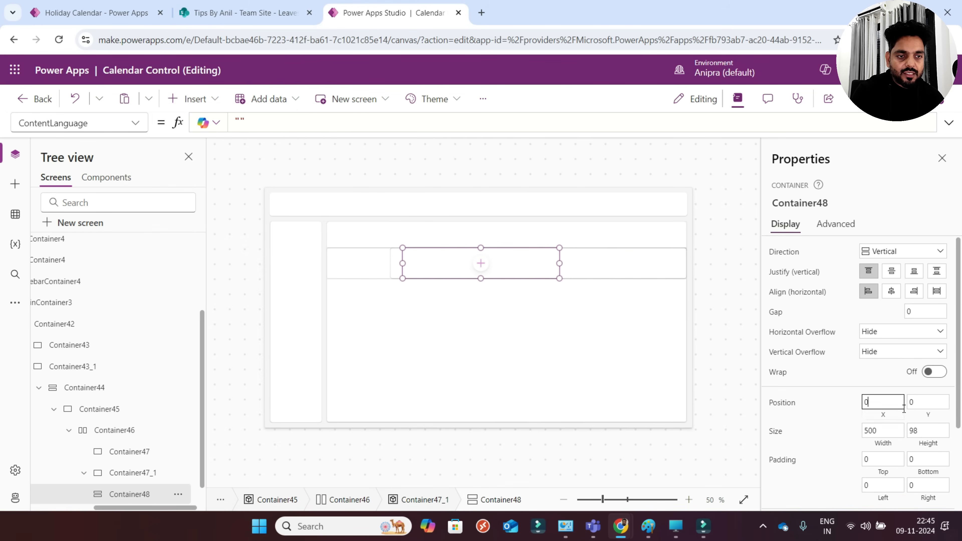
{"action": "left_click", "coordinate": [885, 431]}
{"action": "type", "text": "Parent.Width"}
{"action": "left_click", "coordinate": [934, 434]}
{"action": "type", "text": "Parent.Height"}
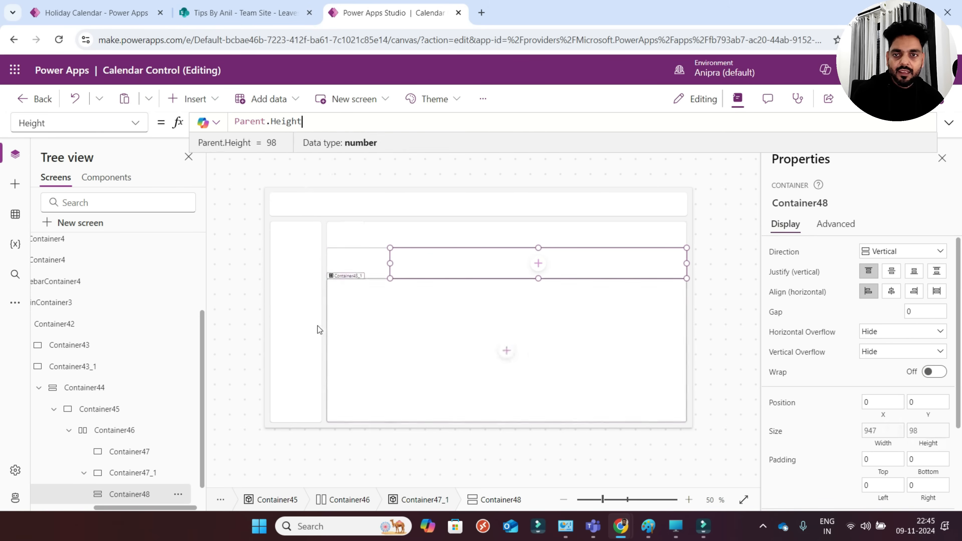
- Insert a text label inside Container47 and set its text to "Team Member"
{"action": "left_click", "coordinate": [360, 264]}
{"action": "left_click", "coordinate": [358, 263]}
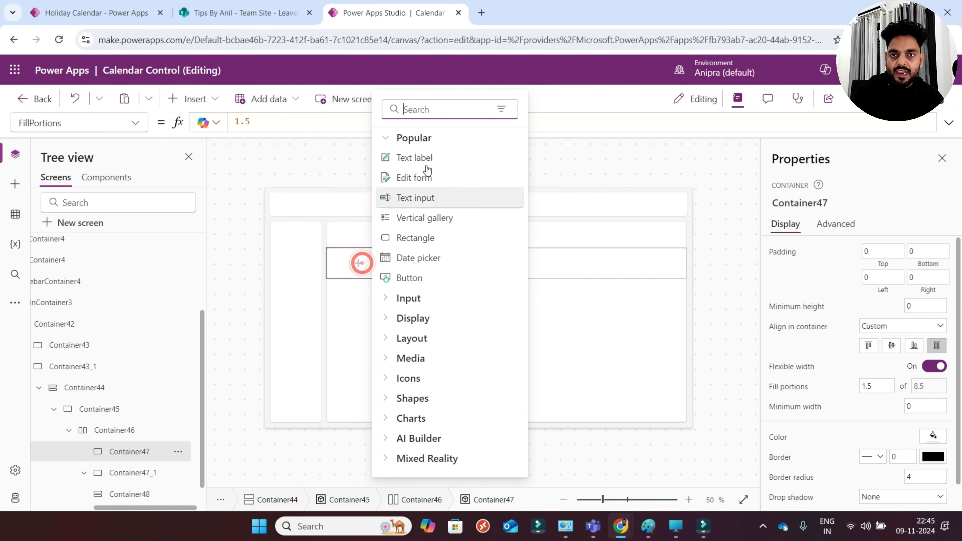
{"action": "left_click", "coordinate": [428, 109]}
{"action": "type", "text": "lab"}
{"action": "left_click", "coordinate": [420, 157]}
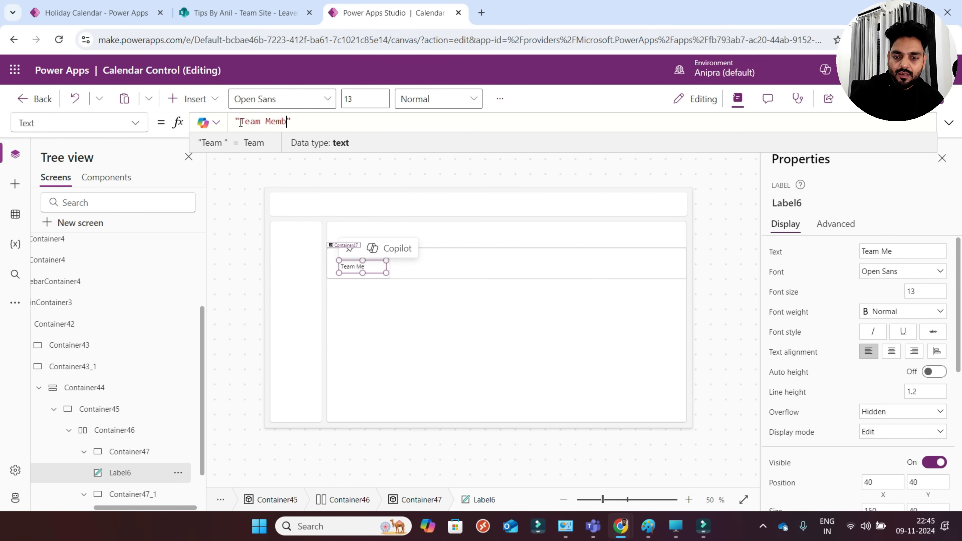
{"action": "type", "text": "r"}
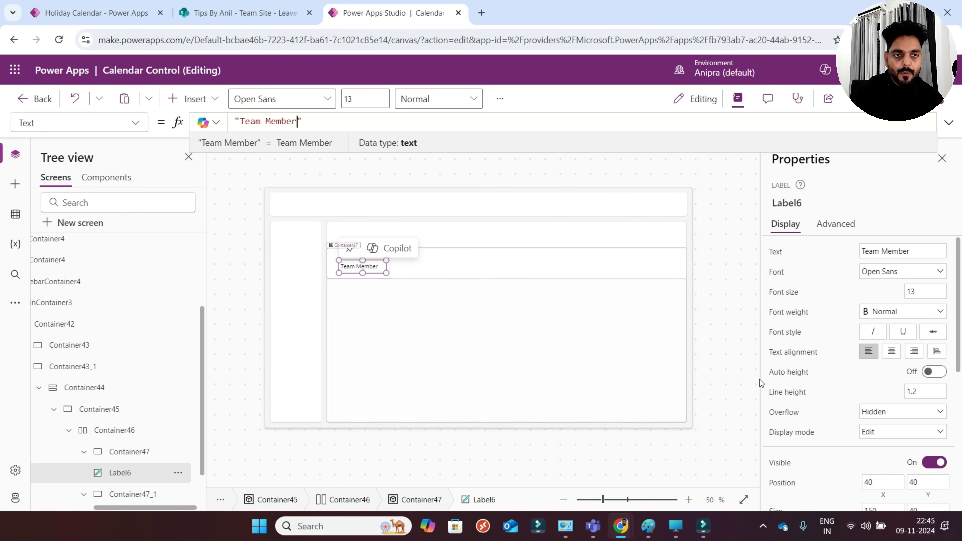
- Set the Team Member label's X and Y positions to 0, its width to Parent.Width and its height to Parent.Height
{"action": "scroll", "coordinate": [871, 379], "scroll_direction": "down", "scroll_amount": 5}
{"action": "scroll", "coordinate": [876, 416], "scroll_direction": "up", "scroll_amount": 5}
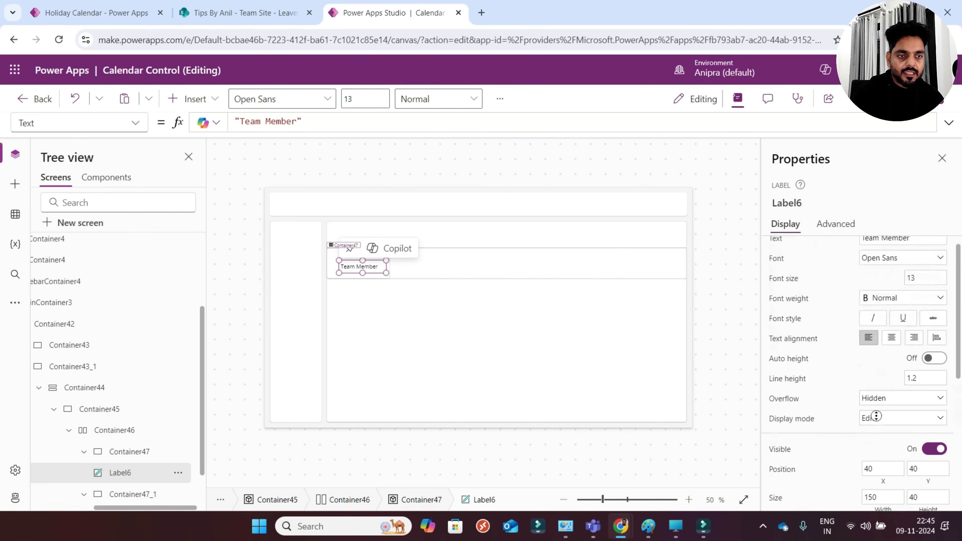
{"action": "scroll", "coordinate": [867, 436], "scroll_direction": "down", "scroll_amount": 2}
{"action": "left_click", "coordinate": [878, 418]}
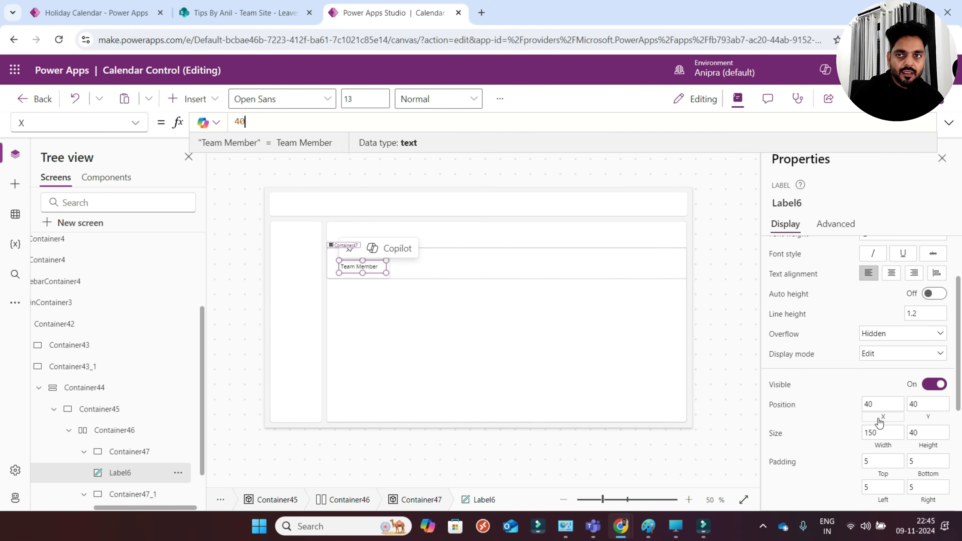
{"action": "left_click", "coordinate": [921, 419]}
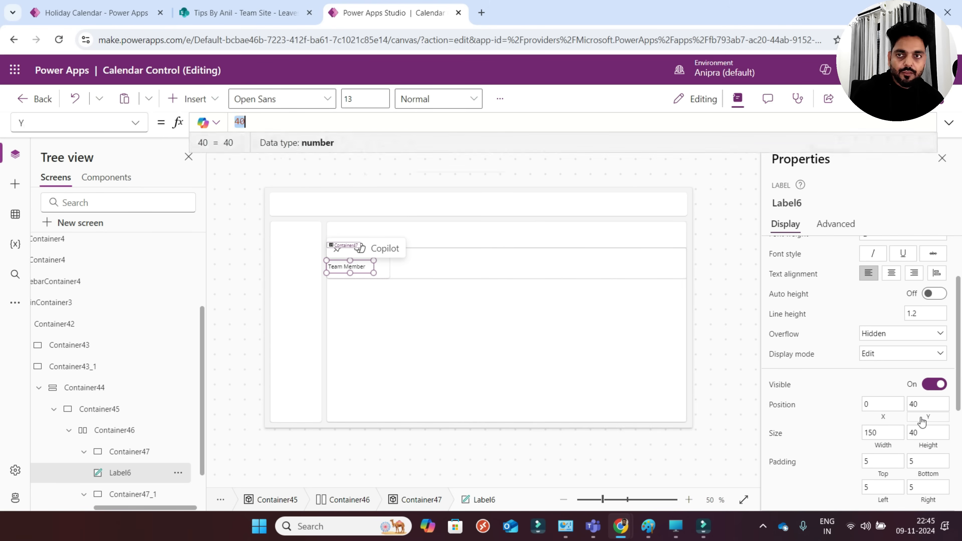
{"action": "left_click", "coordinate": [895, 452]}
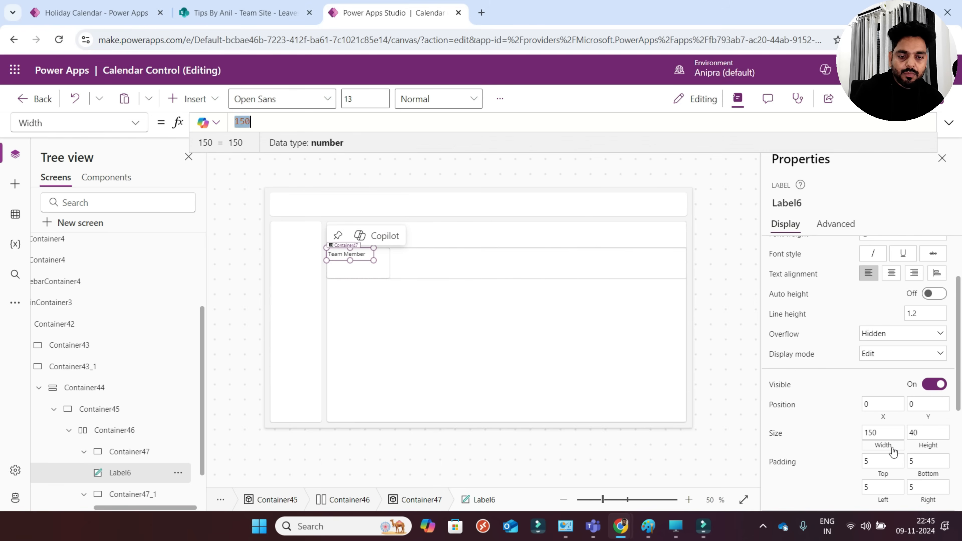
{"action": "type", "text": "p"}
{"action": "key", "text": "Tab"}
{"action": "left_click", "coordinate": [918, 449]}
{"action": "type", "text": "p"}
{"action": "key", "text": "Tab"}
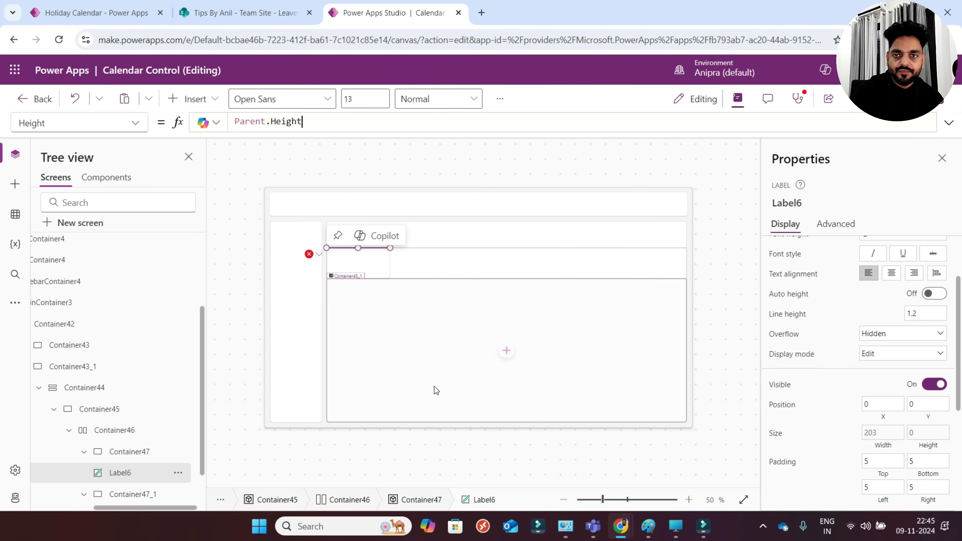
- Set the left padding of the Team Member label to 10
{"action": "scroll", "coordinate": [829, 435], "scroll_direction": "down", "scroll_amount": 3}
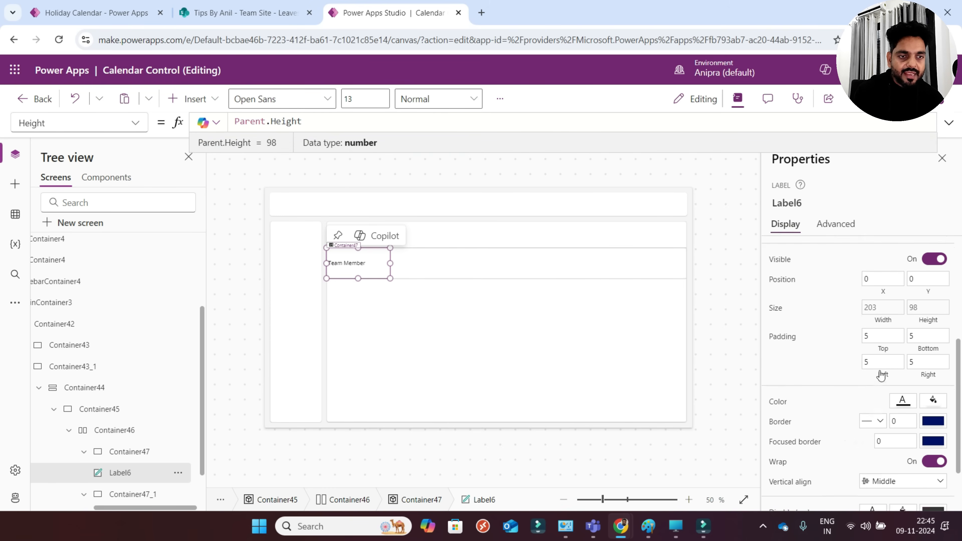
{"action": "left_click", "coordinate": [865, 362]}
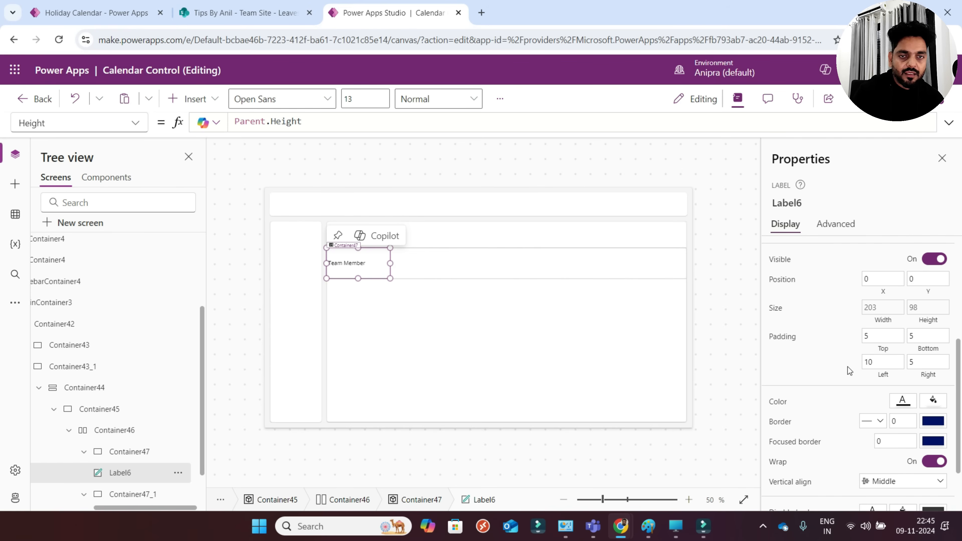
{"action": "scroll", "coordinate": [839, 329], "scroll_direction": "up", "scroll_amount": 5}
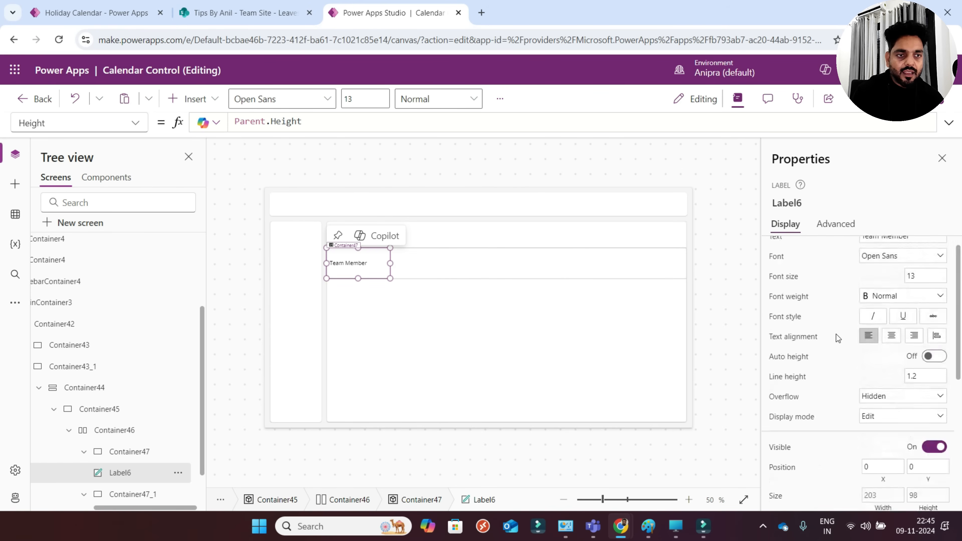
{"action": "scroll", "coordinate": [853, 278], "scroll_direction": "up", "scroll_amount": 1}
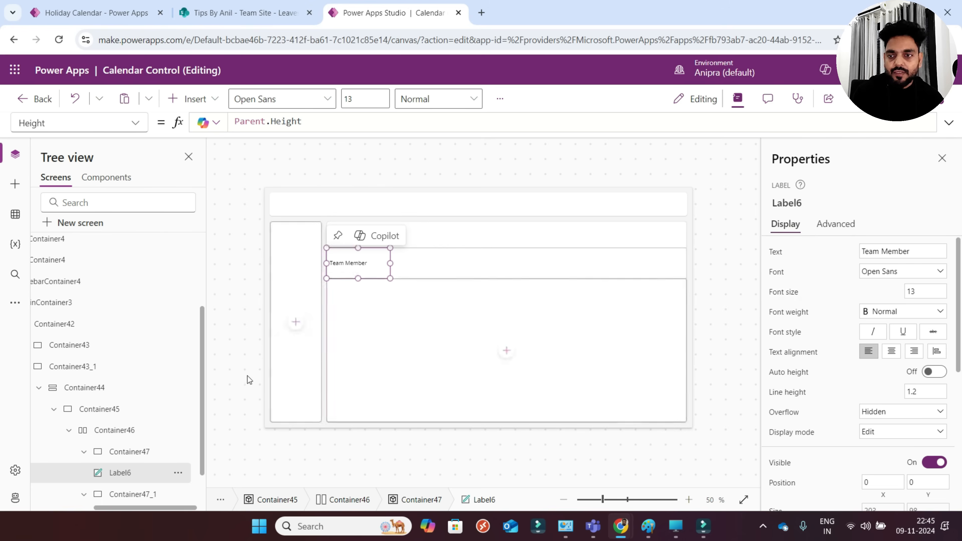
- Insert a plain container inside Container48 and duplicate it within Container48 by copying and pasting
{"action": "left_click", "coordinate": [131, 493]}
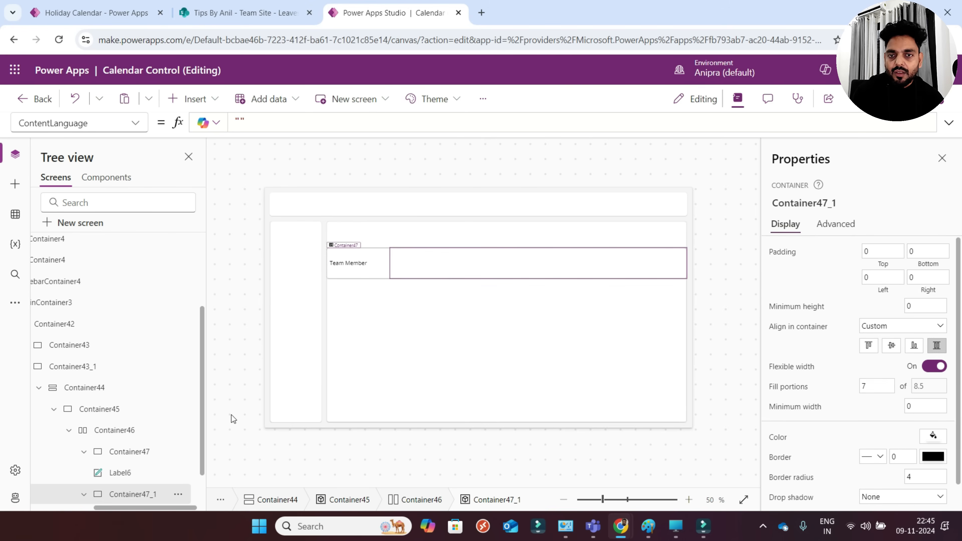
{"action": "left_click", "coordinate": [537, 263]}
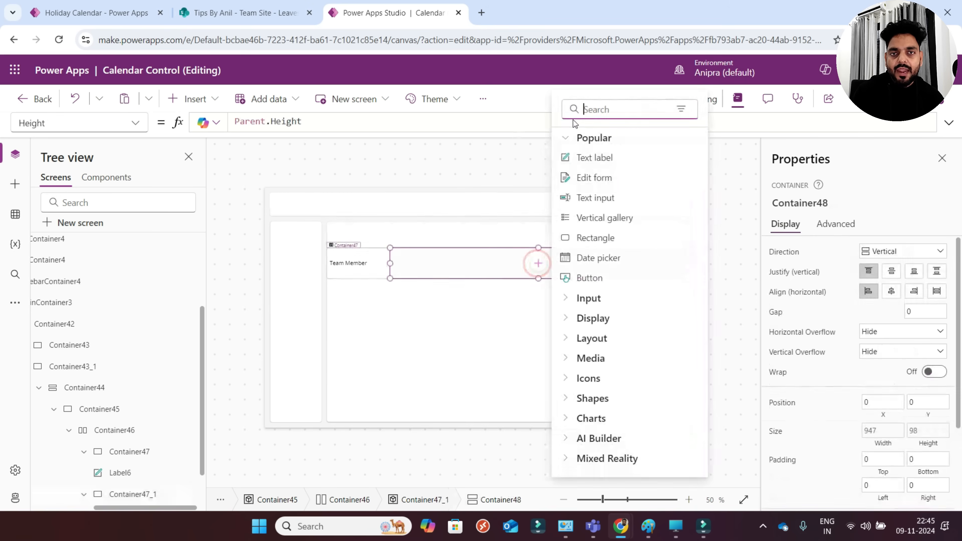
{"action": "type", "text": "cont"}
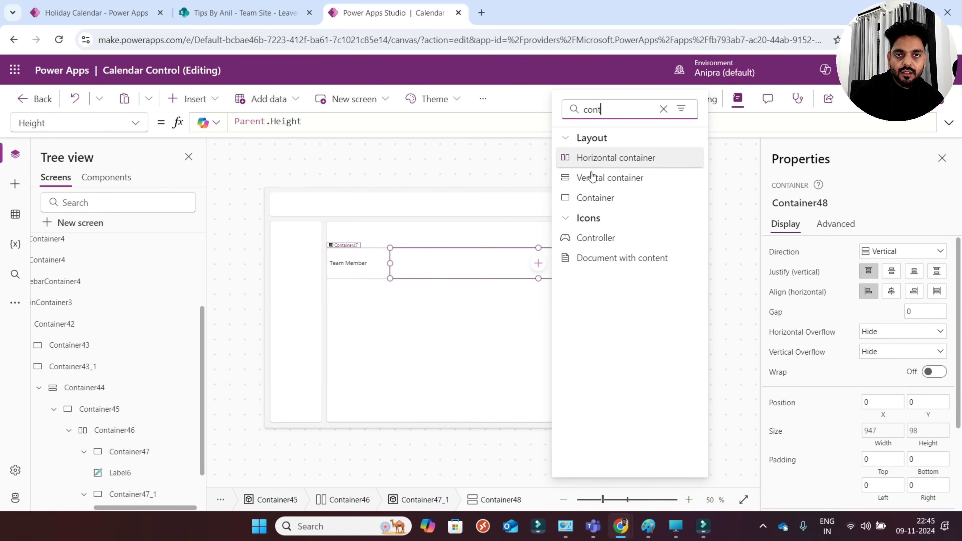
{"action": "left_click", "coordinate": [598, 196]}
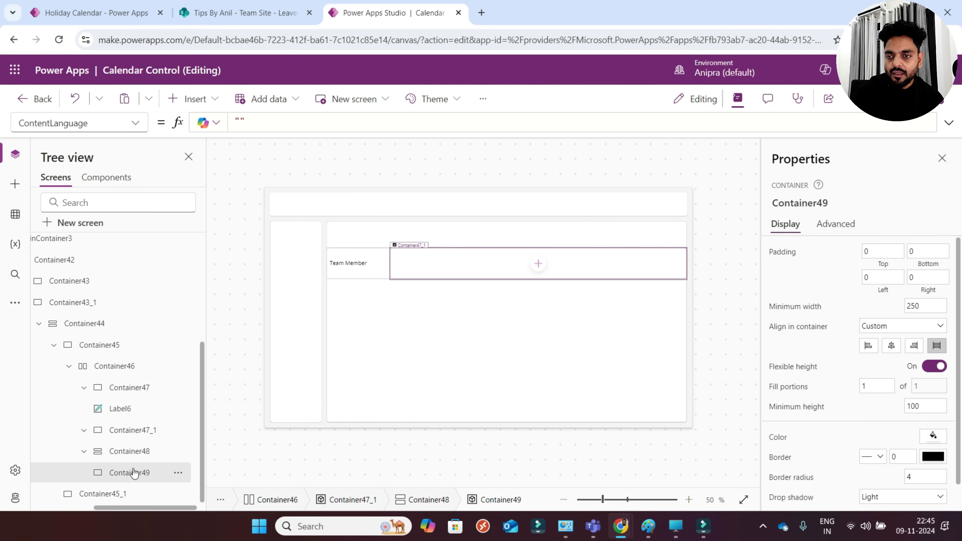
{"action": "left_click", "coordinate": [130, 453]}
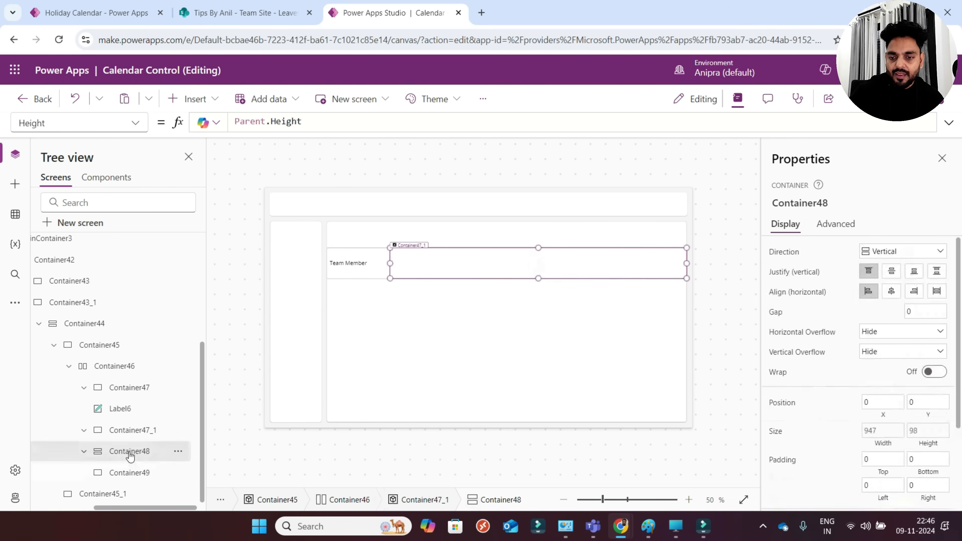
{"action": "key", "text": "ctrl+v"}
{"action": "left_click", "coordinate": [133, 473]}
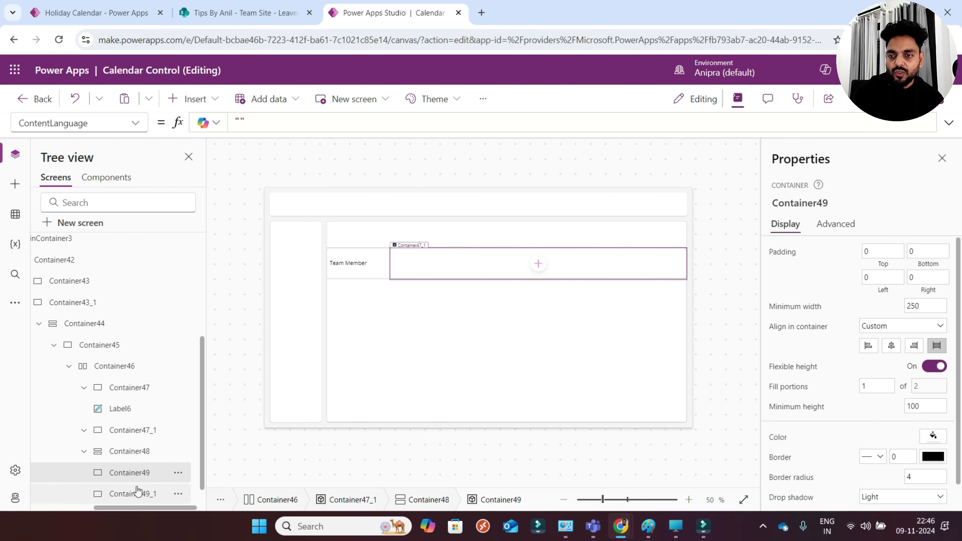
- Set the minimum width and minimum height of both containers inside Container48 to 0
{"action": "left_click", "coordinate": [137, 489], "text": "ctrl"}
{"action": "type", "text": "0"}
{"action": "left_click", "coordinate": [917, 306]}
{"action": "type", "text": "0"}
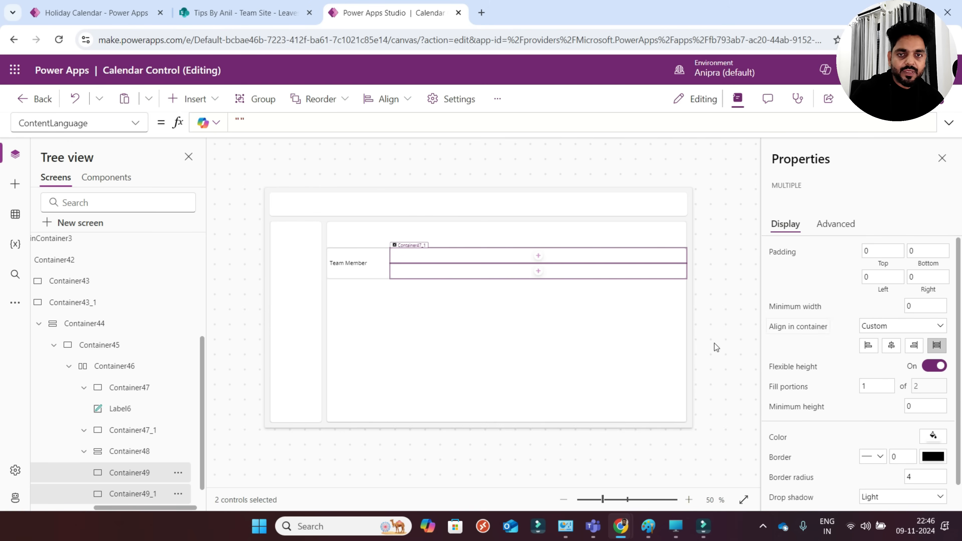
- Check the date header in the example leave calendar, and insert a blank horizontal gallery into Container49 without a data source
{"action": "left_click", "coordinate": [99, 2]}
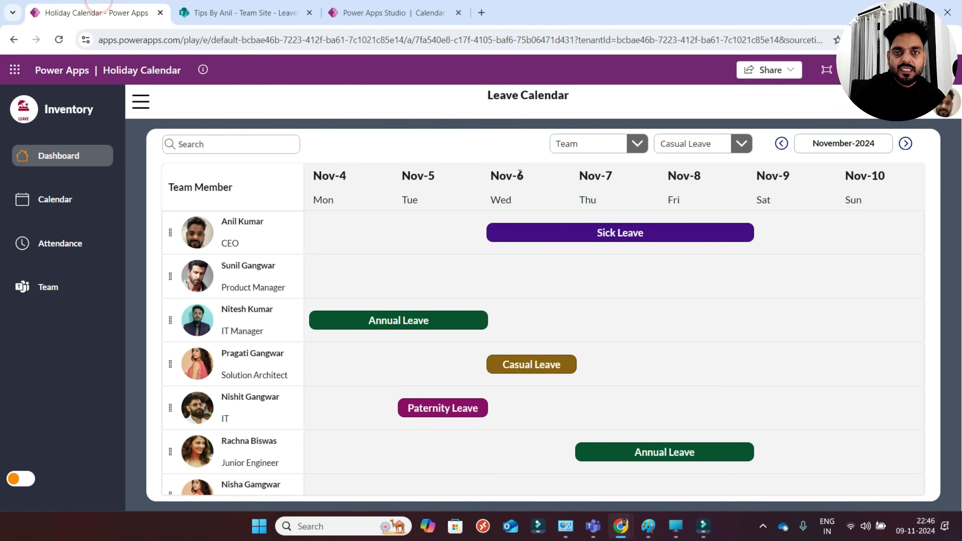
{"action": "left_click", "coordinate": [378, 12]}
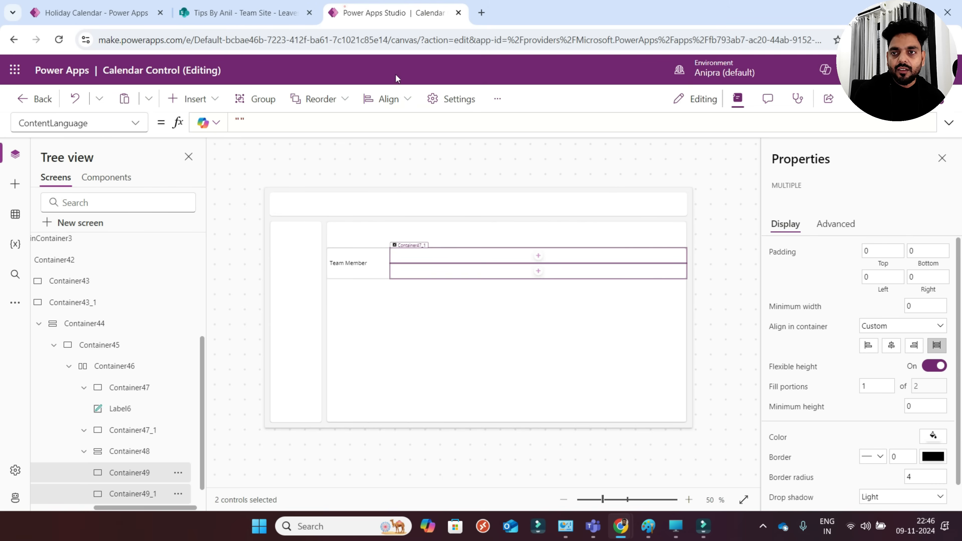
{"action": "left_click", "coordinate": [537, 257]}
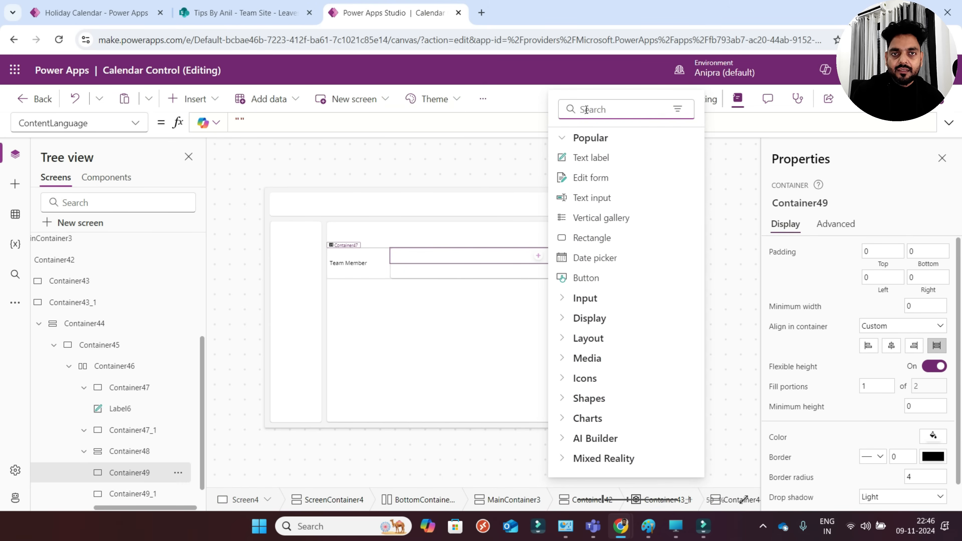
{"action": "type", "text": "gal"}
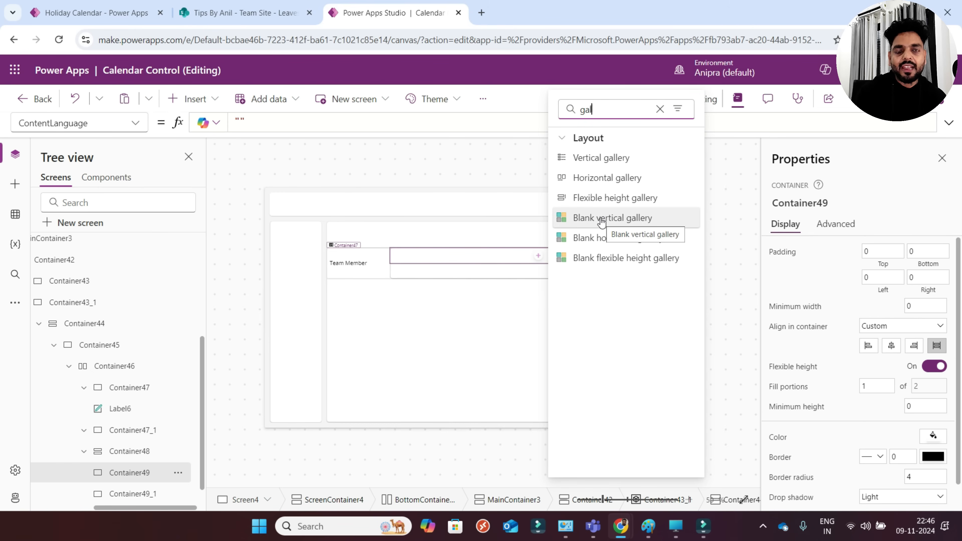
{"action": "left_click", "coordinate": [603, 237]}
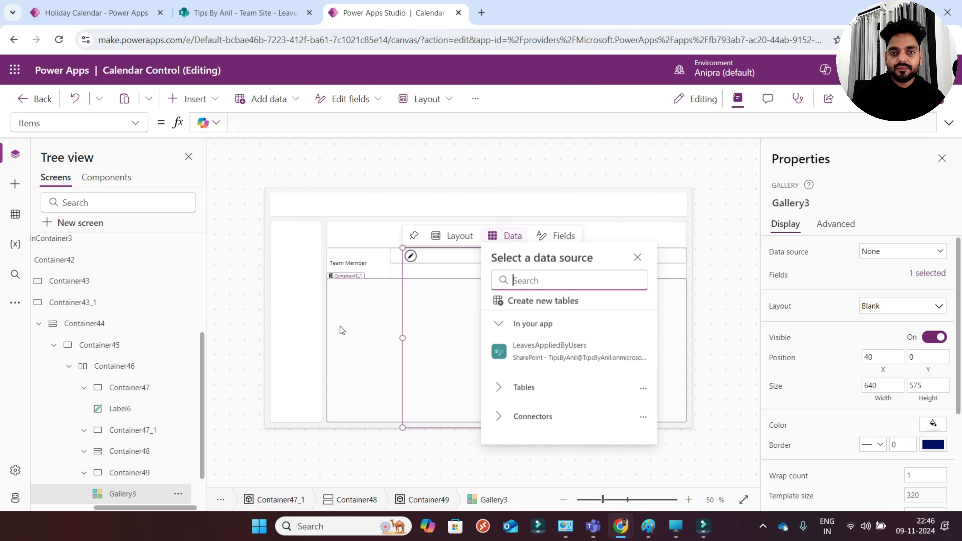
{"action": "left_click", "coordinate": [636, 260]}
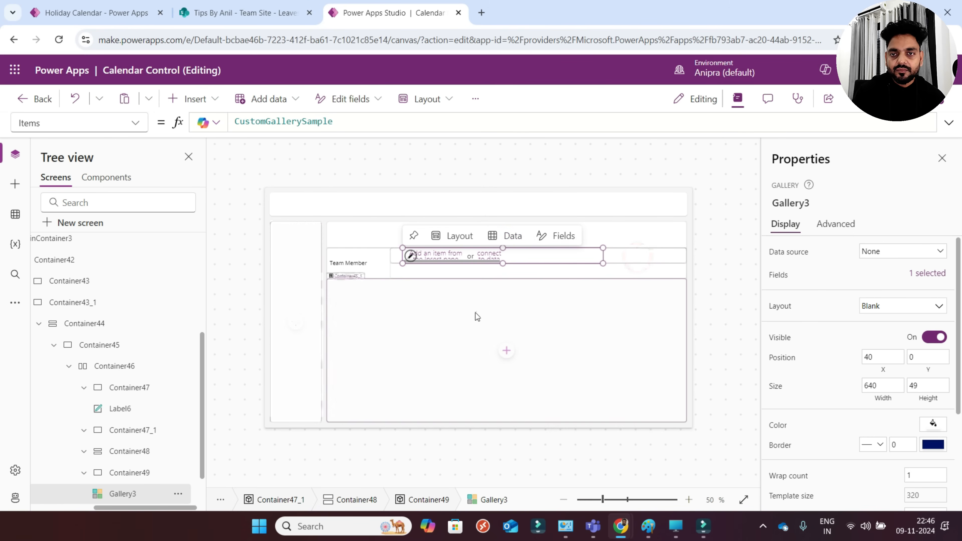
- Set the gallery's X position to 0, width to Parent.Width and height to Parent.Height, and turn off its scrollbar
{"action": "double_click", "coordinate": [886, 357]}
{"action": "type", "text": "0"}
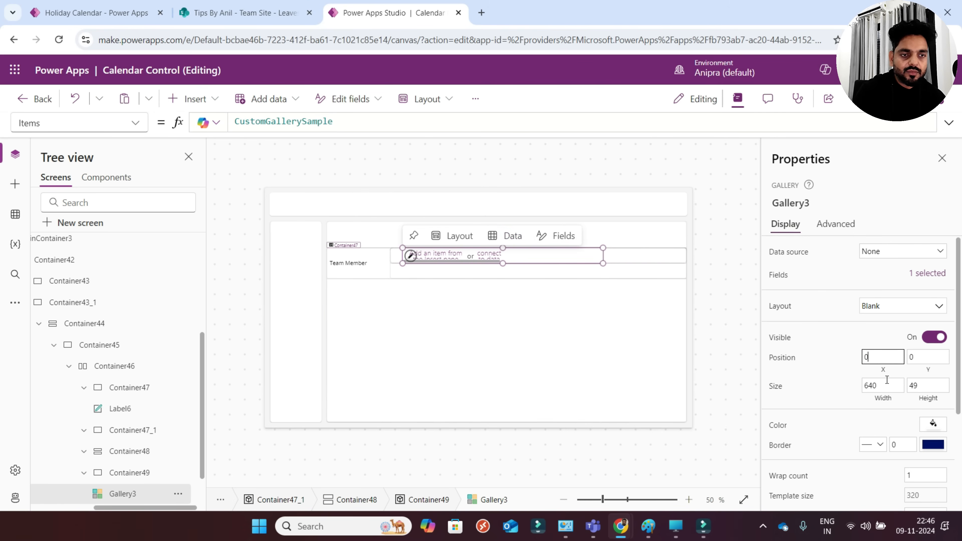
{"action": "left_click", "coordinate": [888, 398]}
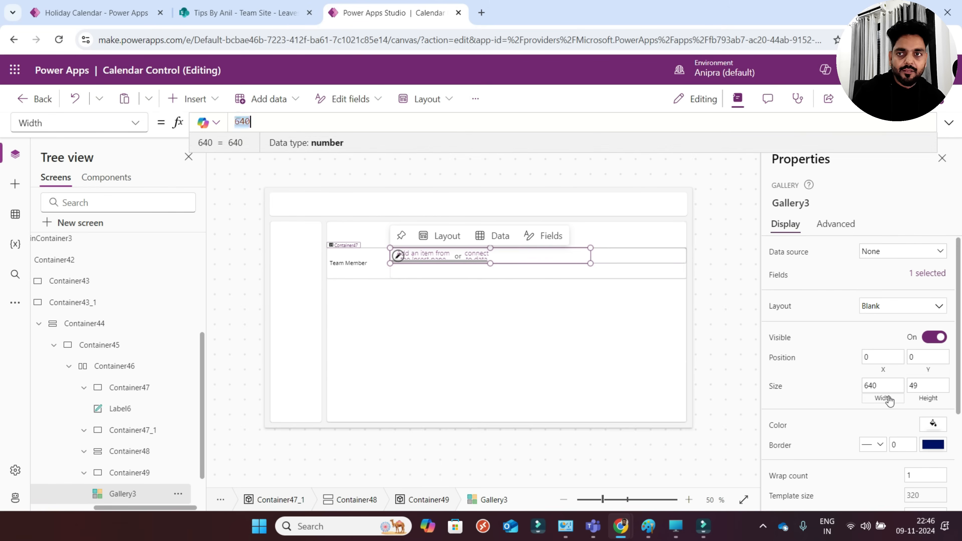
{"action": "type", "text": "p"}
{"action": "key", "text": "Tab"}
{"action": "left_click", "coordinate": [921, 398]}
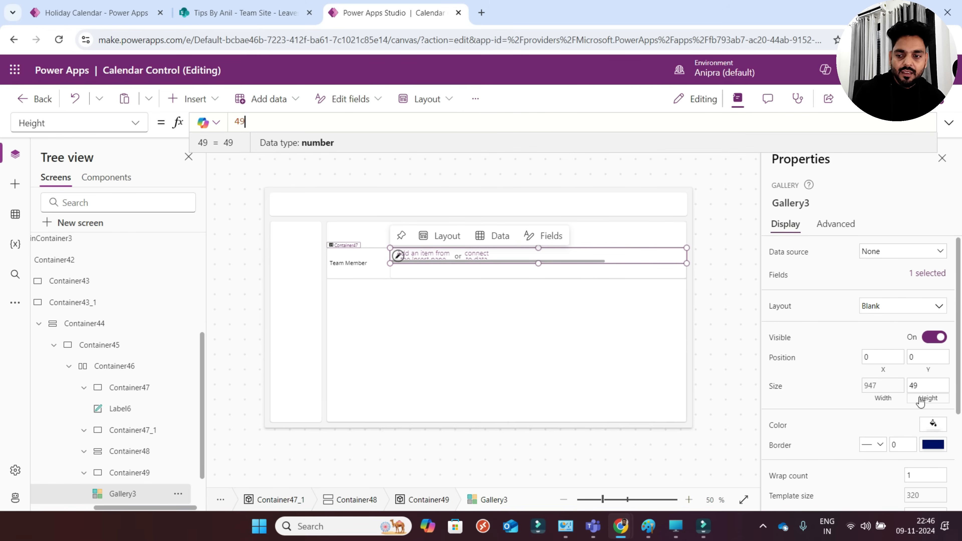
{"action": "type", "text": "p"}
{"action": "key", "text": "Tab"}
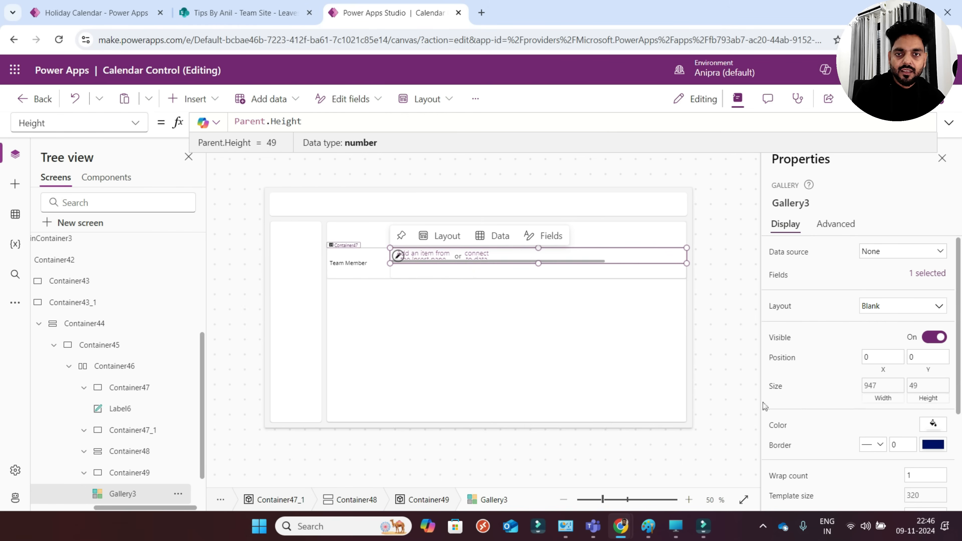
{"action": "scroll", "coordinate": [904, 388], "scroll_direction": "down", "scroll_amount": 4}
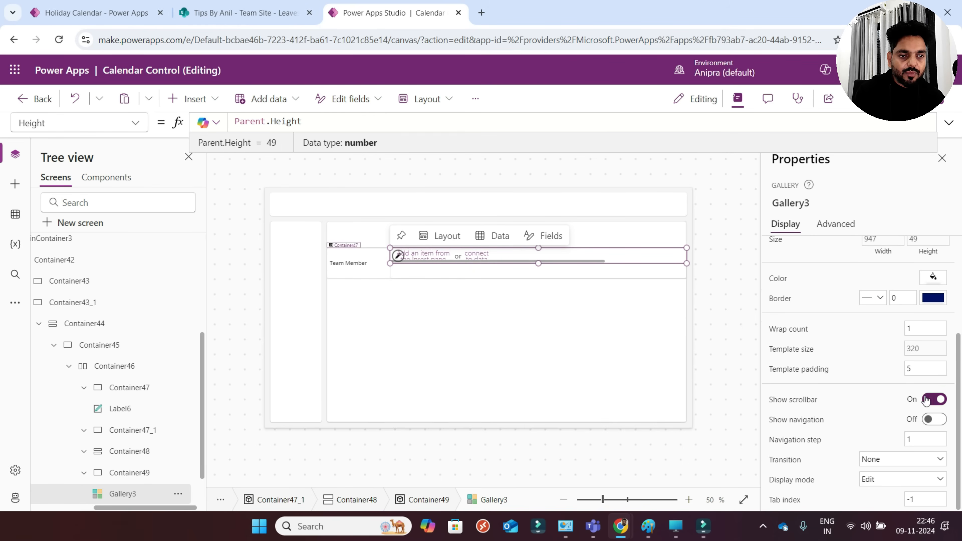
{"action": "left_click", "coordinate": [934, 399]}
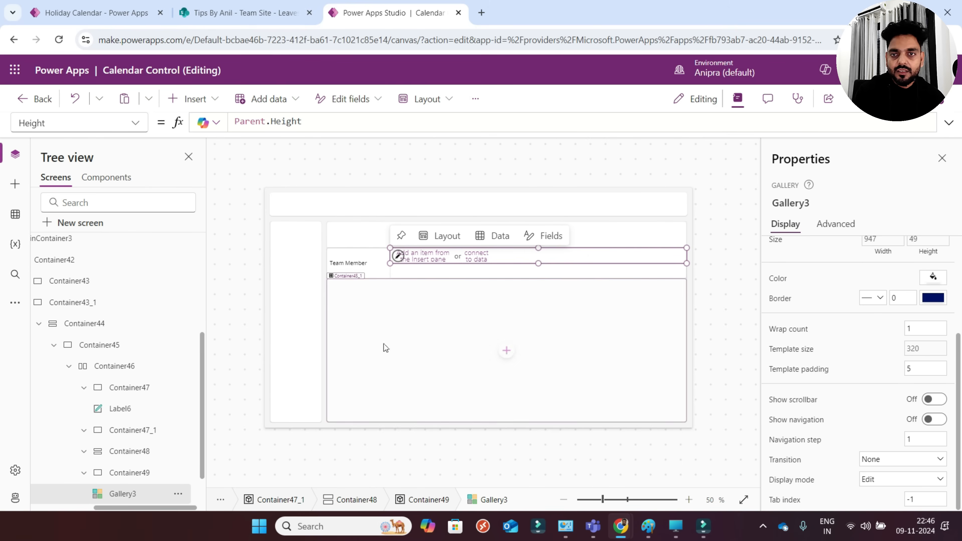
- Insert a horizontal container inside the template of Gallery3
{"action": "scroll", "coordinate": [136, 477], "scroll_direction": "down", "scroll_amount": 1}
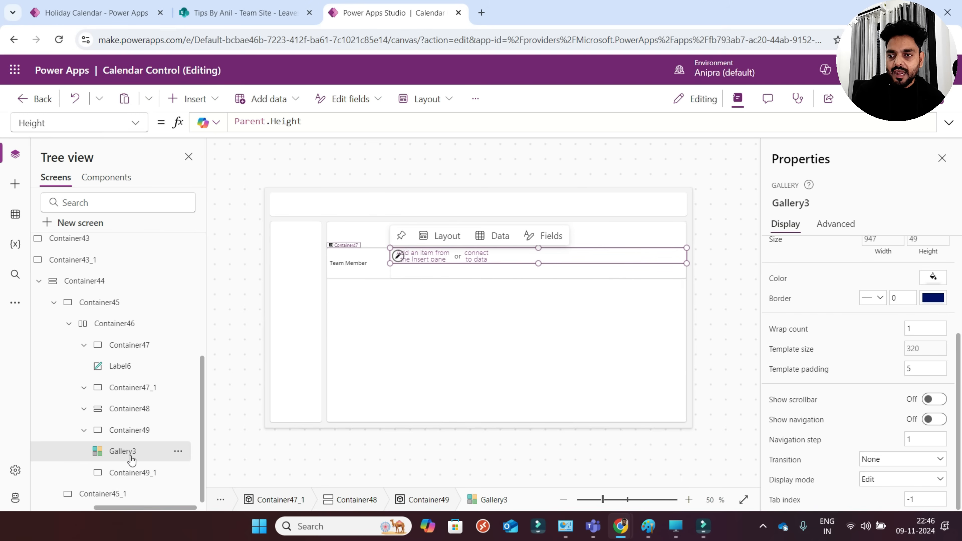
{"action": "left_click", "coordinate": [204, 99]}
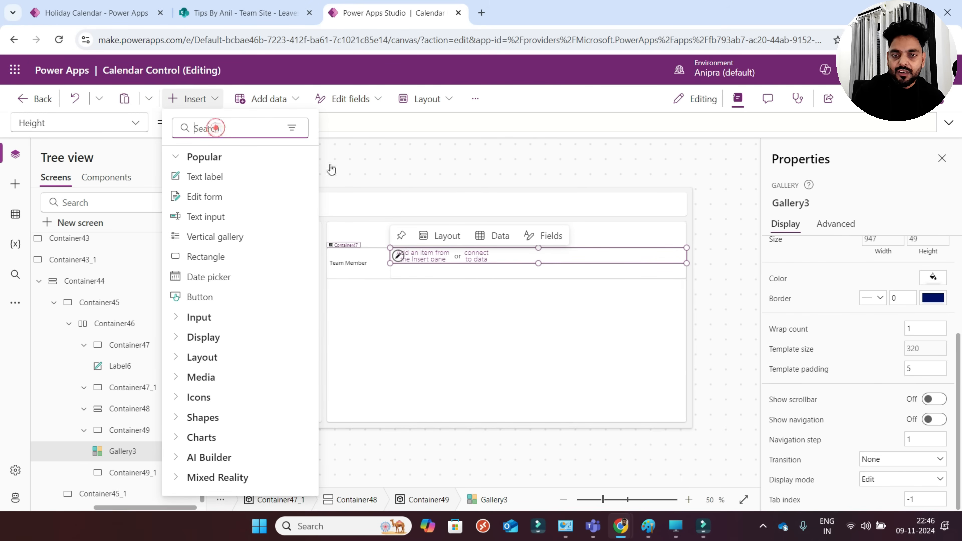
{"action": "left_click", "coordinate": [397, 256]}
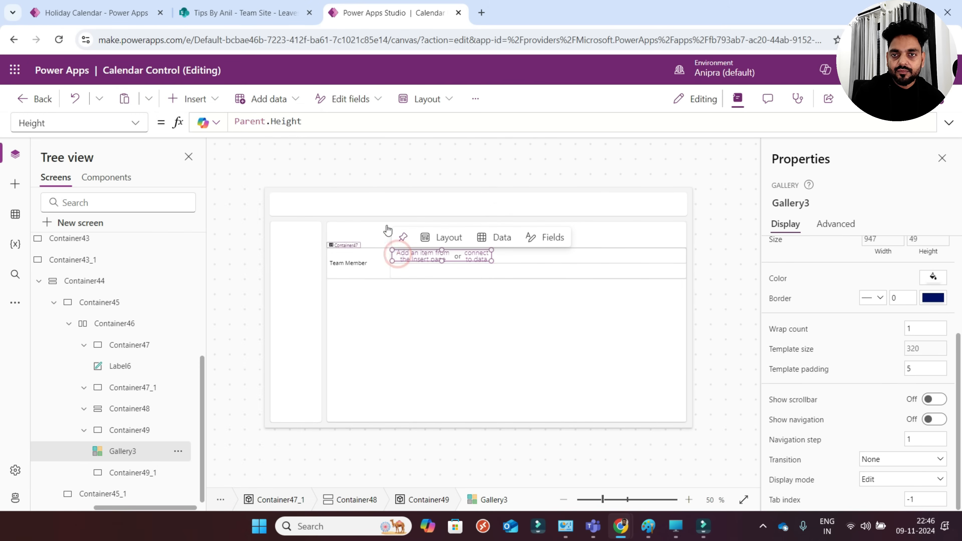
{"action": "left_click", "coordinate": [204, 99]}
{"action": "type", "text": "hor"}
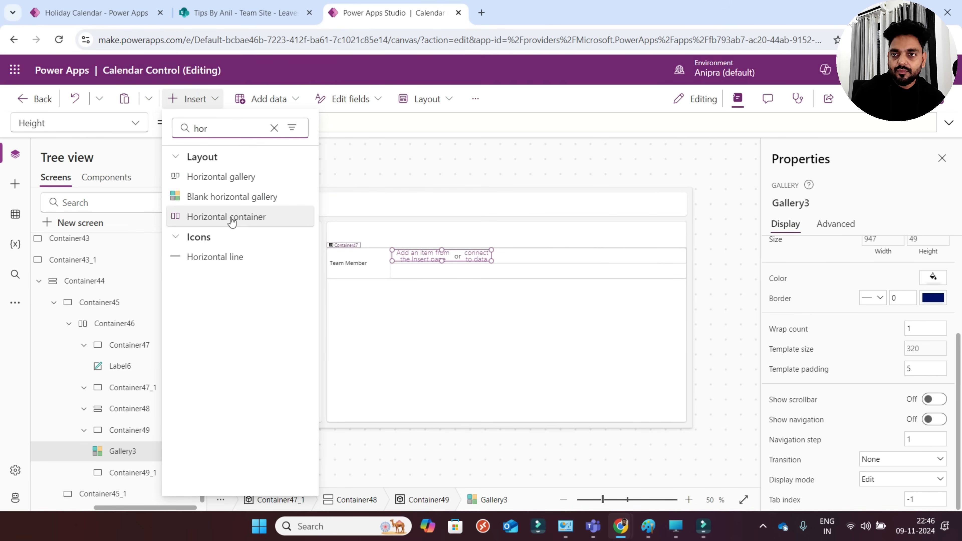
{"action": "left_click", "coordinate": [232, 221]}
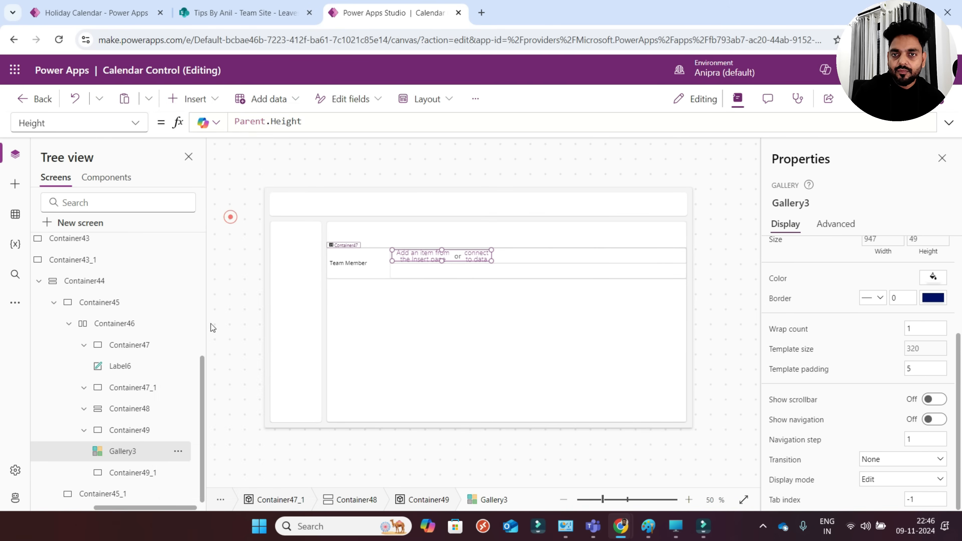
{"action": "scroll", "coordinate": [142, 484], "scroll_direction": "down", "scroll_amount": 1}
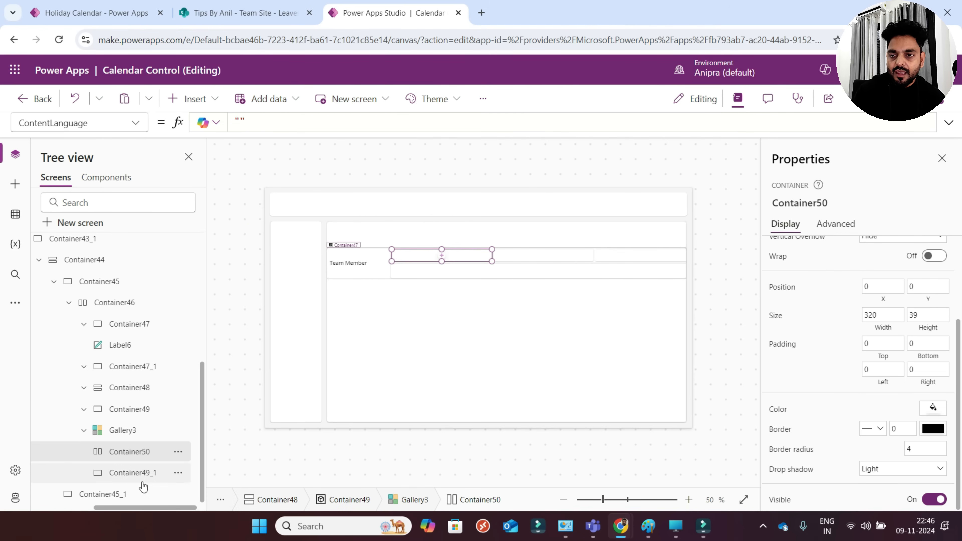
- Set Container50's width to Parent.Width and its height to Parent.Height
{"action": "left_click", "coordinate": [137, 470]}
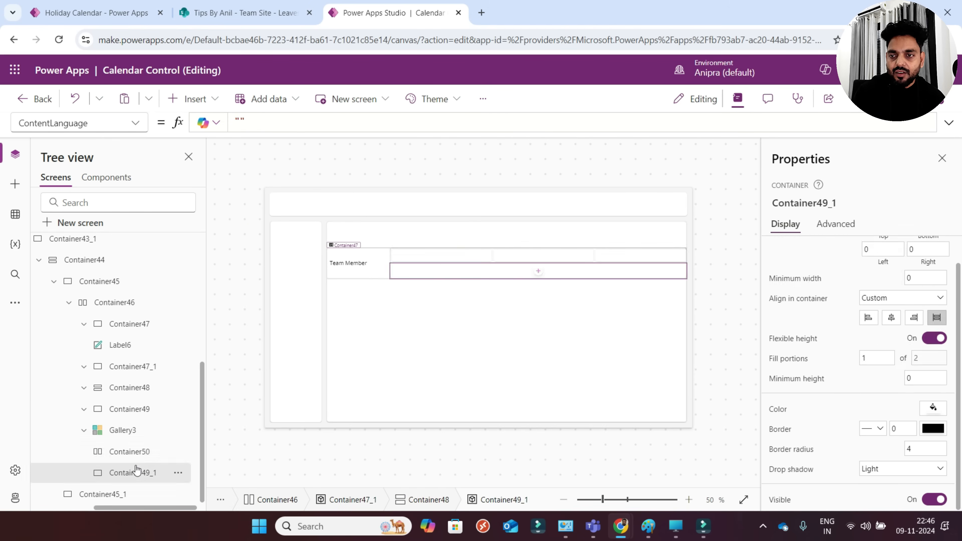
{"action": "left_click", "coordinate": [129, 454]}
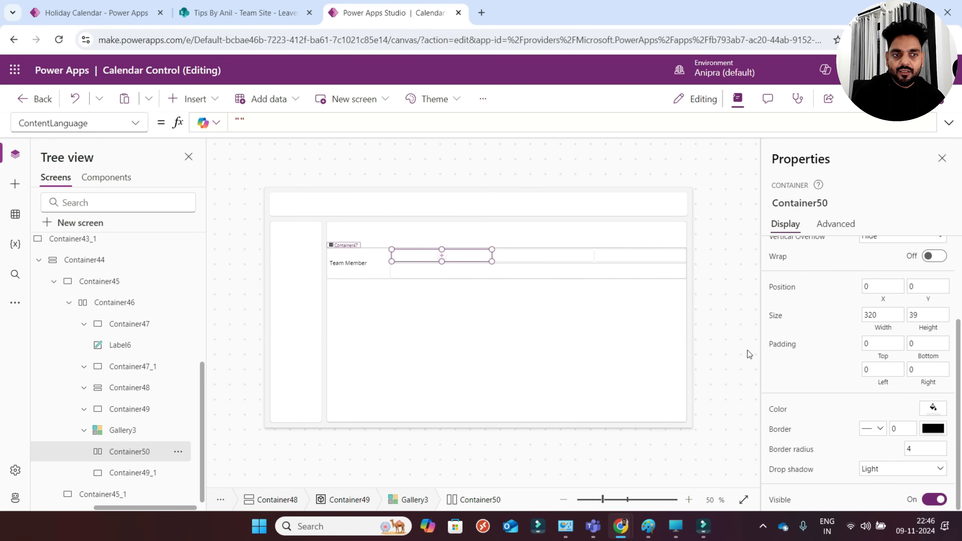
{"action": "left_click", "coordinate": [878, 332]}
{"action": "type", "text": "parent.Width"}
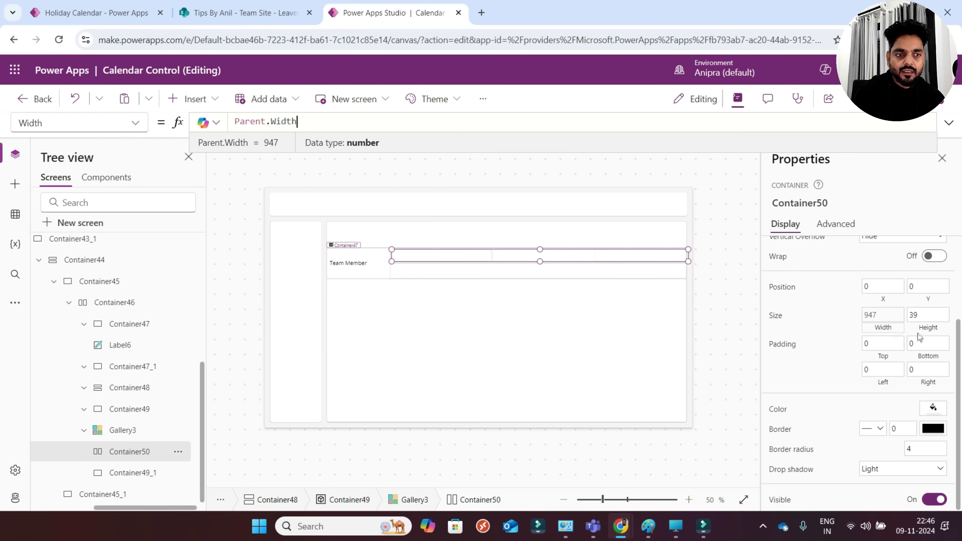
{"action": "left_click", "coordinate": [925, 333]}
{"action": "type", "text": "Parent.Height"}
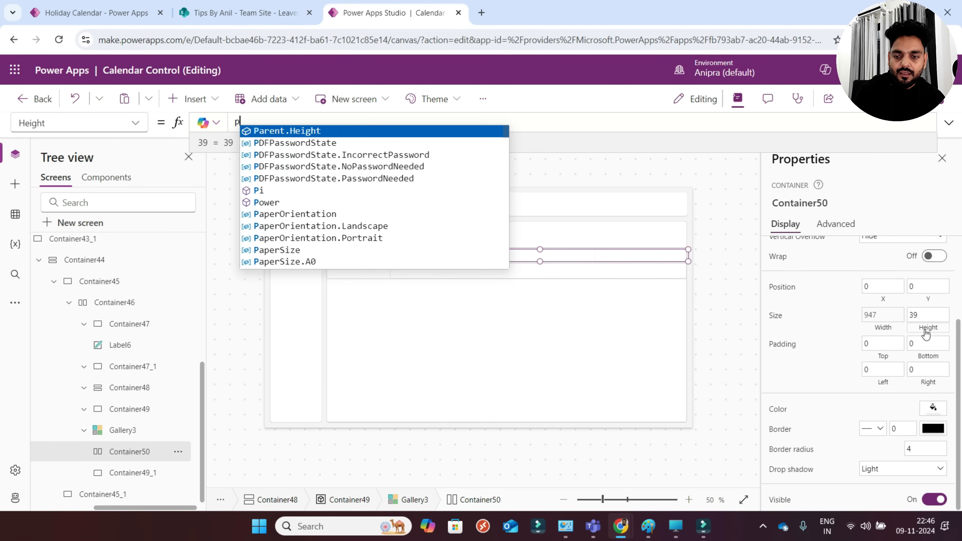
- Change Container50's width formula to Parent.TemplateWidth
{"action": "left_click", "coordinate": [878, 332]}
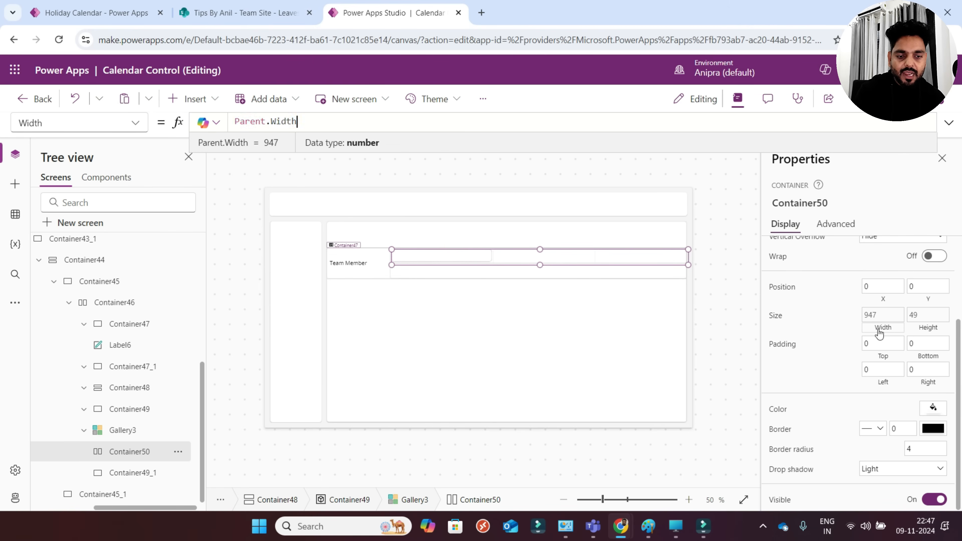
{"action": "type", "text": "te"}
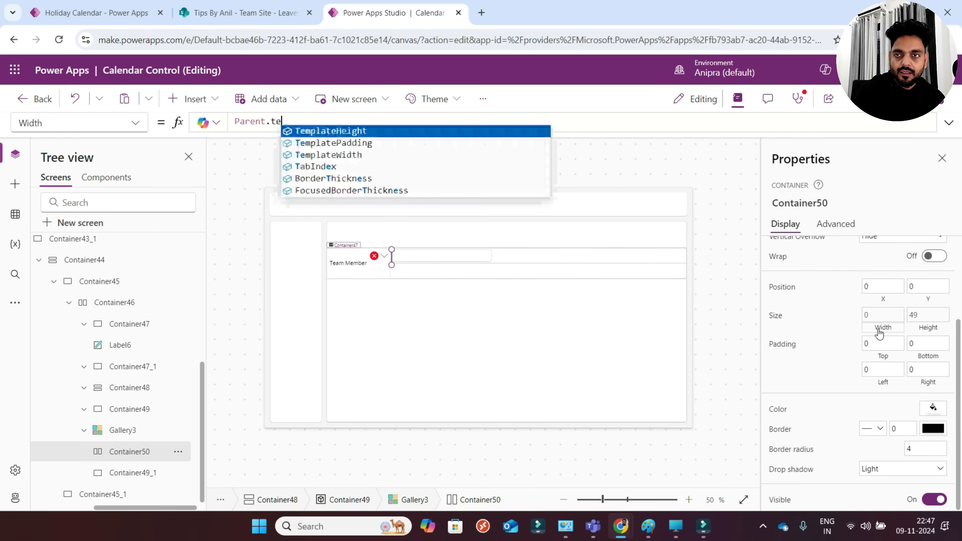
{"action": "key", "text": "Down"}
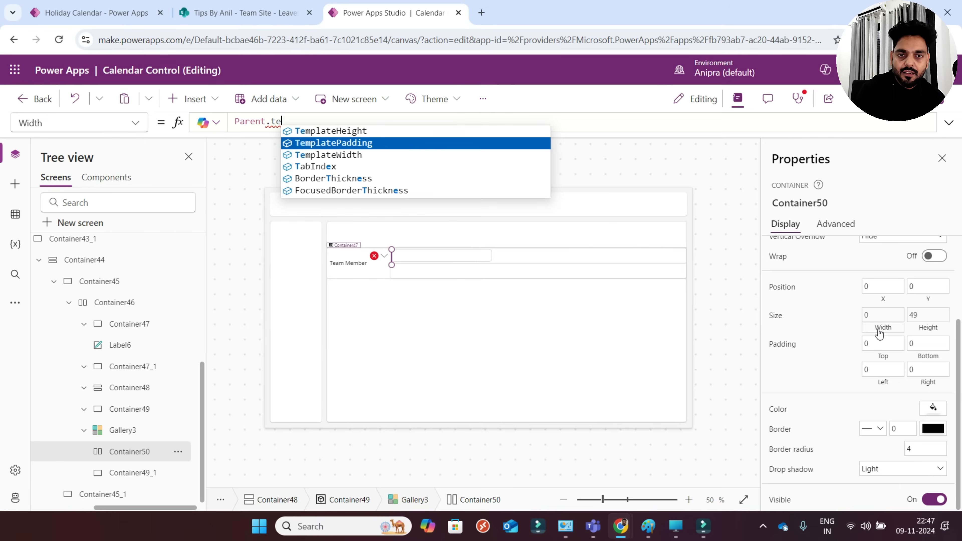
{"action": "key", "text": "Down"}
{"action": "key", "text": "Return"}
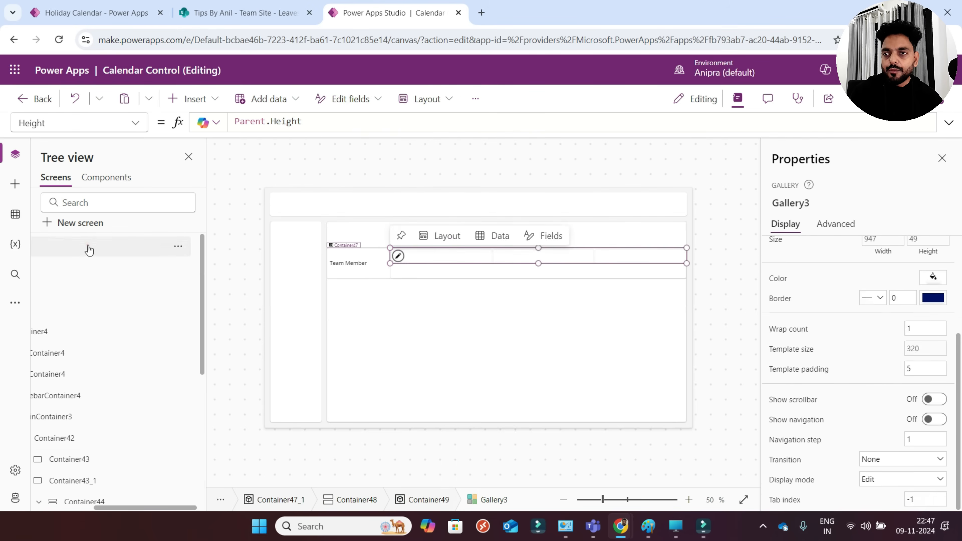
- Examine the App's OnStart formula, including the varToday variable and the first Day expression in the Coll_CorrentWeek collection
{"action": "left_click", "coordinate": [87, 245]}
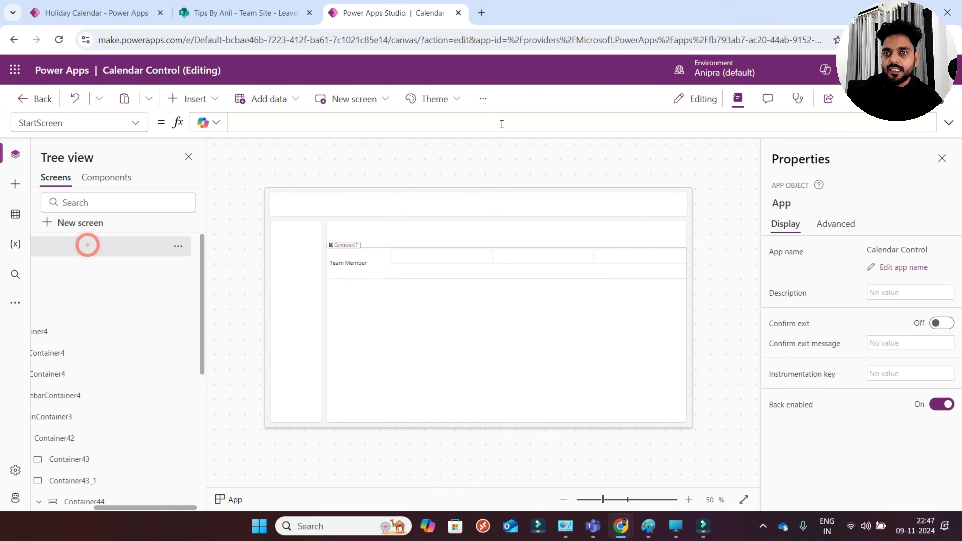
{"action": "left_click", "coordinate": [132, 123]}
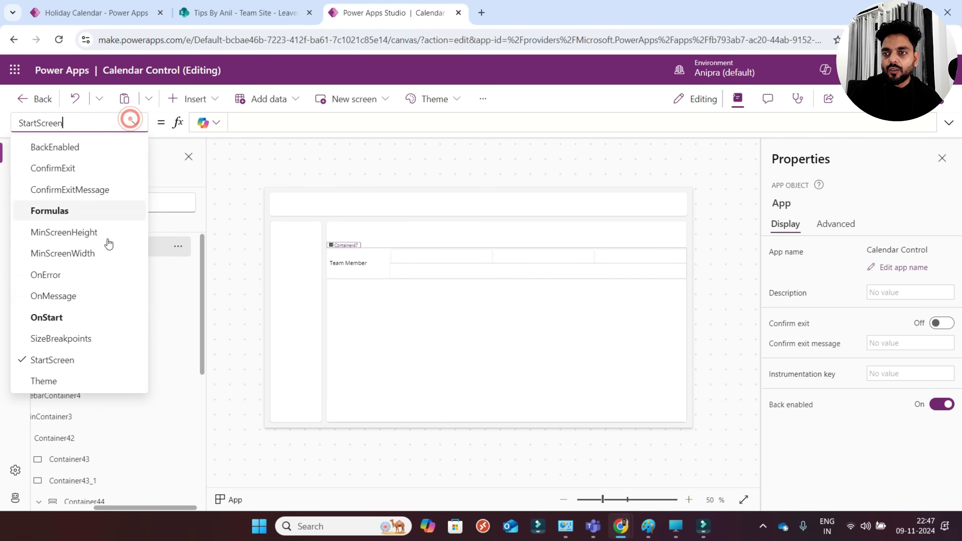
{"action": "left_click", "coordinate": [92, 316]}
{"action": "left_click", "coordinate": [949, 122]}
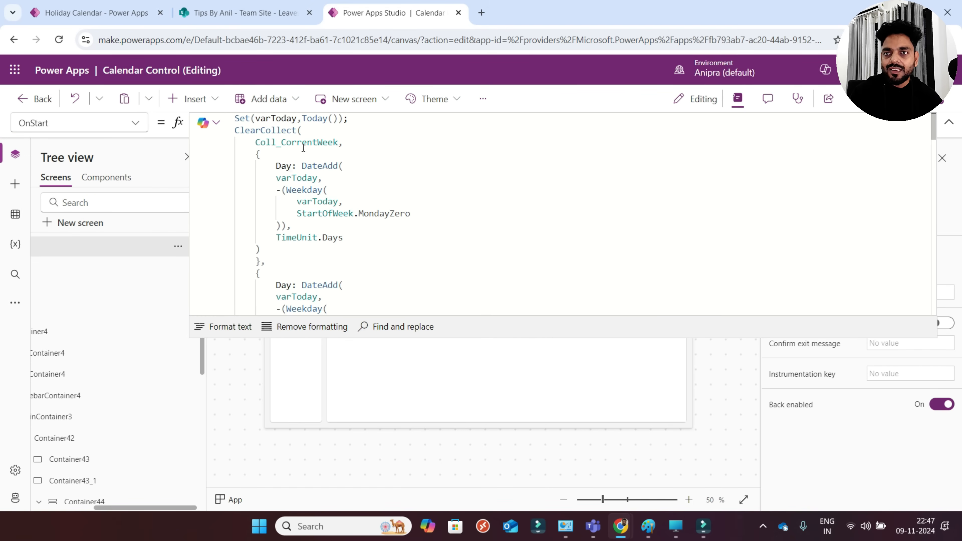
{"action": "left_click", "coordinate": [233, 122]}
{"action": "left_click_drag", "start_coordinate": [327, 121], "coordinate": [239, 120]}
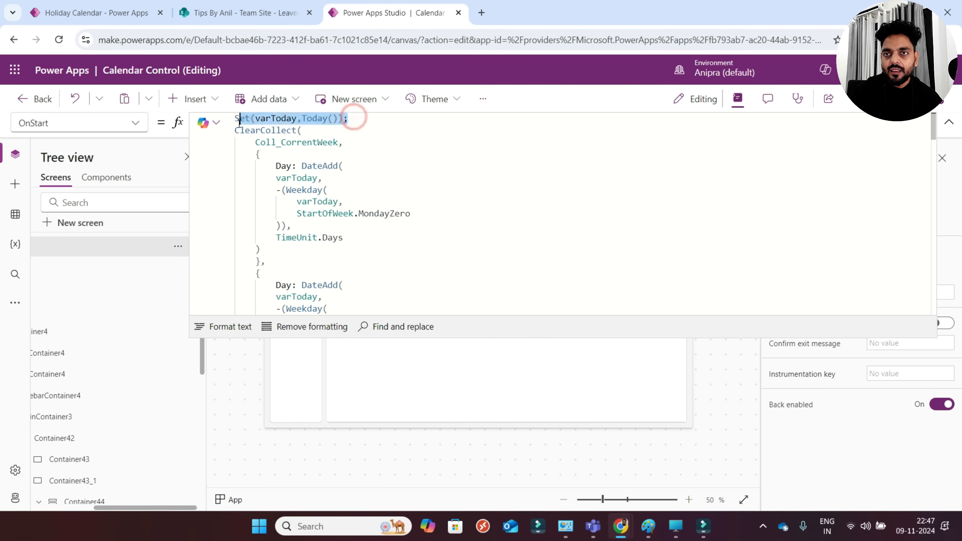
{"action": "left_click", "coordinate": [377, 156]}
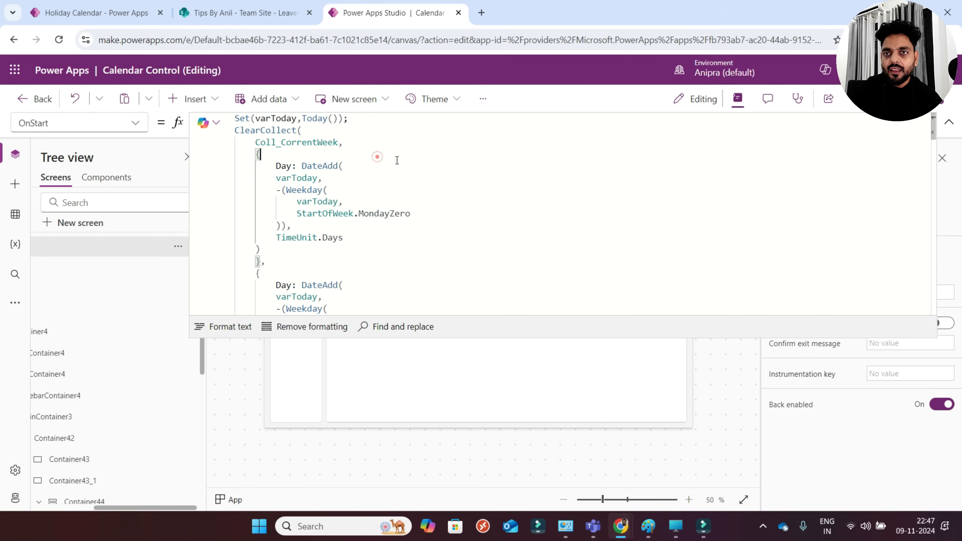
{"action": "double_click", "coordinate": [275, 118]}
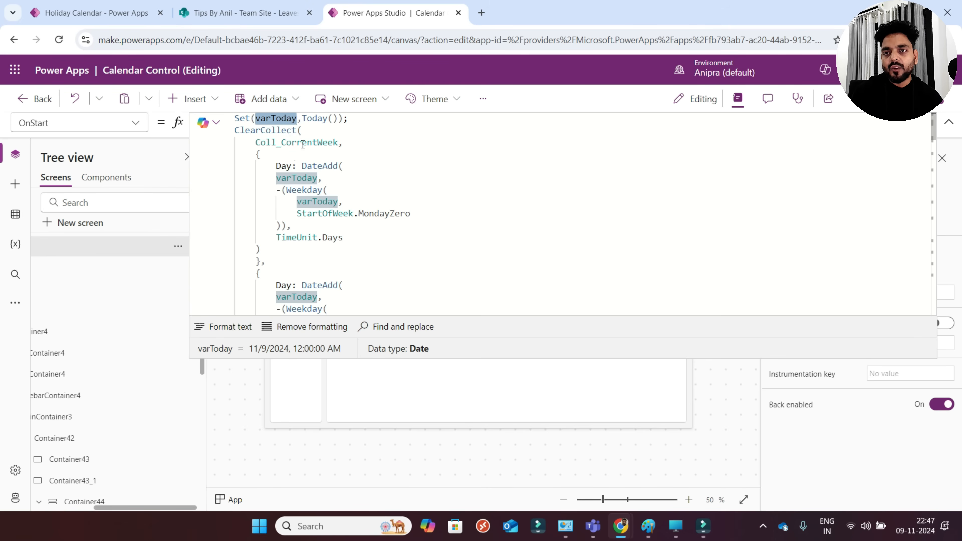
{"action": "double_click", "coordinate": [285, 166]}
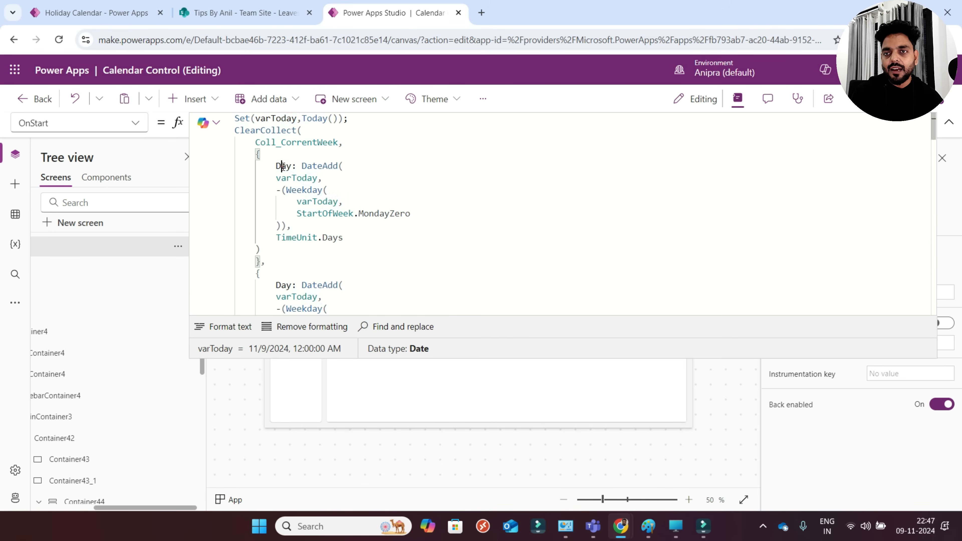
{"action": "left_click_drag", "start_coordinate": [302, 166], "coordinate": [319, 236]}
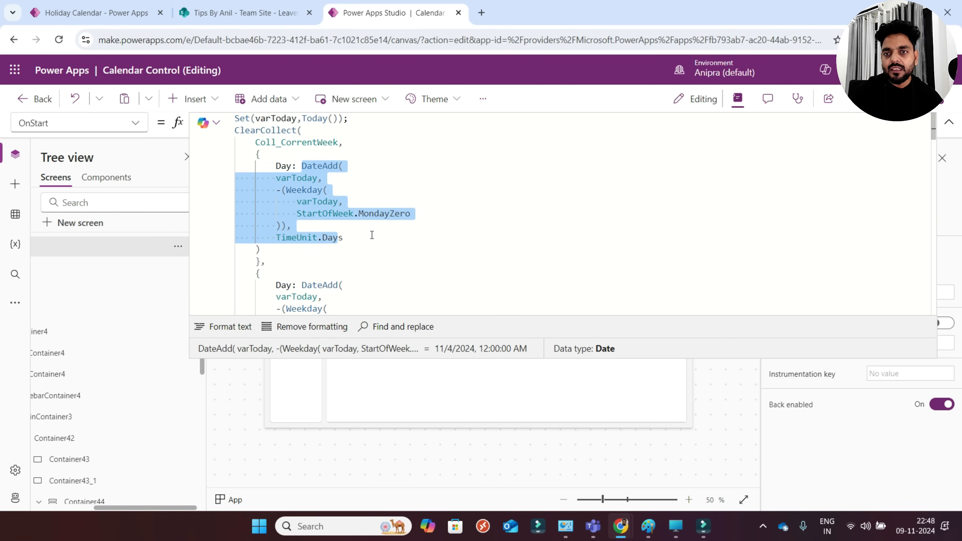
- Examine the remaining Day expressions of the Coll_CorrentWeek collection in the OnStart formula, with day offsets from +1 to +6
{"action": "scroll", "coordinate": [375, 239], "scroll_direction": "down", "scroll_amount": 3}
{"action": "left_click", "coordinate": [298, 218]}
{"action": "scroll", "coordinate": [368, 232], "scroll_direction": "down", "scroll_amount": 6}
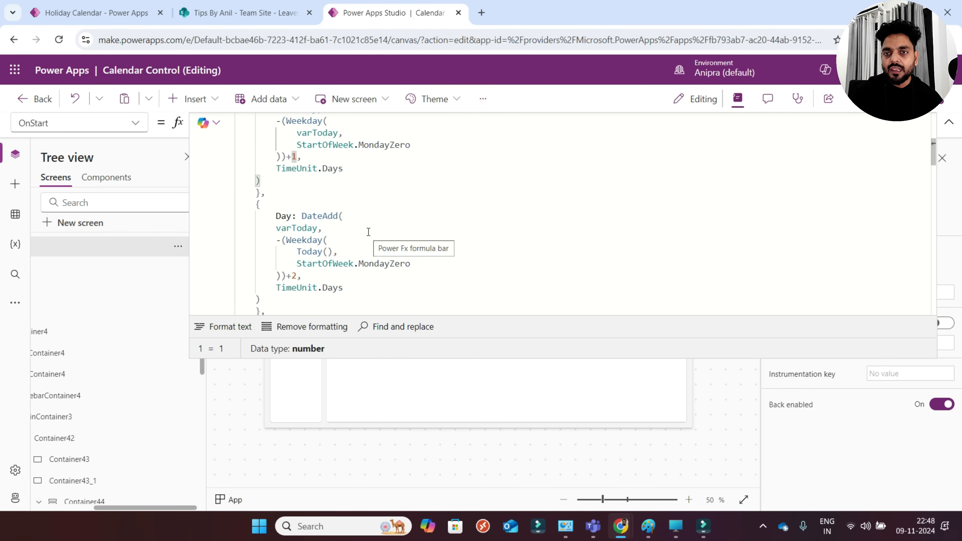
{"action": "scroll", "coordinate": [359, 253], "scroll_direction": "down", "scroll_amount": 8}
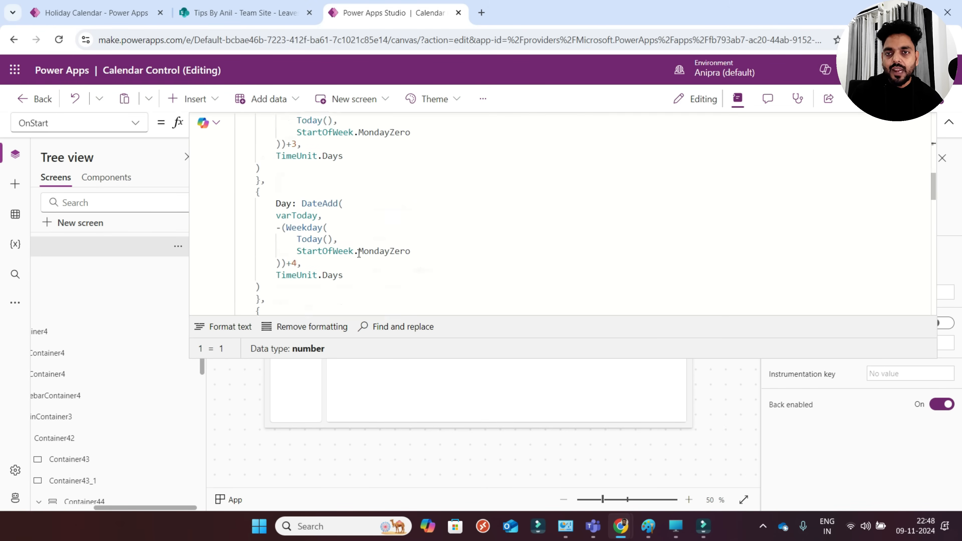
{"action": "scroll", "coordinate": [359, 253], "scroll_direction": "down", "scroll_amount": 1}
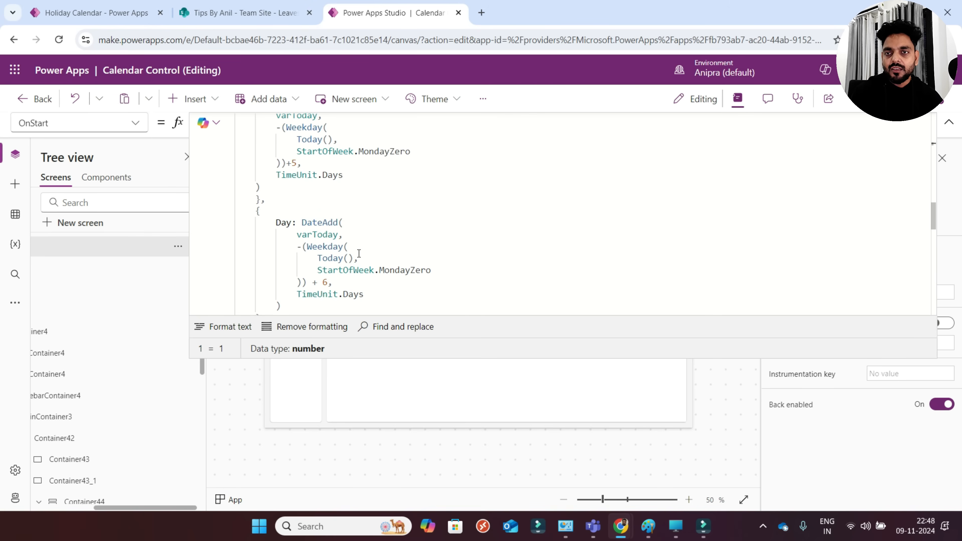
{"action": "scroll", "coordinate": [359, 253], "scroll_direction": "up", "scroll_amount": 15}
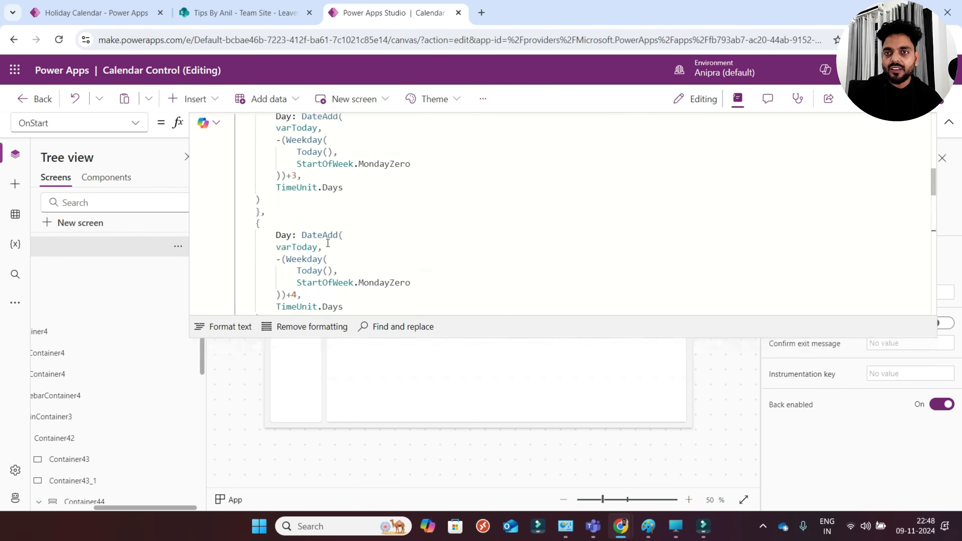
{"action": "scroll", "coordinate": [327, 243], "scroll_direction": "up", "scroll_amount": 4}
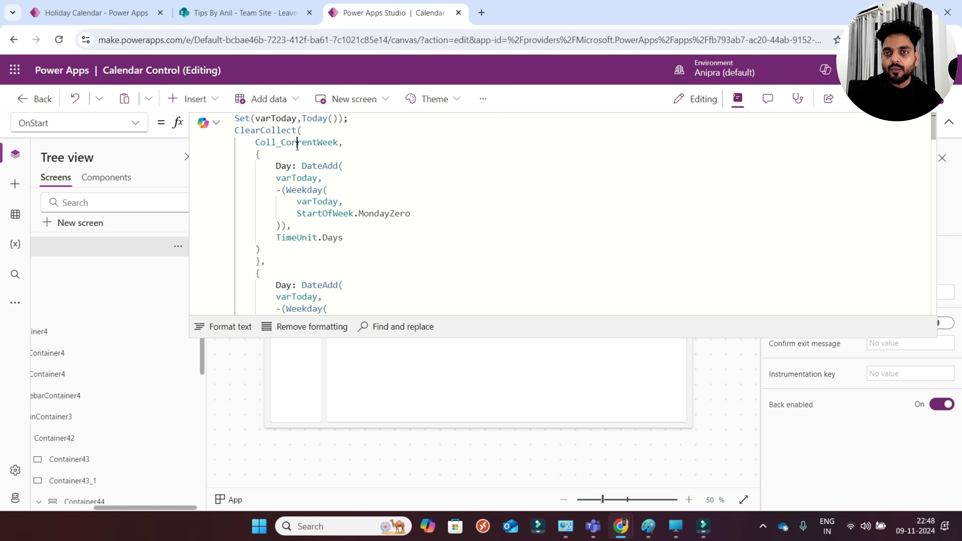
- Set the Items property of Gallery3 to the Coll_CorrentWeek collection from the App's OnStart formula
{"action": "double_click", "coordinate": [298, 144]}
{"action": "left_click", "coordinate": [949, 122]}
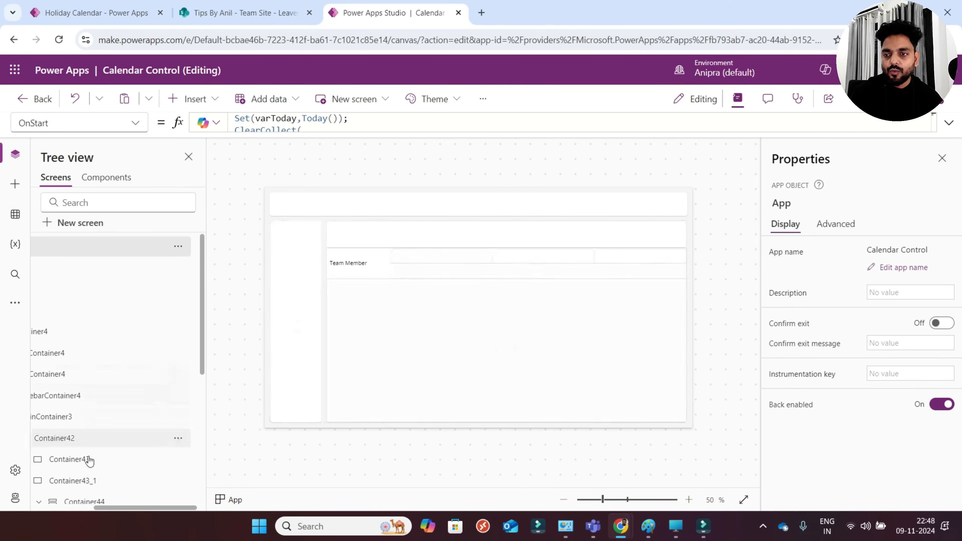
{"action": "scroll", "coordinate": [129, 447], "scroll_direction": "down", "scroll_amount": 3}
{"action": "left_click_drag", "start_coordinate": [144, 508], "coordinate": [134, 508]}
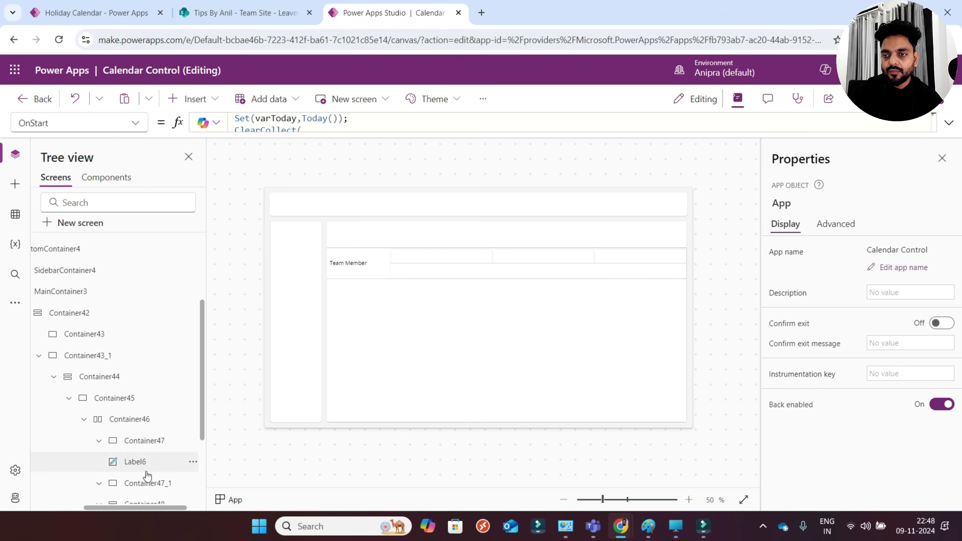
{"action": "scroll", "coordinate": [146, 476], "scroll_direction": "down", "scroll_amount": 3}
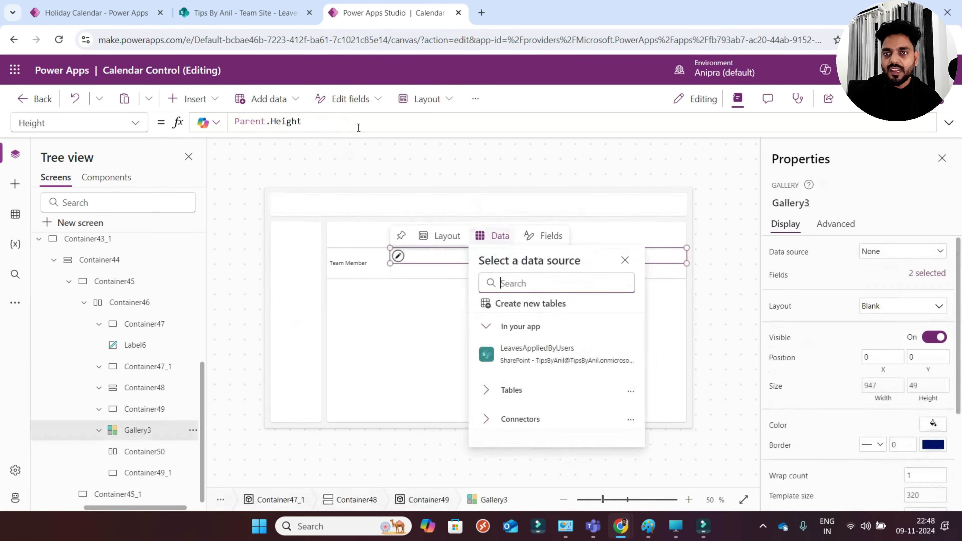
{"action": "left_click", "coordinate": [508, 122]}
{"action": "key", "text": "ctrl+a"}
{"action": "type", "text": "Coll_CorrentWeek"}
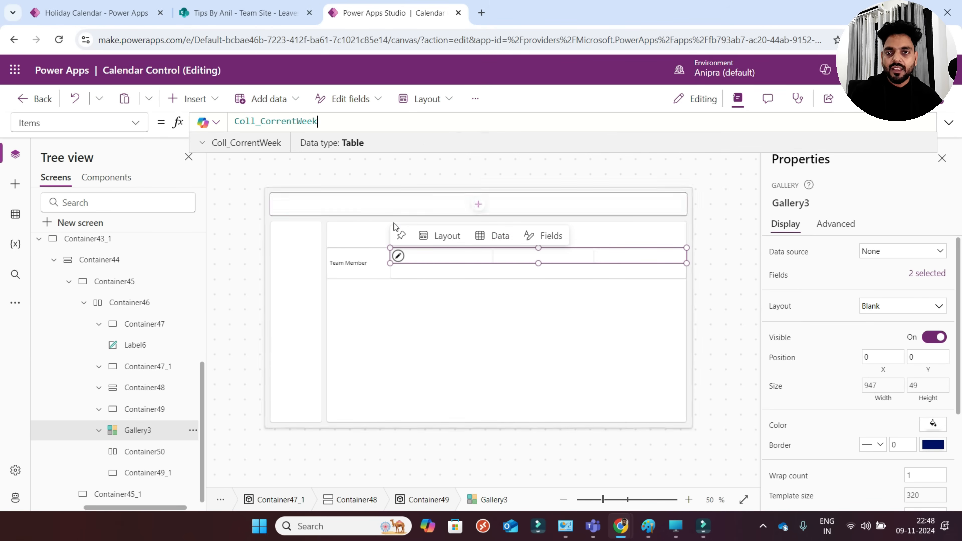
- Insert a text label into Container50 and set its text to ThisItem.Day
{"action": "left_click", "coordinate": [149, 453]}
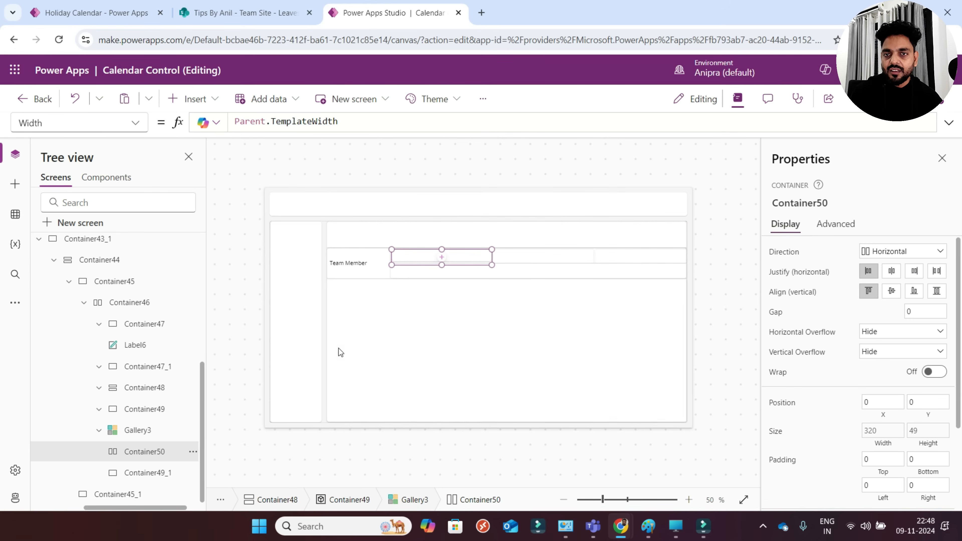
{"action": "left_click", "coordinate": [441, 258]}
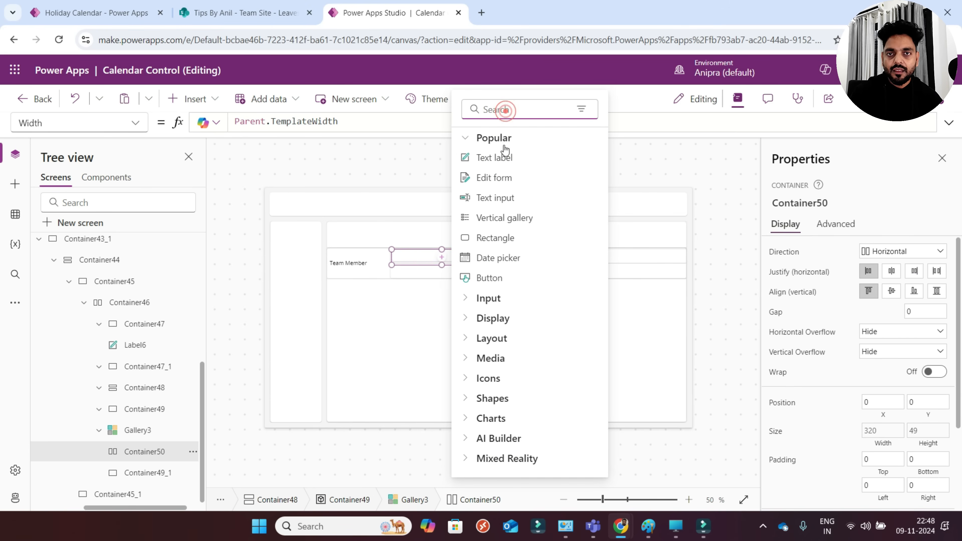
{"action": "left_click", "coordinate": [499, 157]}
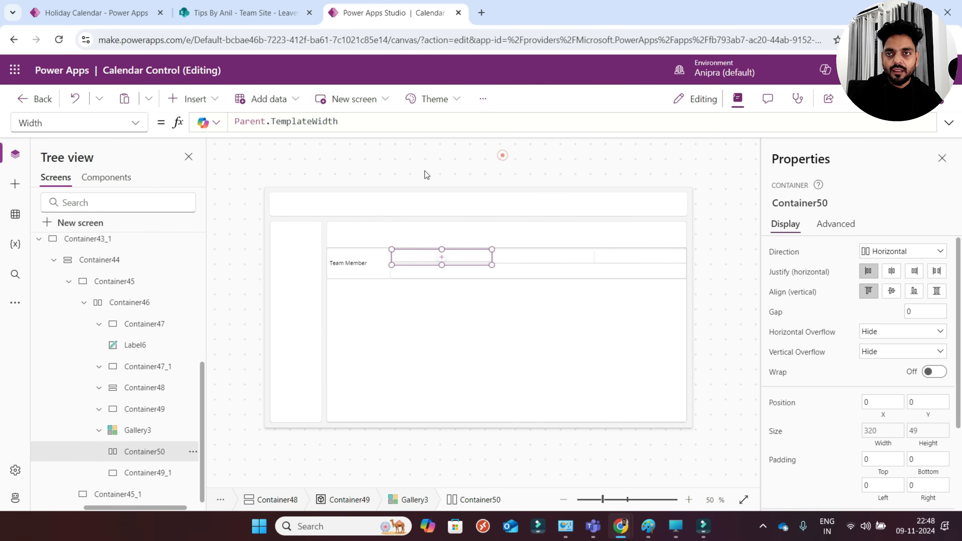
{"action": "triple_click", "coordinate": [283, 119]}
{"action": "key", "text": "BackSpace"}
{"action": "type", "text": "thi"}
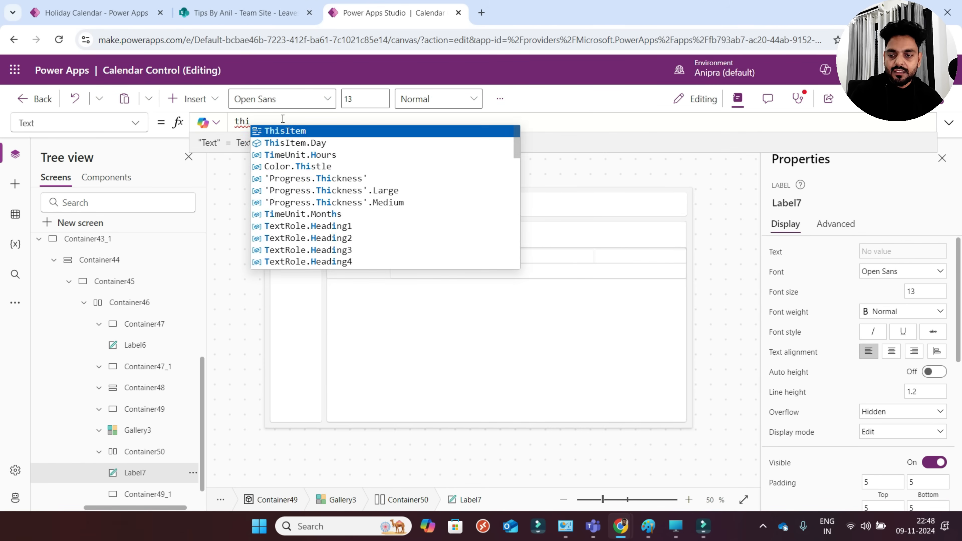
{"action": "key", "text": "Tab"}
{"action": "type", "text": "."}
{"action": "key", "text": "Tab"}
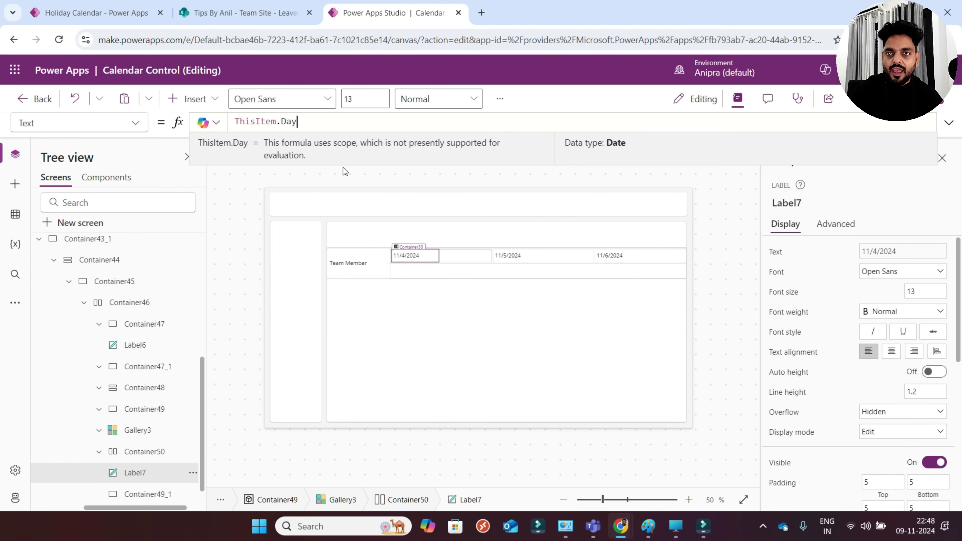
- Set Gallery3's template size formula to Parent.Width/Gallery3.AllItemsCount
{"action": "left_click", "coordinate": [144, 430]}
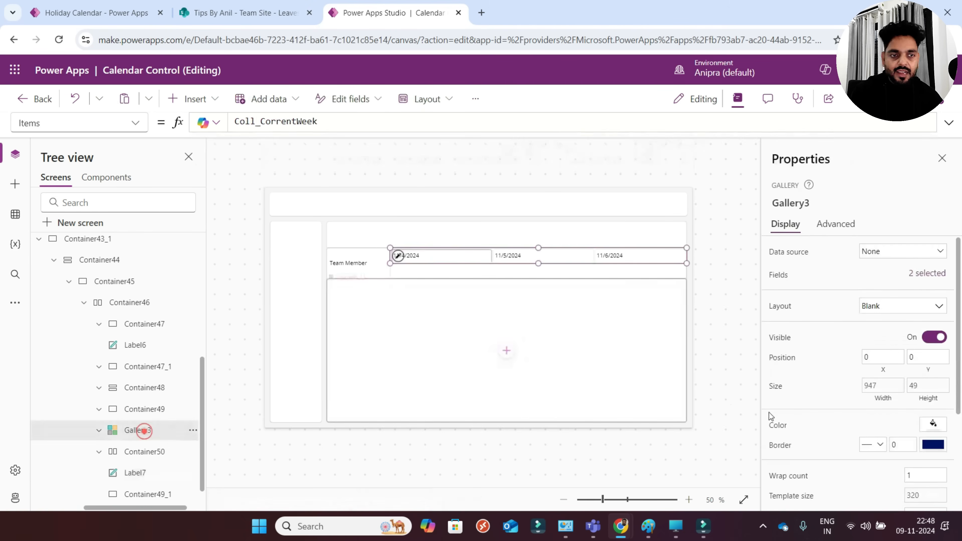
{"action": "scroll", "coordinate": [821, 383], "scroll_direction": "down", "scroll_amount": 2}
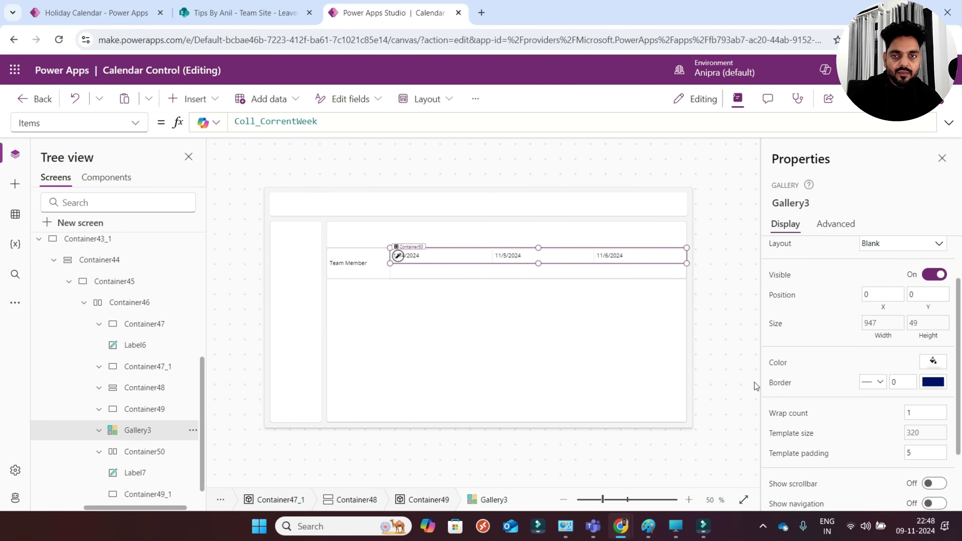
{"action": "left_click", "coordinate": [791, 433]}
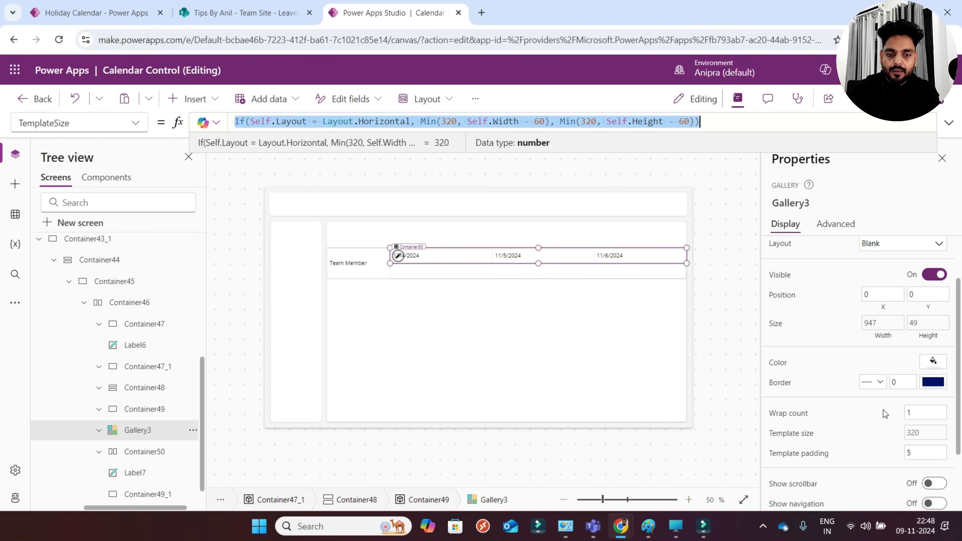
{"action": "type", "text": "Parent.Width/g"}
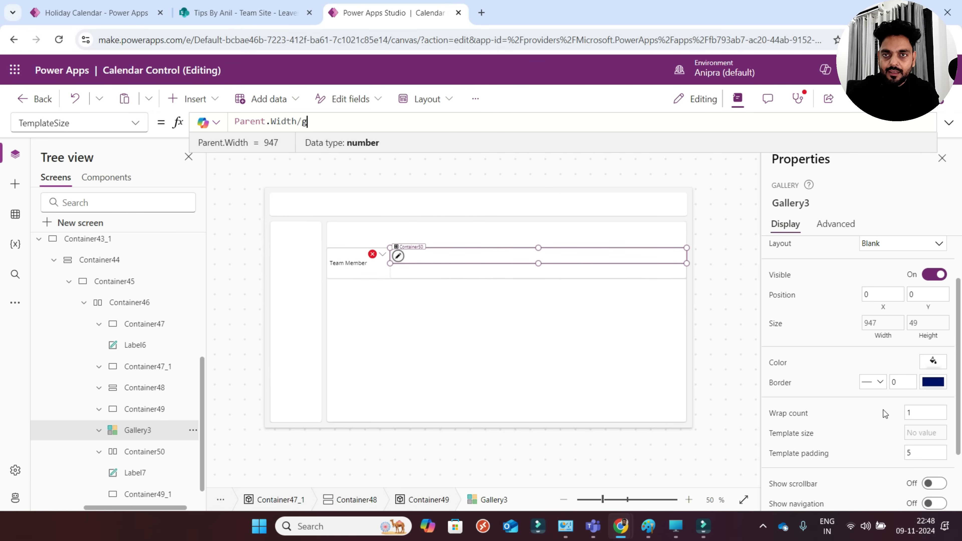
{"action": "type", "text": "al"}
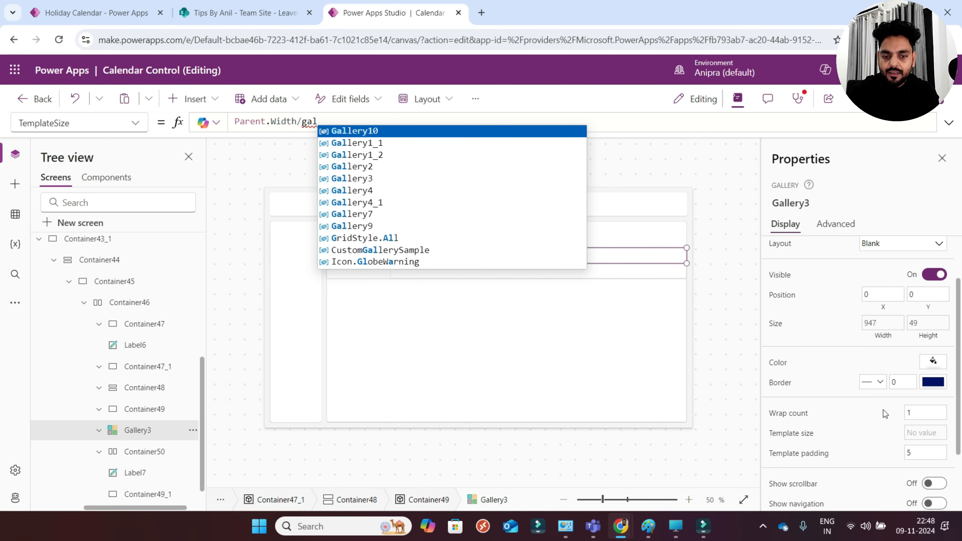
{"action": "type", "text": "lery3"}
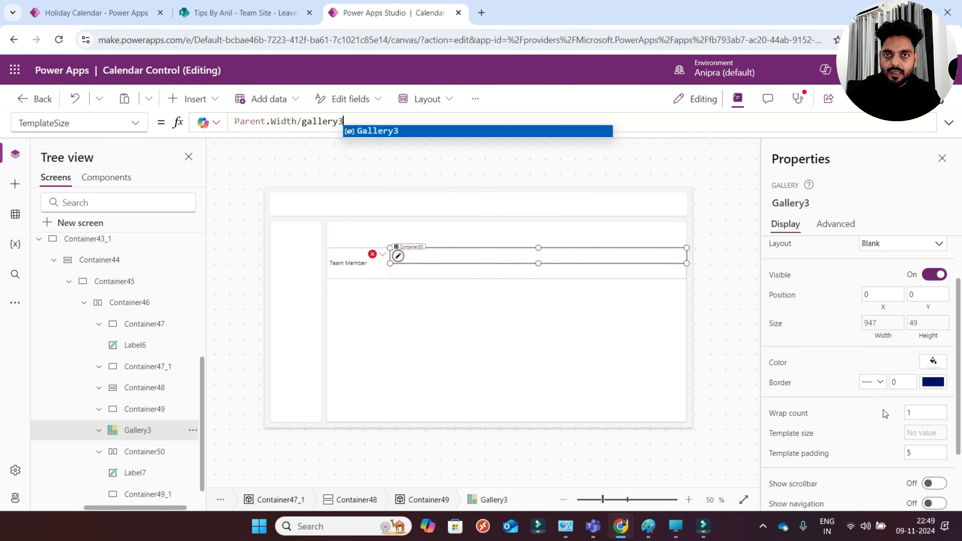
{"action": "type", "text": "/a"}
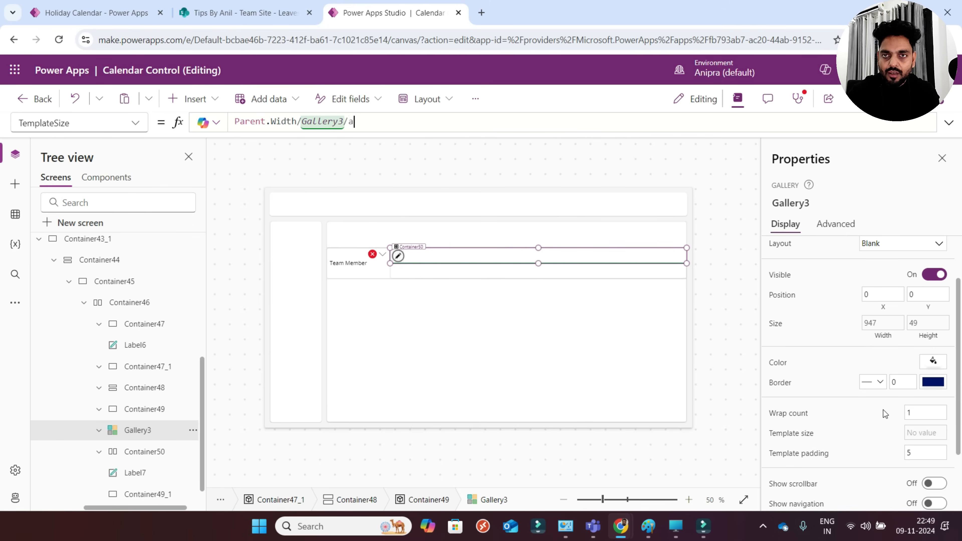
{"action": "type", "text": "ll"}
{"action": "key", "text": "BackSpace"}
{"action": "key", "text": "BackSpace"}
{"action": "key", "text": "BackSpace"}
{"action": "key", "text": "BackSpace"}
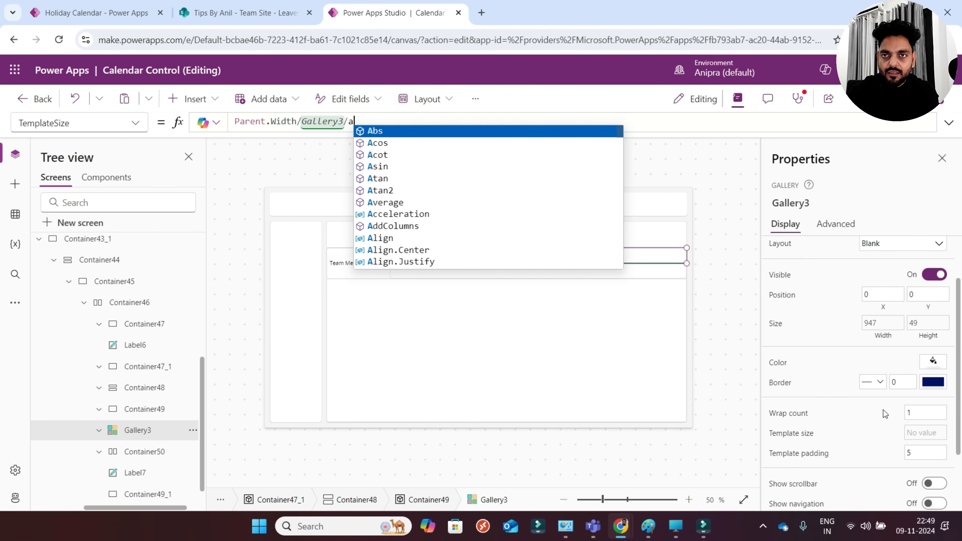
{"action": "type", "text": ".al"}
{"action": "key", "text": "Tab"}
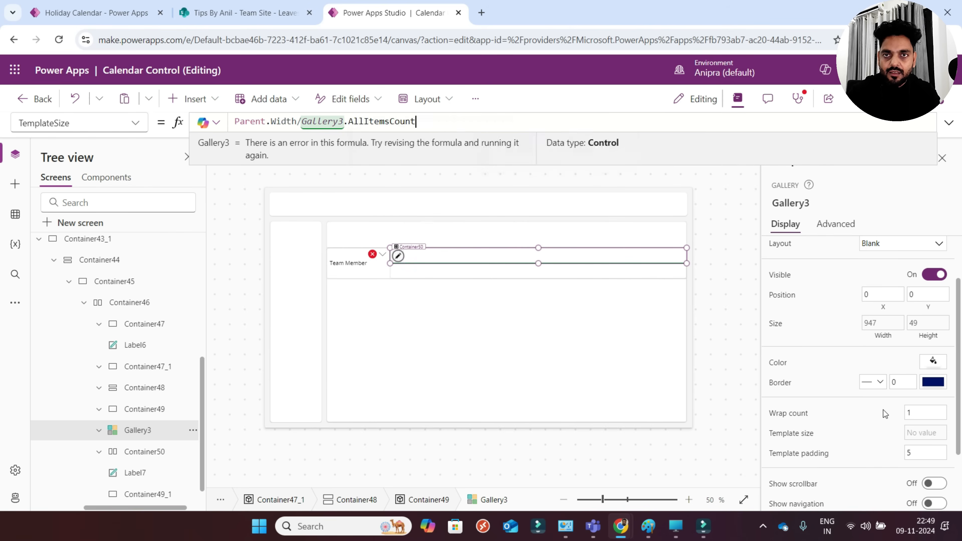
- Change Label7's text formula to Text(ThisItem.Day,"[$-en-US]mmm")&"-"& Day( ThisItem.Day)
{"action": "type", "text": "Text(ThisItem.Day,\"[$-en-US]mmm\")&\"-\"& Day( ThisItem.Day)"}
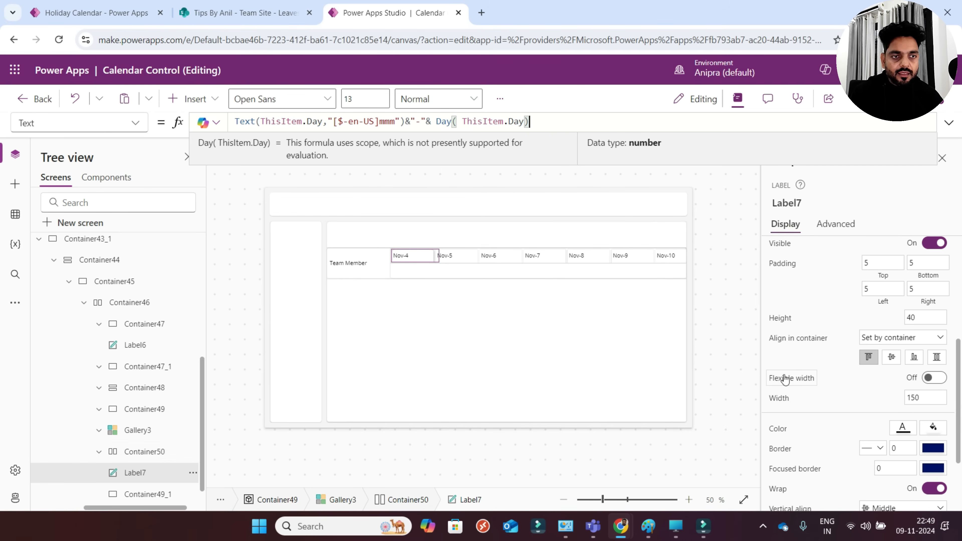
- Turn on flexible width for Label7 and set its alignment in the container to Stretch
{"action": "scroll", "coordinate": [818, 356], "scroll_direction": "up", "scroll_amount": 5}
{"action": "scroll", "coordinate": [837, 361], "scroll_direction": "down", "scroll_amount": 4}
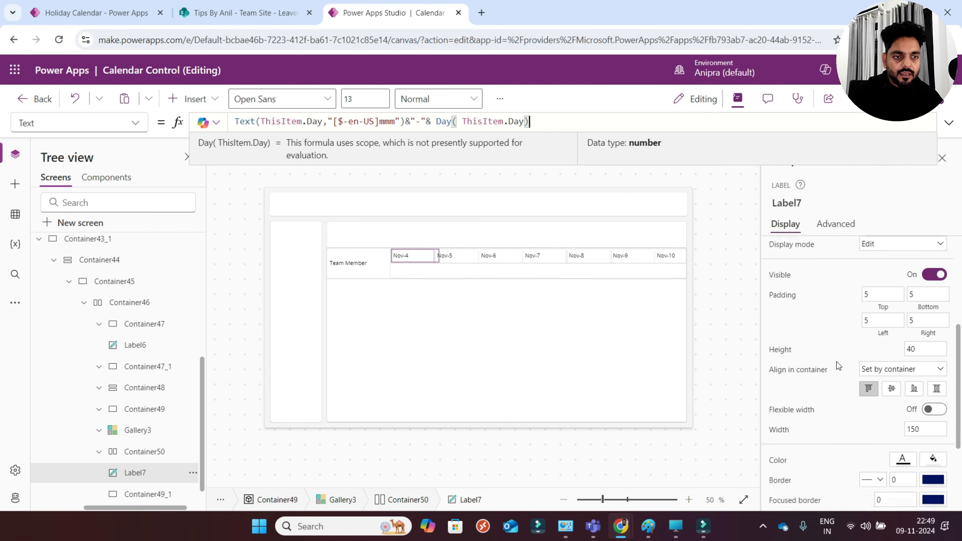
{"action": "scroll", "coordinate": [837, 361], "scroll_direction": "down", "scroll_amount": 3}
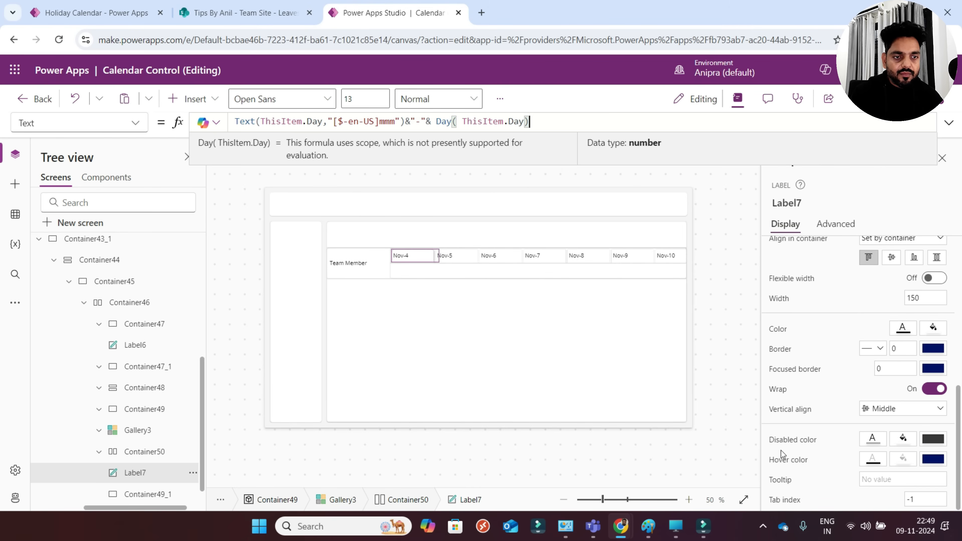
{"action": "scroll", "coordinate": [830, 444], "scroll_direction": "up", "scroll_amount": 6}
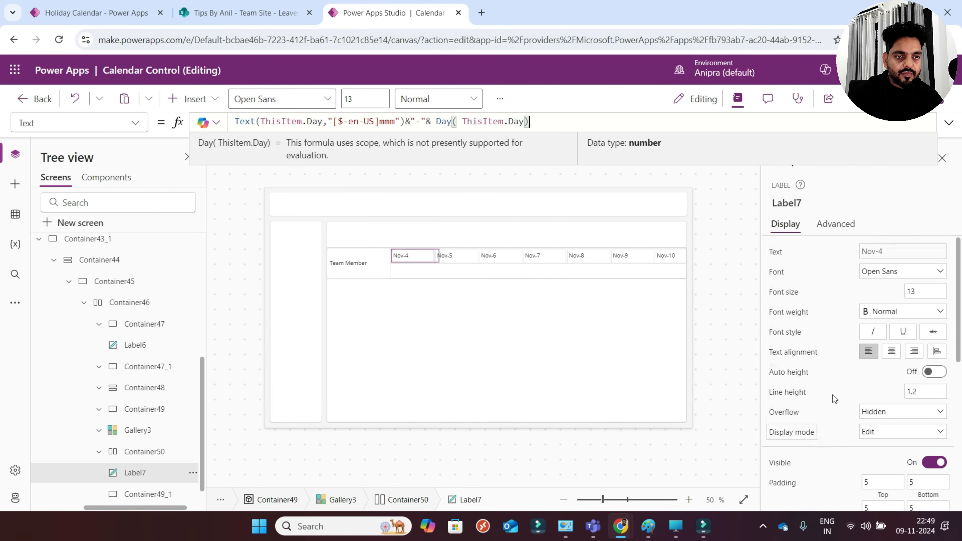
{"action": "scroll", "coordinate": [847, 367], "scroll_direction": "down", "scroll_amount": 3}
{"action": "scroll", "coordinate": [839, 382], "scroll_direction": "down", "scroll_amount": 3}
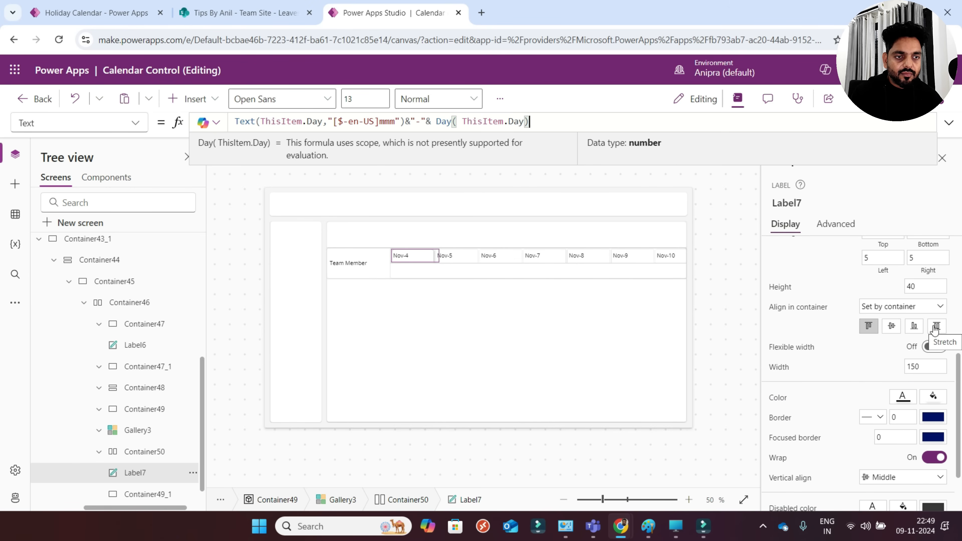
{"action": "left_click", "coordinate": [927, 347]}
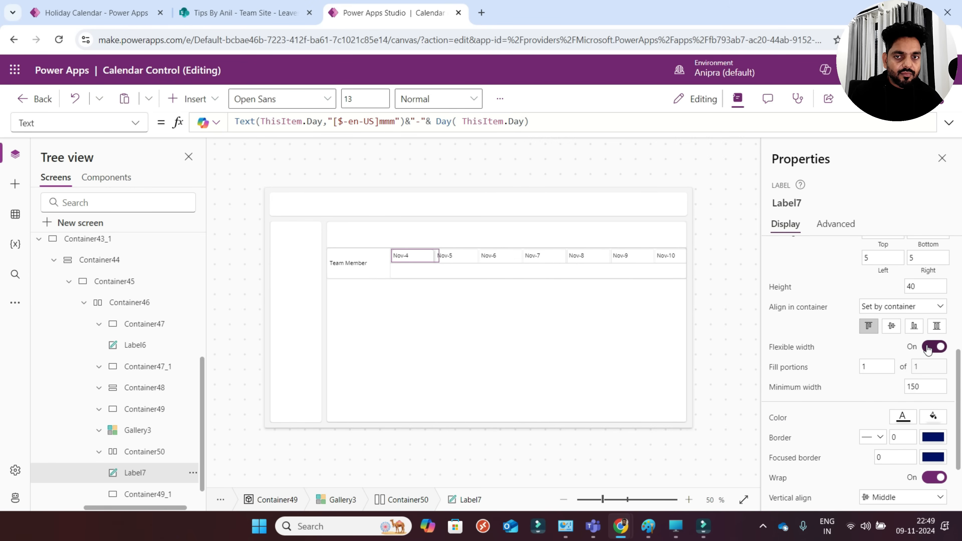
{"action": "left_click", "coordinate": [936, 327]}
- Set Label7's minimum width to 0 and enter "-" as its minimum height
{"action": "left_click", "coordinate": [928, 386]}
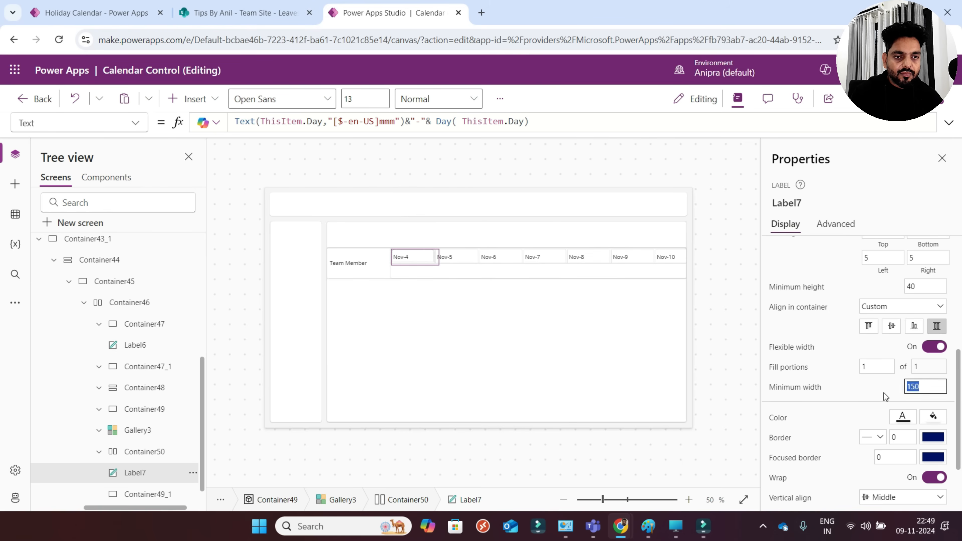
{"action": "type", "text": "0"}
{"action": "left_click", "coordinate": [922, 287]}
{"action": "type", "text": "-"}
{"action": "left_click", "coordinate": [820, 333]}
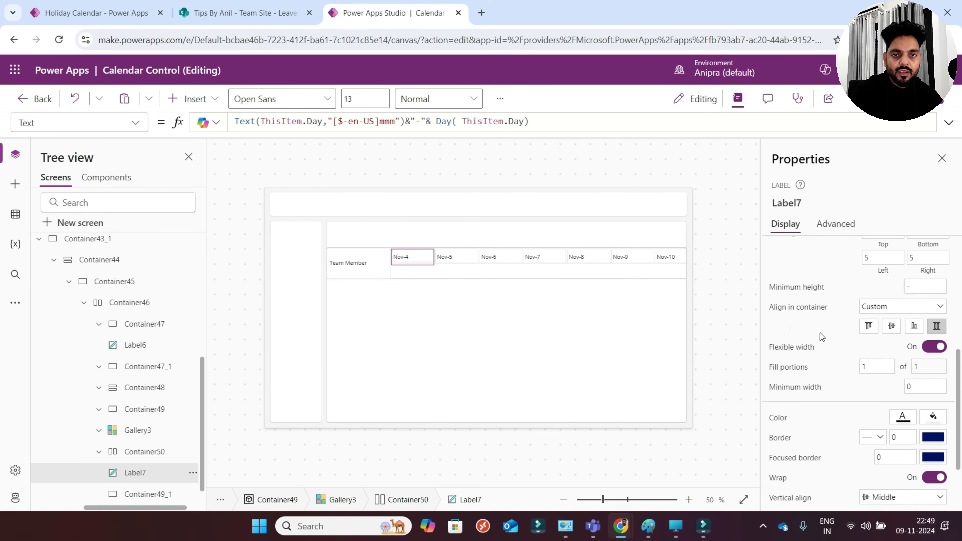
- Preview the app to check the date headers across the week, and return to editing
{"action": "left_click", "coordinate": [863, 98]}
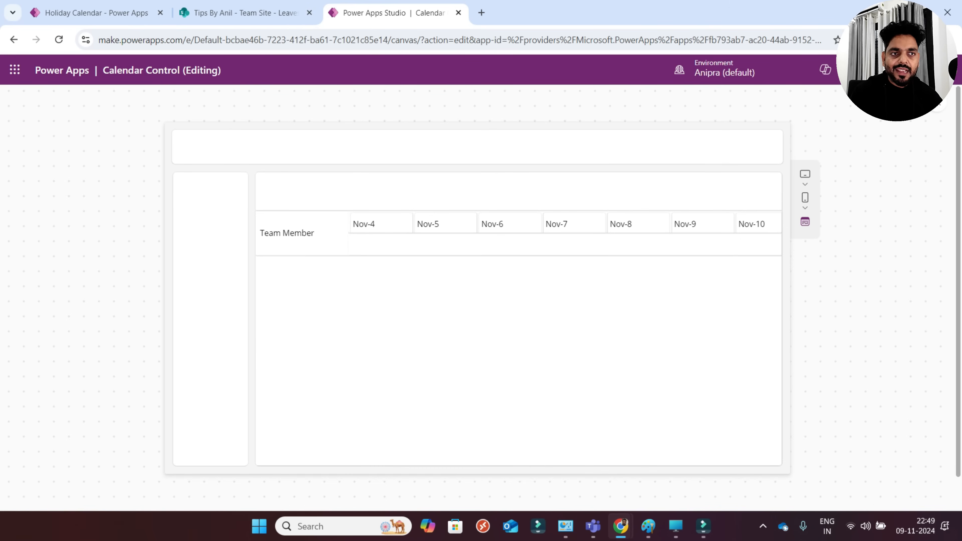
{"action": "key", "text": "Escape"}
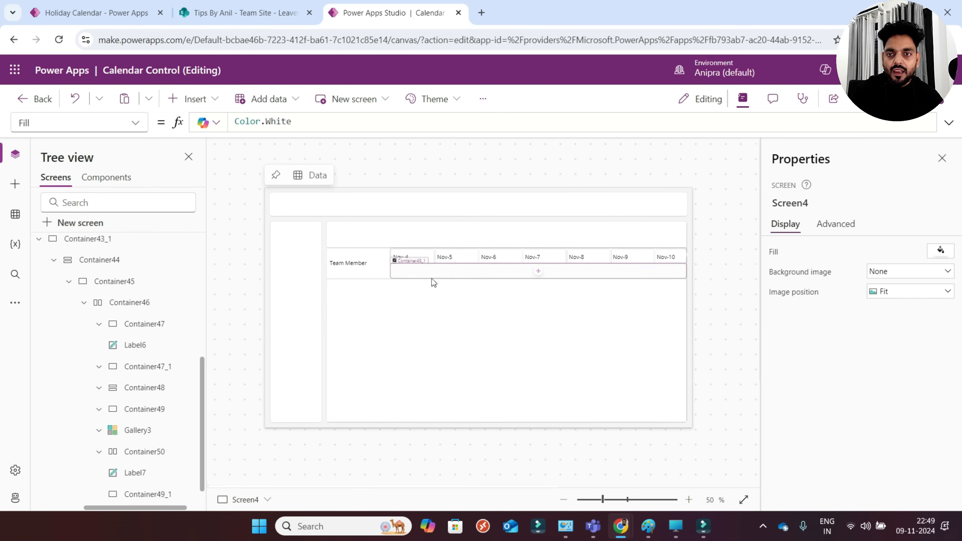
- Set the drop shadow of Container50, inside the date header gallery, to None
{"action": "scroll", "coordinate": [154, 470], "scroll_direction": "down", "scroll_amount": 1}
{"action": "left_click", "coordinate": [155, 472]}
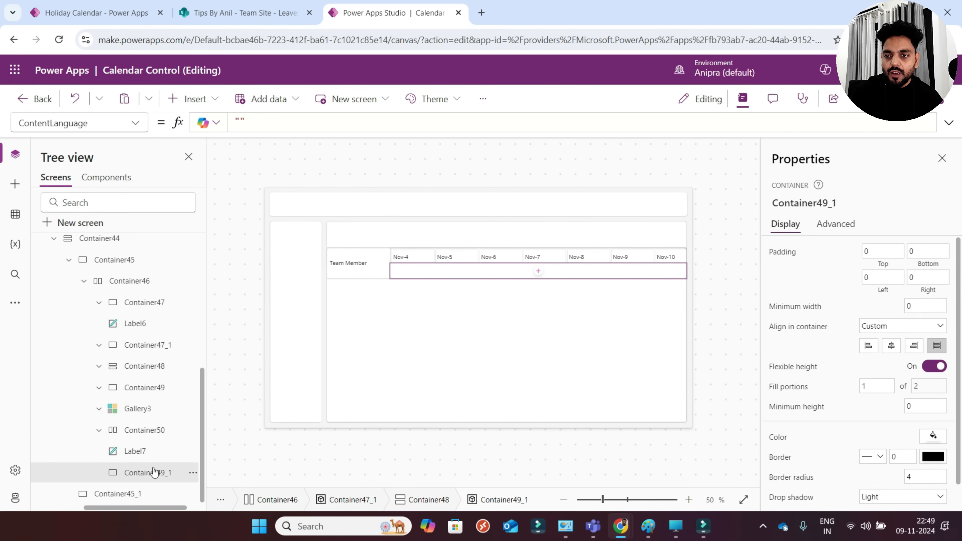
{"action": "left_click", "coordinate": [135, 450]}
{"action": "left_click", "coordinate": [143, 430]}
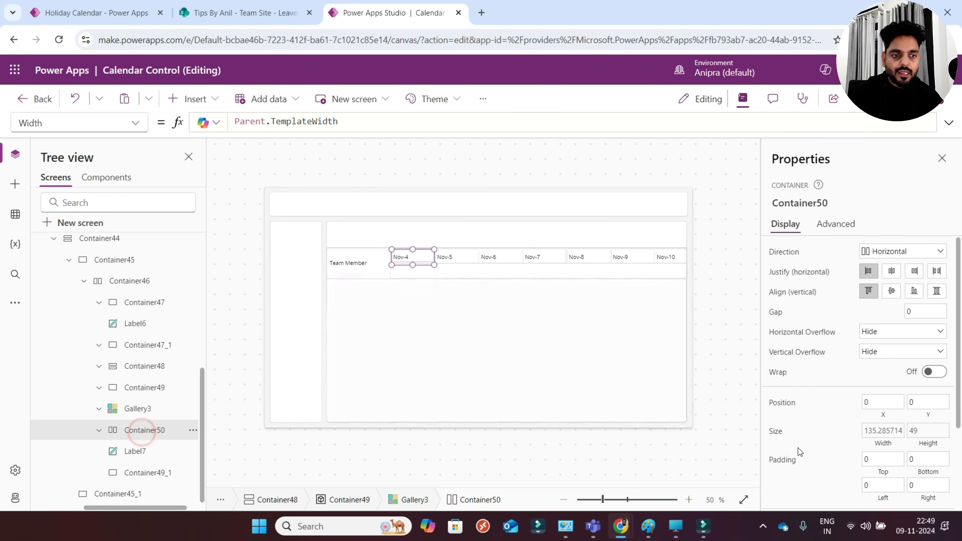
{"action": "scroll", "coordinate": [797, 448], "scroll_direction": "down", "scroll_amount": 3}
{"action": "left_click", "coordinate": [877, 469]}
{"action": "left_click", "coordinate": [873, 363]}
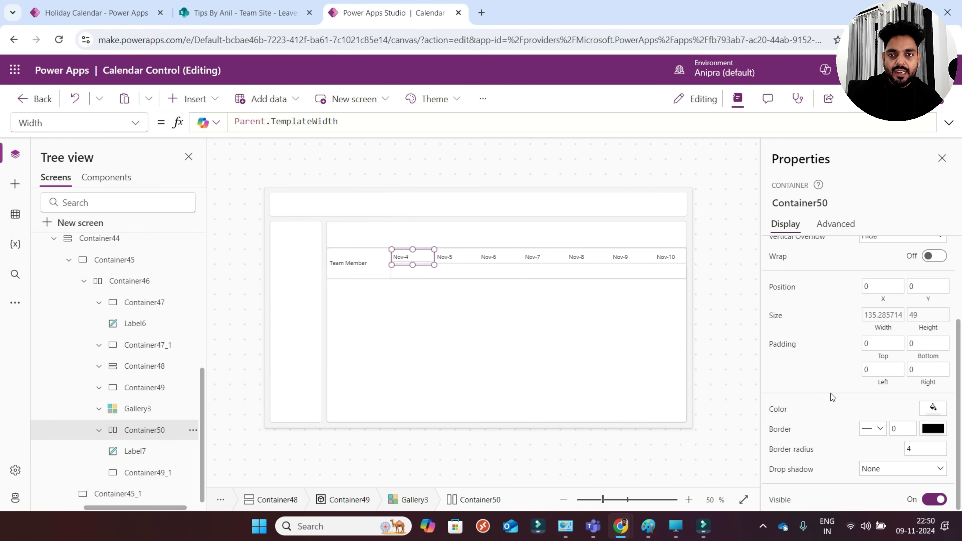
- Review the display properties of Label7, including its padding, alignment, flexible width and border settings
{"action": "scroll", "coordinate": [831, 392], "scroll_direction": "up", "scroll_amount": 2}
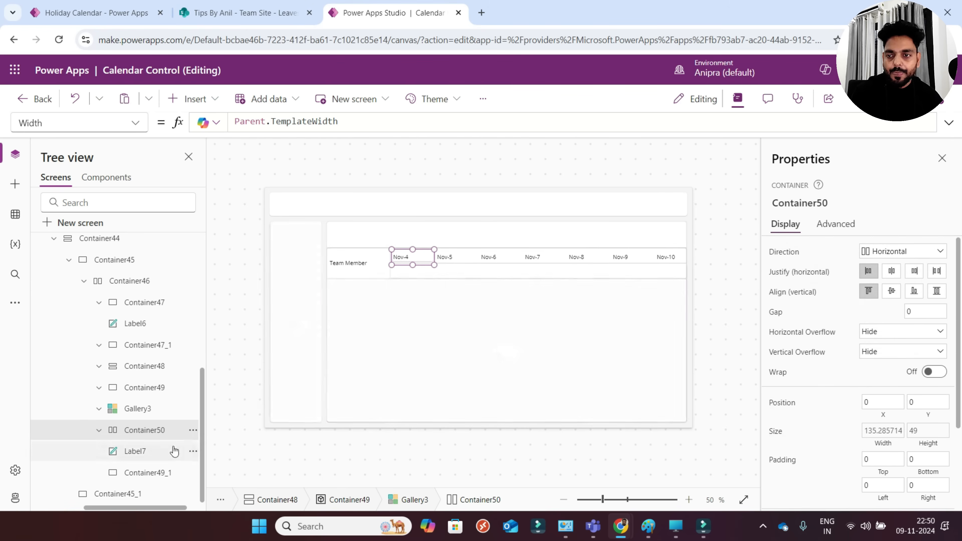
{"action": "left_click", "coordinate": [157, 450]}
{"action": "scroll", "coordinate": [815, 333], "scroll_direction": "down", "scroll_amount": 2}
{"action": "scroll", "coordinate": [834, 385], "scroll_direction": "down", "scroll_amount": 5}
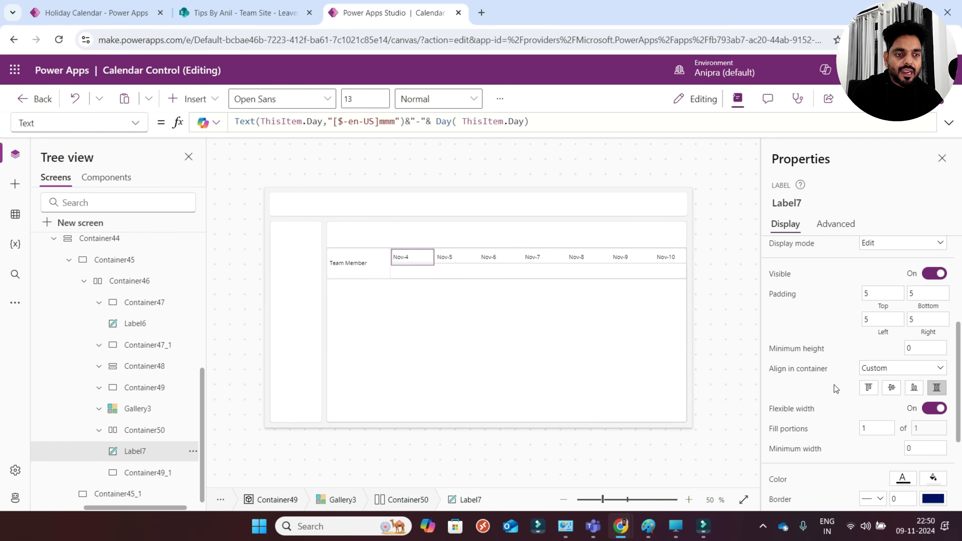
{"action": "scroll", "coordinate": [831, 383], "scroll_direction": "down", "scroll_amount": 2}
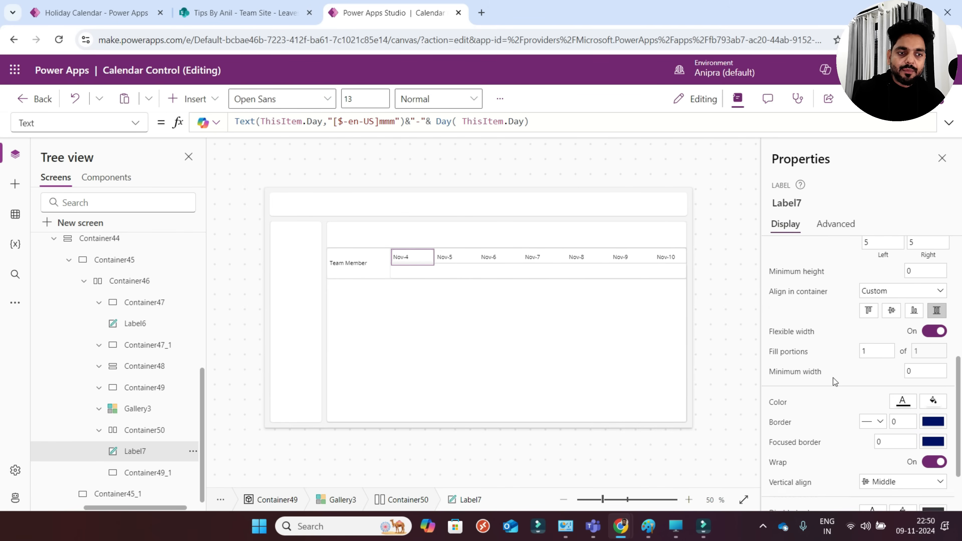
{"action": "scroll", "coordinate": [830, 379], "scroll_direction": "up", "scroll_amount": 3}
{"action": "scroll", "coordinate": [830, 379], "scroll_direction": "up", "scroll_amount": 6}
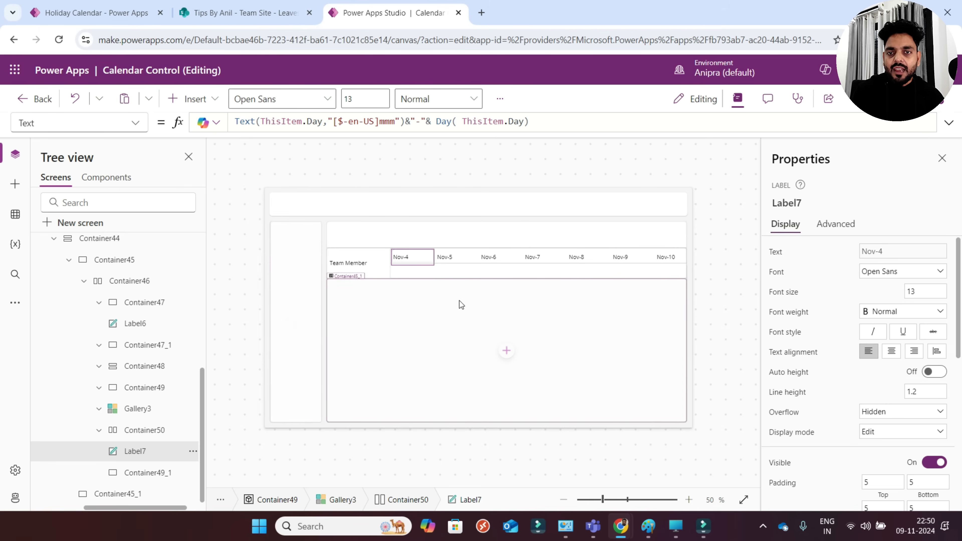
- Copy Gallery3 and paste the duplicate into Container49_1, below the date headers
{"action": "left_click", "coordinate": [145, 413]}
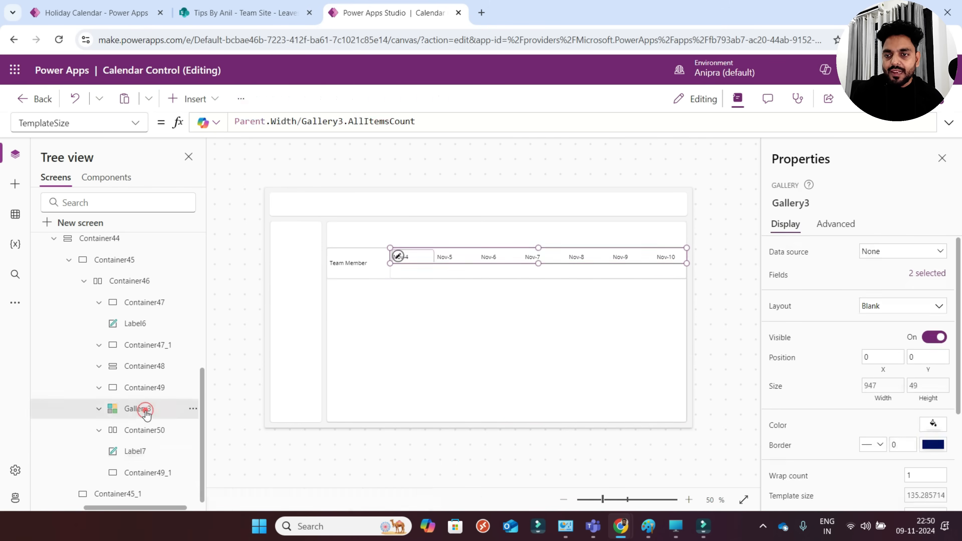
{"action": "left_click", "coordinate": [191, 409]}
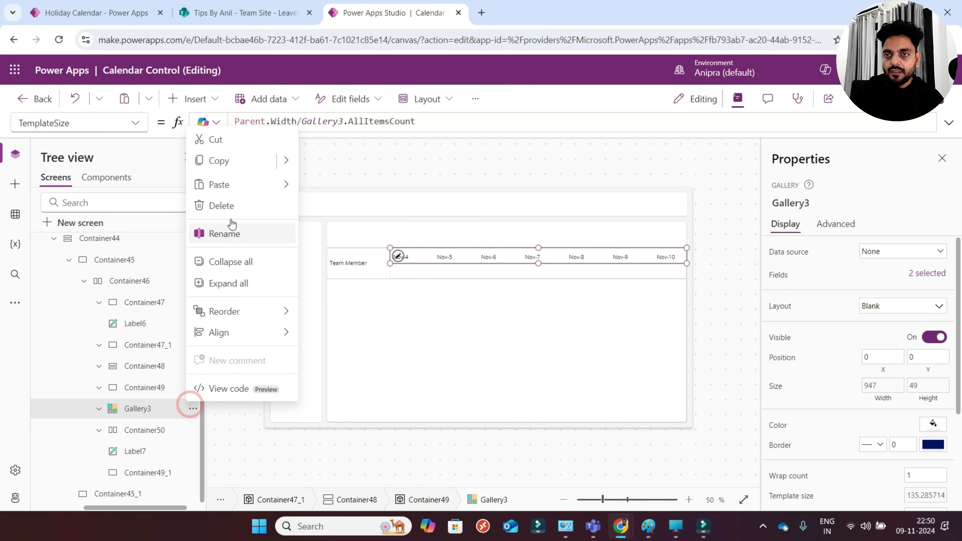
{"action": "mouse_move", "coordinate": [283, 166]}
{"action": "left_click", "coordinate": [316, 162]}
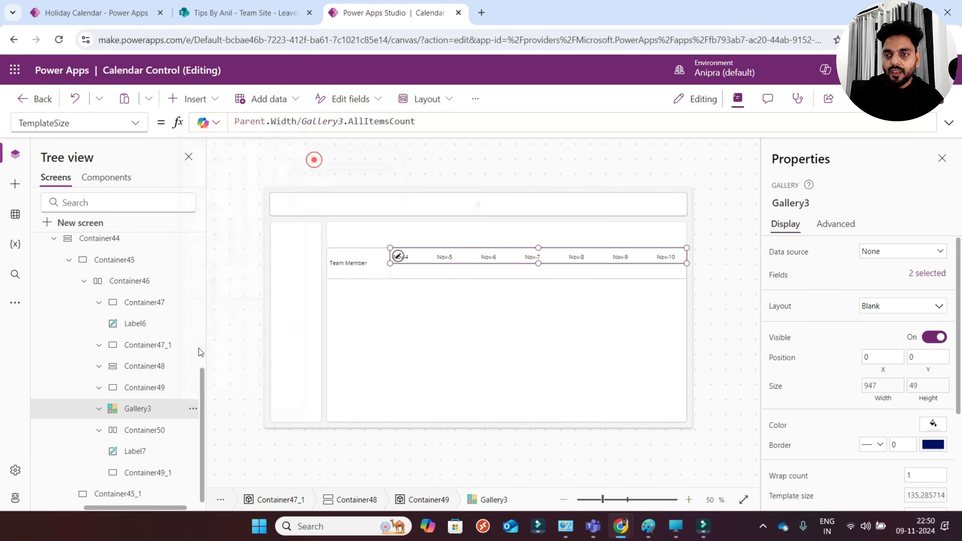
{"action": "right_click", "coordinate": [133, 477]}
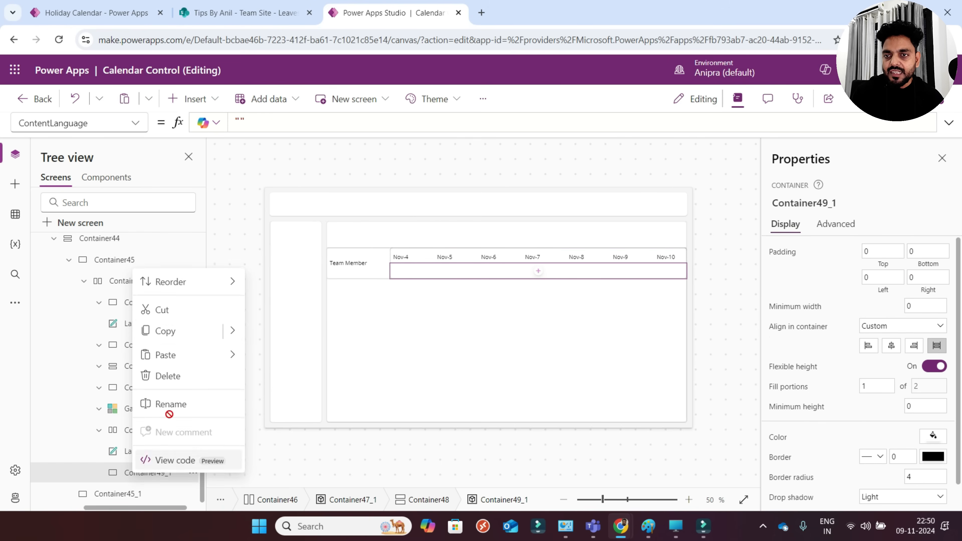
{"action": "mouse_move", "coordinate": [230, 356]}
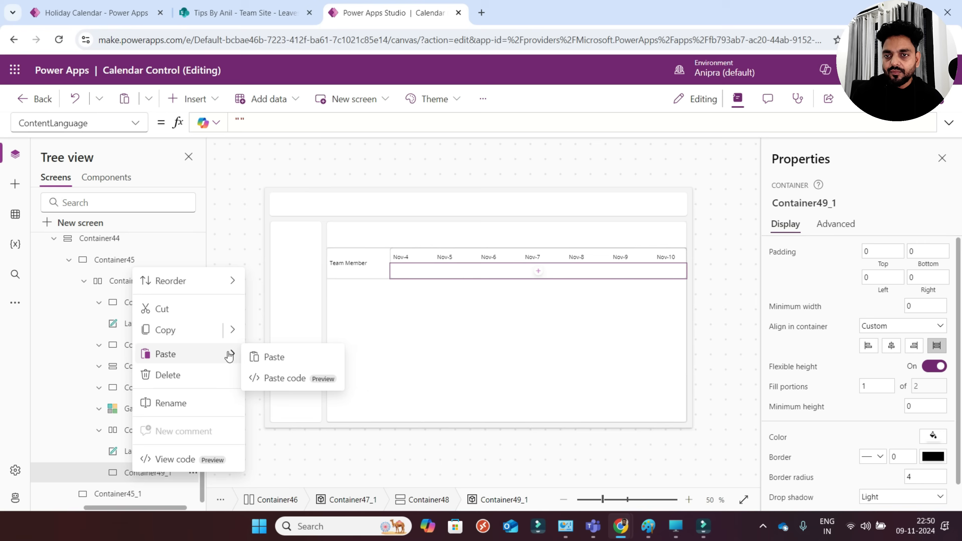
{"action": "left_click", "coordinate": [267, 357]}
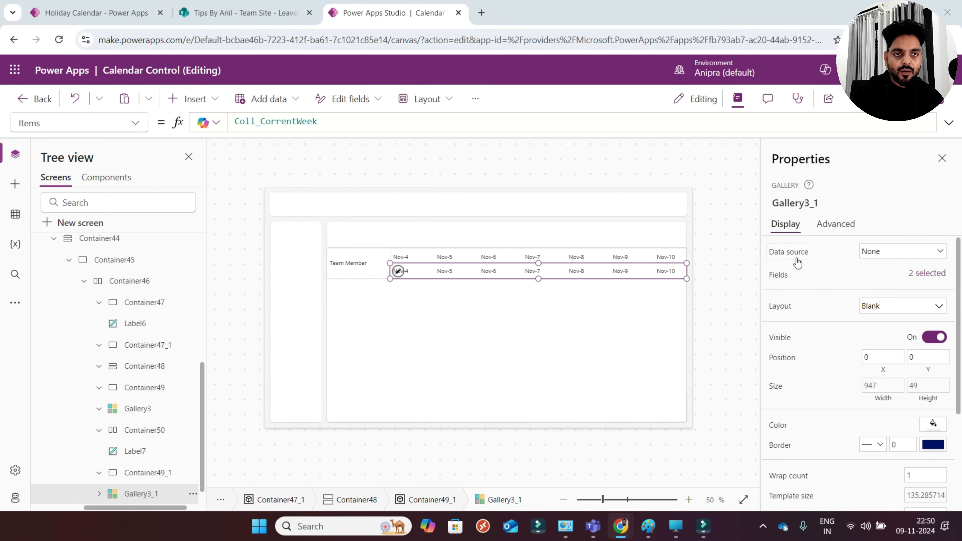
- Set the Items of Gallery3_1 to [ "Mon", "Tue", "Wed", "Thu", "Fri", "Sat", "Sun" ]
{"action": "left_click", "coordinate": [796, 257]}
{"action": "key", "text": "ctrl+a"}
{"action": "key", "text": "ctrl+v"}
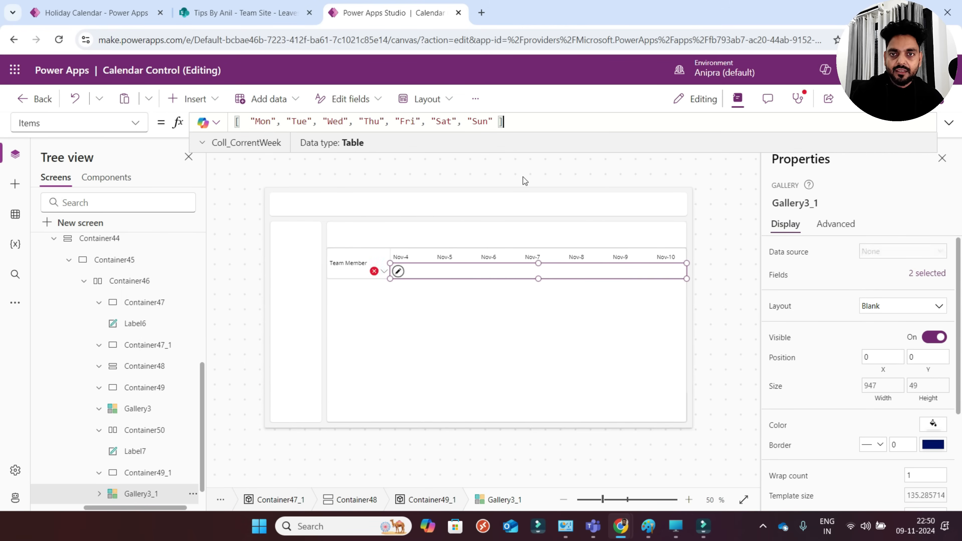
- Replace the text formula of Label7_1 in the weekday gallery with ThisItem.Value
{"action": "left_click", "coordinate": [396, 271]}
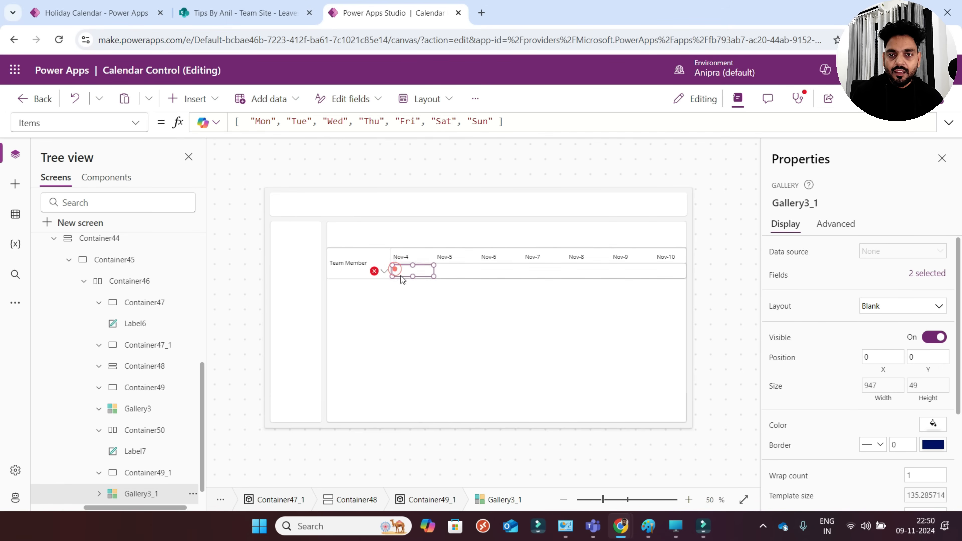
{"action": "left_click", "coordinate": [373, 270]}
{"action": "left_click", "coordinate": [386, 283]}
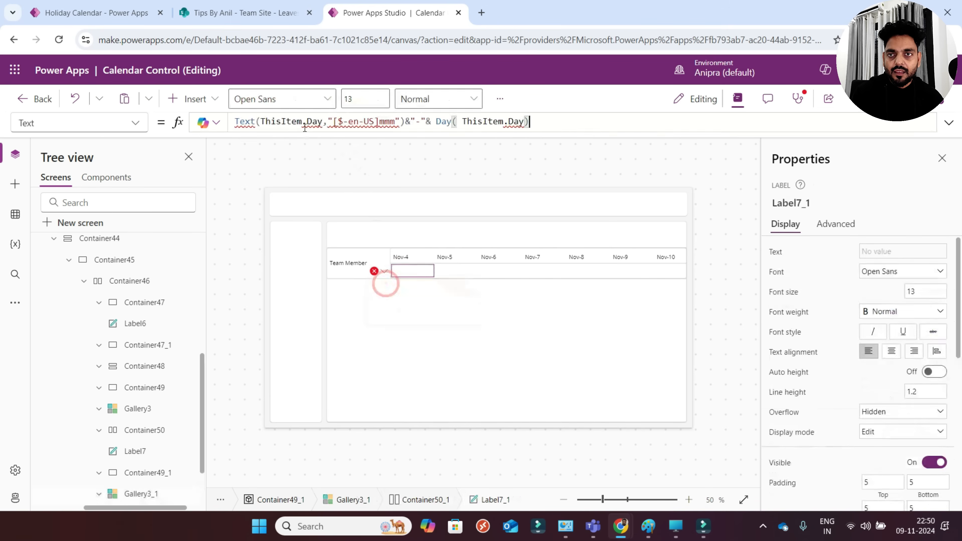
{"action": "key", "text": "ctrl+a"}
{"action": "key", "text": "BackSpace"}
{"action": "type", "text": "thi"}
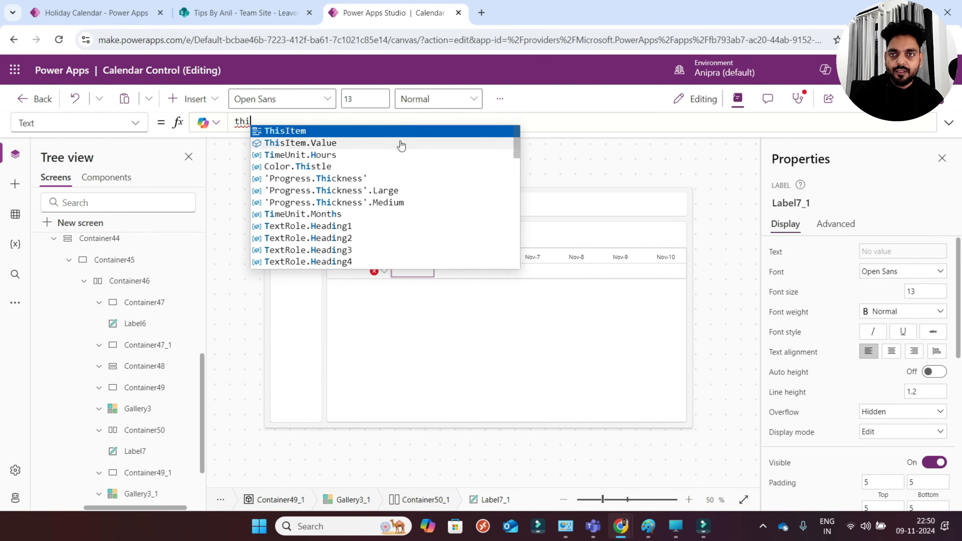
{"action": "left_click", "coordinate": [397, 143]}
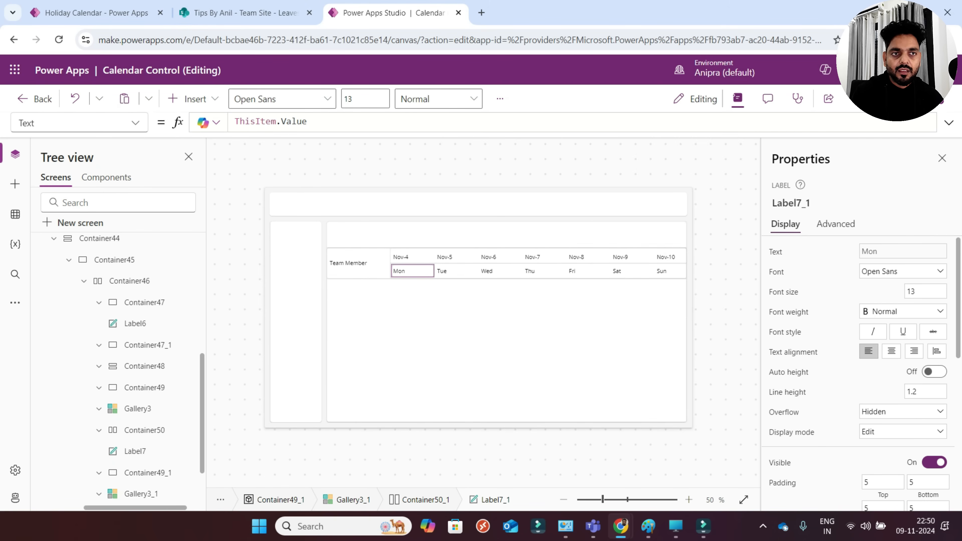
- Set the font weight of the date label Label7 to Bold and preview the app, returning to editing
{"action": "left_click", "coordinate": [405, 257]}
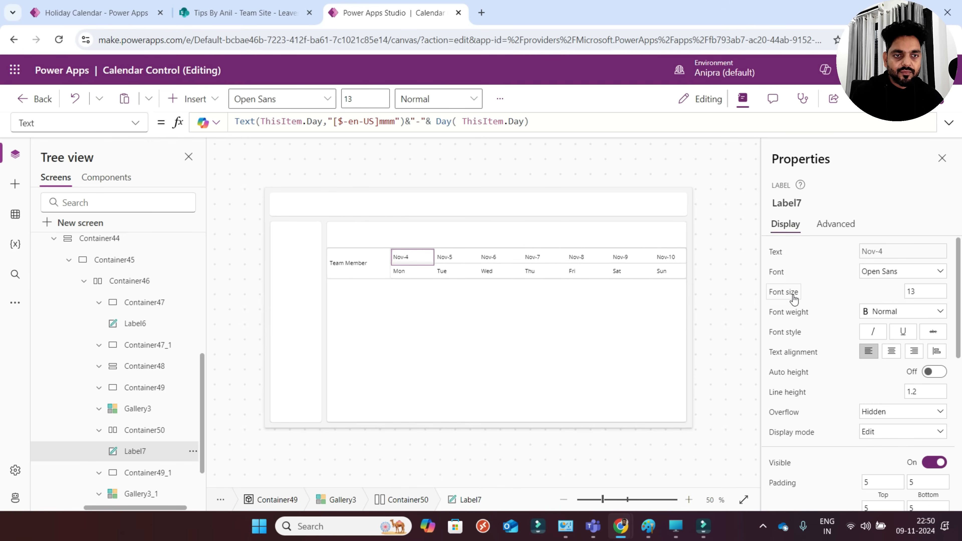
{"action": "left_click", "coordinate": [889, 319]}
{"action": "left_click", "coordinate": [888, 325]}
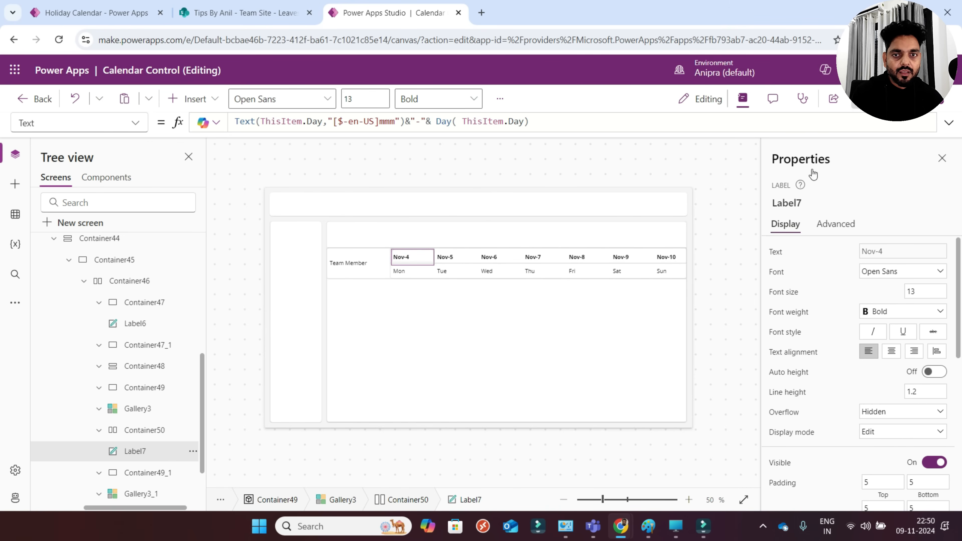
{"action": "key", "text": "F5"}
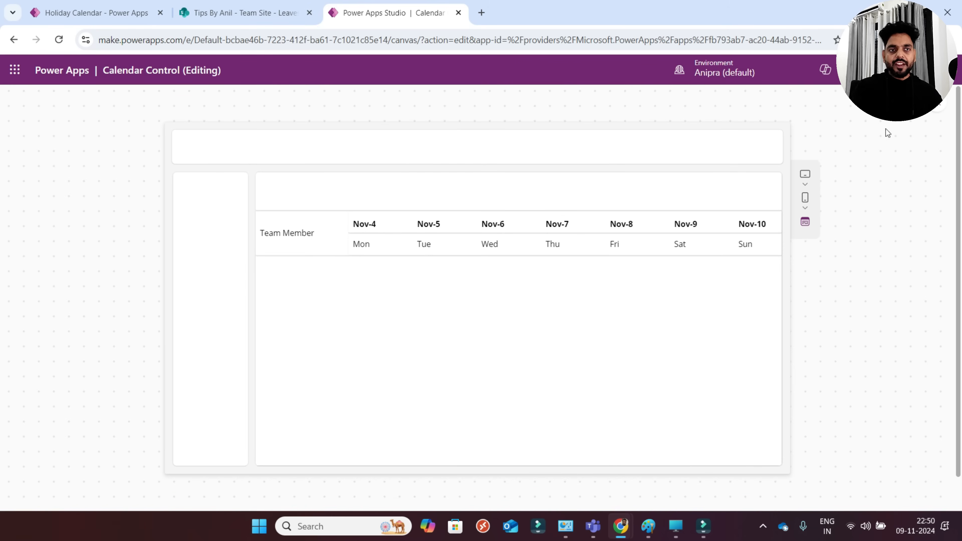
{"action": "key", "text": "Escape"}
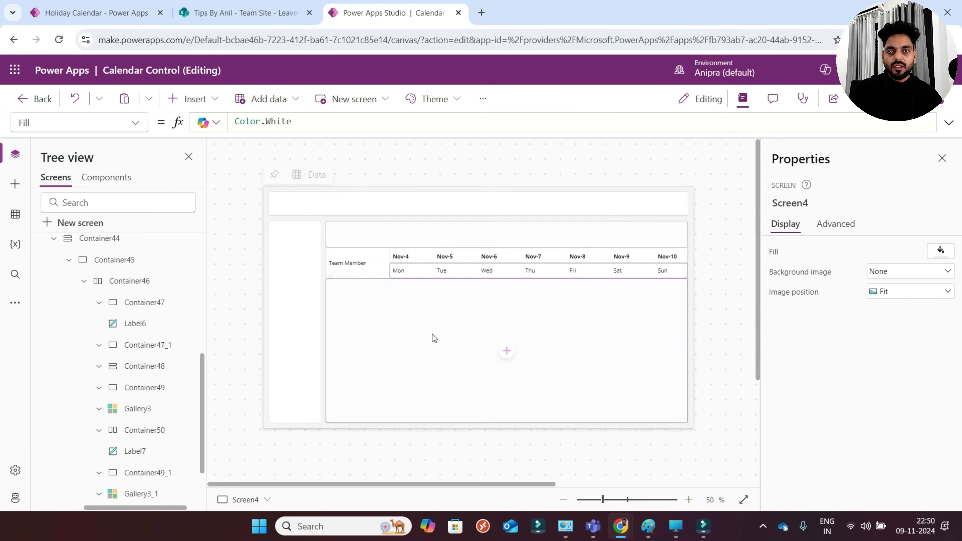
- Set the Team Member label's font weight to Bold and compare the header with the finished Holiday Calendar app
{"action": "left_click", "coordinate": [361, 262]}
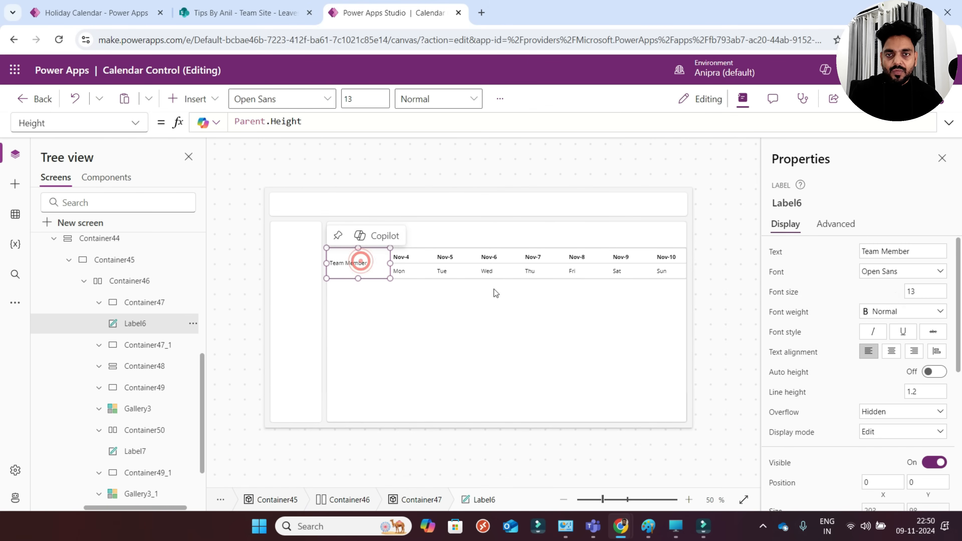
{"action": "left_click", "coordinate": [876, 319]}
{"action": "left_click", "coordinate": [879, 327]}
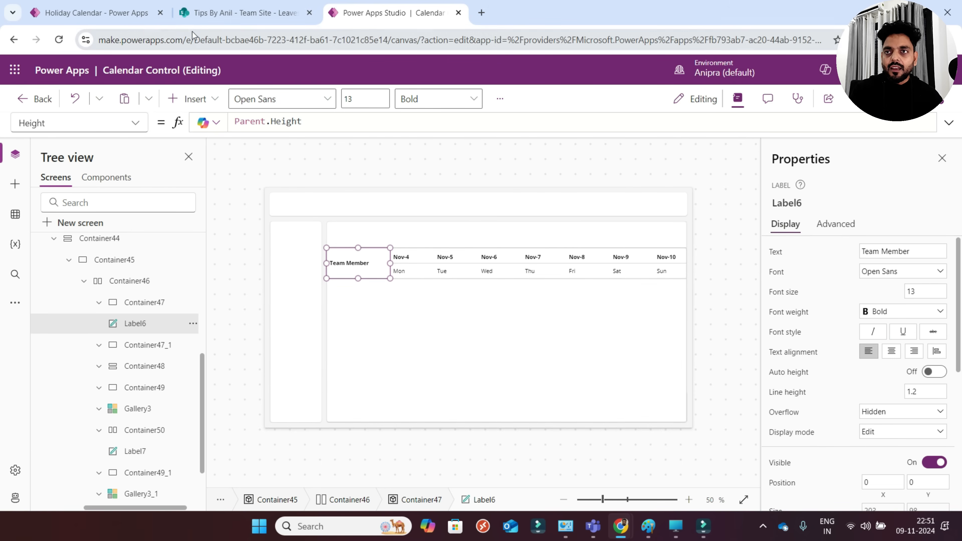
{"action": "left_click", "coordinate": [96, 13]}
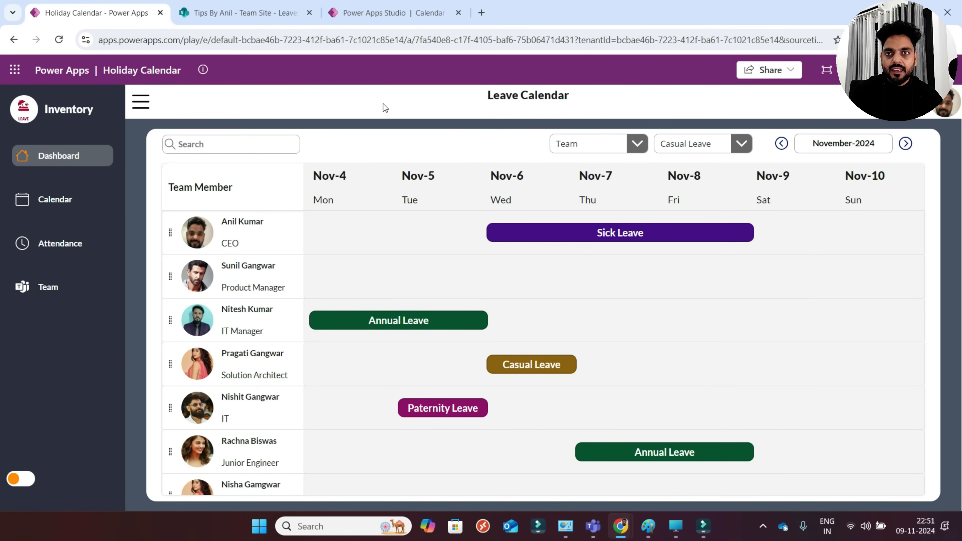
{"action": "left_click", "coordinate": [384, 17]}
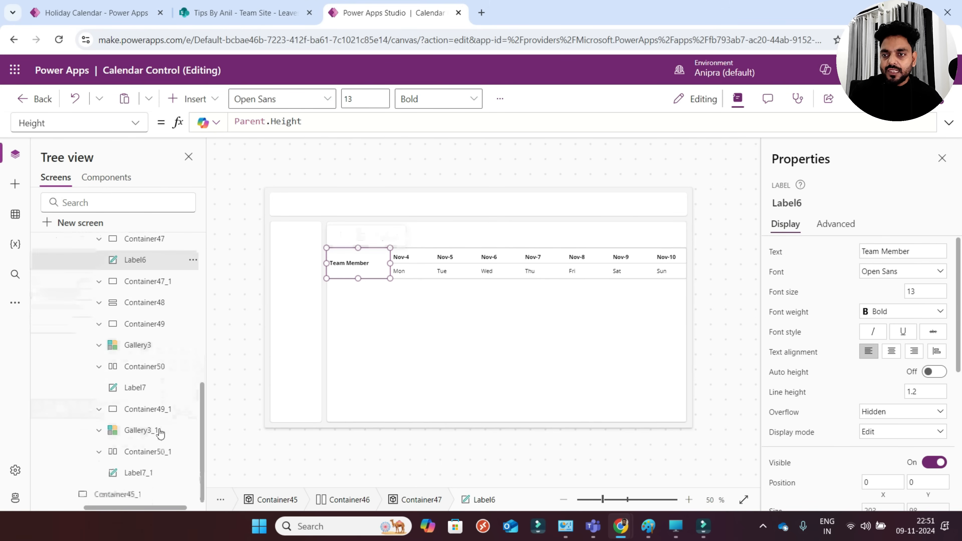
- Insert a blank vertical gallery into Container45_1, the empty area below the calendar header
{"action": "left_click", "coordinate": [135, 494]}
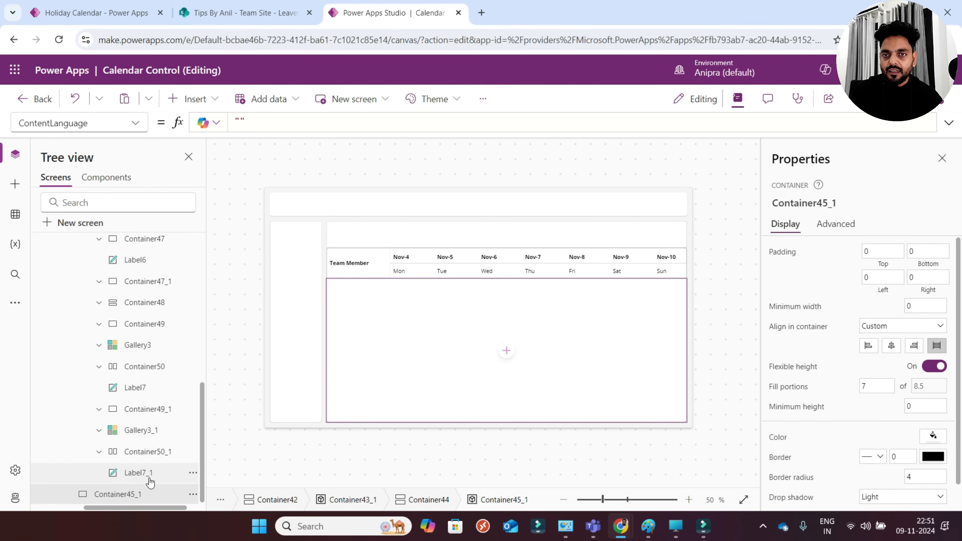
{"action": "left_click", "coordinate": [507, 350]}
{"action": "type", "text": "ga"}
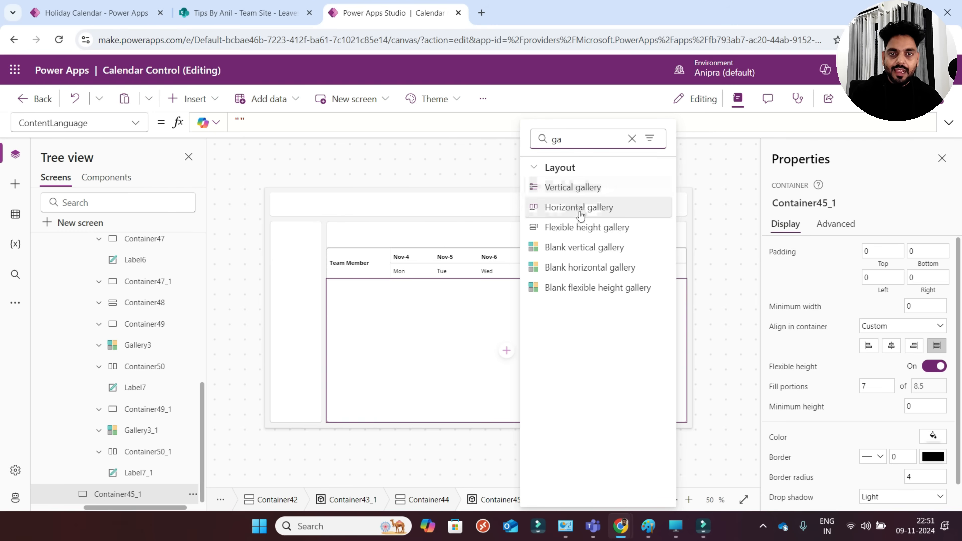
{"action": "left_click", "coordinate": [588, 249]}
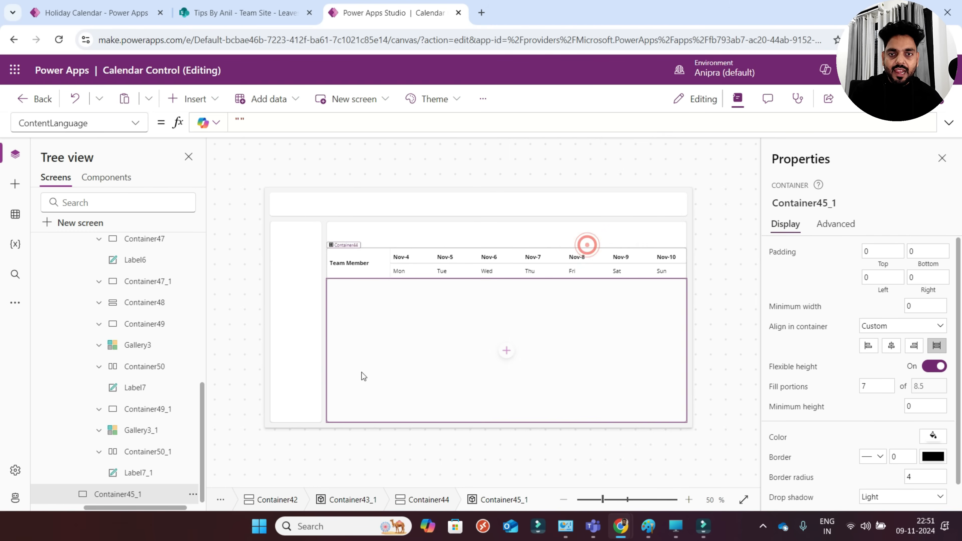
{"action": "left_click", "coordinate": [566, 297]}
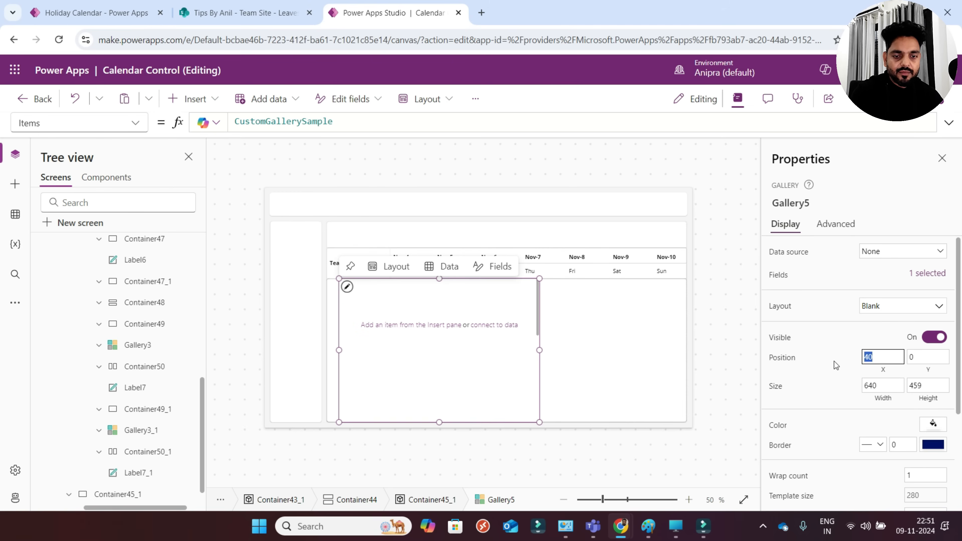
- Set Gallery5's X position to 0, its width to Parent.Width and its height to Parent.Height
{"action": "left_click", "coordinate": [882, 402]}
{"action": "type", "text": "parent.Width"}
{"action": "left_click", "coordinate": [915, 403]}
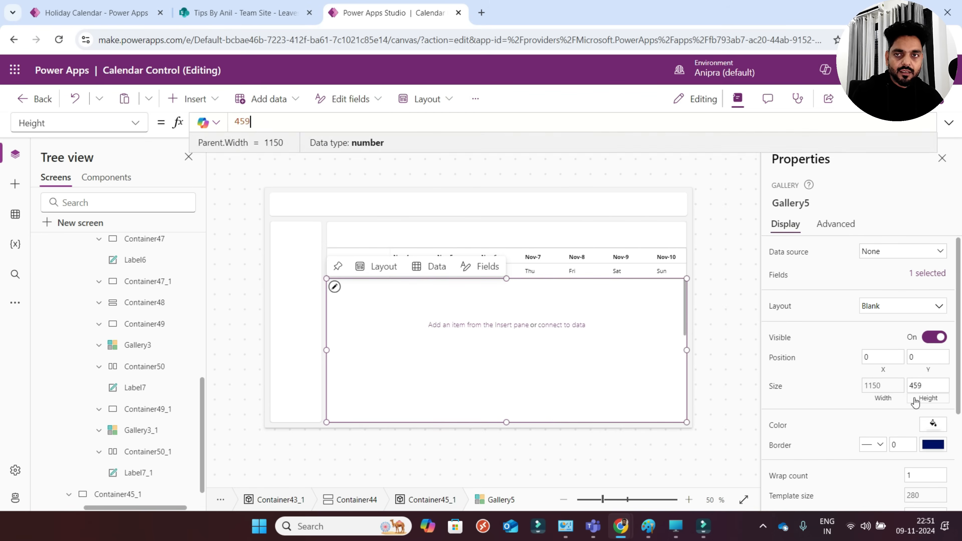
{"action": "type", "text": "parent.Height"}
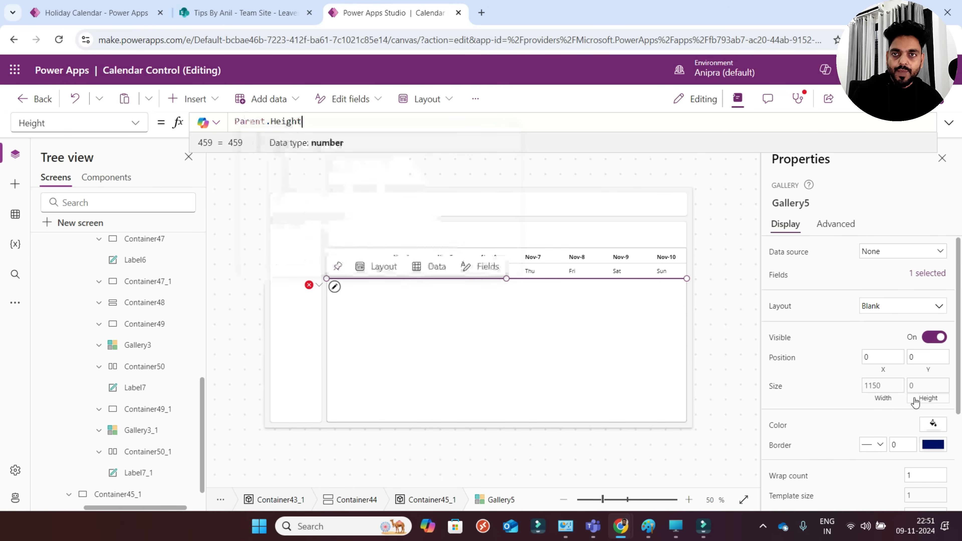
- Insert a vertical container into the template of Gallery5, below the calendar header
{"action": "scroll", "coordinate": [172, 466], "scroll_direction": "down", "scroll_amount": 1}
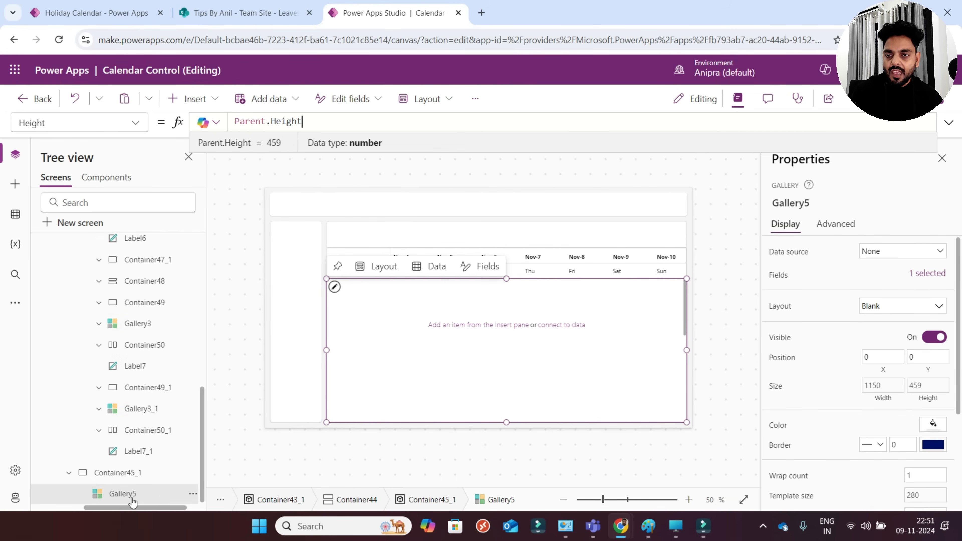
{"action": "left_click", "coordinate": [133, 501]}
{"action": "left_click", "coordinate": [334, 287]}
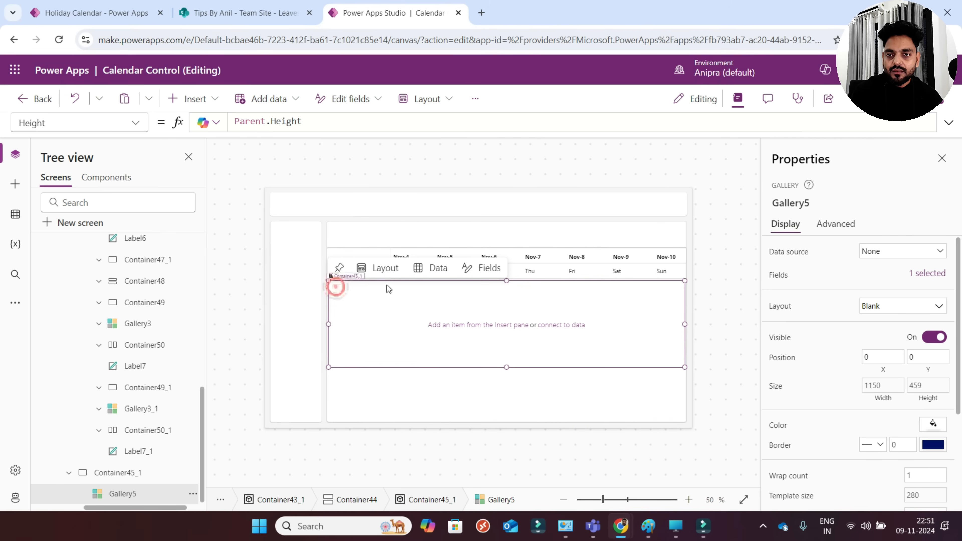
{"action": "left_click", "coordinate": [191, 106]}
{"action": "left_click", "coordinate": [214, 128]}
{"action": "type", "text": "vert"}
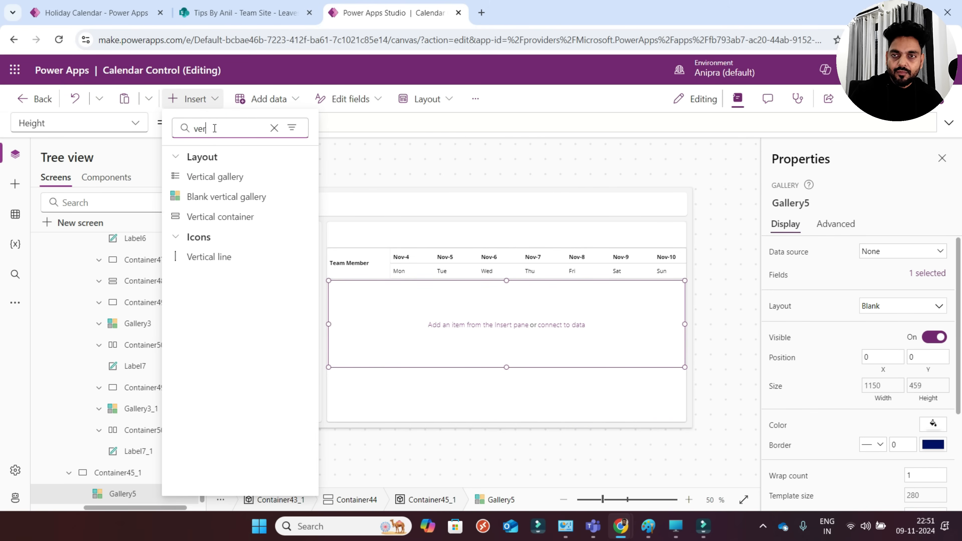
{"action": "left_click", "coordinate": [229, 217]}
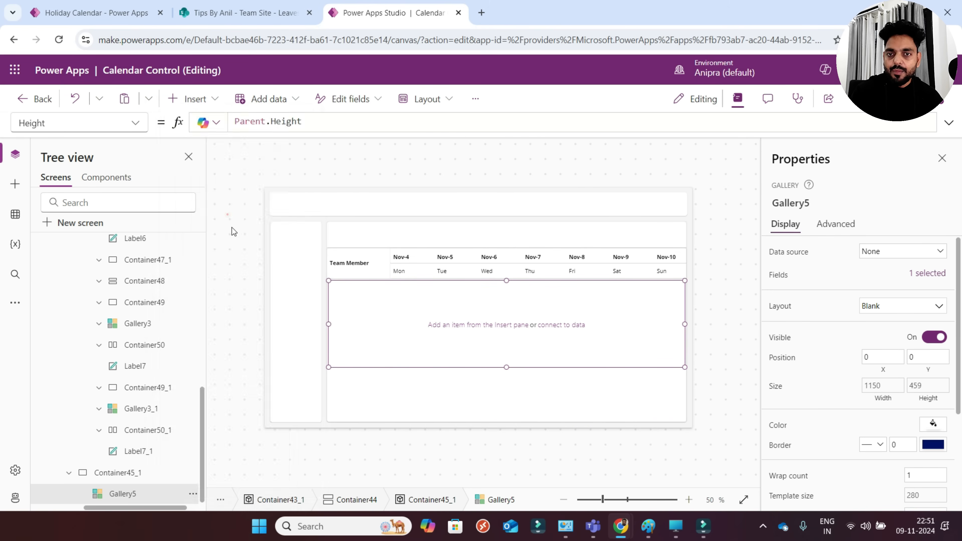
- Set the new container's X and Y positions to 0 and its width to Parent.TemplateWidth
{"action": "left_click", "coordinate": [879, 402]}
{"action": "type", "text": "0"}
{"action": "left_click", "coordinate": [923, 417]}
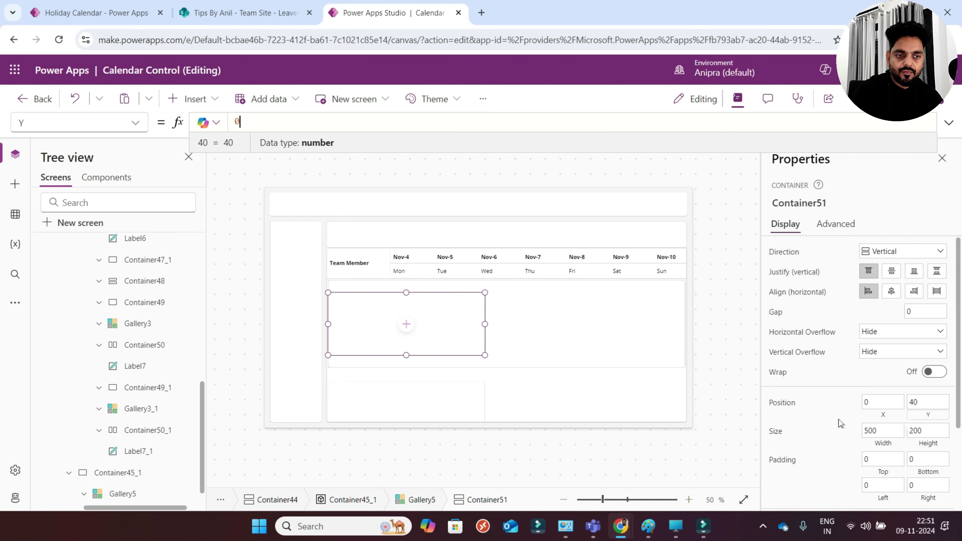
{"action": "left_click", "coordinate": [871, 434]}
{"action": "type", "text": "p"}
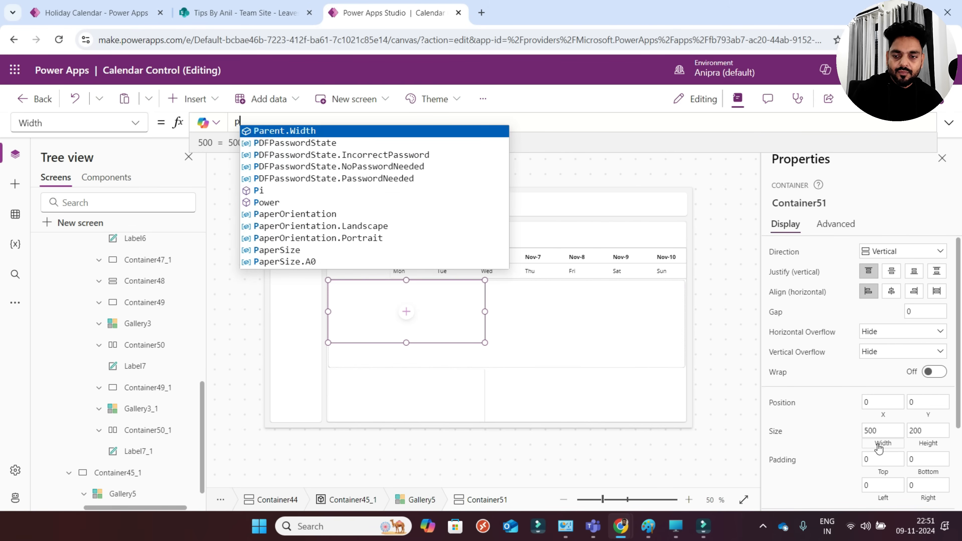
{"action": "type", "text": "are"}
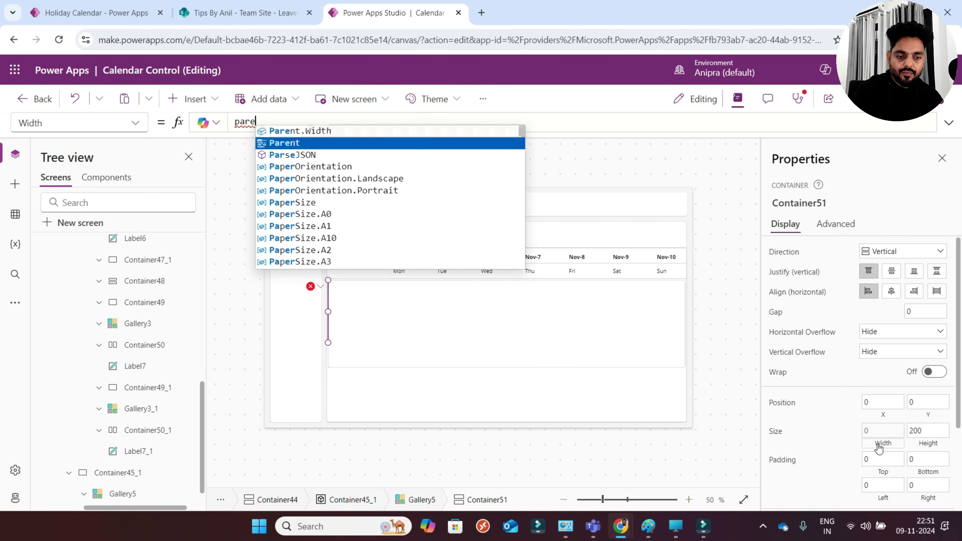
{"action": "key", "text": "Tab"}
{"action": "type", "text": ".te"}
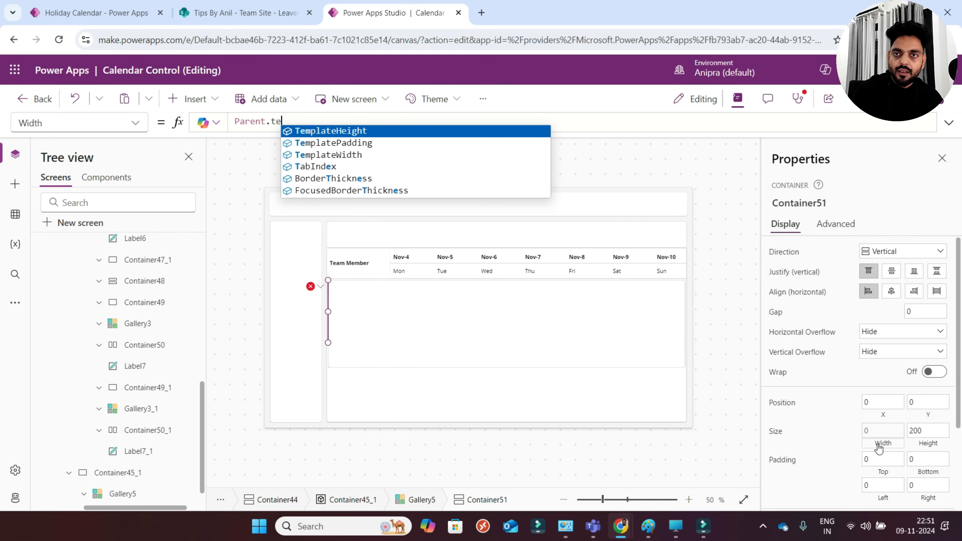
{"action": "key", "text": "Down"}
{"action": "key", "text": "Down"}
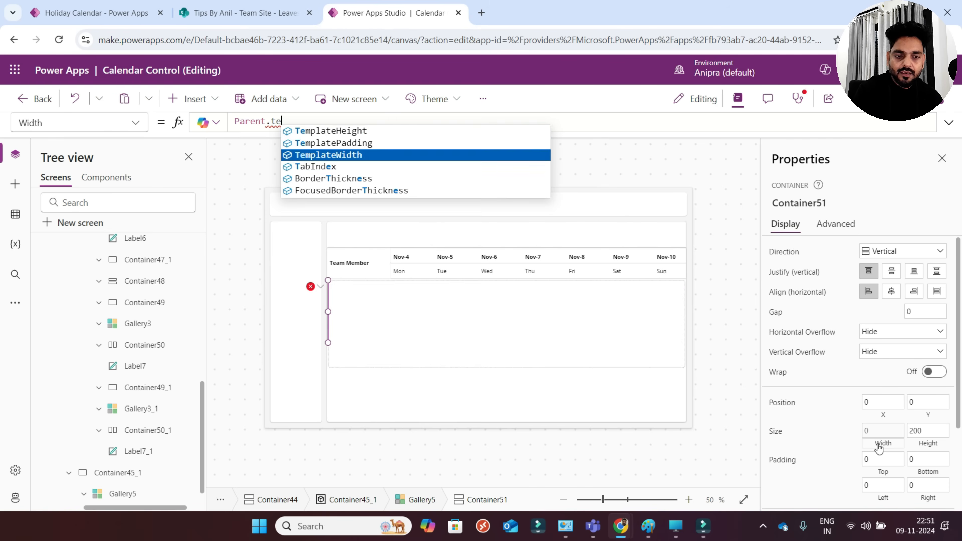
{"action": "key", "text": "Tab"}
- Set the height of the container in Gallery5's template to Parent.TemplateHeight
{"action": "left_click", "coordinate": [917, 447]}
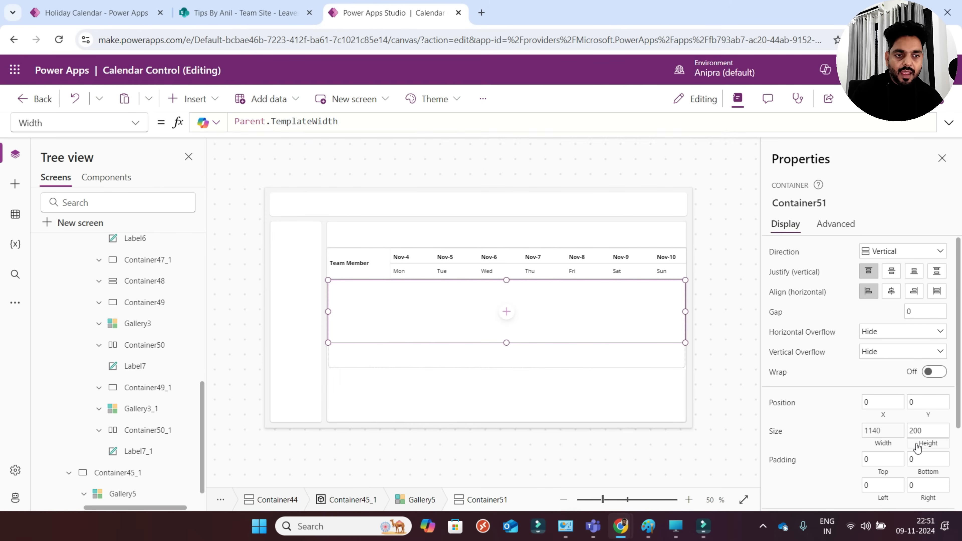
{"action": "type", "text": "pare"}
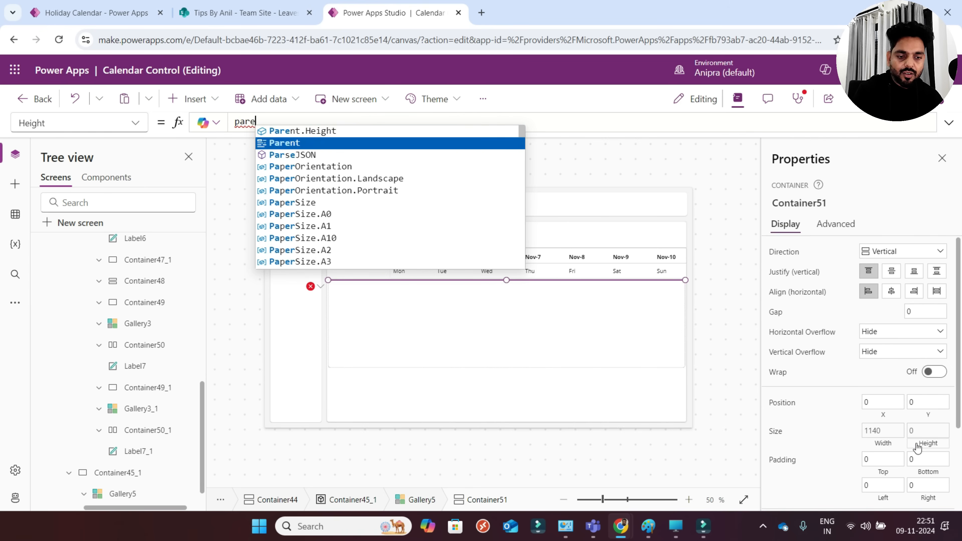
{"action": "key", "text": "Tab"}
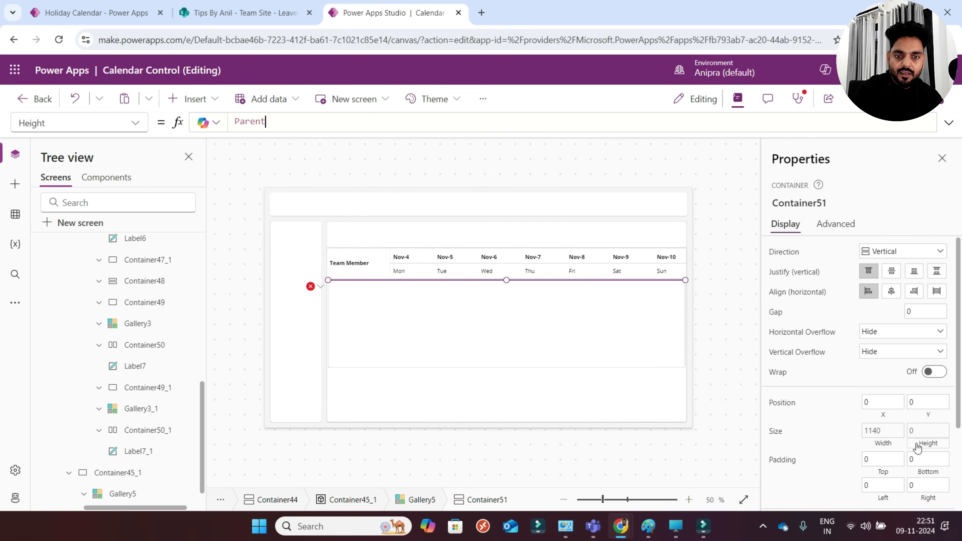
{"action": "type", "text": ".te"}
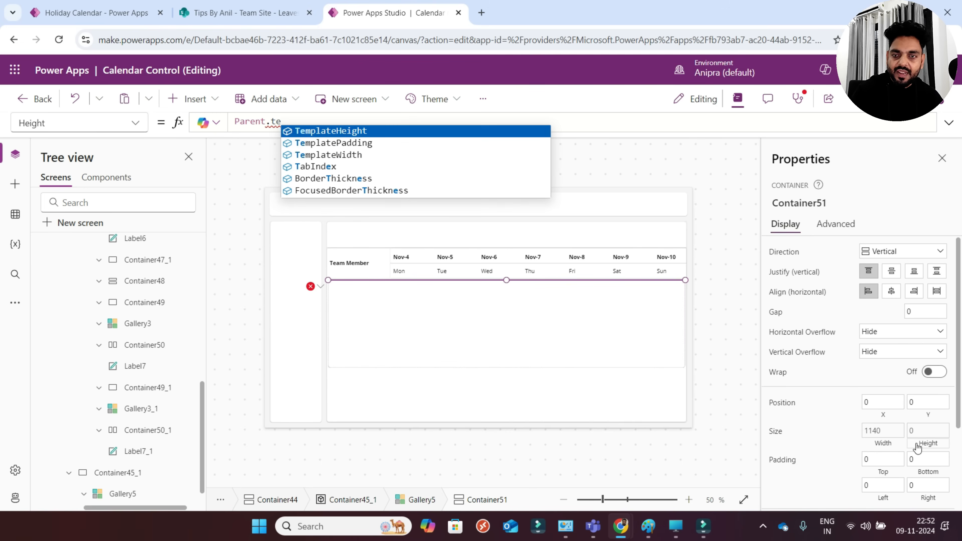
{"action": "key", "text": "Tab"}
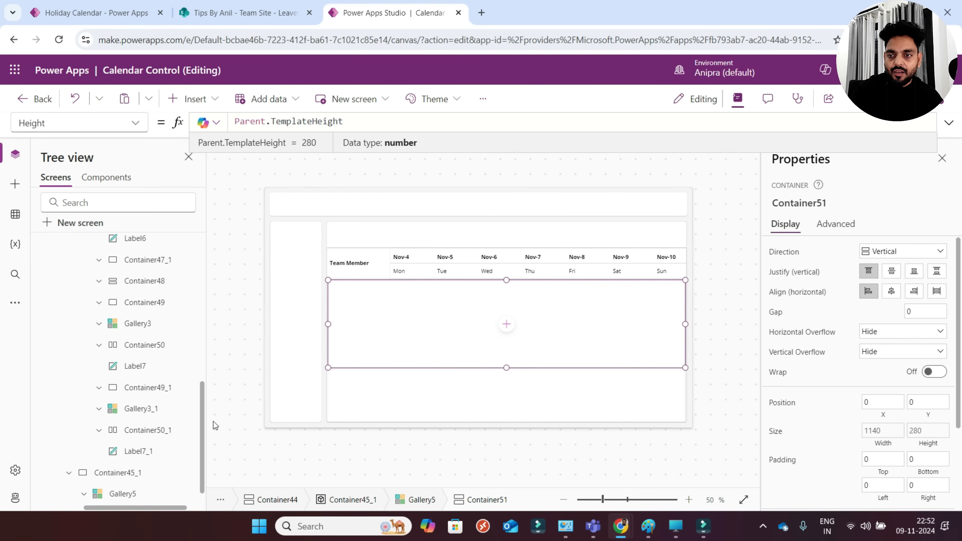
- Set Gallery5's template size to 70
{"action": "left_click", "coordinate": [139, 492]}
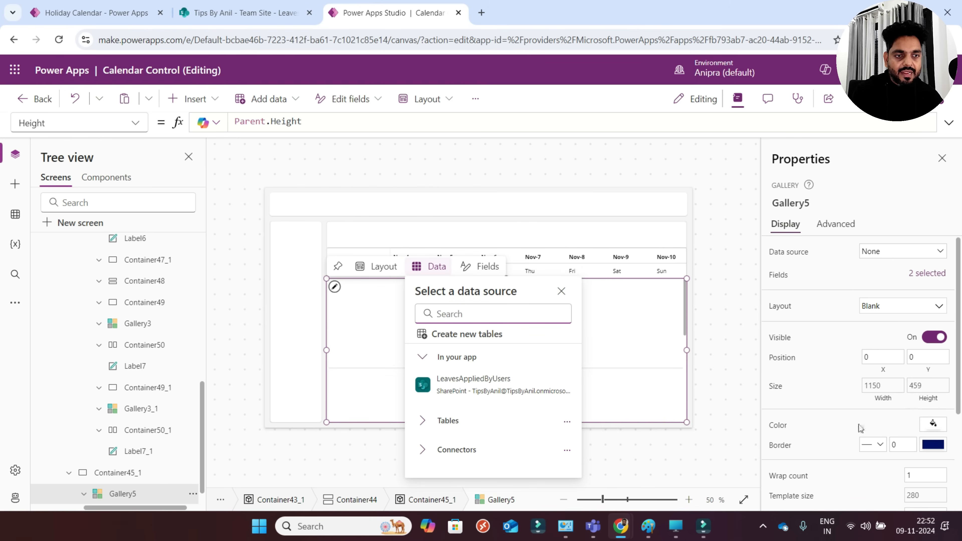
{"action": "scroll", "coordinate": [854, 431], "scroll_direction": "down", "scroll_amount": 4}
{"action": "left_click", "coordinate": [924, 356]}
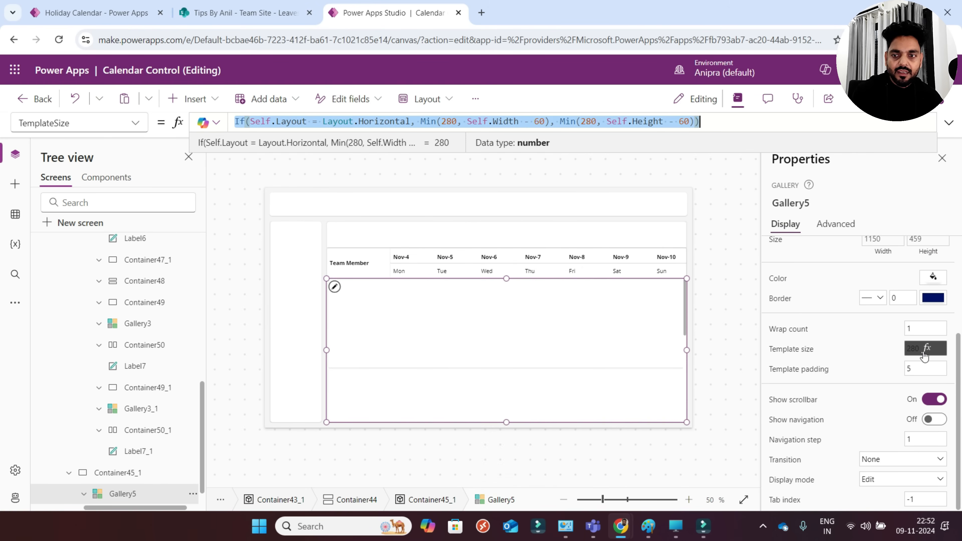
{"action": "type", "text": "70"}
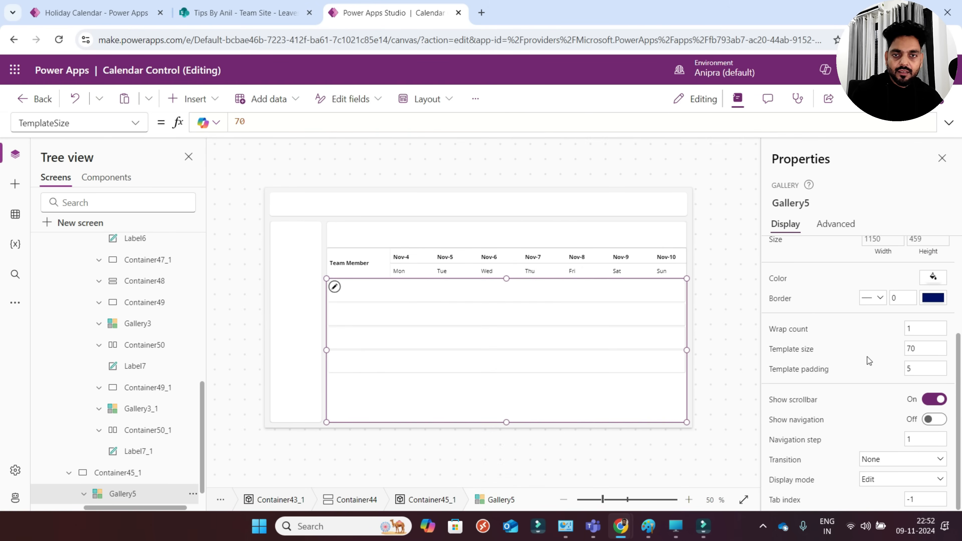
- Insert a plain container inside Container51 and add a copy of it in the same parent
{"action": "left_click", "coordinate": [507, 298]}
{"action": "left_click", "coordinate": [506, 293]}
{"action": "left_click", "coordinate": [567, 119]}
{"action": "type", "text": "cont"}
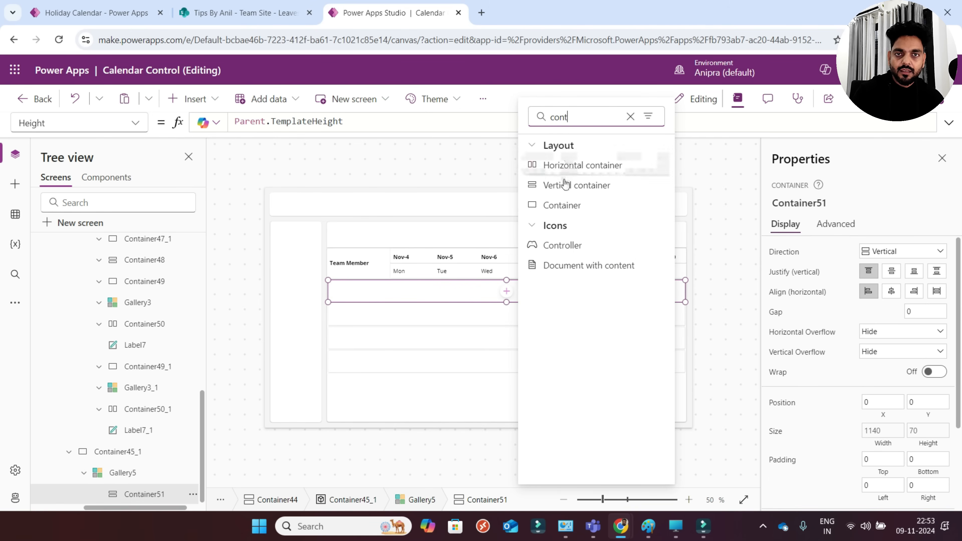
{"action": "left_click", "coordinate": [565, 184]}
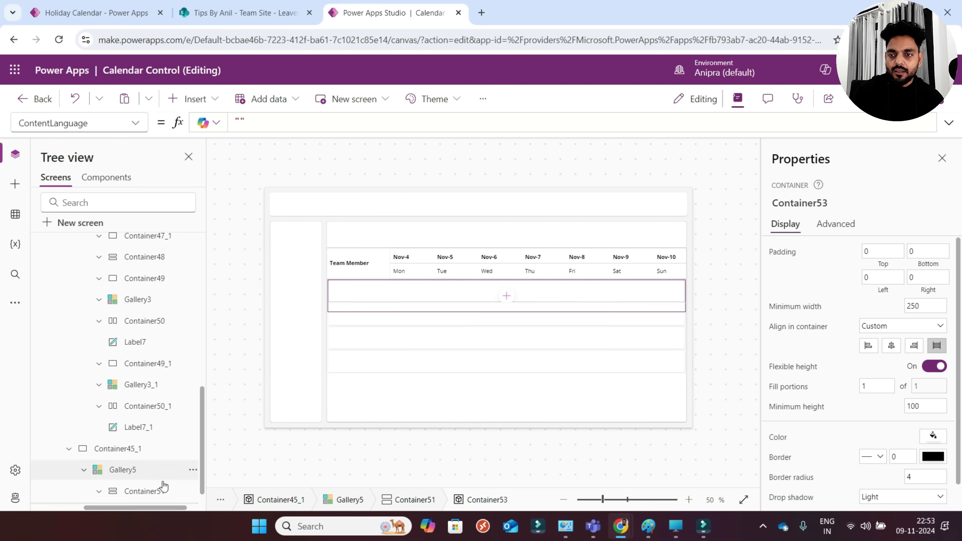
{"action": "left_click", "coordinate": [147, 482]}
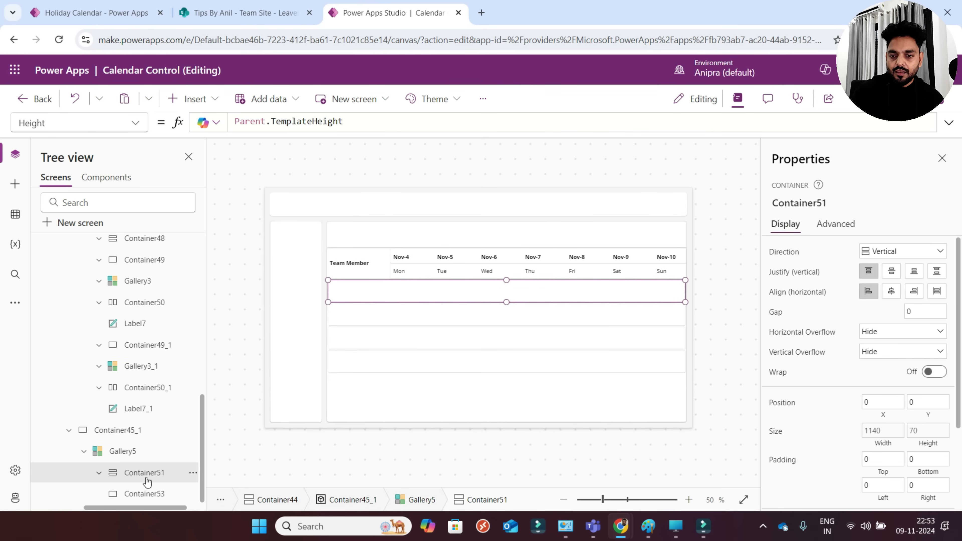
{"action": "key", "text": "ctrl+v"}
- Set the minimum width and minimum height of both Container53 and Container53_1 to 0
{"action": "left_click", "coordinate": [147, 478]}
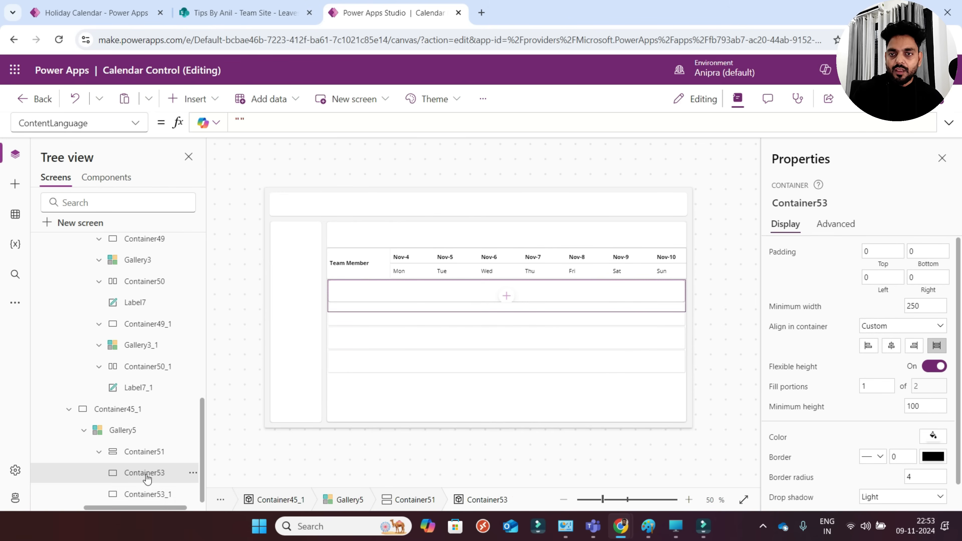
{"action": "left_click", "coordinate": [149, 496], "text": "ctrl"}
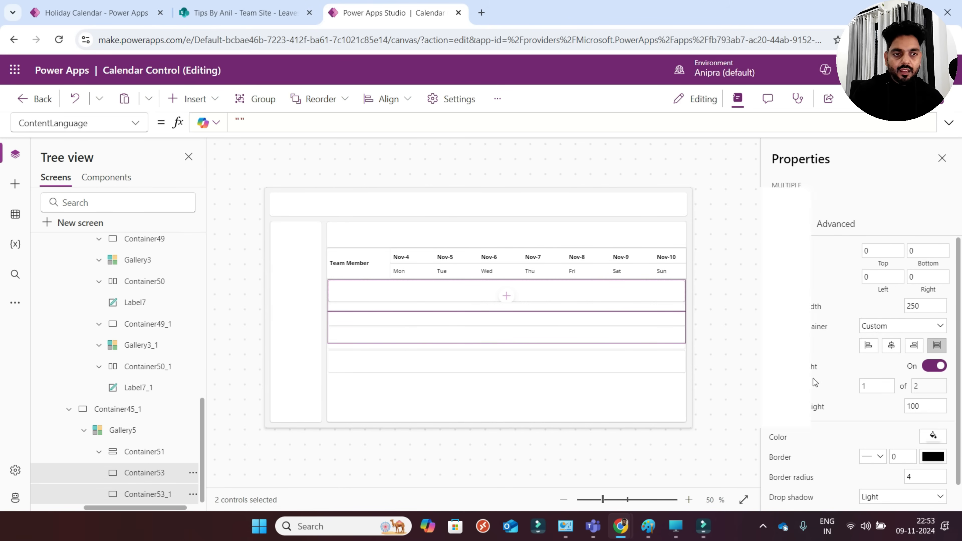
{"action": "left_click", "coordinate": [886, 416]}
{"action": "left_click_drag", "start_coordinate": [924, 306], "coordinate": [890, 307]}
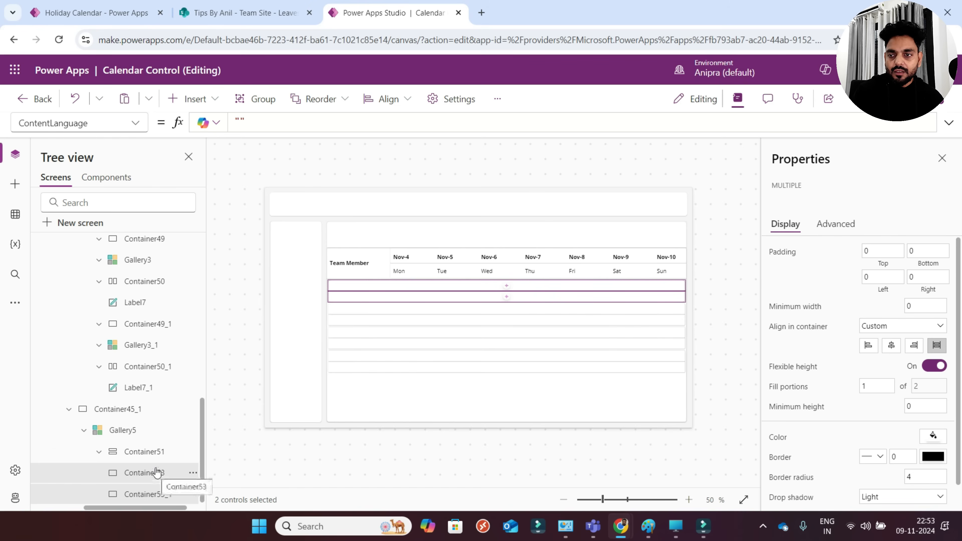
- Change the layout direction of Container51 to Horizontal
{"action": "left_click", "coordinate": [157, 457]}
{"action": "left_click", "coordinate": [878, 258]}
{"action": "left_click", "coordinate": [878, 267]}
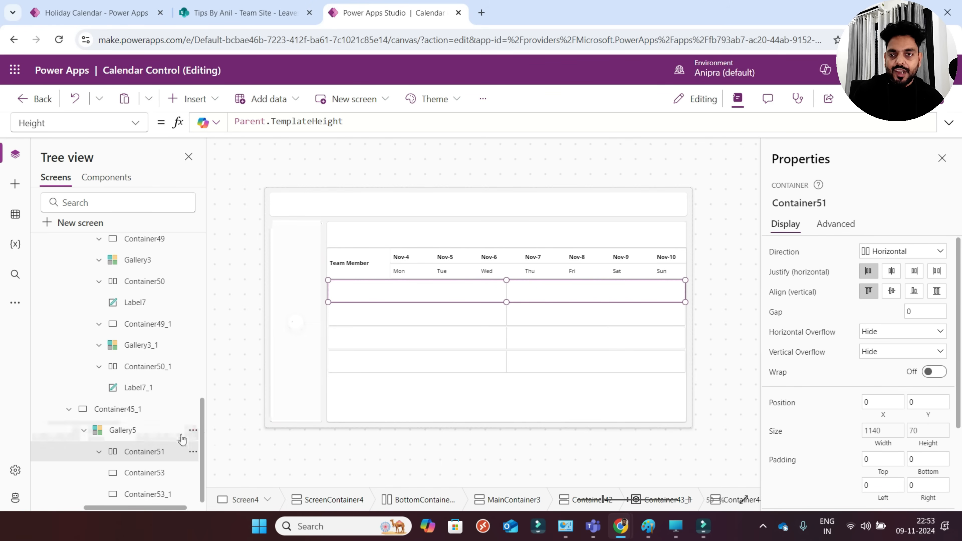
- Check the fill portions of the Team Member header's Container47 and set Container53's fill portions to the matching 1.5
{"action": "left_click", "coordinate": [143, 471]}
{"action": "left_click", "coordinate": [140, 494], "text": "ctrl"}
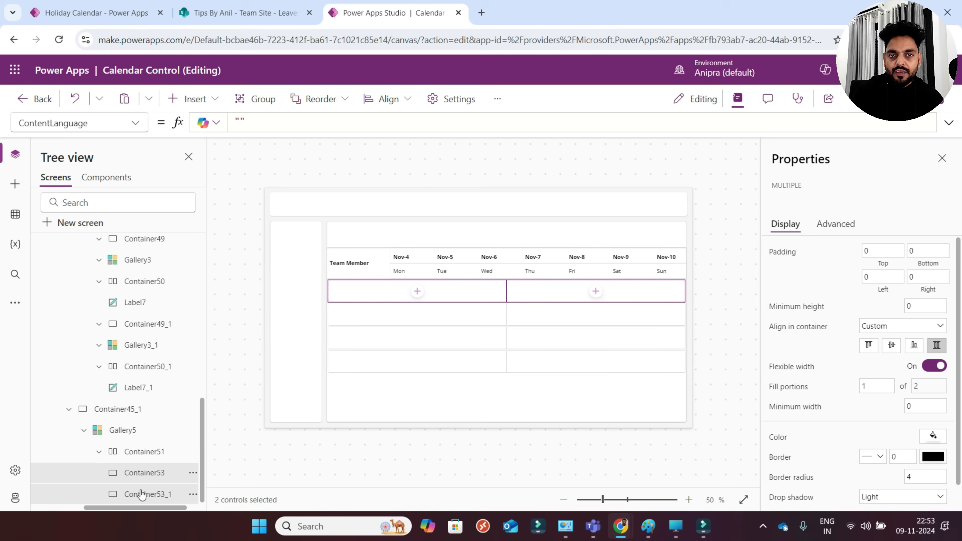
{"action": "left_click", "coordinate": [132, 478]}
{"action": "scroll", "coordinate": [140, 435], "scroll_direction": "up", "scroll_amount": 5}
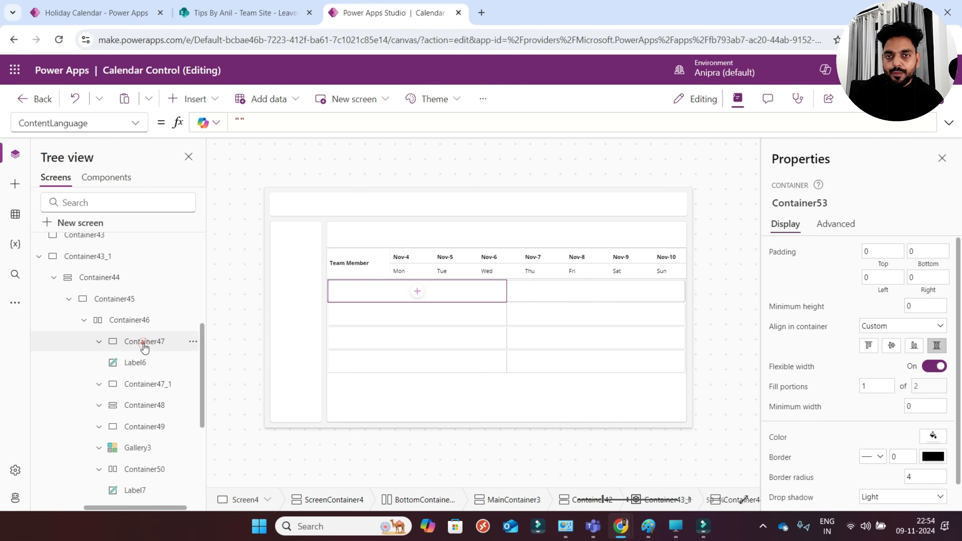
{"action": "left_click", "coordinate": [143, 344]}
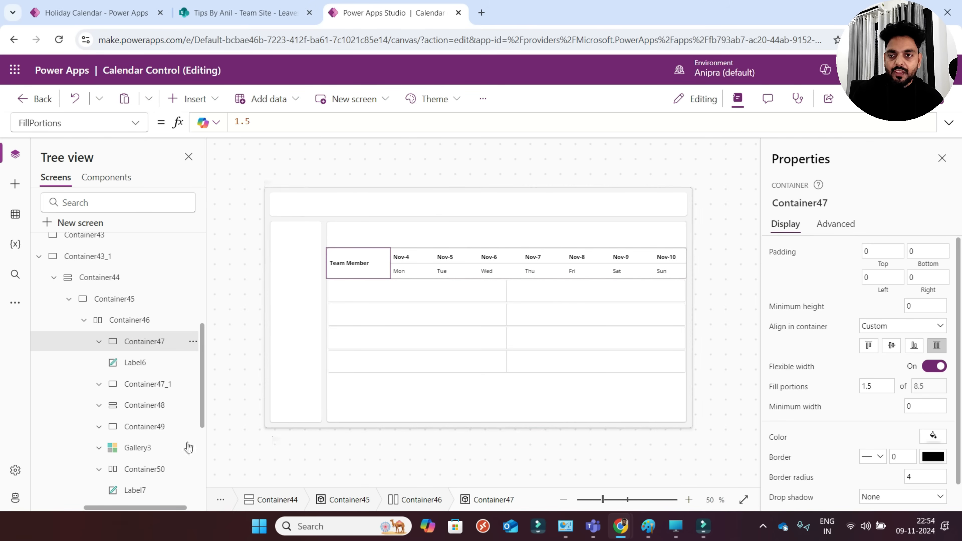
{"action": "scroll", "coordinate": [156, 454], "scroll_direction": "down", "scroll_amount": 5}
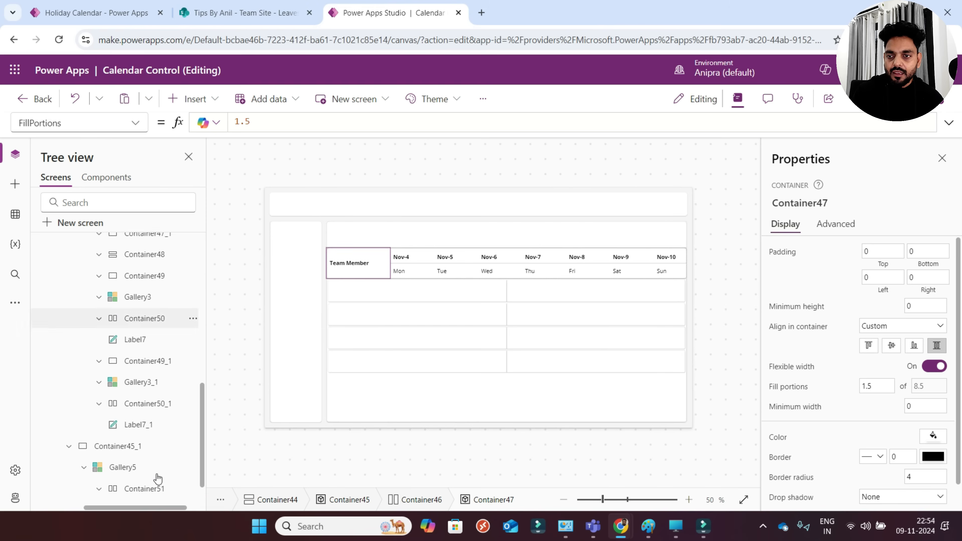
{"action": "left_click", "coordinate": [144, 472]}
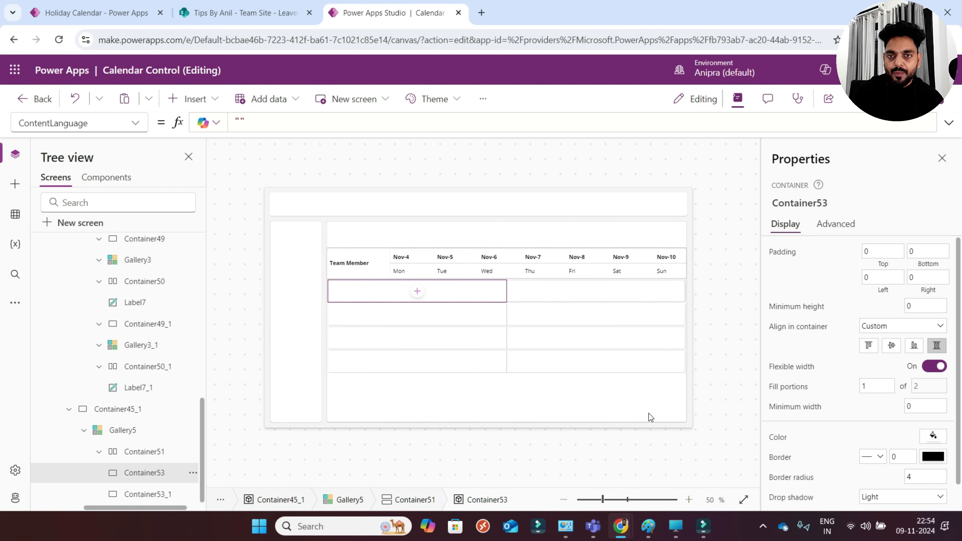
{"action": "left_click", "coordinate": [799, 387]}
{"action": "type", "text": ".5"}
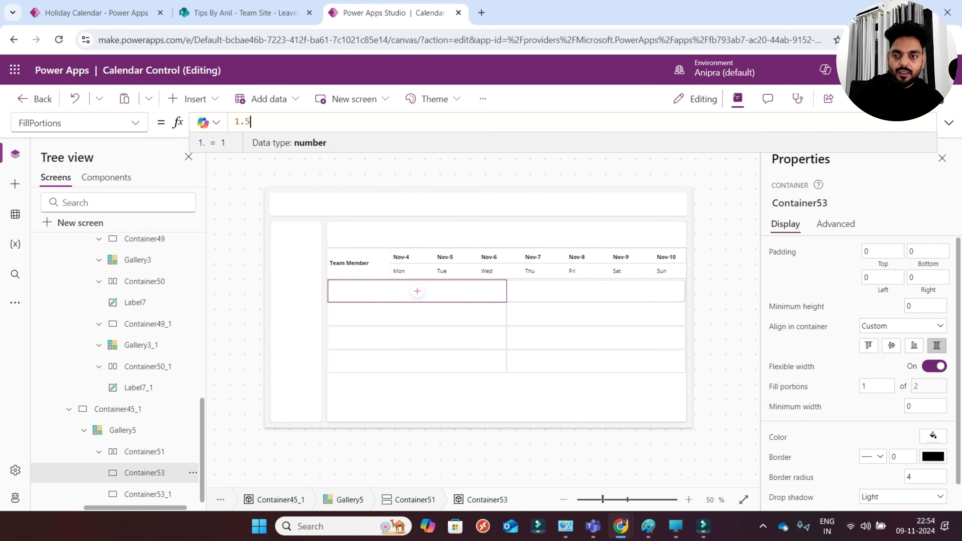
- Set Container53_1's fill portions to 7 and preview the app, returning to editing
{"action": "left_click", "coordinate": [149, 497]}
{"action": "left_click", "coordinate": [790, 387]}
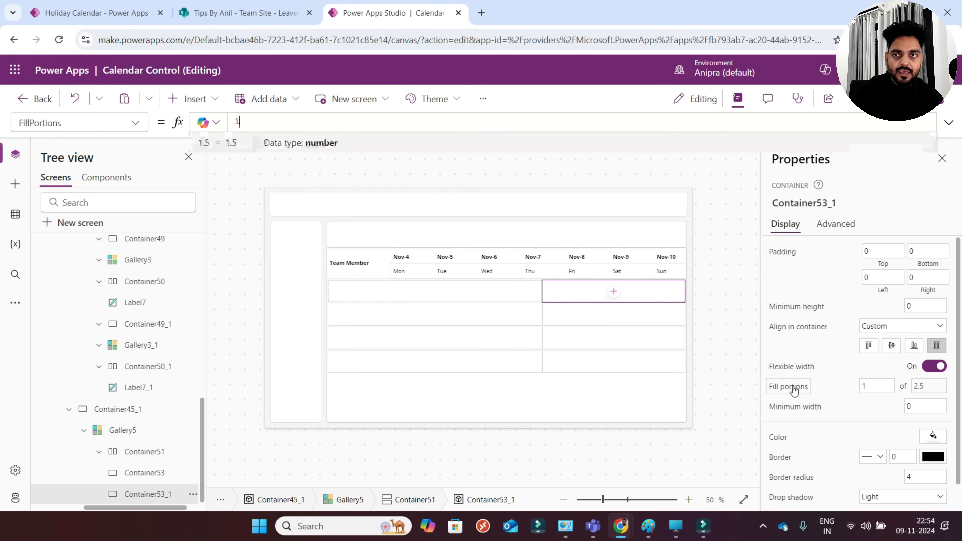
{"action": "type", "text": "7"}
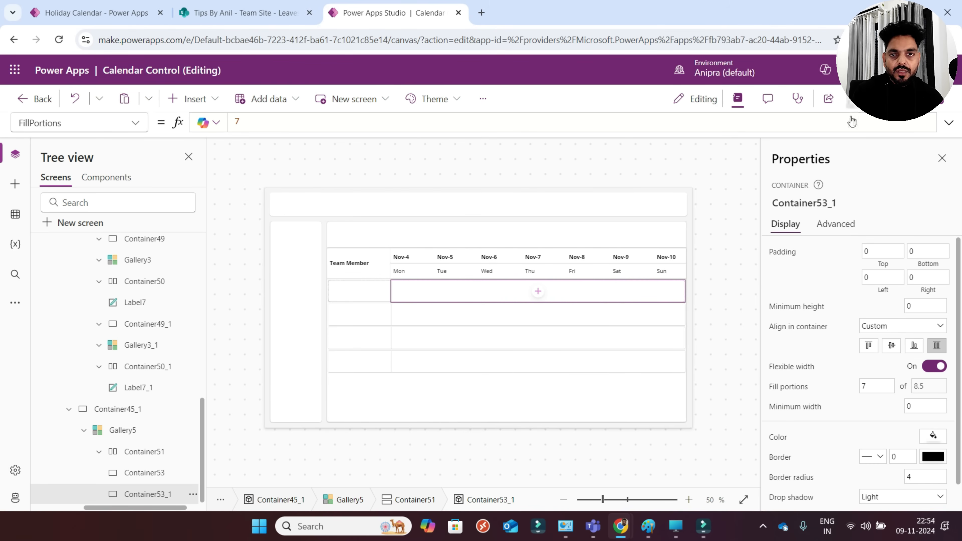
{"action": "key", "text": "F5"}
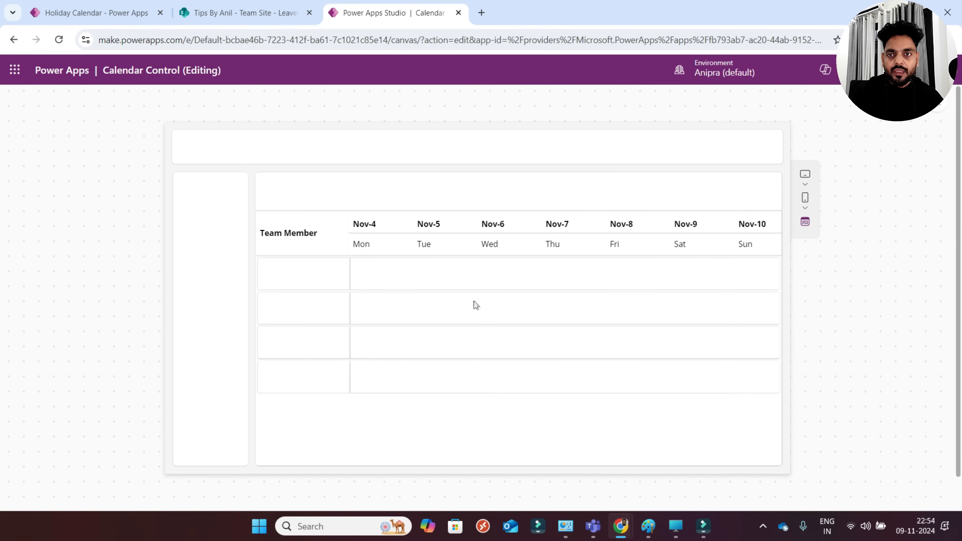
{"action": "key", "text": "Escape"}
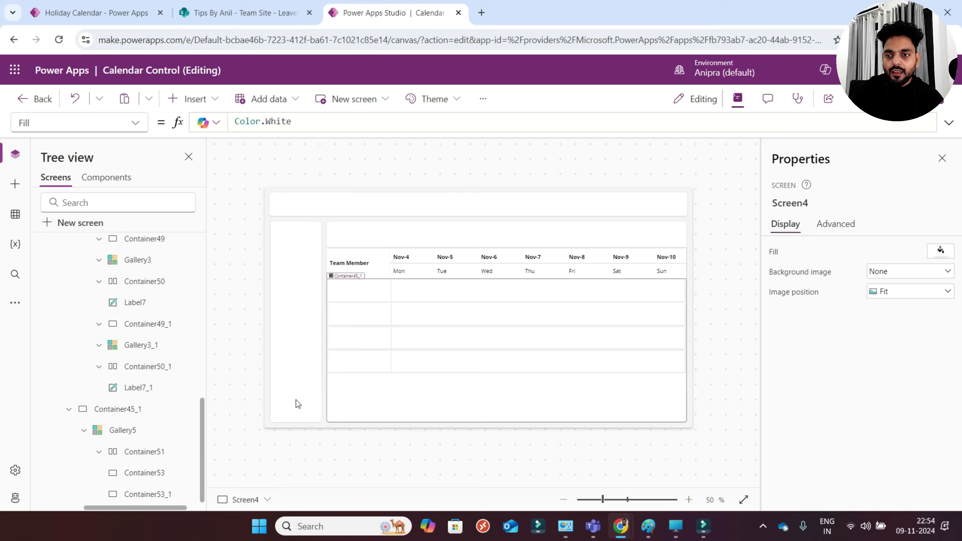
- Remove the drop shadow from Container51, Container53 and Container53_1 by setting it to None
{"action": "left_click", "coordinate": [144, 461]}
{"action": "scroll", "coordinate": [841, 476], "scroll_direction": "down", "scroll_amount": 3}
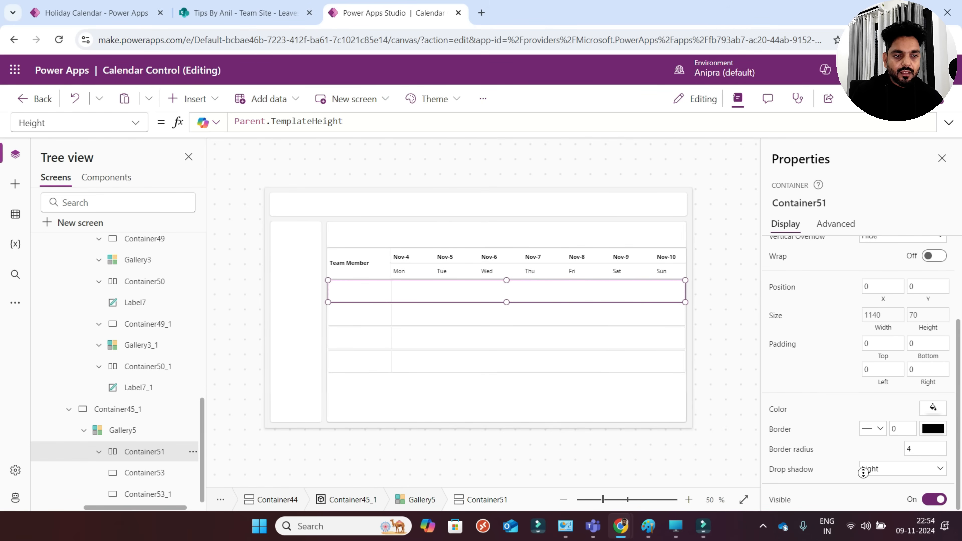
{"action": "left_click", "coordinate": [872, 472]}
{"action": "left_click", "coordinate": [873, 365]}
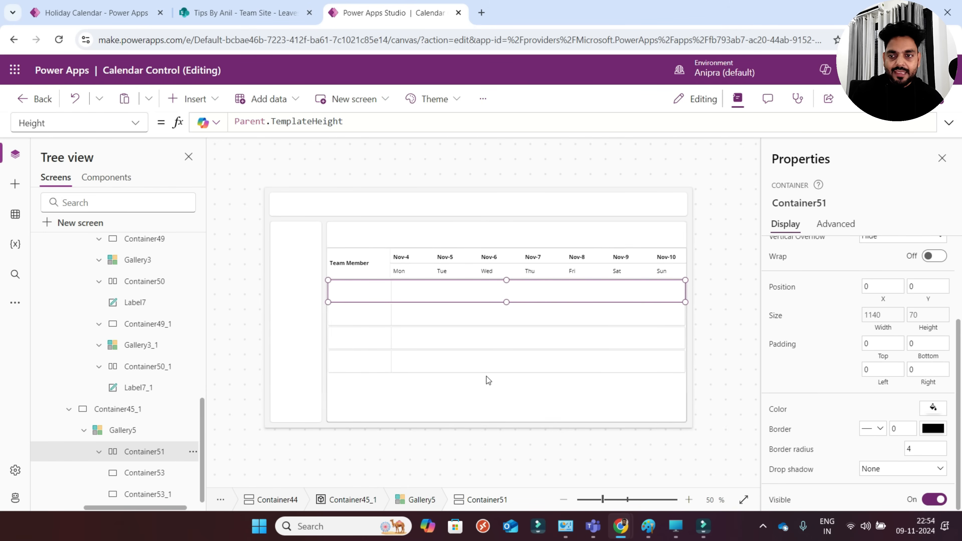
{"action": "left_click", "coordinate": [159, 474]}
{"action": "left_click", "coordinate": [149, 494], "text": "ctrl"}
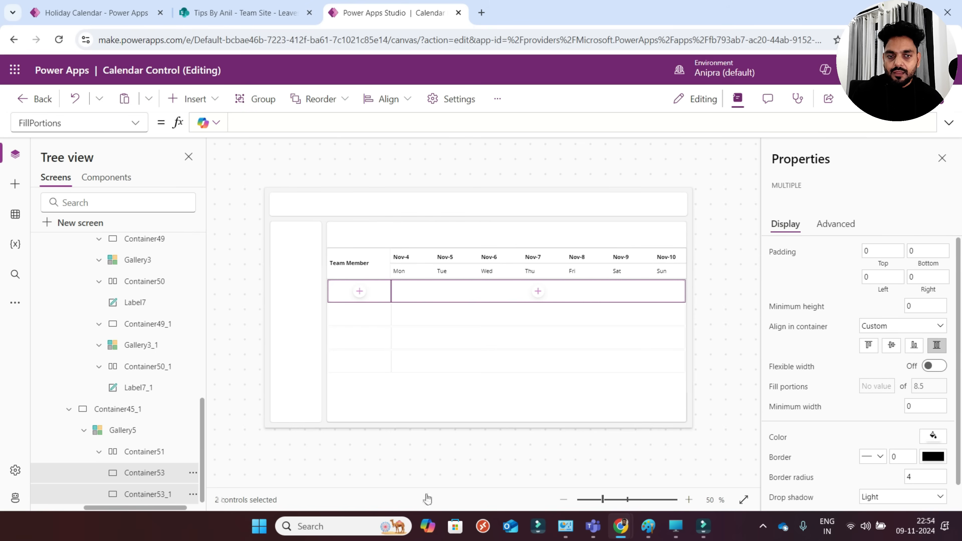
{"action": "left_click", "coordinate": [886, 499]}
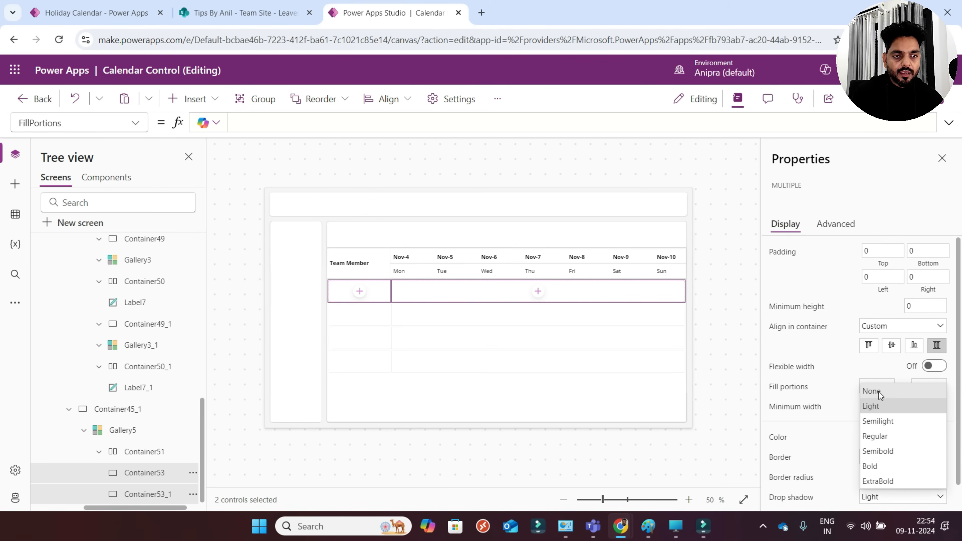
{"action": "left_click", "coordinate": [879, 392]}
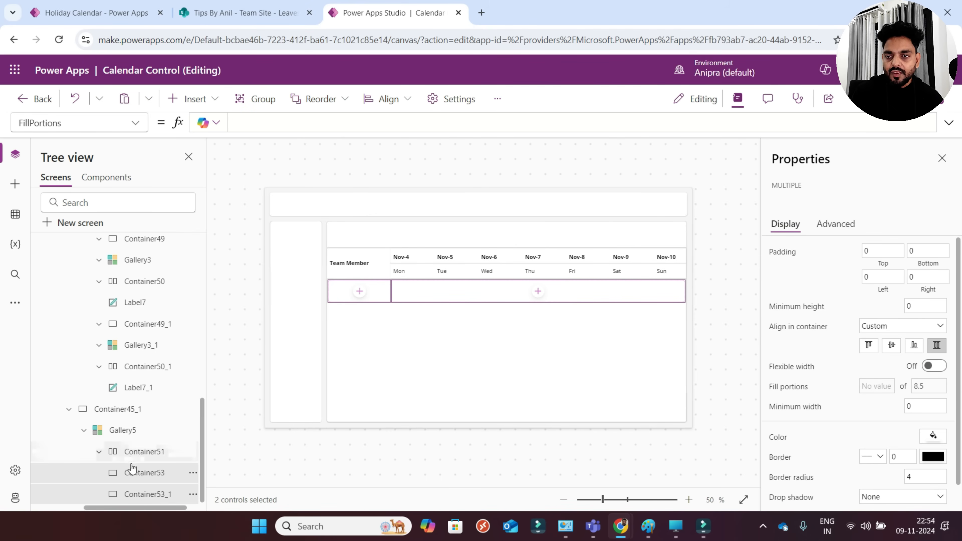
- Insert a horizontal container into Container53, the team member cell of the gallery row
{"action": "left_click", "coordinate": [135, 476]}
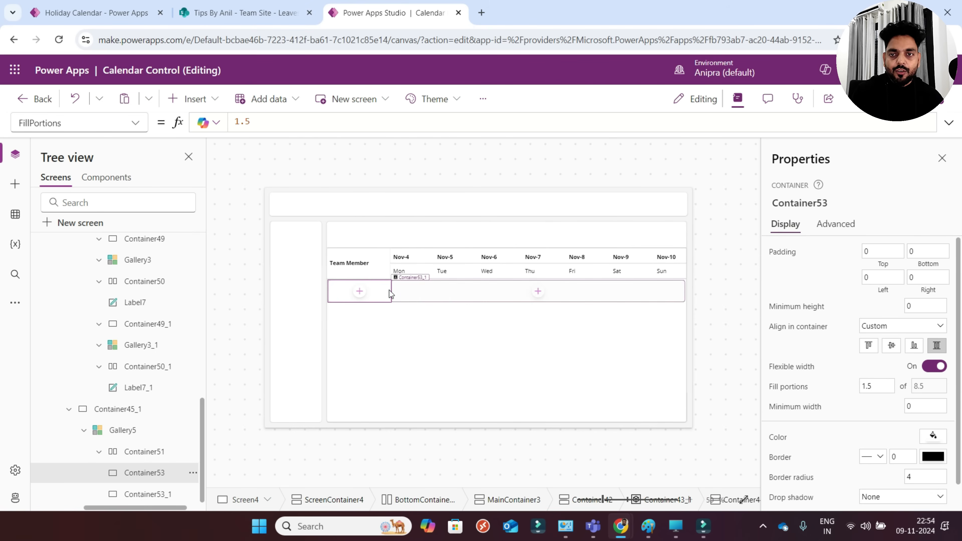
{"action": "left_click", "coordinate": [359, 291]}
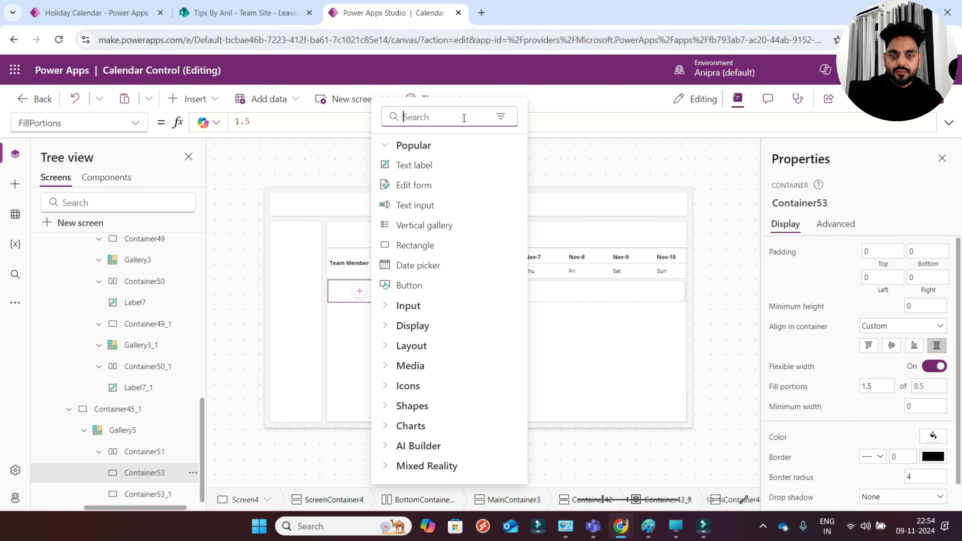
{"action": "type", "text": "hor"}
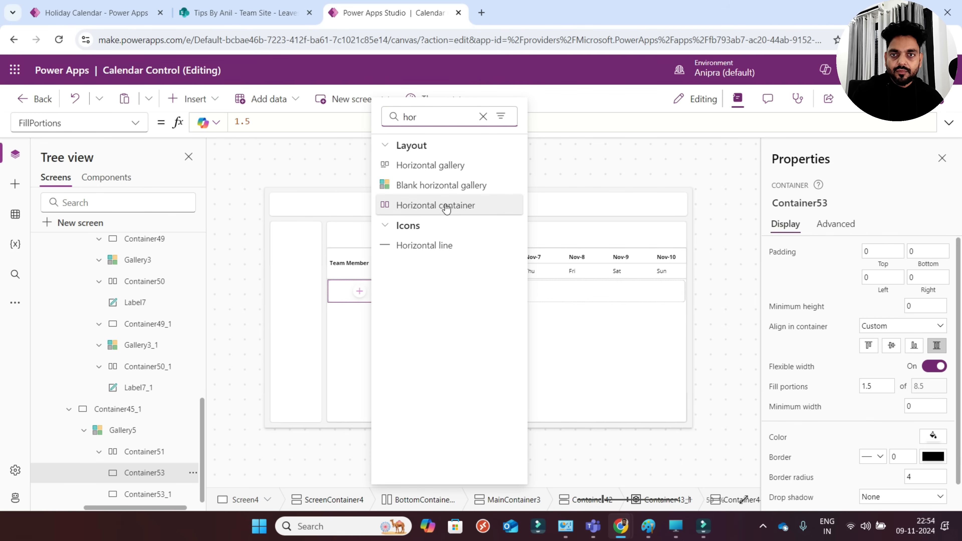
{"action": "left_click", "coordinate": [444, 208]}
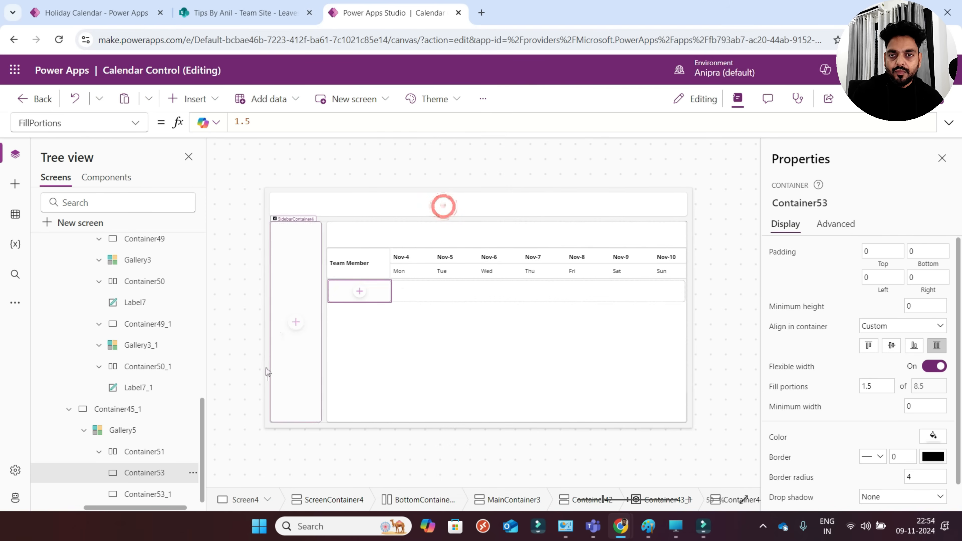
- Insert a vertical container inside the horizontal Container54 of the team member cell
{"action": "left_click", "coordinate": [360, 294]}
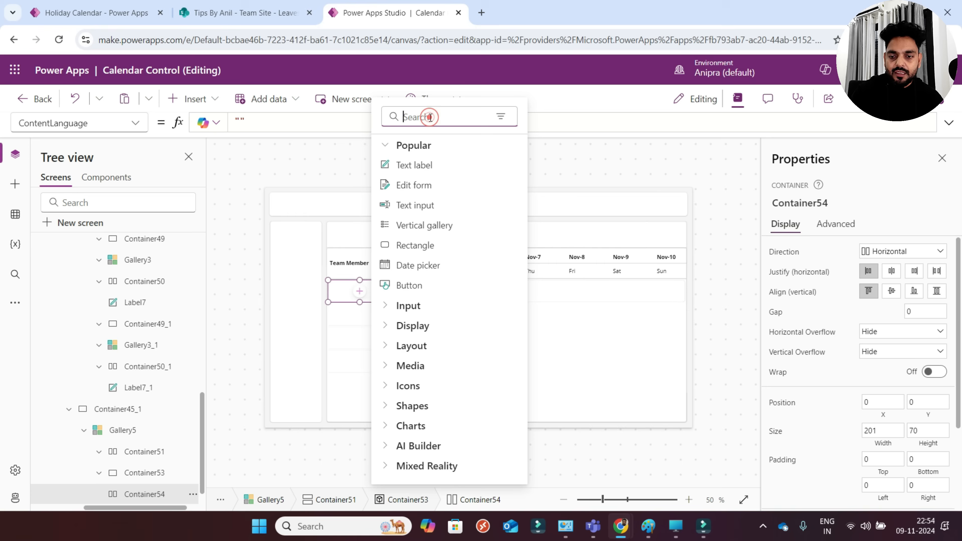
{"action": "type", "text": "vert"}
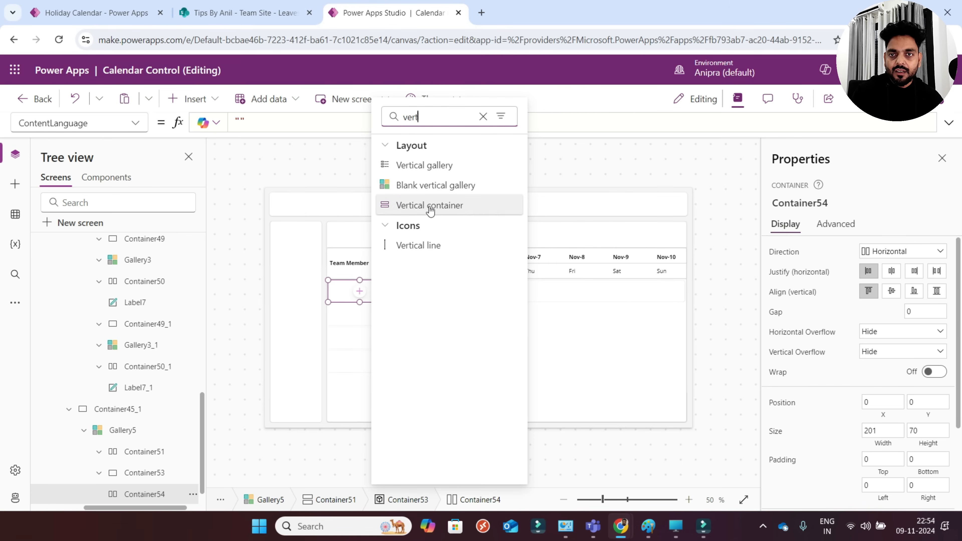
{"action": "left_click", "coordinate": [430, 207]}
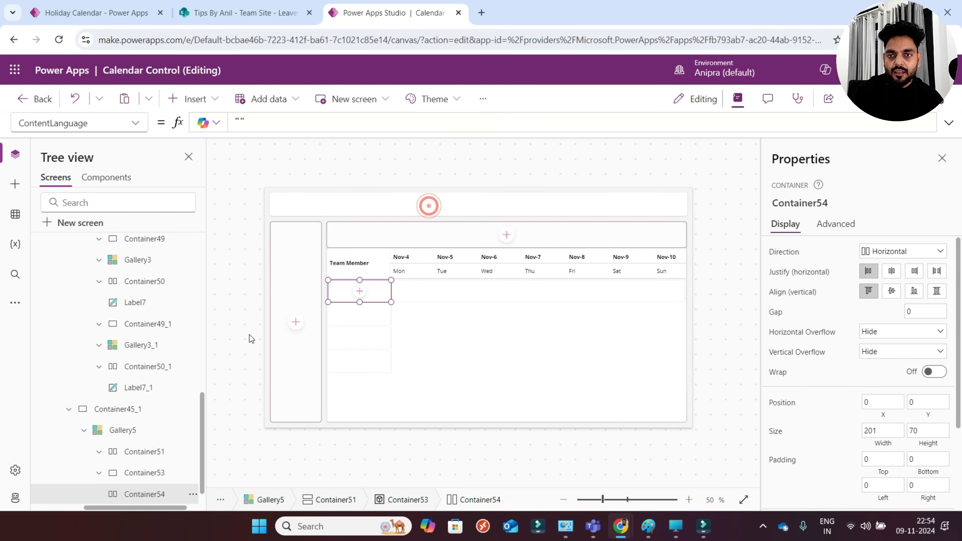
{"action": "scroll", "coordinate": [199, 368], "scroll_direction": "down", "scroll_amount": 1}
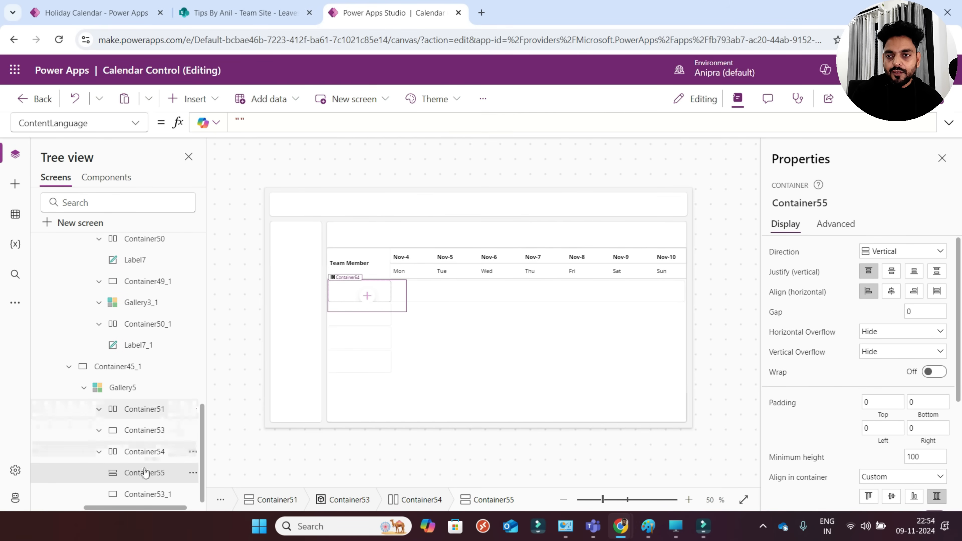
{"action": "left_click", "coordinate": [144, 491]}
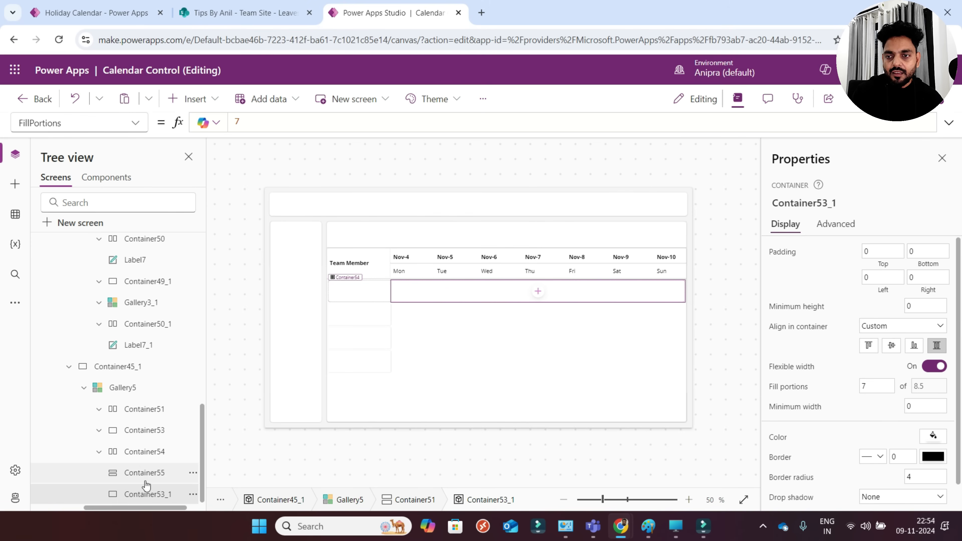
{"action": "left_click", "coordinate": [145, 479]}
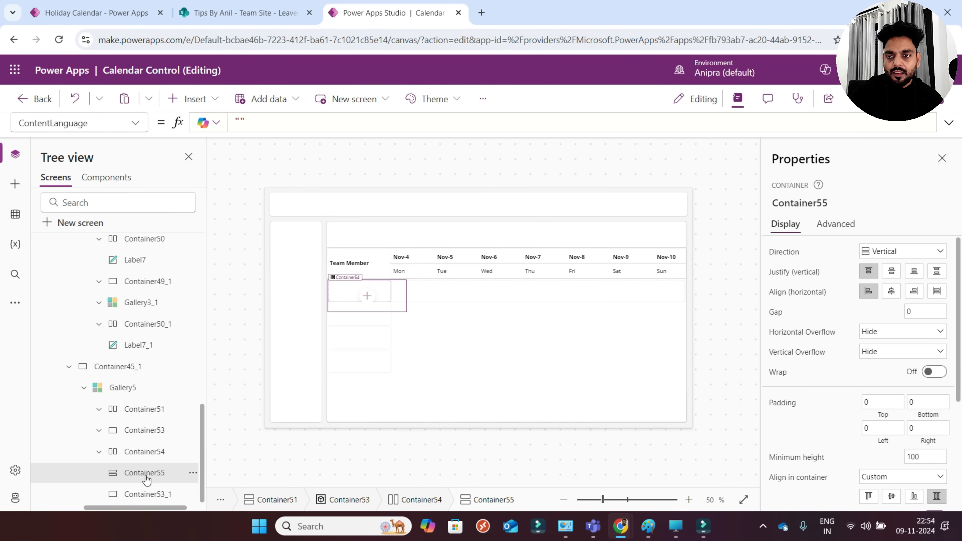
- Insert a plain container into Container54 and reorder it to the start, ahead of Container55
{"action": "left_click", "coordinate": [146, 452]}
{"action": "left_click", "coordinate": [206, 99]}
{"action": "left_click", "coordinate": [215, 128]}
{"action": "type", "text": "cont"}
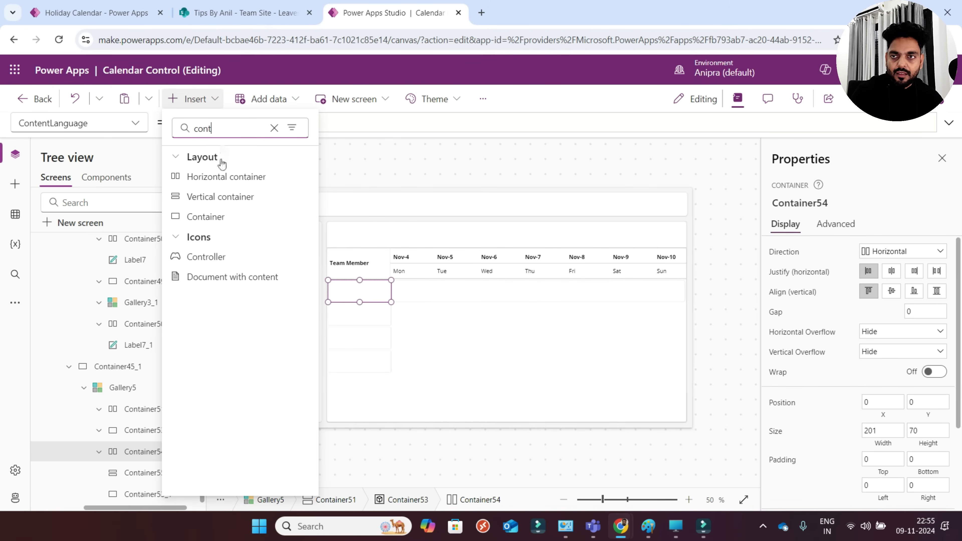
{"action": "left_click", "coordinate": [215, 216]}
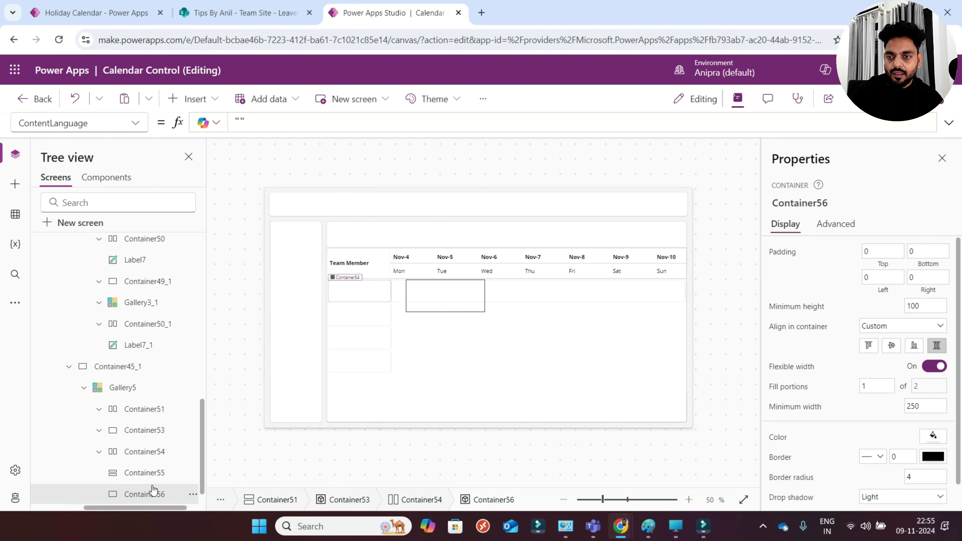
{"action": "left_click", "coordinate": [193, 492]}
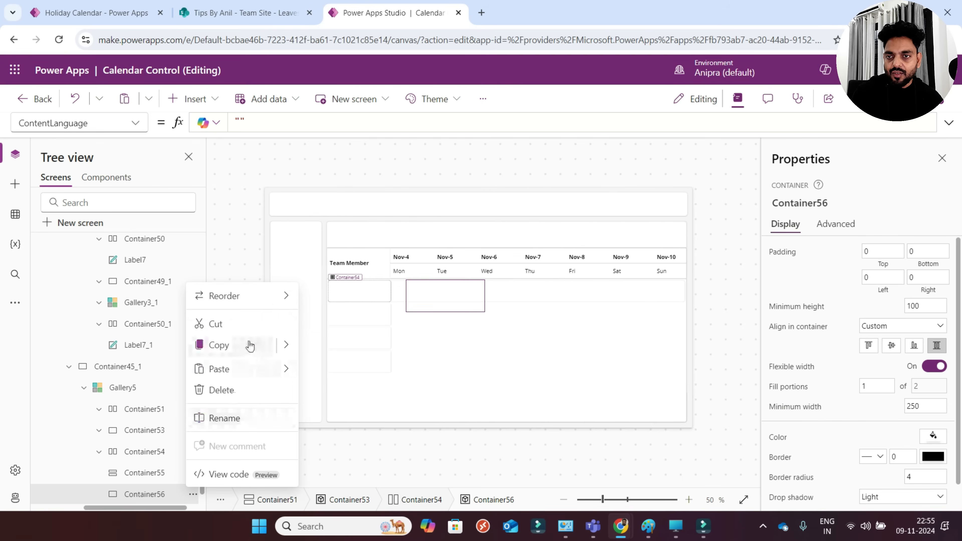
{"action": "mouse_move", "coordinate": [281, 297]}
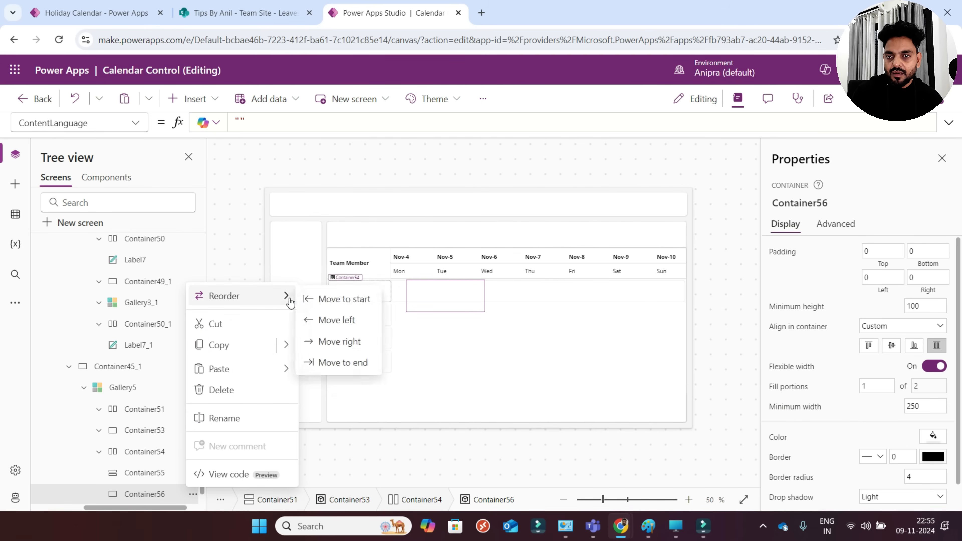
{"action": "left_click", "coordinate": [315, 299]}
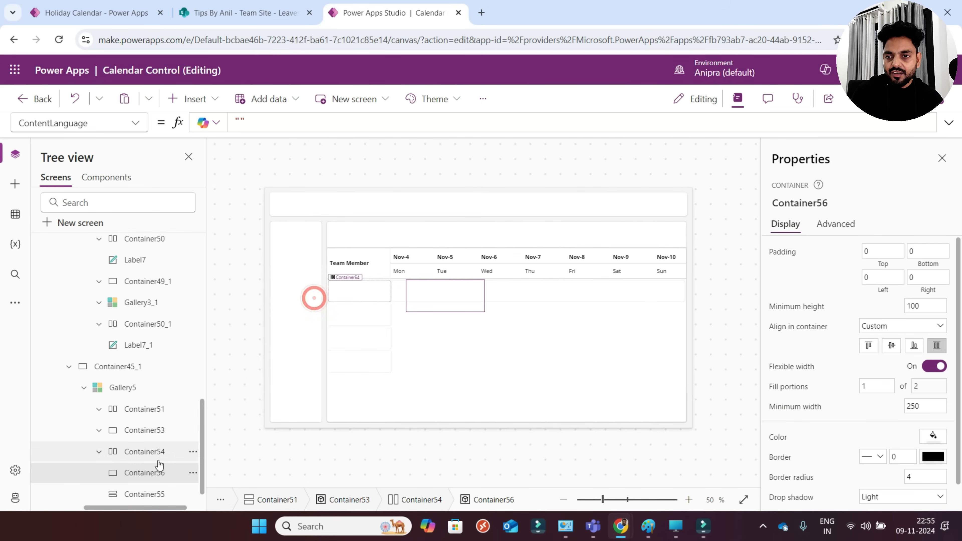
- Set the minimum width and minimum height of both Container56 and Container55 to 0
{"action": "left_click", "coordinate": [152, 493], "text": "ctrl"}
{"action": "left_click_drag", "start_coordinate": [934, 405], "coordinate": [860, 406]}
{"action": "type", "text": "0"}
{"action": "key", "text": "Return"}
{"action": "left_click_drag", "start_coordinate": [929, 306], "coordinate": [890, 310]}
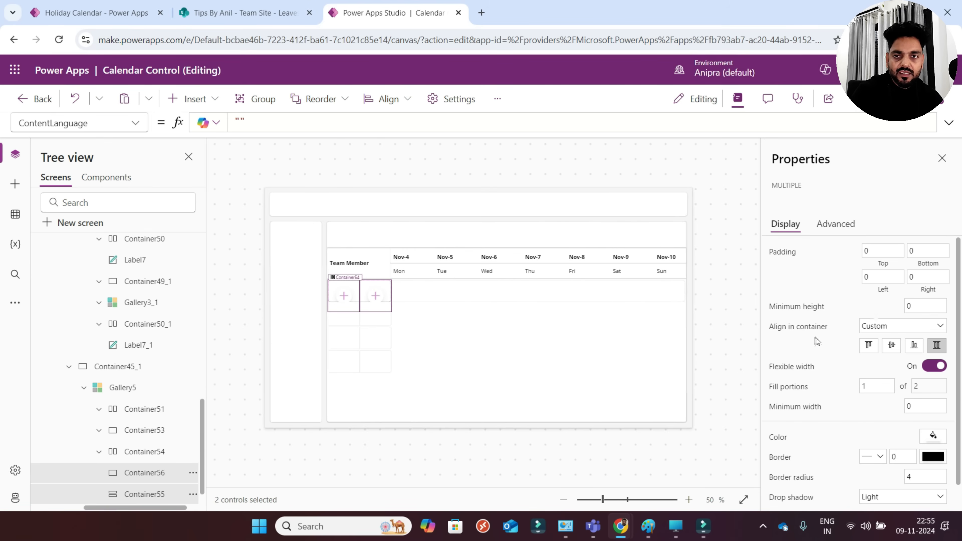
- Set the fill portions of Container55 to 3
{"action": "left_click", "coordinate": [172, 473]}
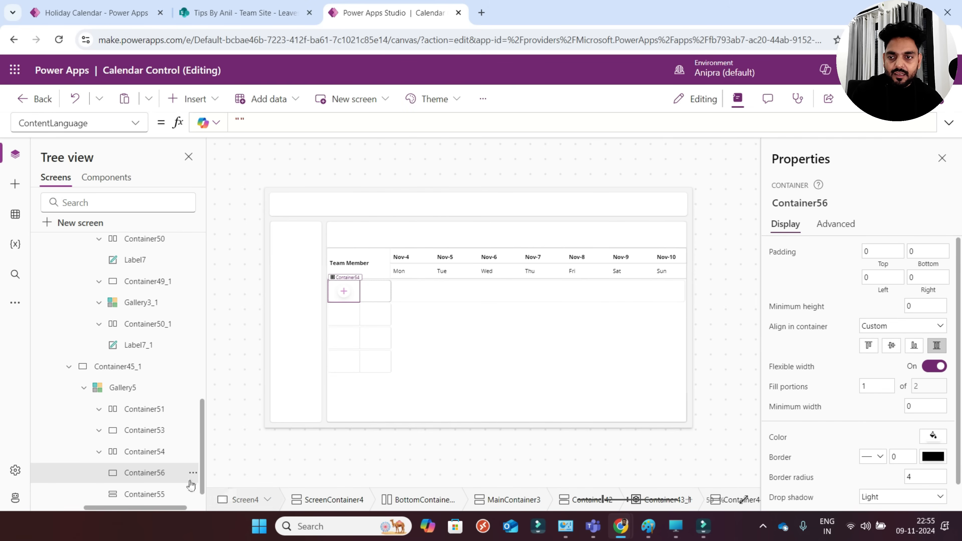
{"action": "left_click", "coordinate": [157, 493]}
{"action": "scroll", "coordinate": [884, 380], "scroll_direction": "down", "scroll_amount": 5}
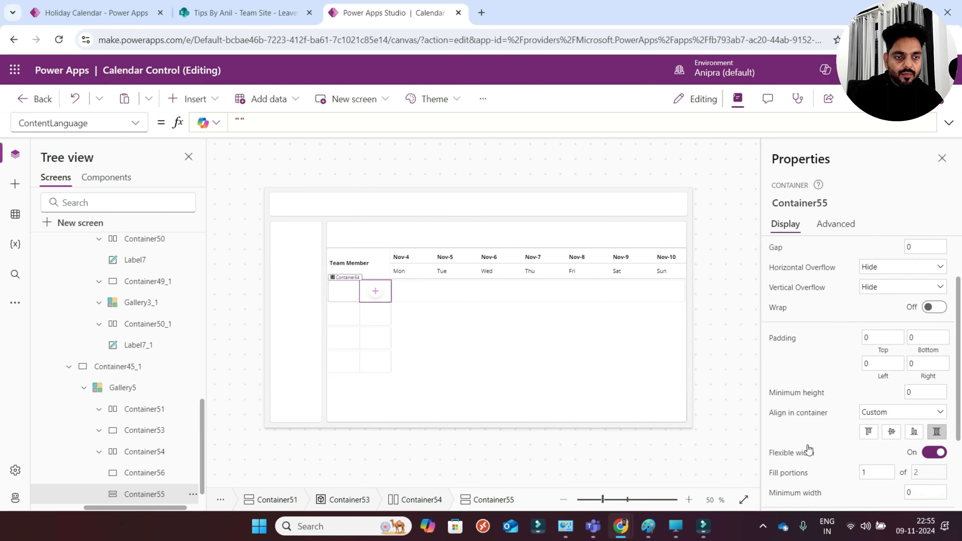
{"action": "left_click", "coordinate": [862, 359]}
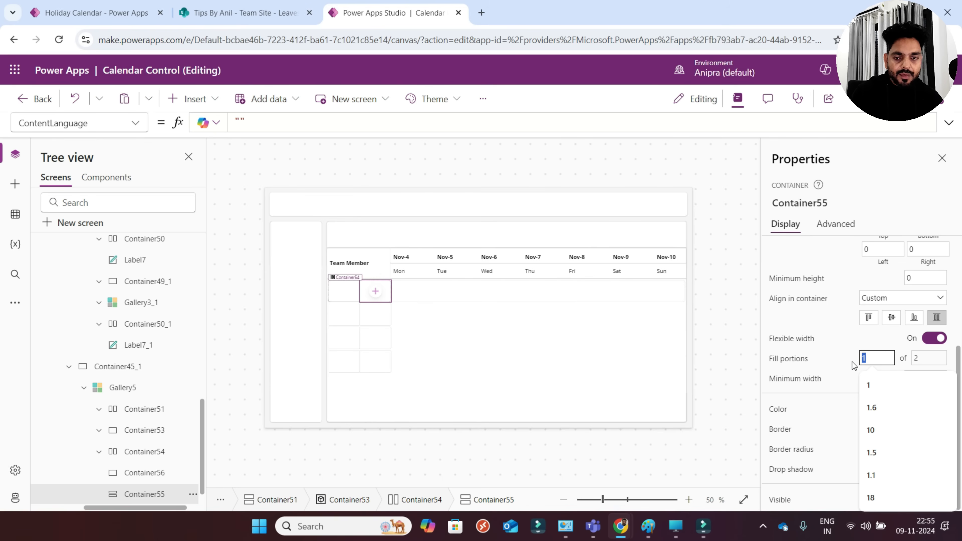
{"action": "type", "text": "4"}
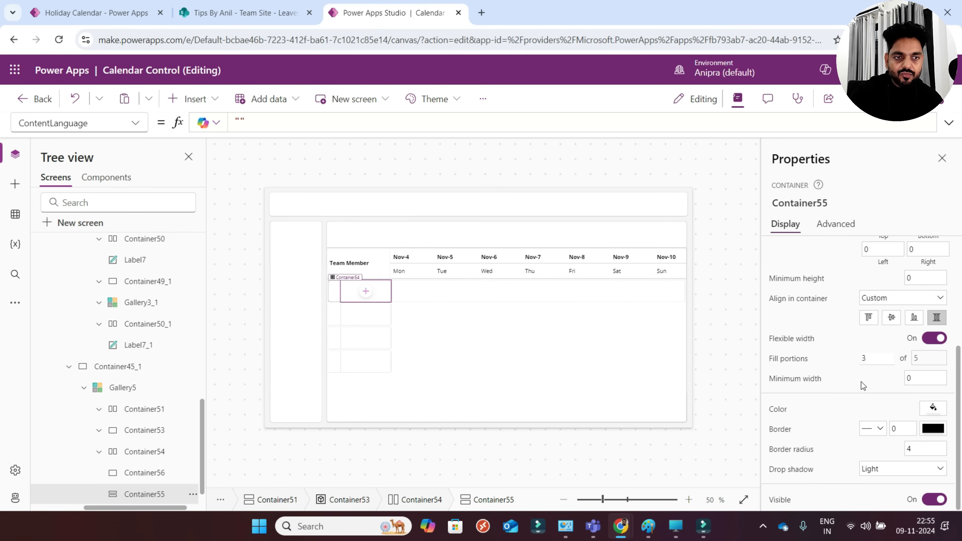
- Insert an image control into Container56 for the team member's picture
{"action": "left_click", "coordinate": [159, 473]}
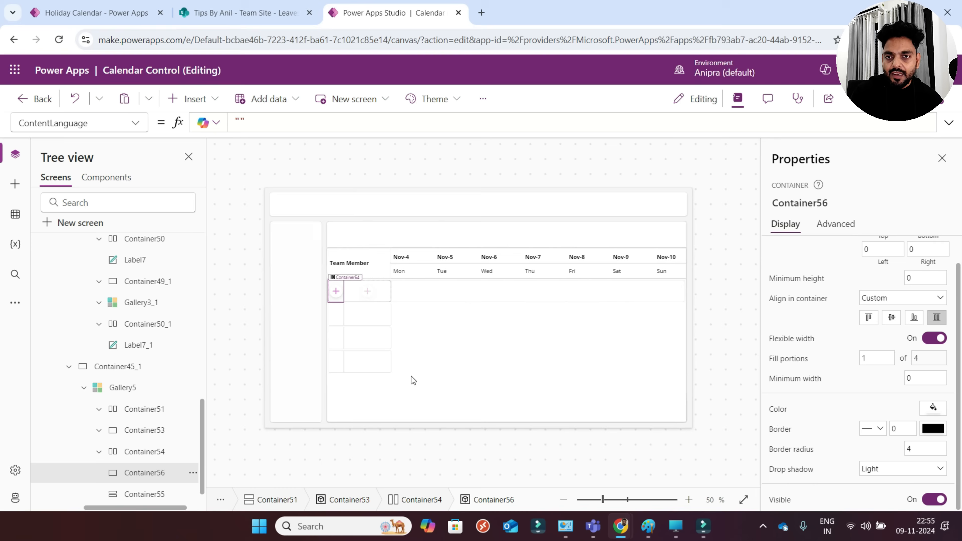
{"action": "left_click", "coordinate": [335, 290]}
{"action": "type", "text": "imag"}
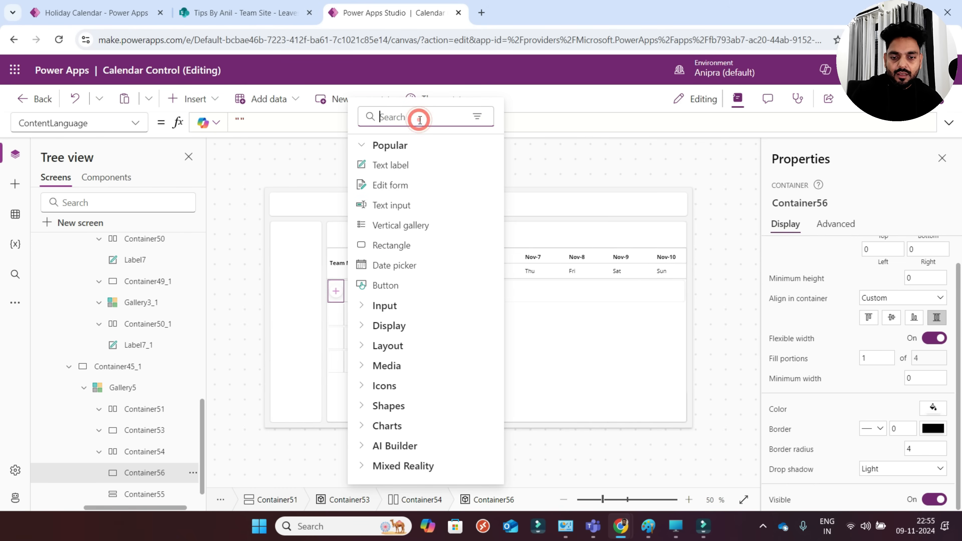
{"action": "left_click", "coordinate": [405, 165]}
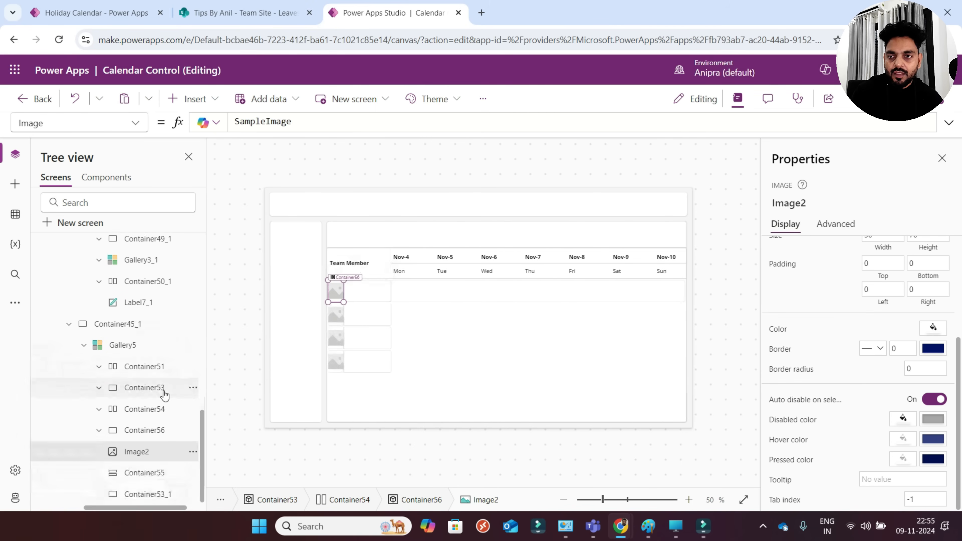
- Insert a text label into the vertical Container55 beside the image
{"action": "left_click", "coordinate": [150, 473]}
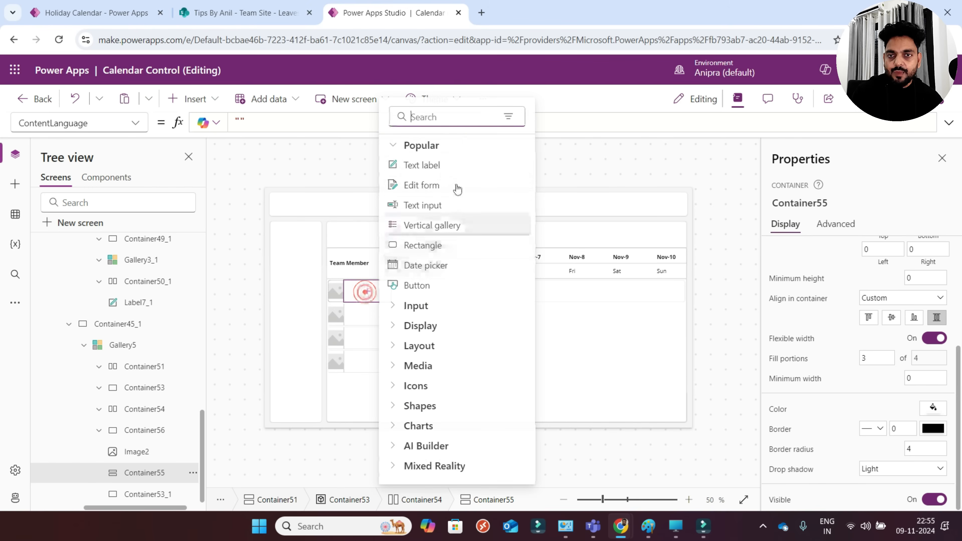
{"action": "left_click", "coordinate": [367, 291]}
{"action": "left_click", "coordinate": [460, 116]}
{"action": "type", "text": "lav"}
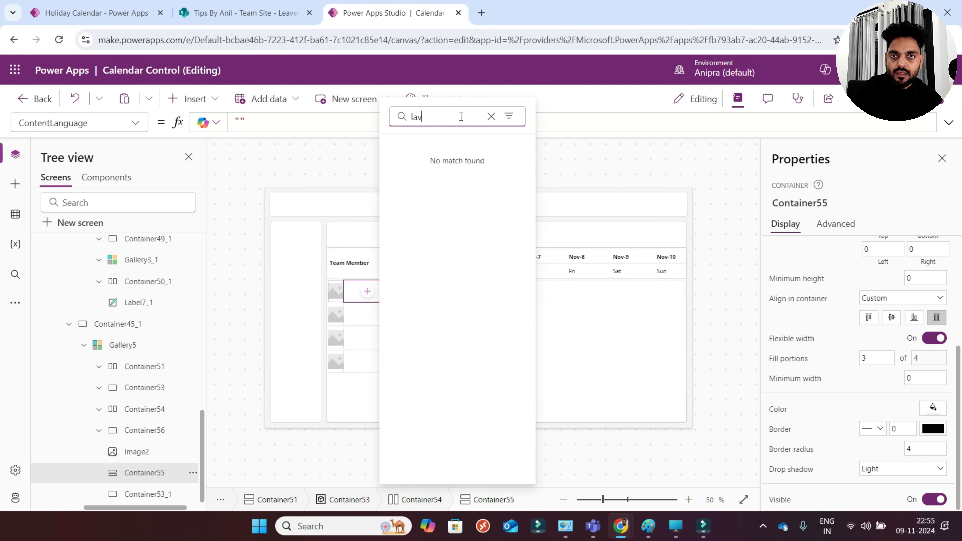
{"action": "key", "text": "BackSpace"}
{"action": "left_click", "coordinate": [440, 161]}
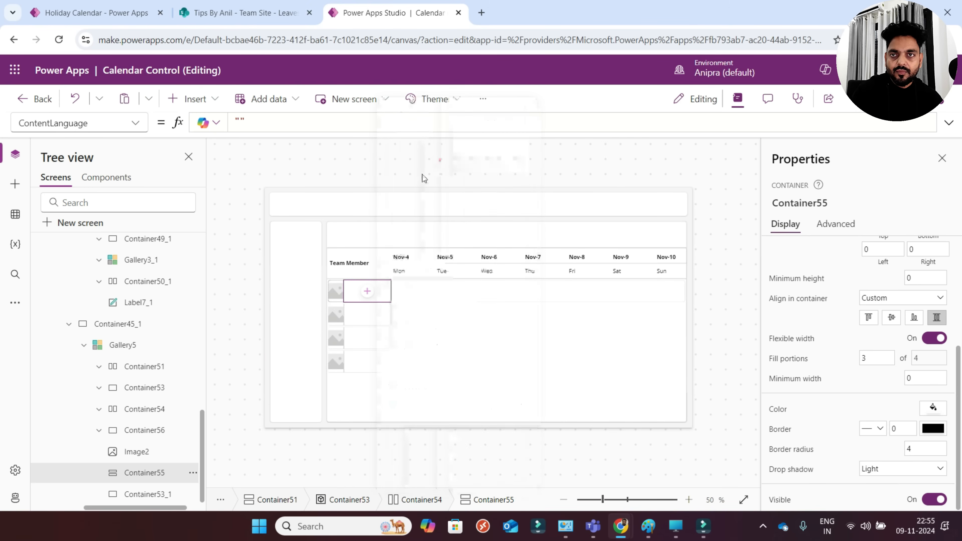
- Check the two-line team member layout in the Holiday Calendar app and duplicate Label8 inside Container55
{"action": "left_click", "coordinate": [137, 15]}
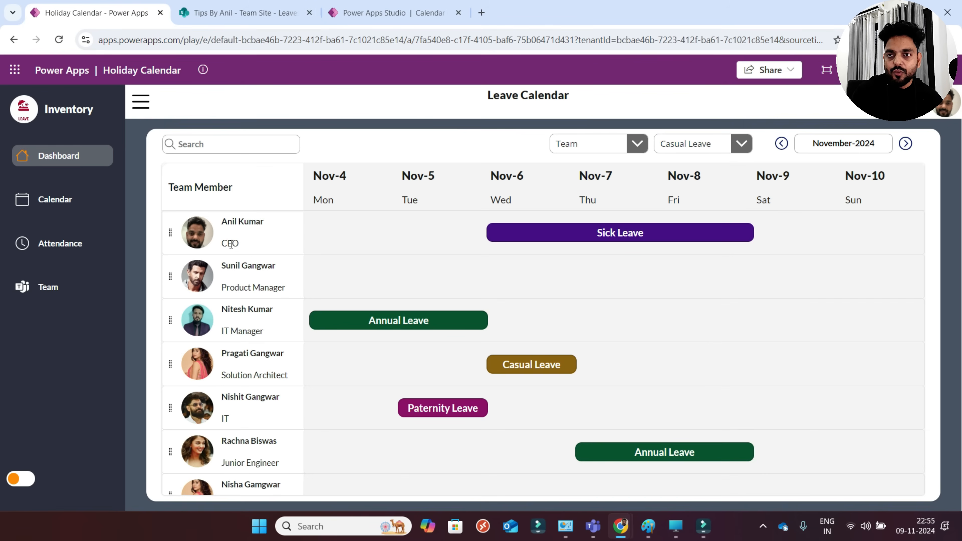
{"action": "left_click", "coordinate": [340, 12]}
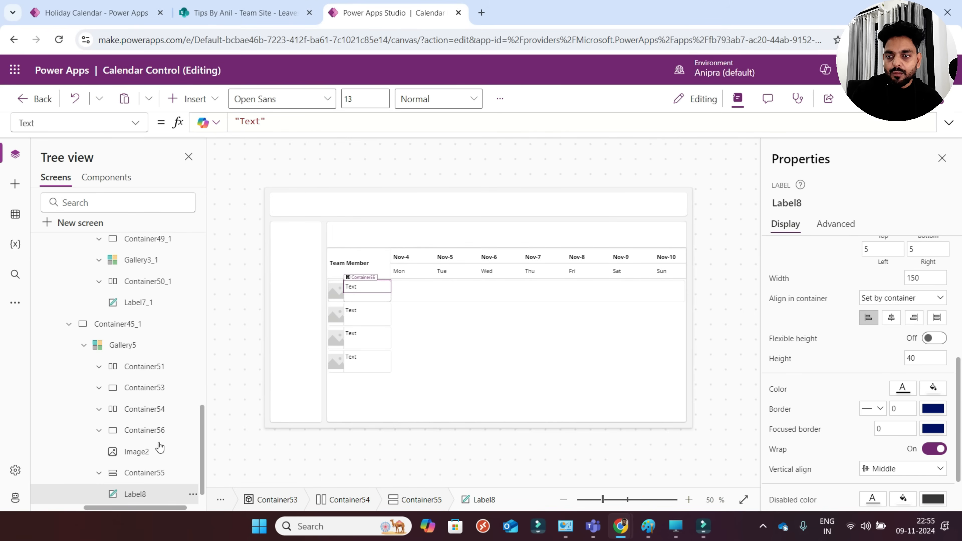
{"action": "scroll", "coordinate": [151, 472], "scroll_direction": "down", "scroll_amount": 1}
{"action": "left_click", "coordinate": [152, 454]}
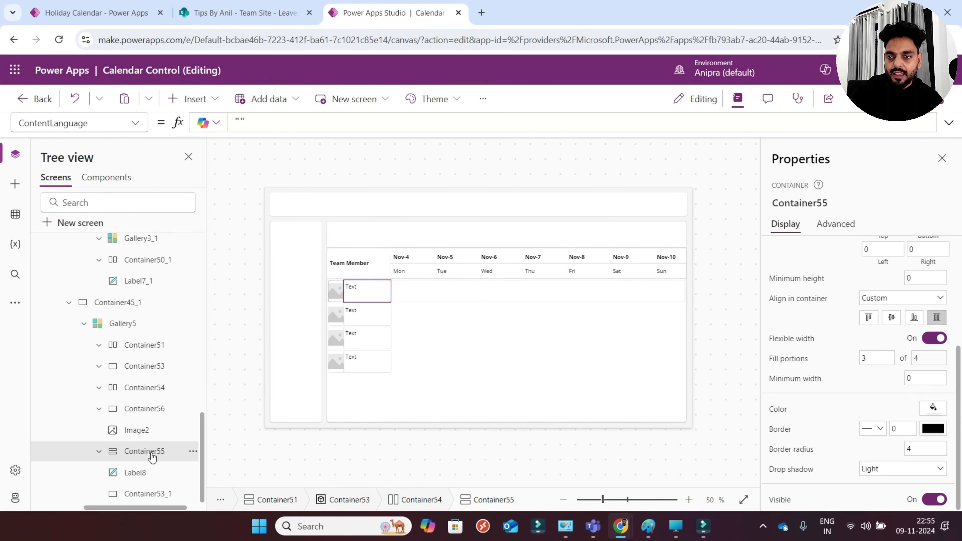
{"action": "key", "text": "ctrl+v"}
{"action": "left_click", "coordinate": [151, 469]}
{"action": "scroll", "coordinate": [151, 468], "scroll_direction": "down", "scroll_amount": 1}
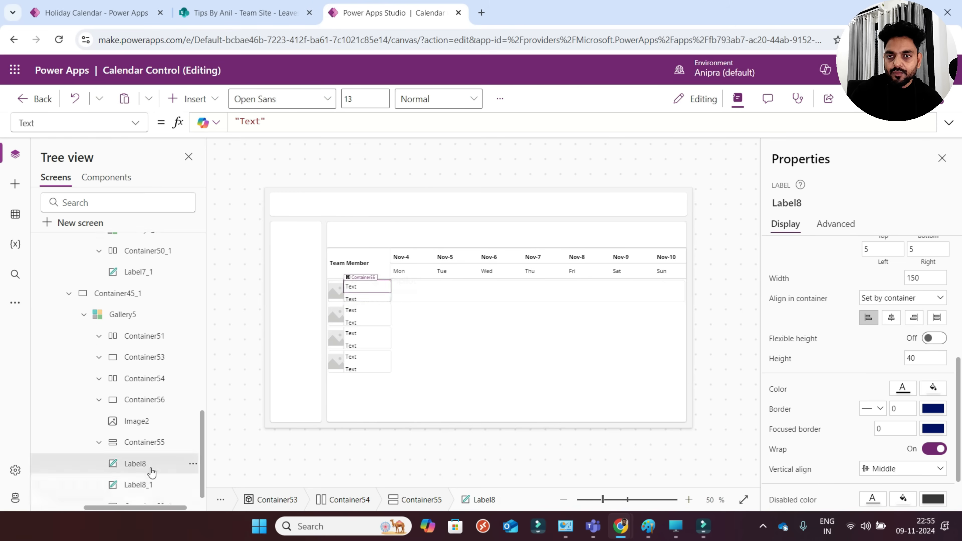
- Give Label8 and Label8_1 flexible height and stretch alignment, with minimum width and minimum height set to 0
{"action": "left_click", "coordinate": [151, 470], "text": "ctrl"}
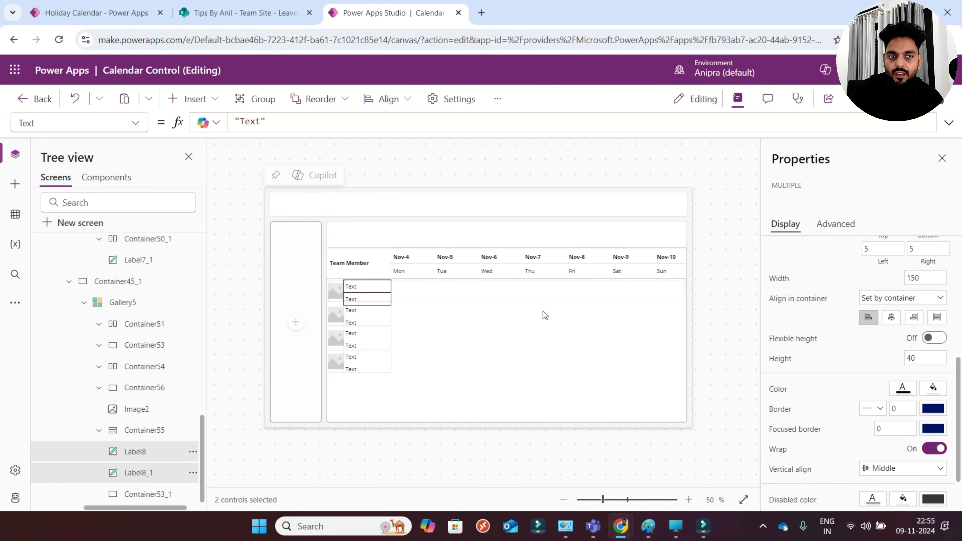
{"action": "scroll", "coordinate": [908, 364], "scroll_direction": "up", "scroll_amount": 3}
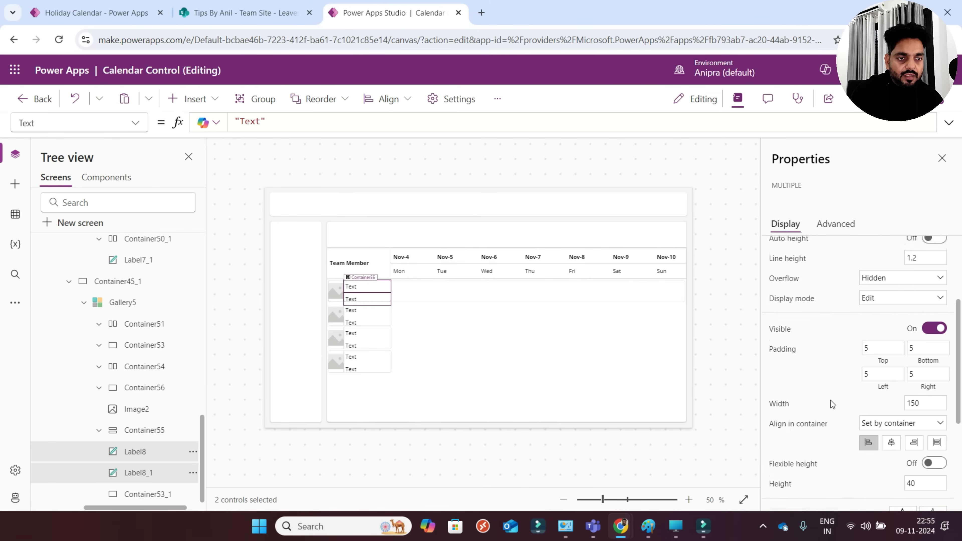
{"action": "scroll", "coordinate": [908, 360], "scroll_direction": "down", "scroll_amount": 3}
{"action": "left_click", "coordinate": [933, 337]}
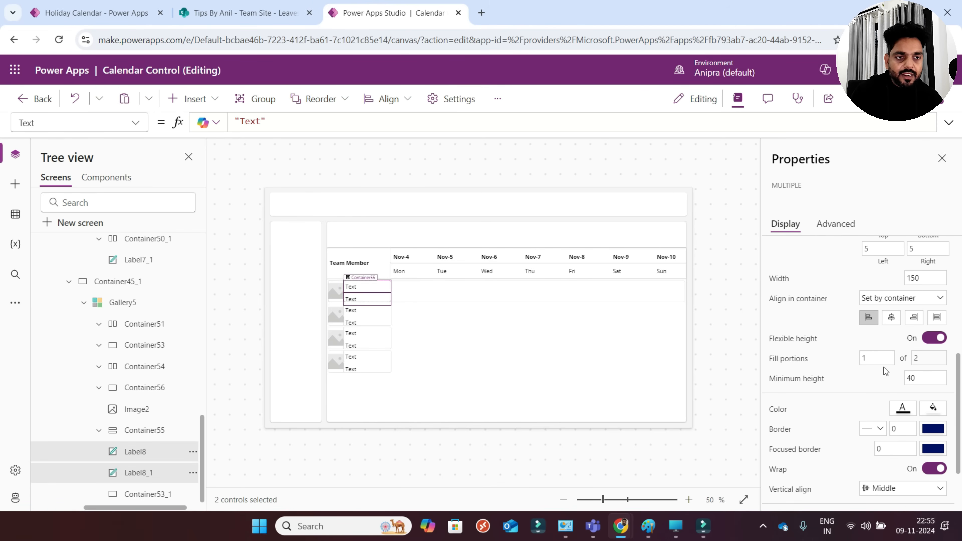
{"action": "left_click", "coordinate": [889, 277]}
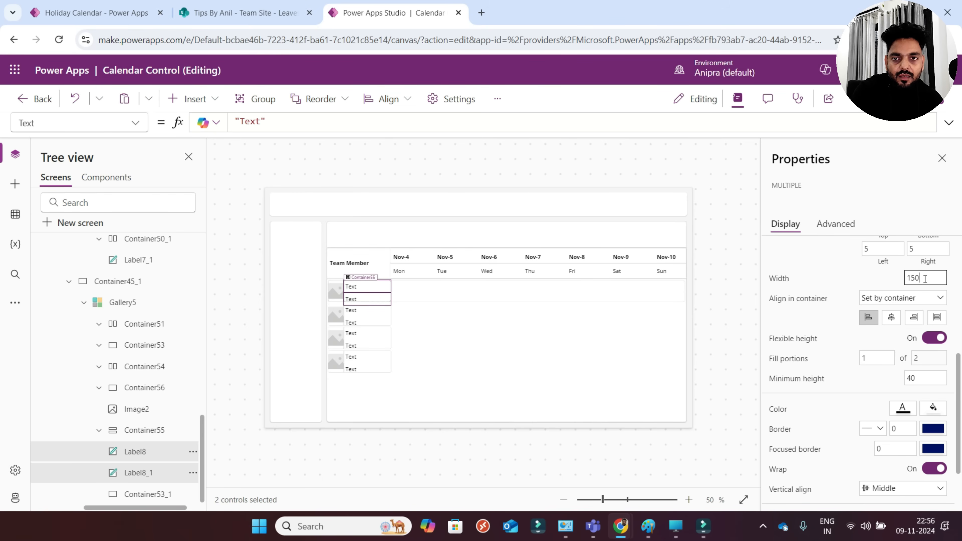
{"action": "left_click", "coordinate": [934, 317]}
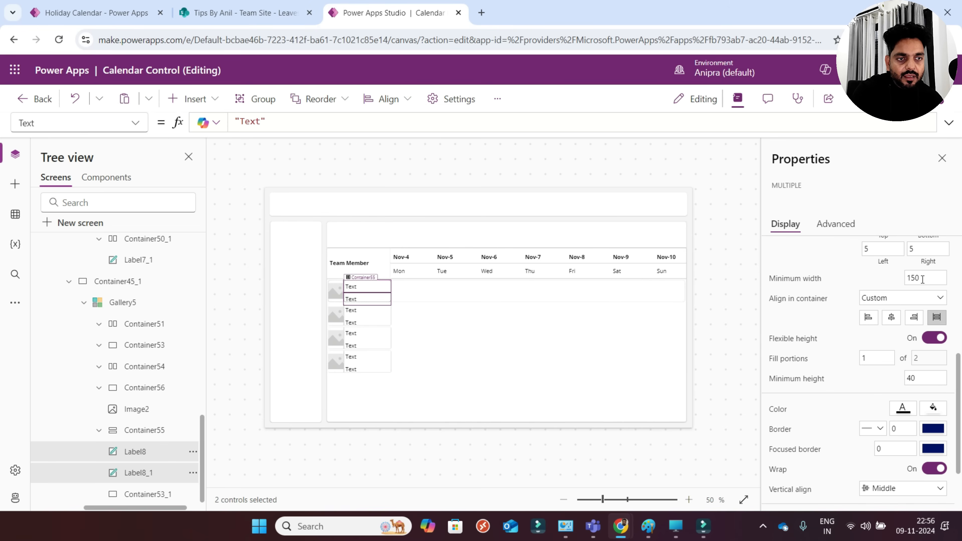
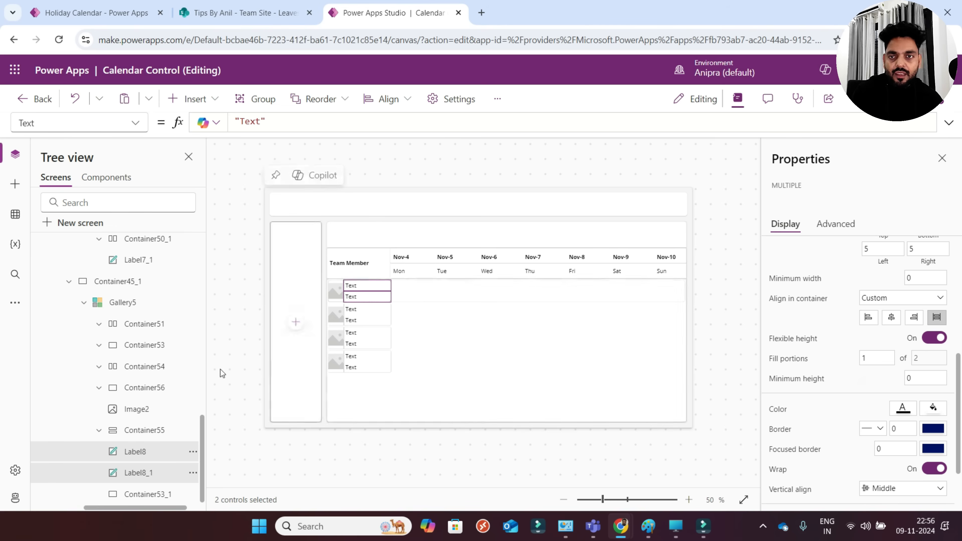
- Set the Items property of Gallery5 to LeavesAppliedByUsers
{"action": "scroll", "coordinate": [192, 296], "scroll_direction": "up", "scroll_amount": 5}
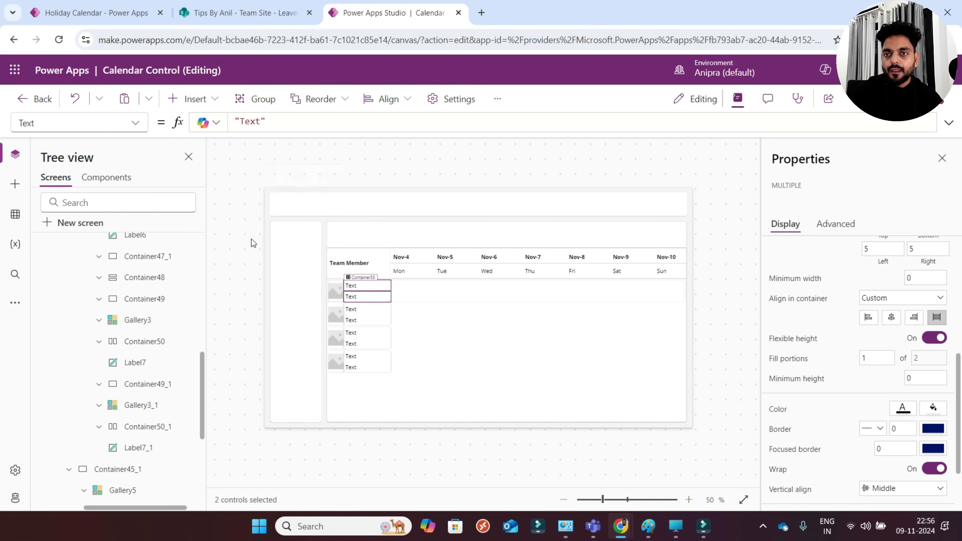
{"action": "scroll", "coordinate": [159, 436], "scroll_direction": "down", "scroll_amount": 5}
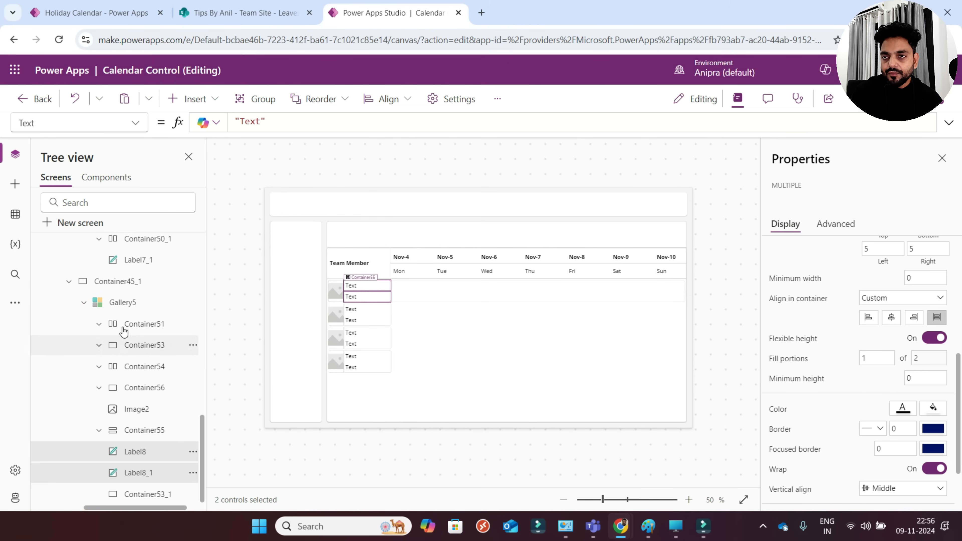
{"action": "left_click", "coordinate": [122, 302]}
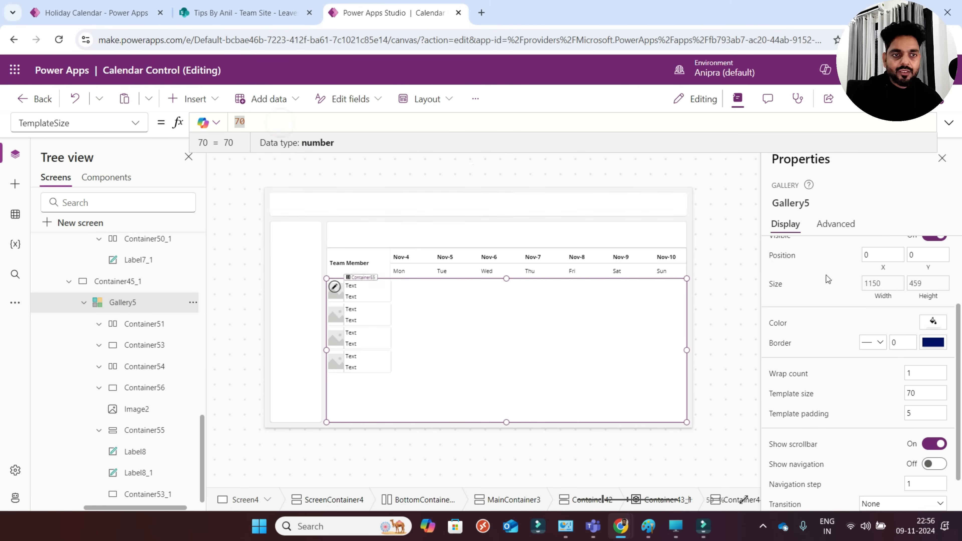
{"action": "scroll", "coordinate": [827, 279], "scroll_direction": "up", "scroll_amount": 3}
{"action": "left_click", "coordinate": [796, 252]}
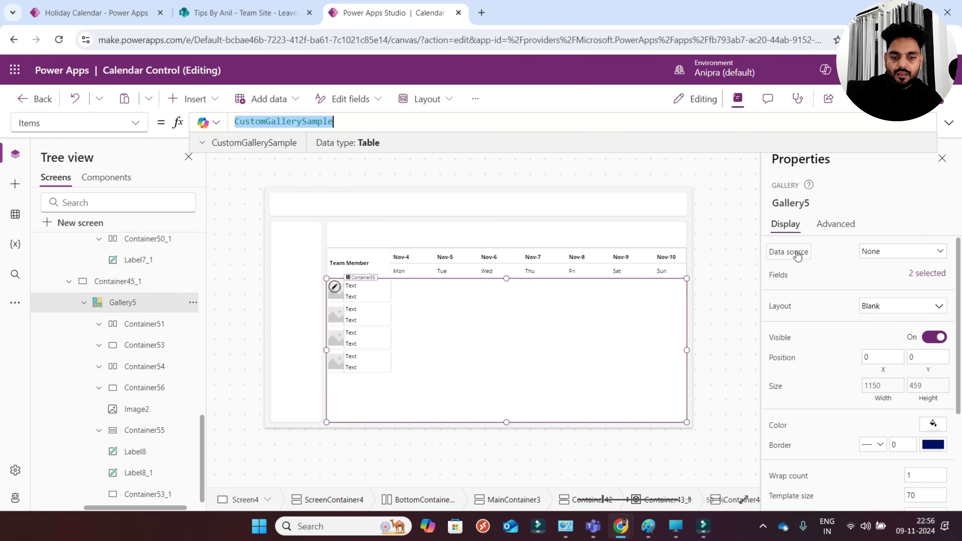
{"action": "type", "text": "LeavesAppliedByUsers"}
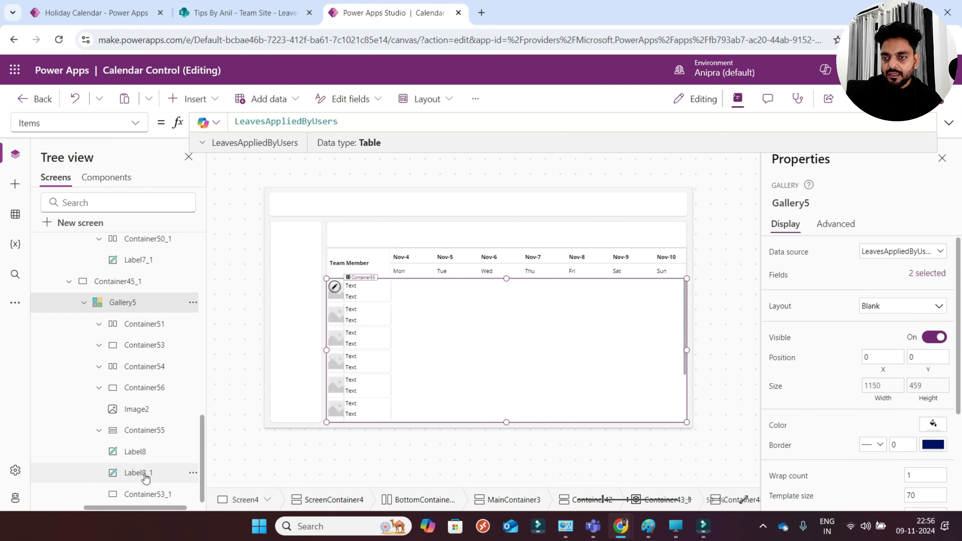
- Set the Image property of Image2 in the gallery row to ThisItem.RequestedBy.Picture
{"action": "left_click", "coordinate": [336, 291]}
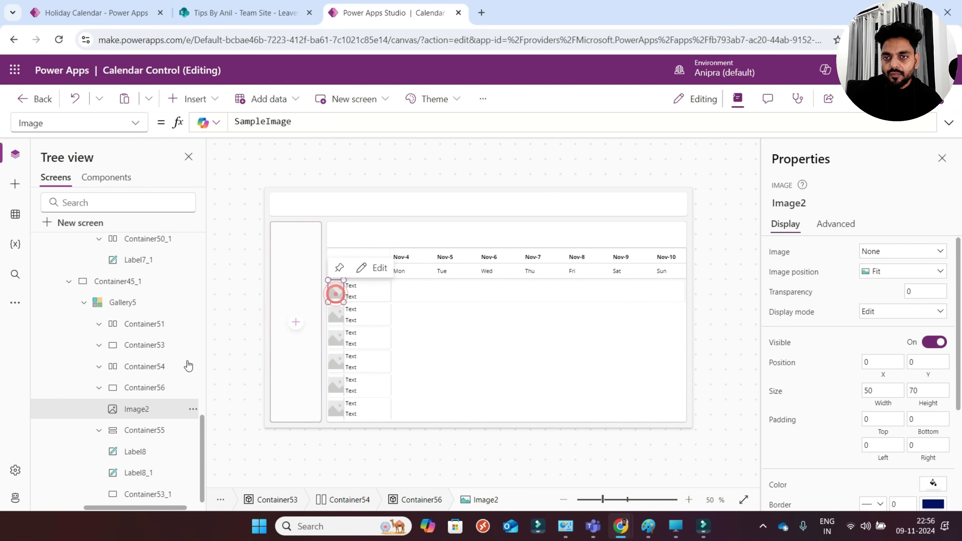
{"action": "left_click", "coordinate": [297, 122]}
{"action": "key", "text": "ctrl+a"}
{"action": "type", "text": "thisItem."}
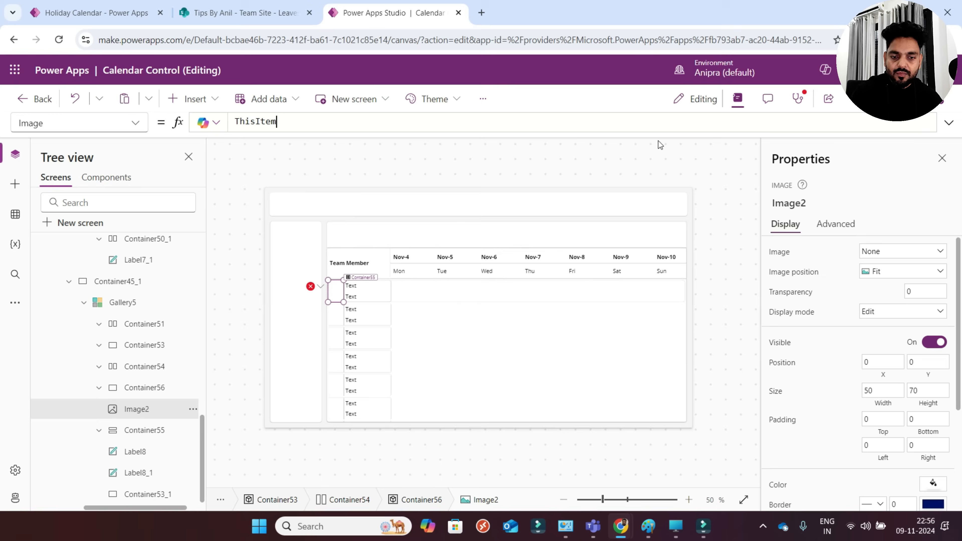
{"action": "type", "text": "RequestedBy."}
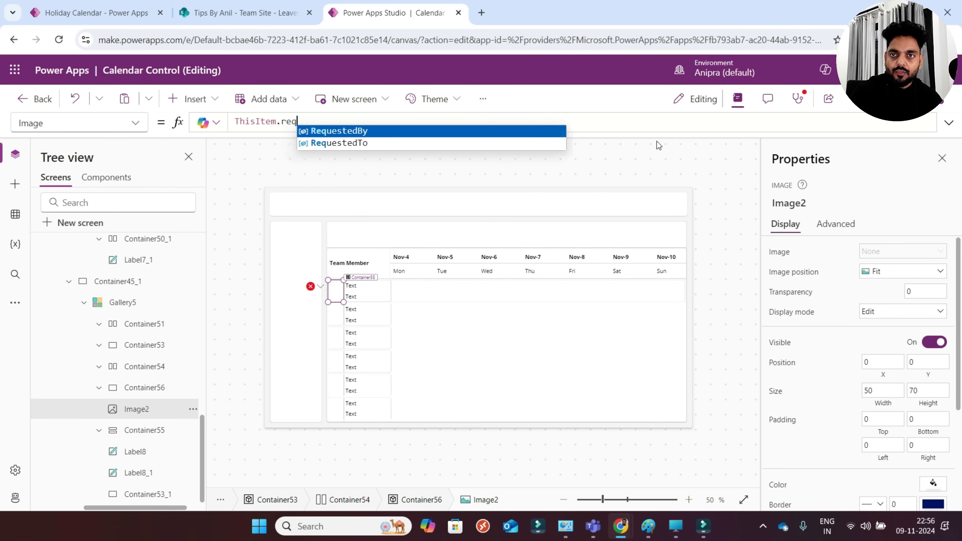
{"action": "key", "text": "Tab"}
{"action": "type", "text": "."}
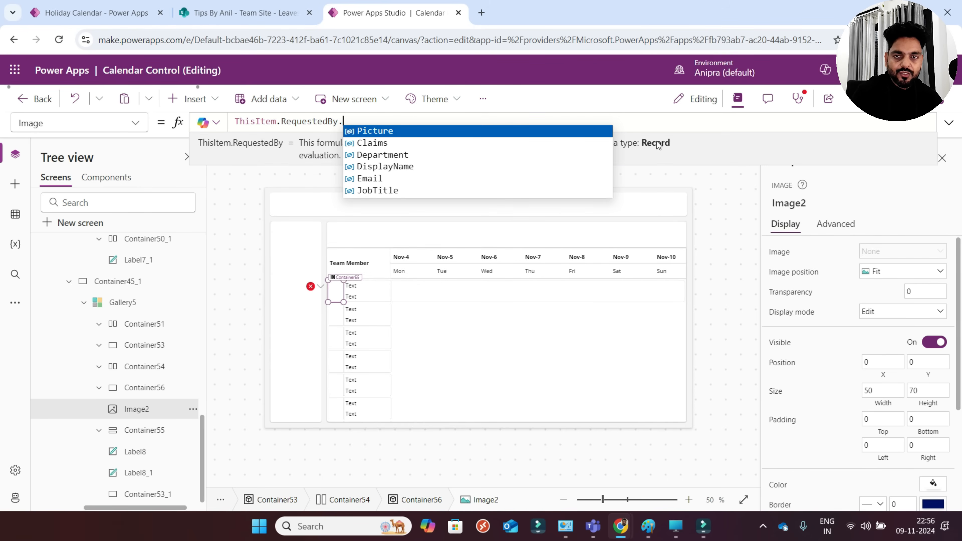
{"action": "key", "text": "Tab"}
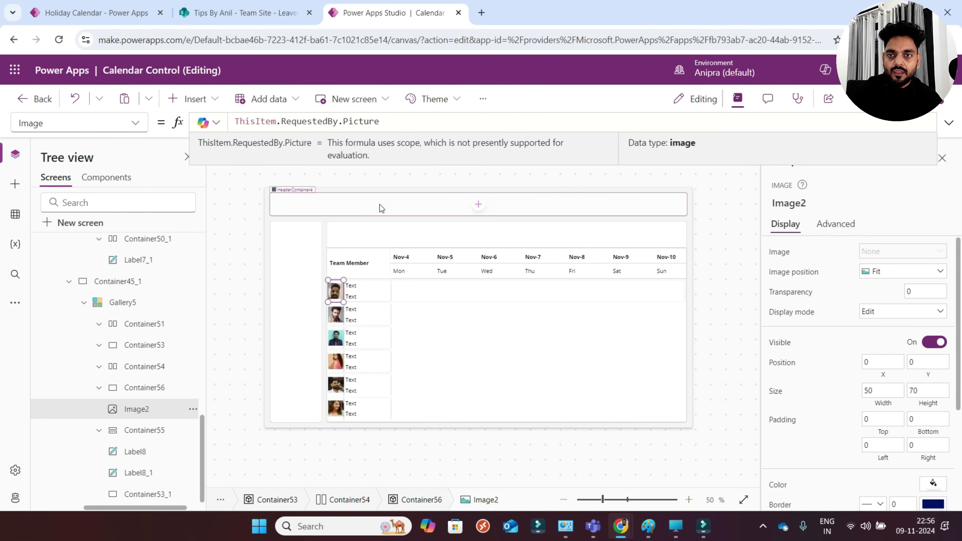
- Set the width of Image2 to 40 and its height to Self.Width
{"action": "scroll", "coordinate": [840, 390], "scroll_direction": "down", "scroll_amount": 4}
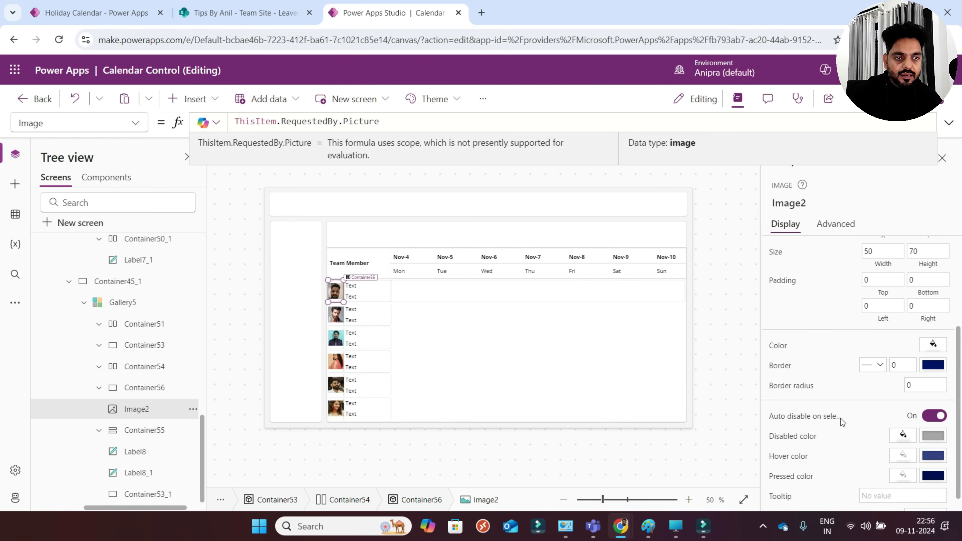
{"action": "scroll", "coordinate": [866, 392], "scroll_direction": "up", "scroll_amount": 4}
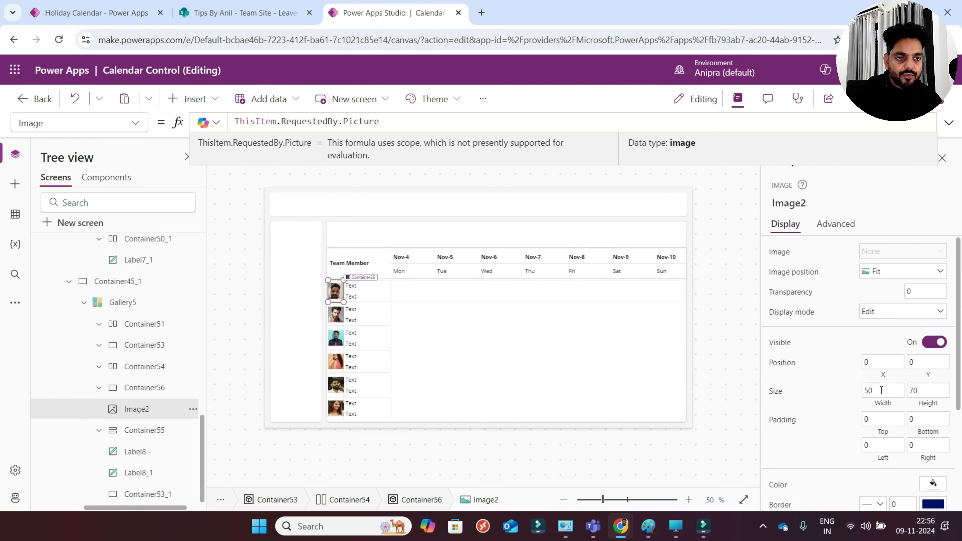
{"action": "left_click", "coordinate": [883, 408]}
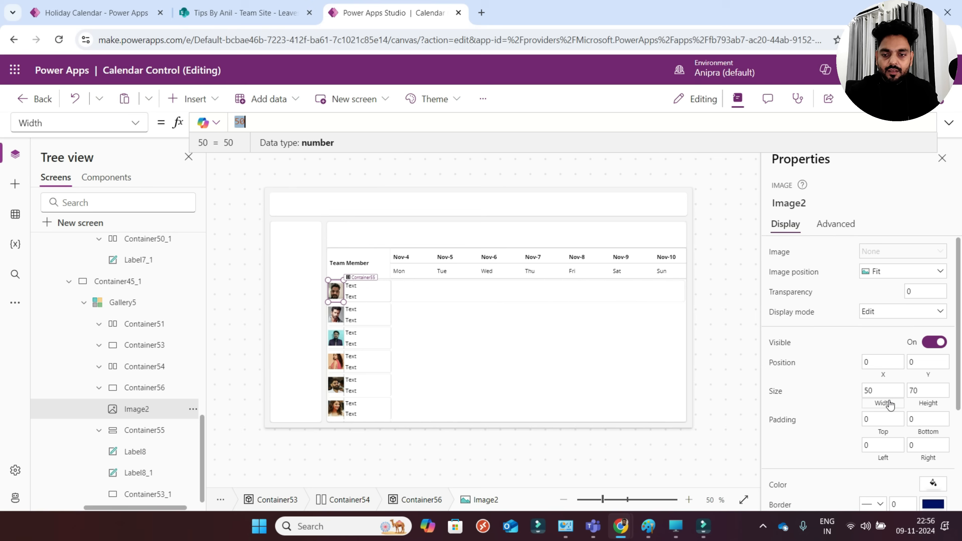
{"action": "type", "text": "40"}
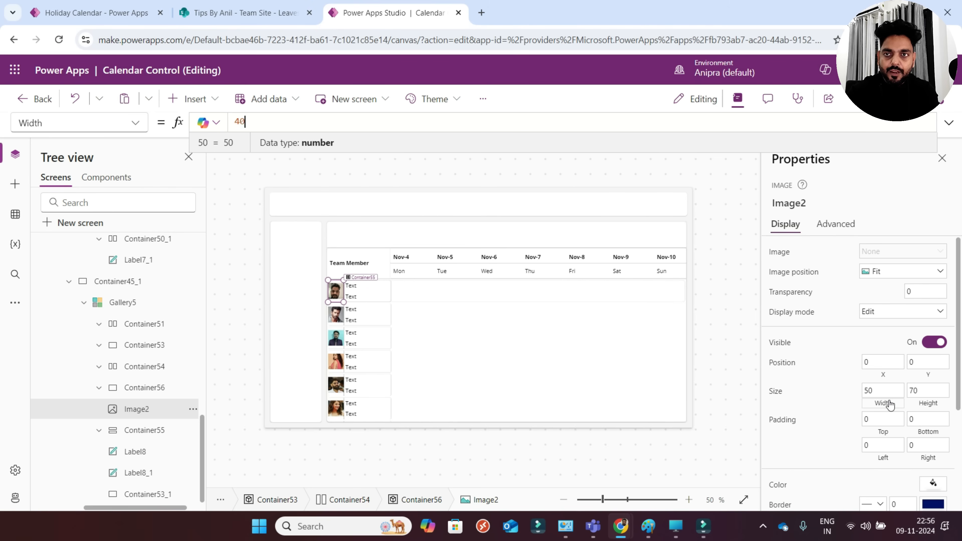
{"action": "left_click", "coordinate": [931, 404]}
{"action": "type", "text": "self.Width"}
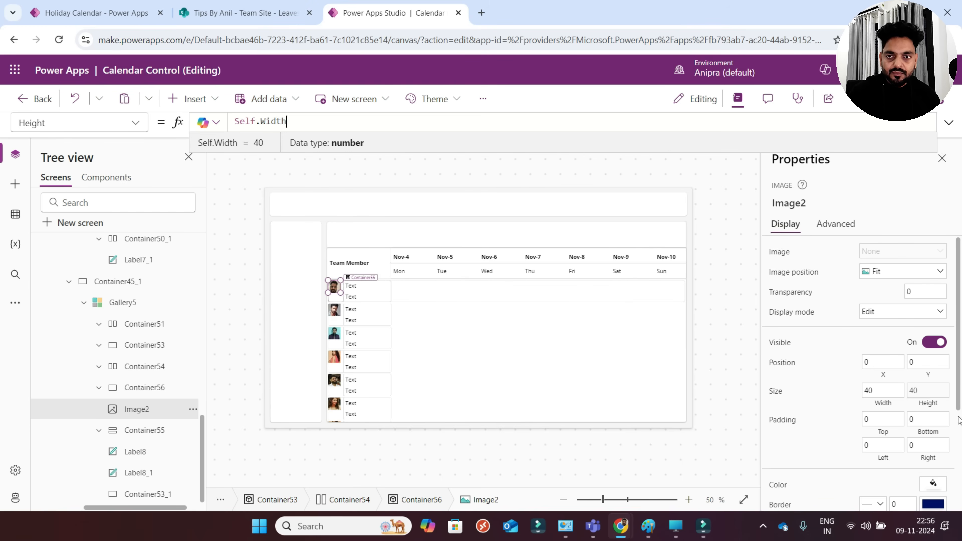
- Round Image2 with a border radius of 40 and preview the screen
{"action": "scroll", "coordinate": [934, 466], "scroll_direction": "down", "scroll_amount": 3}
{"action": "left_click", "coordinate": [910, 404]}
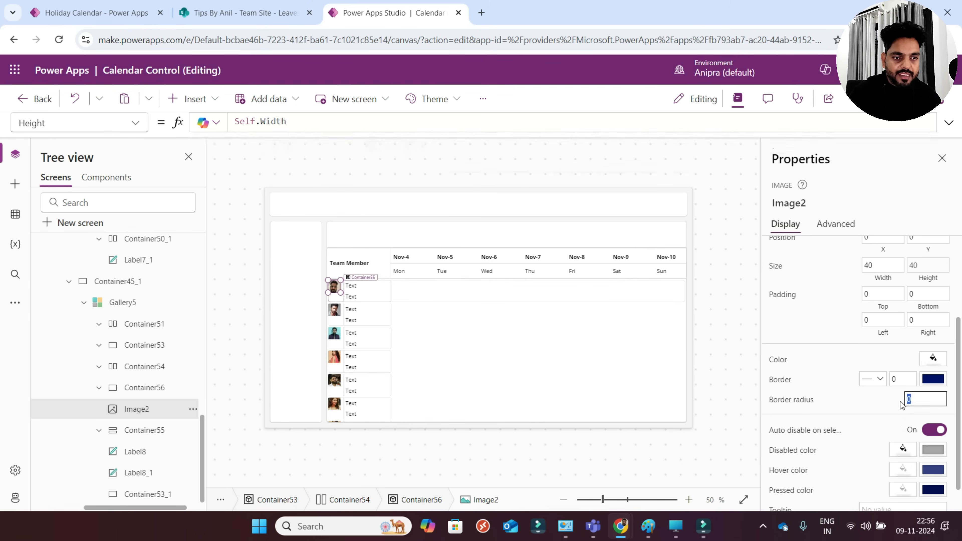
{"action": "key", "text": "BackSpace"}
{"action": "type", "text": "40"}
{"action": "key", "text": "Return"}
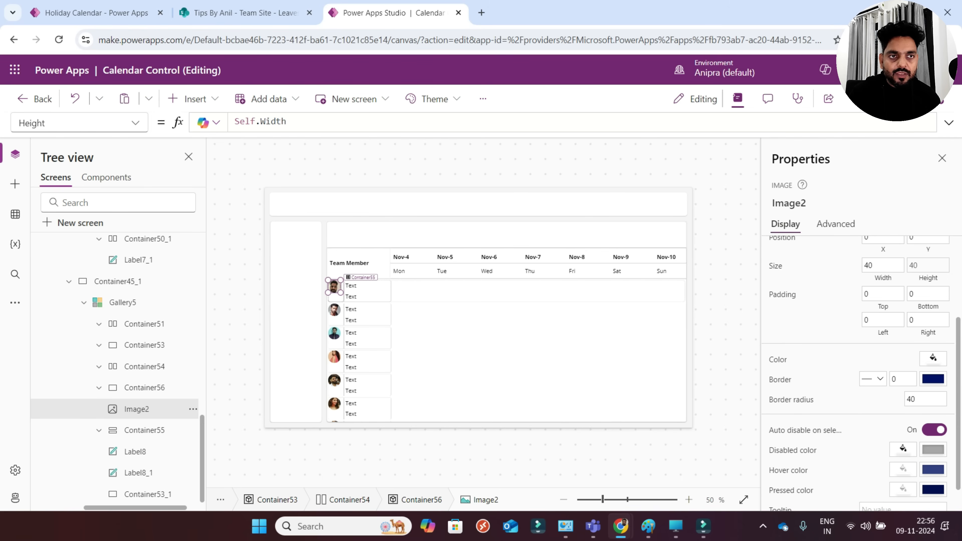
{"action": "left_click", "coordinate": [737, 98]}
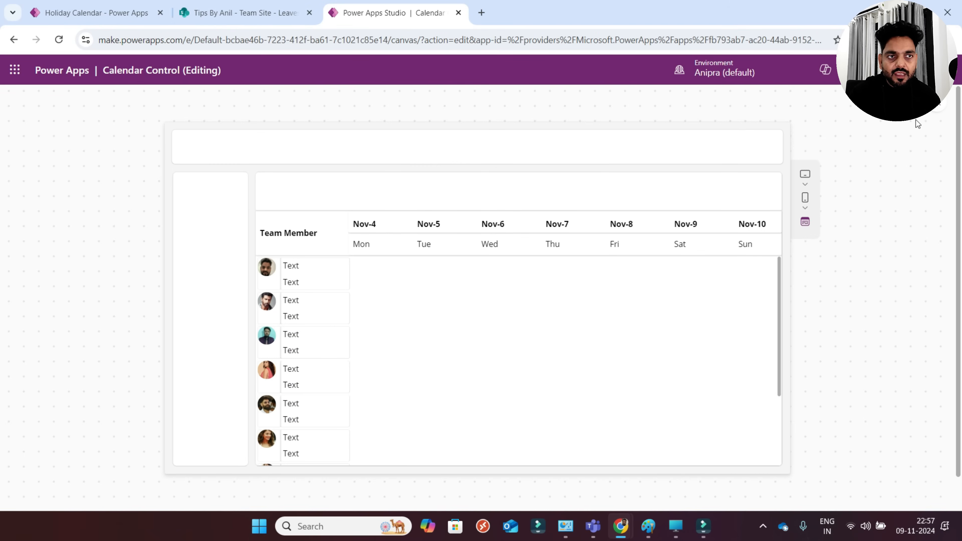
{"action": "left_click", "coordinate": [942, 113]}
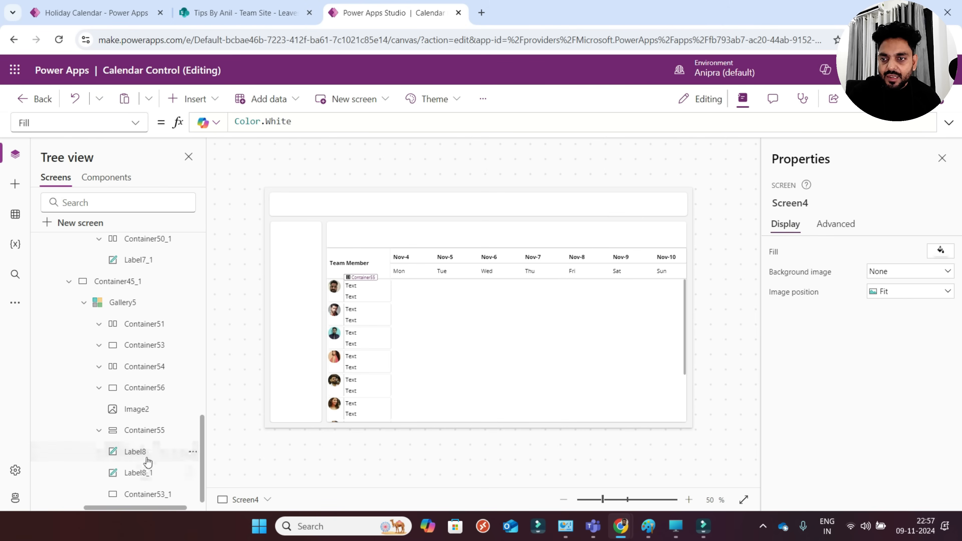
- Set the Y position of Image2 to (Parent.Width-Self.Width)/2
{"action": "left_click", "coordinate": [144, 408]}
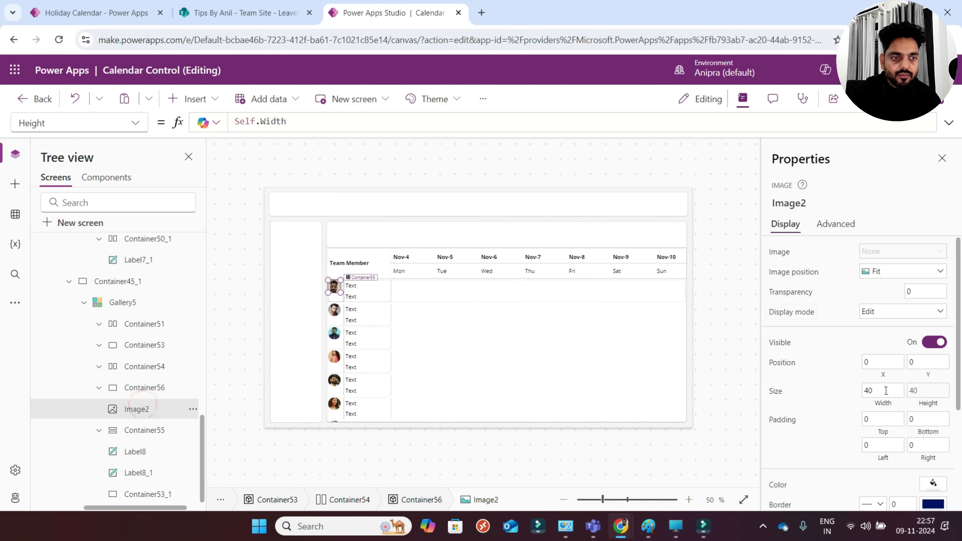
{"action": "left_click", "coordinate": [914, 377]}
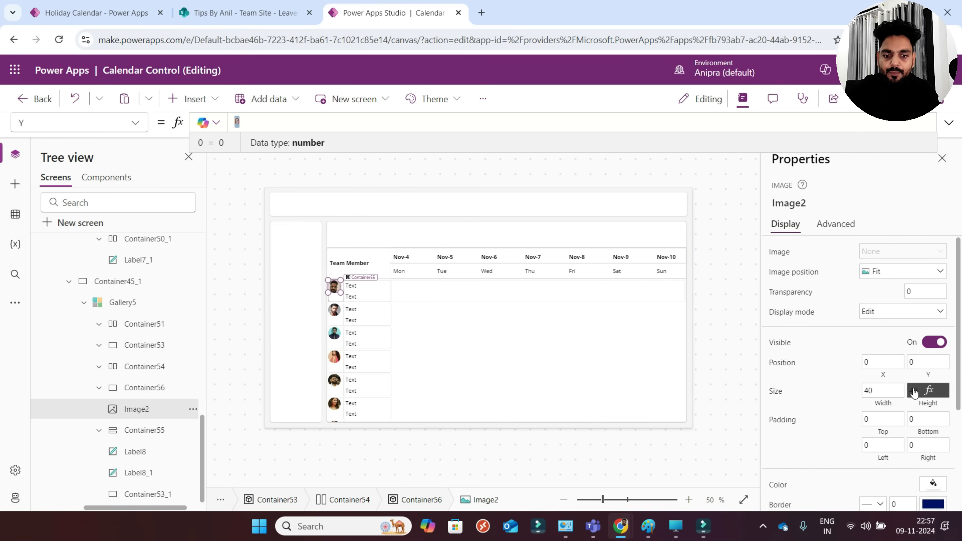
{"action": "type", "text": "(pare"}
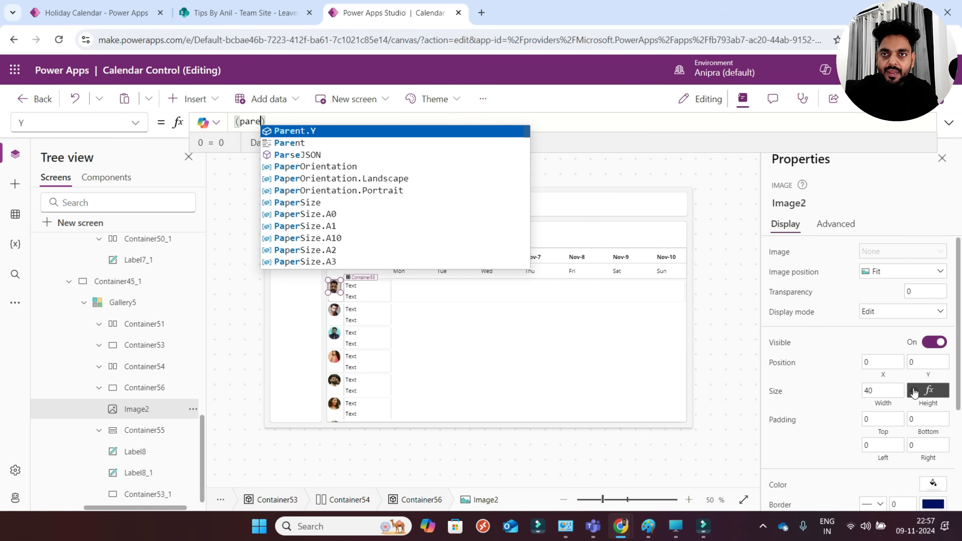
{"action": "type", "text": "nt.Width"}
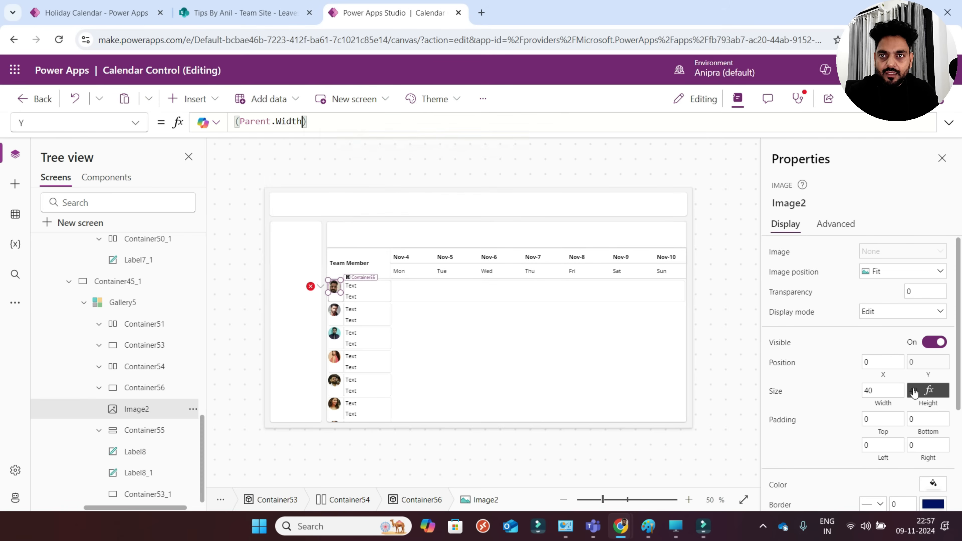
{"action": "type", "text": "-Self.wi"}
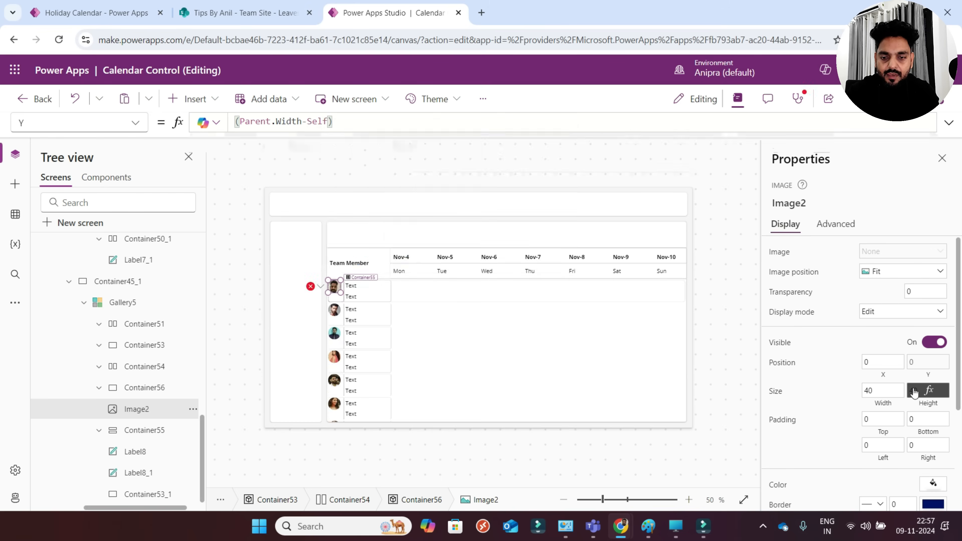
{"action": "type", "text": "dth)/2"}
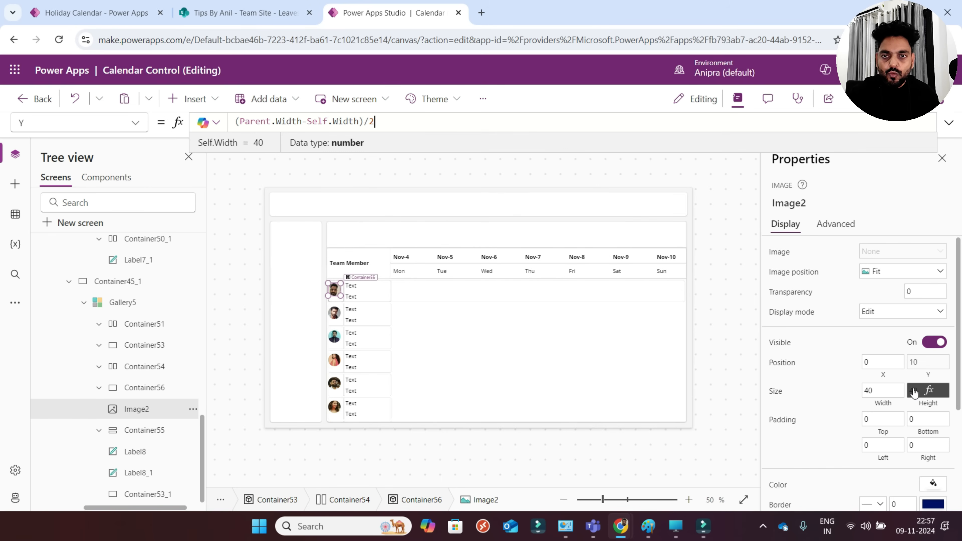
- Set the X position of Image2 to (Parent.Width-Self.Width)/2
{"action": "left_click", "coordinate": [887, 376]}
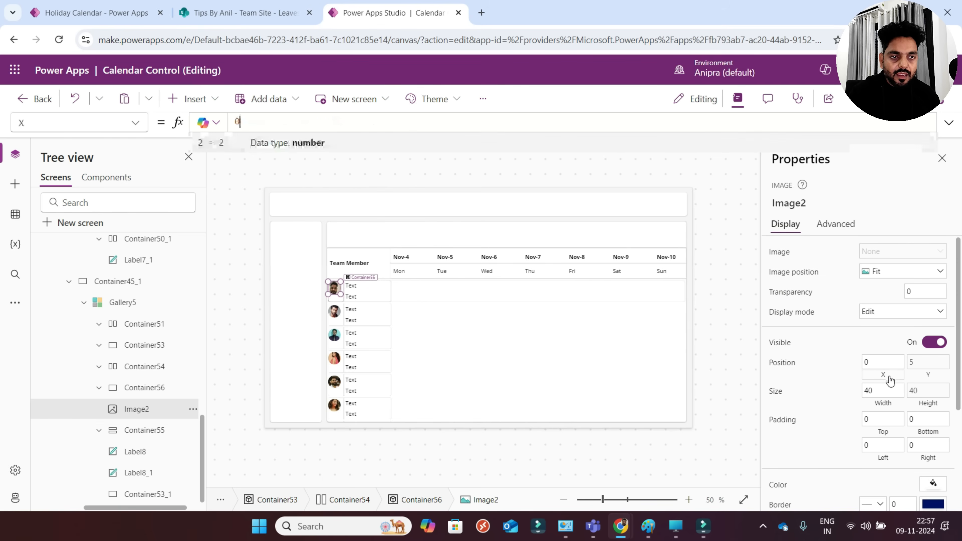
{"action": "type", "text": "(pare"}
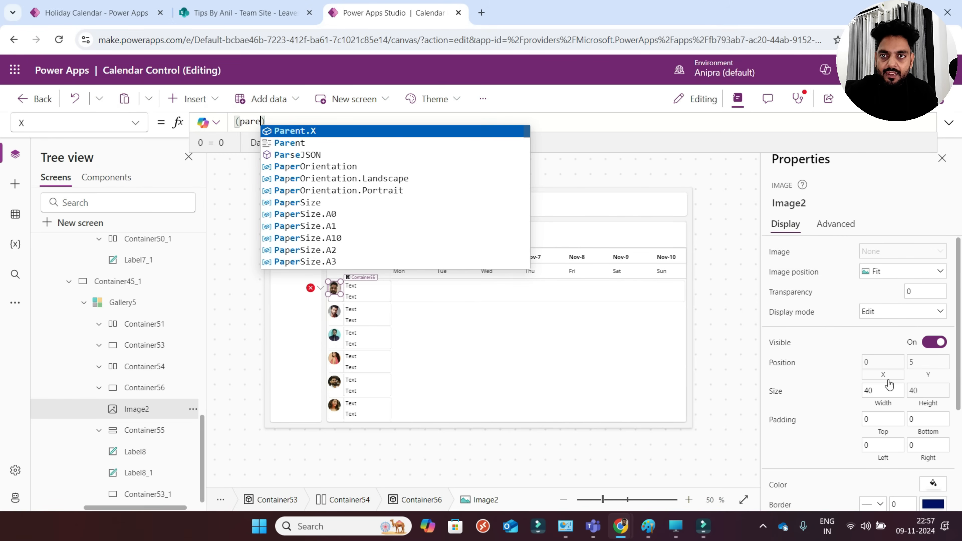
{"action": "type", "text": "nt.width"}
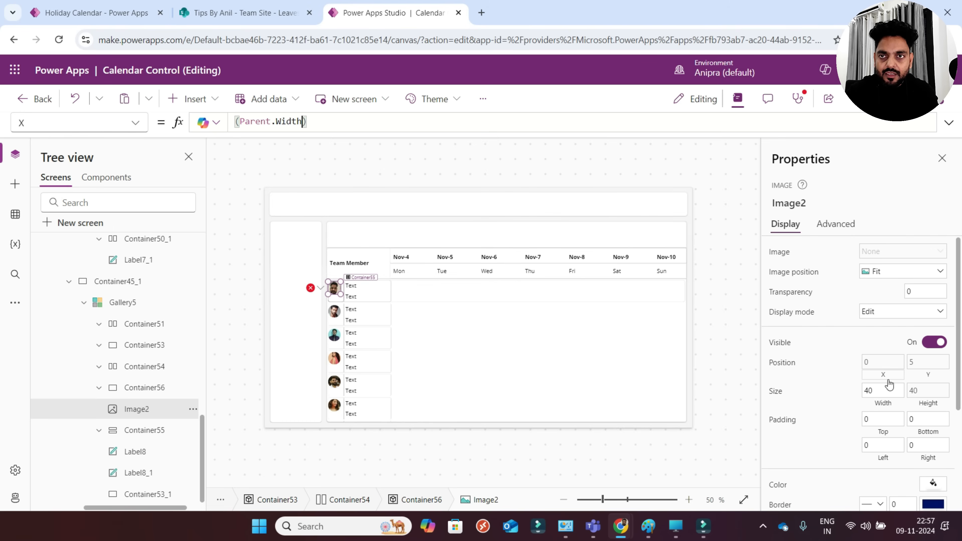
{"action": "type", "text": "-Self.w"}
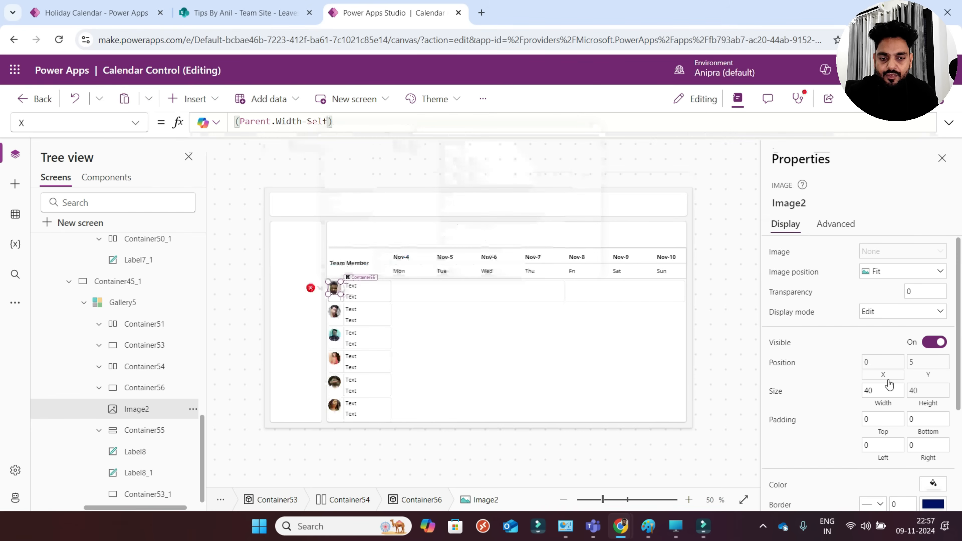
{"action": "type", "text": "idth"}
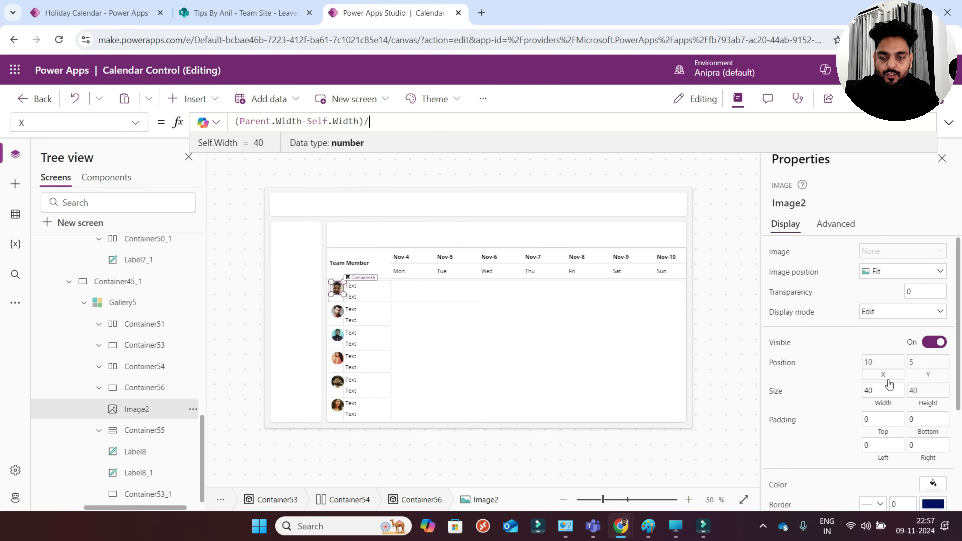
- Change the Y position formula of Image2 to (Parent.Height-Self.Height)/2
{"action": "left_click", "coordinate": [925, 376]}
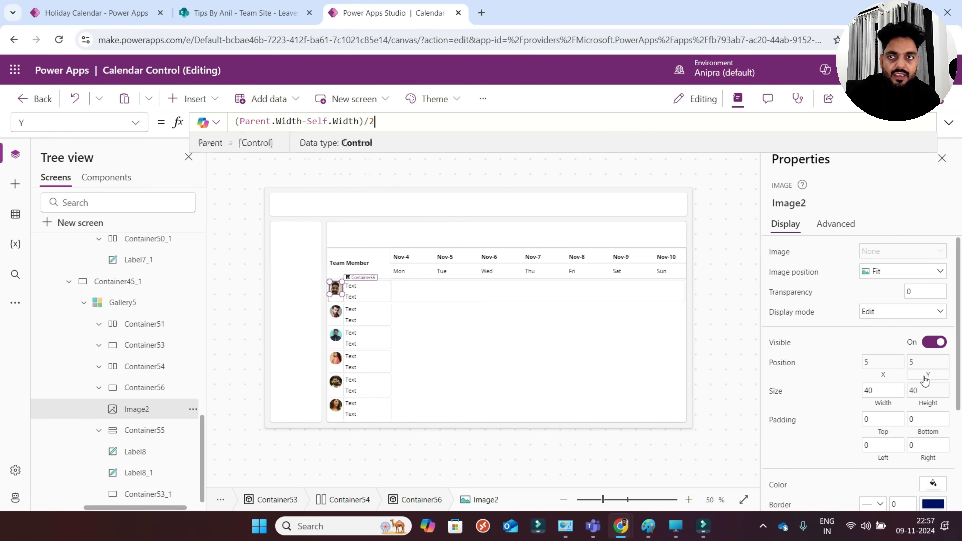
{"action": "type", "text": "Height"}
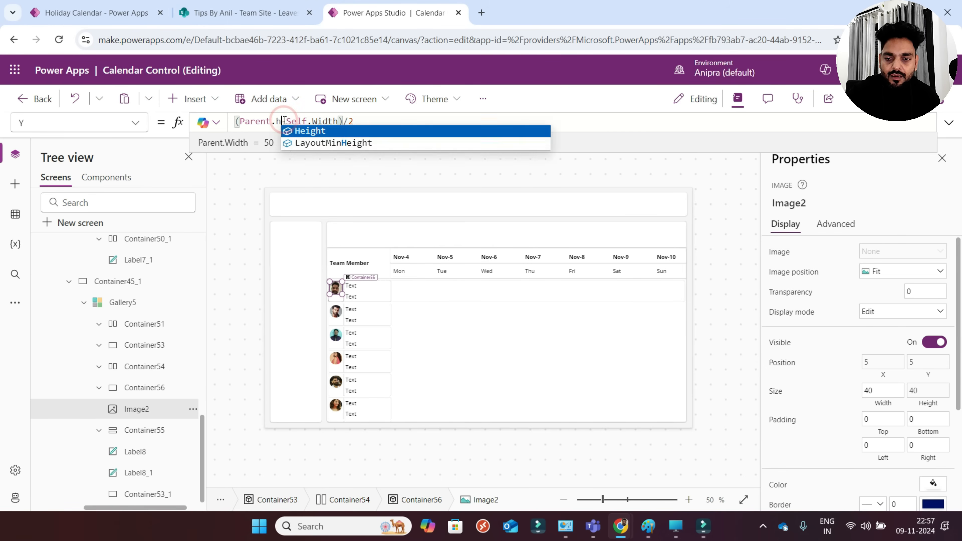
{"action": "left_click", "coordinate": [350, 125]}
{"action": "type", "text": "Height-"}
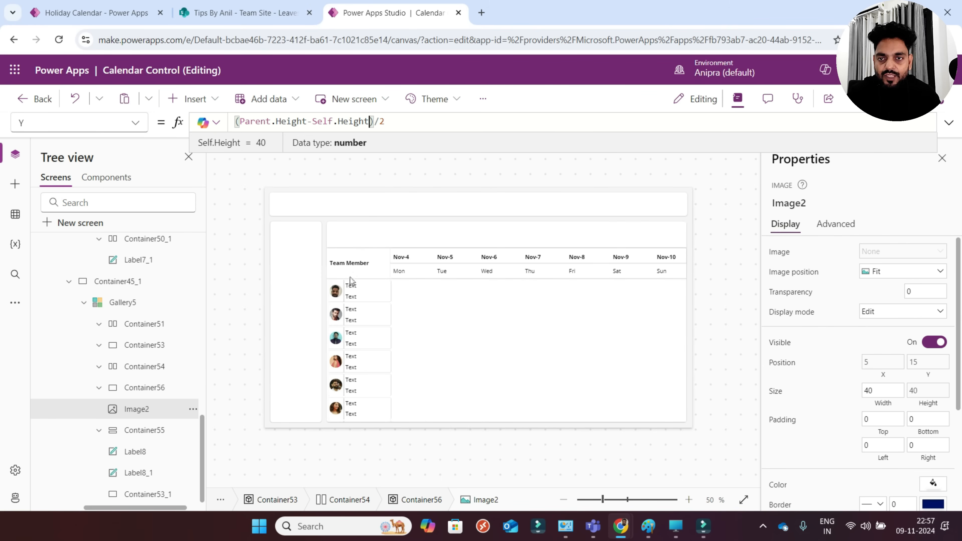
- Check the finished Holiday Calendar app for reference and set the Text of Label8 to ThisItem.RequestedBy.DisplayName
{"action": "left_click", "coordinate": [149, 451]}
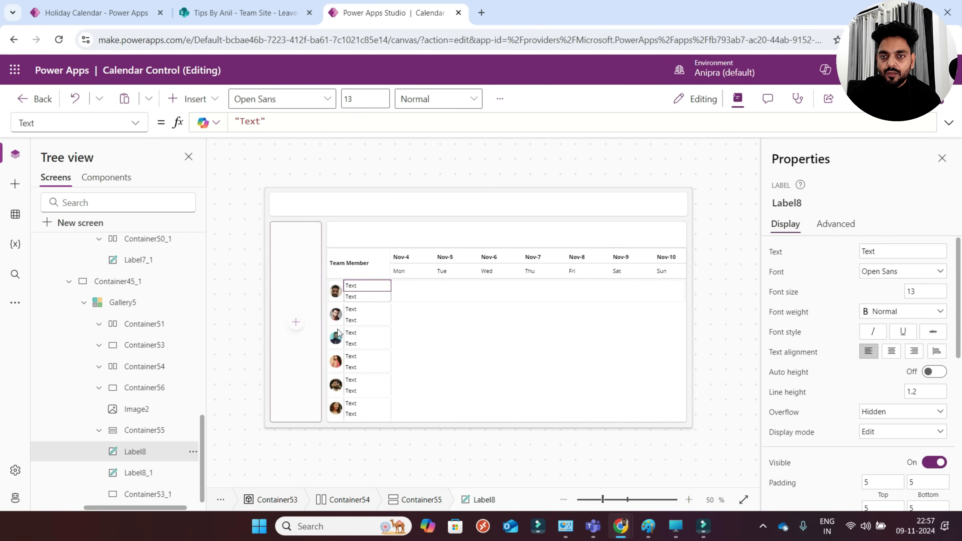
{"action": "left_click", "coordinate": [133, 5]}
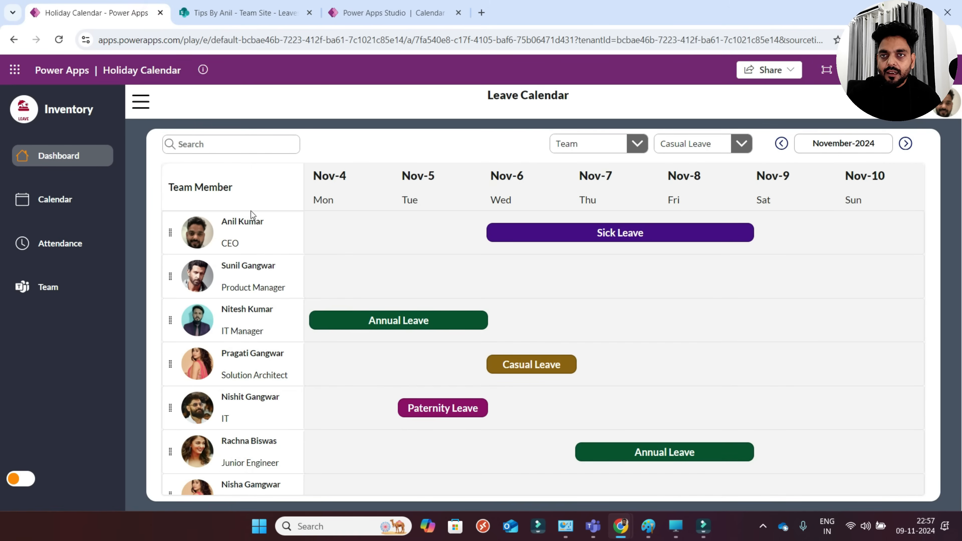
{"action": "left_click", "coordinate": [378, 14]}
{"action": "left_click", "coordinate": [292, 121]}
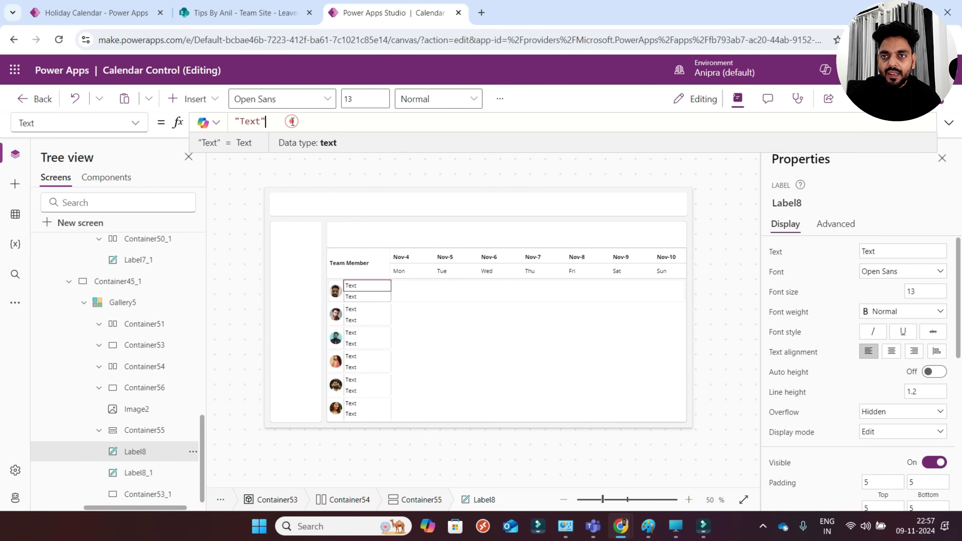
{"action": "type", "text": "ThisItem"}
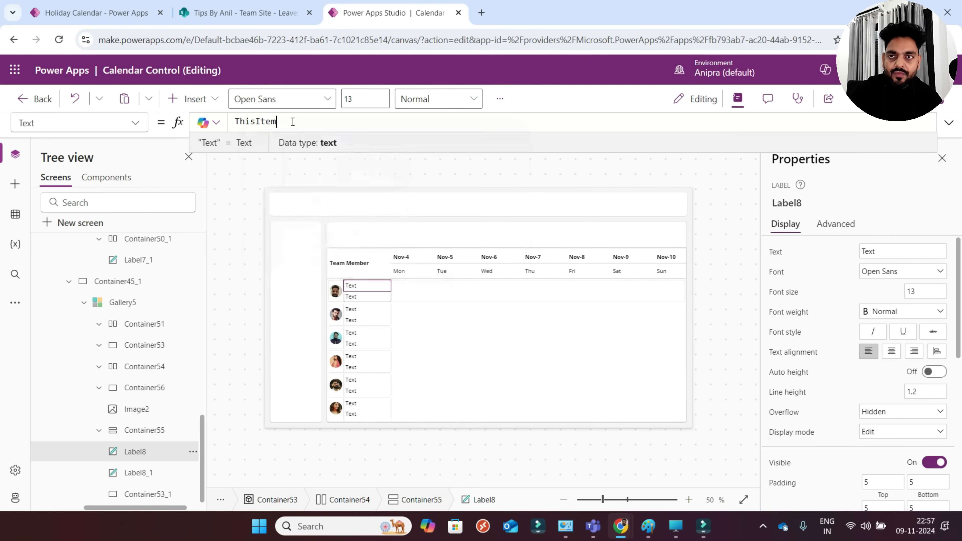
{"action": "type", "text": ".RequestedBy.d"}
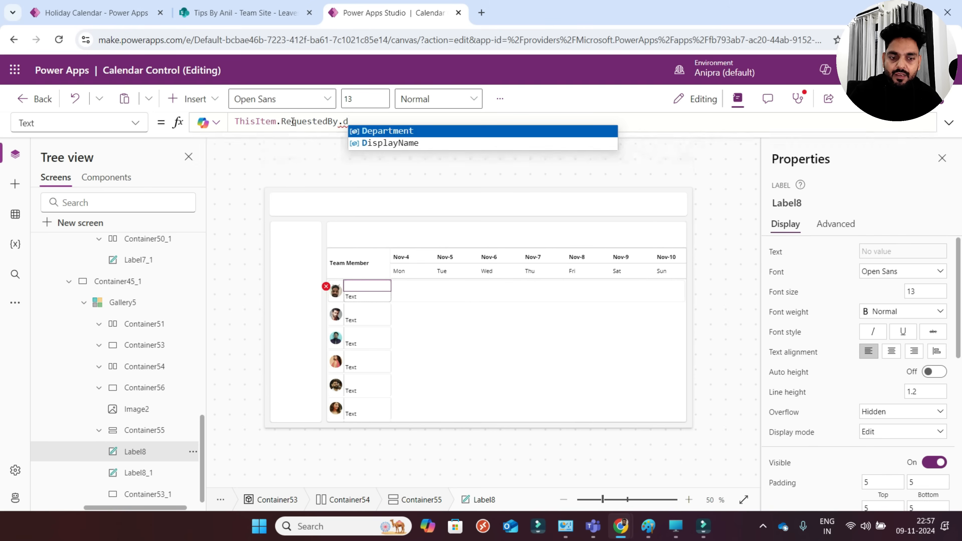
{"action": "key", "text": "Down"}
{"action": "key", "text": "Tab"}
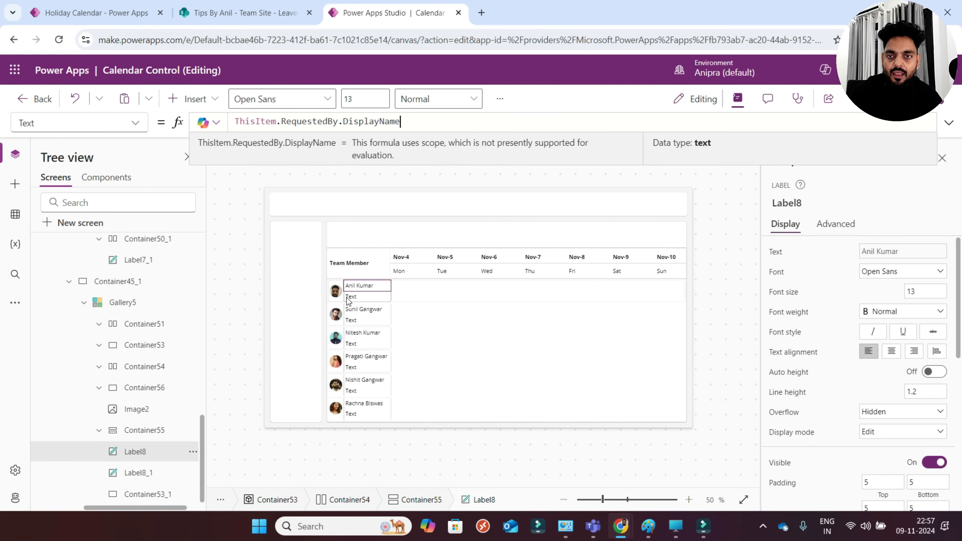
- Reuse Label8's formula for the Text of Label8_1, changing the field so it reads ThisItem.RequestedBy.JobTitle
{"action": "left_click", "coordinate": [347, 297]}
{"action": "left_click", "coordinate": [303, 121]}
{"action": "left_click", "coordinate": [301, 122]}
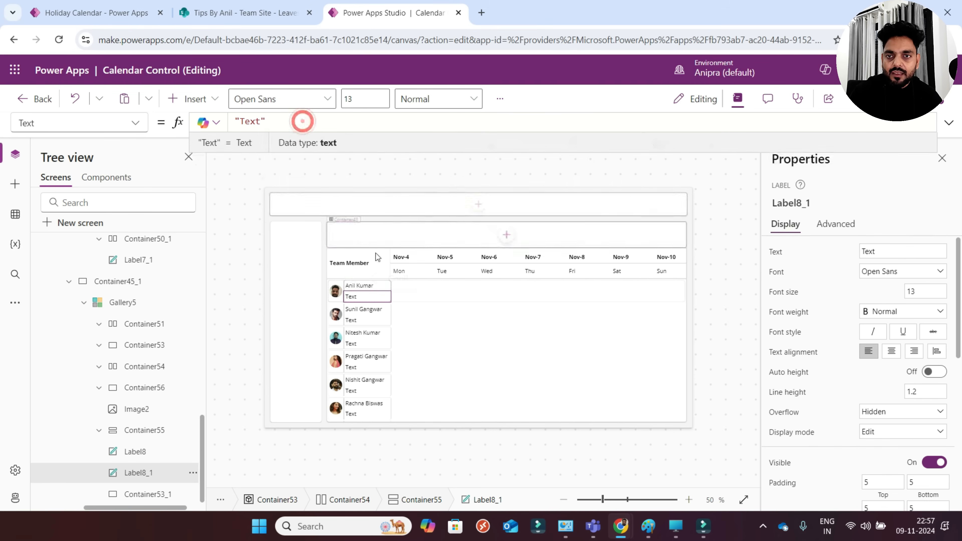
{"action": "left_click", "coordinate": [374, 285]}
{"action": "triple_click", "coordinate": [400, 121]}
{"action": "key", "text": "ctrl+c"}
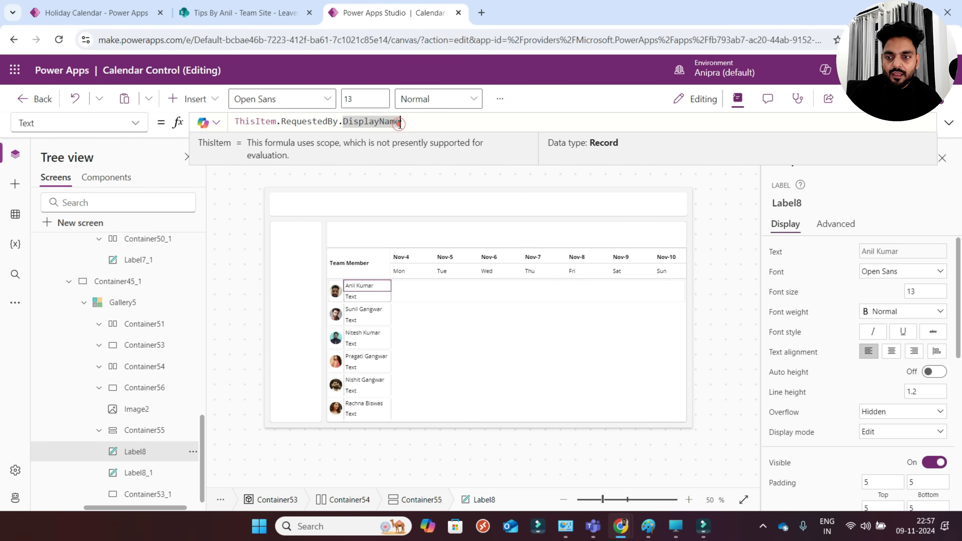
{"action": "left_click", "coordinate": [350, 296]}
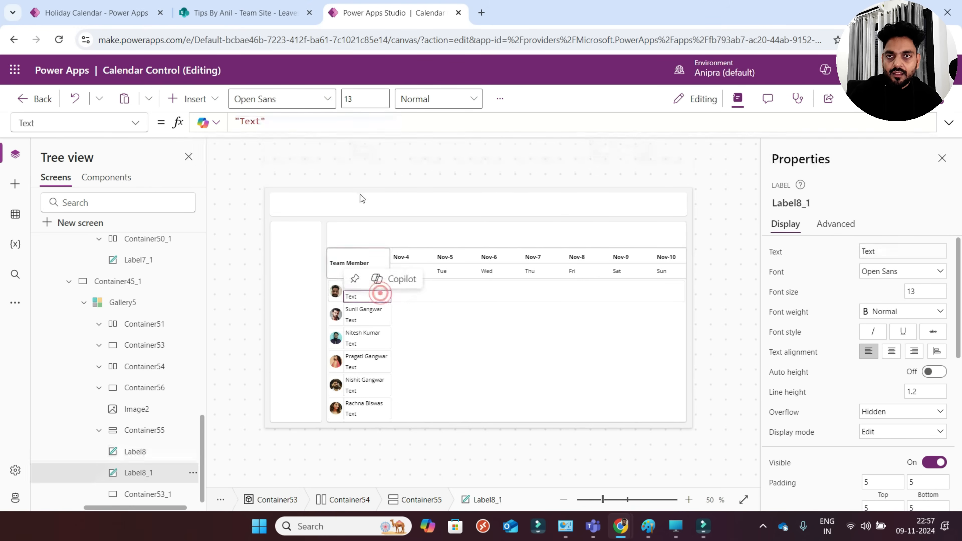
{"action": "triple_click", "coordinate": [341, 121]}
{"action": "key", "text": "ctrl+v"}
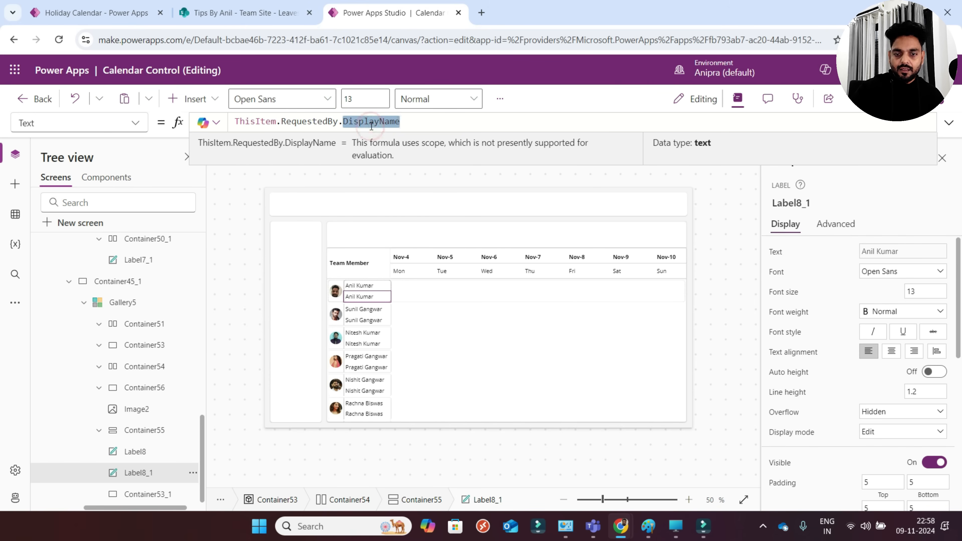
{"action": "type", "text": "."}
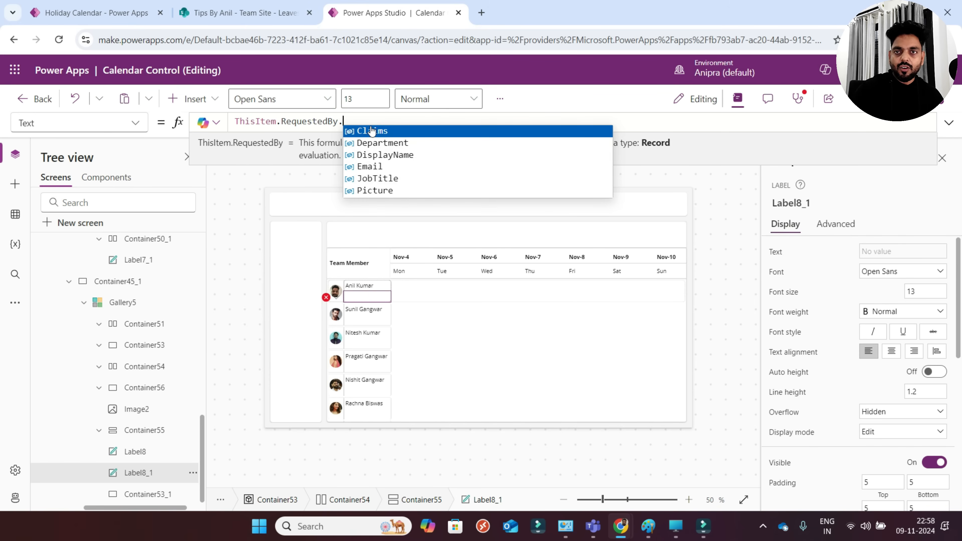
{"action": "left_click", "coordinate": [388, 178]}
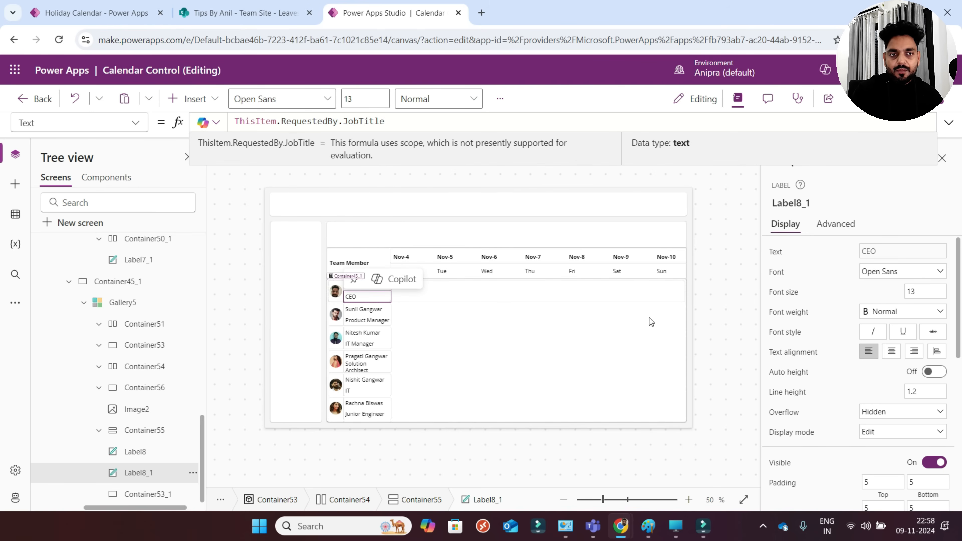
- Set the font size of the job title label Label8_1 to 10
{"action": "left_click", "coordinate": [772, 294]}
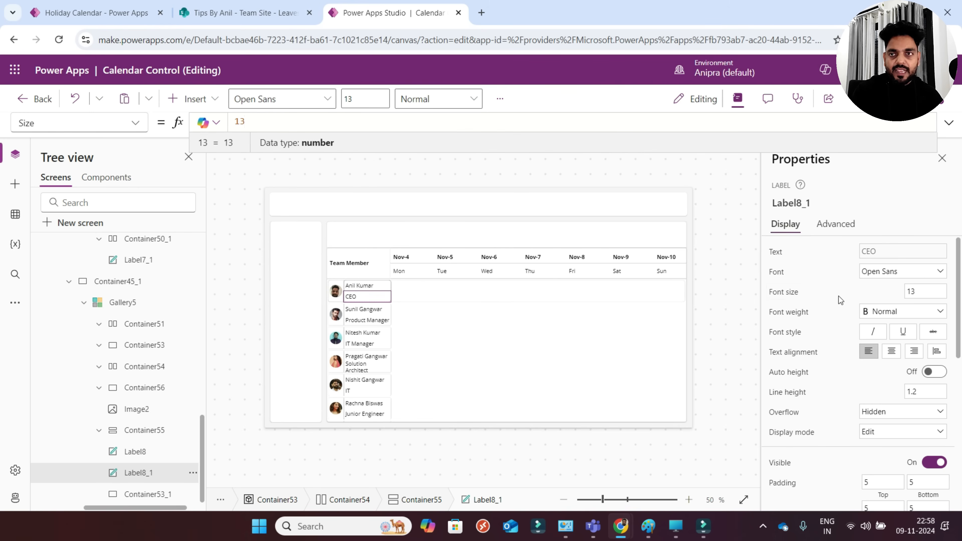
{"action": "type", "text": "10"}
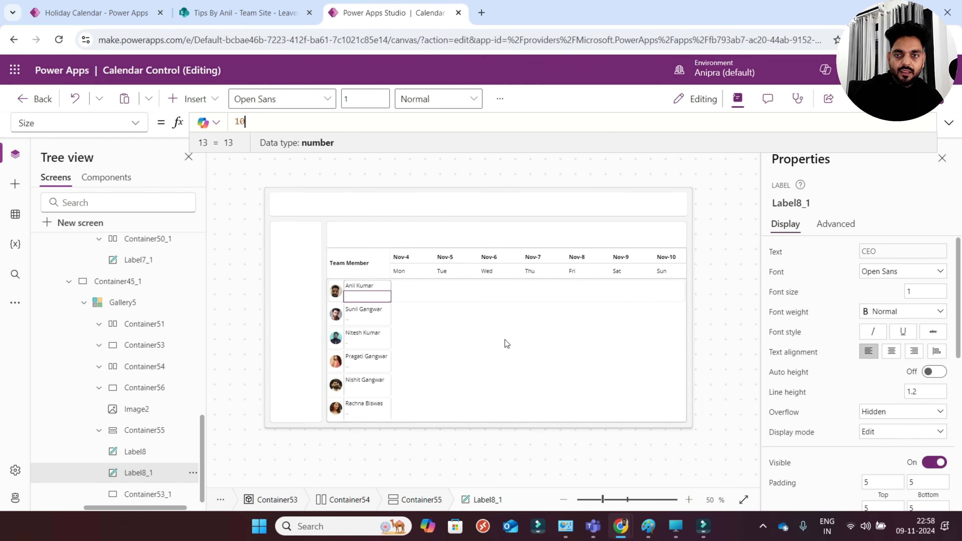
{"action": "left_click", "coordinate": [369, 333]}
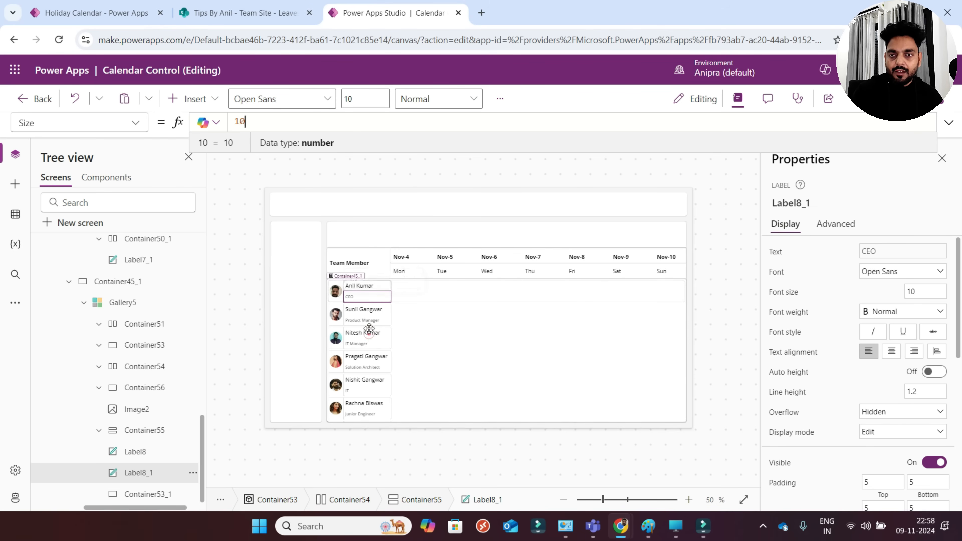
- Format the team member name label (Label8) in the gallery with Bold font weight and font size 10
{"action": "left_click", "coordinate": [368, 287]}
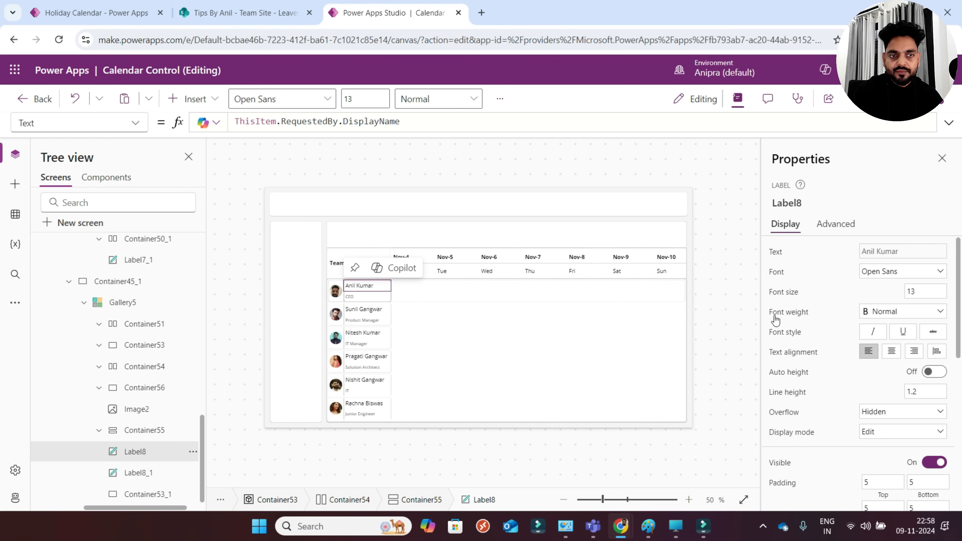
{"action": "left_click", "coordinate": [879, 281]}
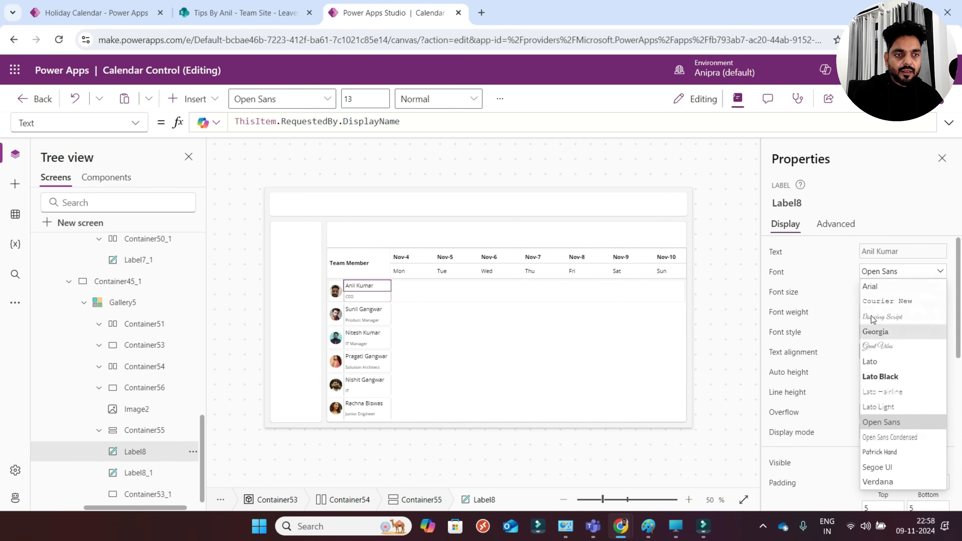
{"action": "left_click", "coordinate": [851, 292]}
{"action": "left_click", "coordinate": [884, 316]}
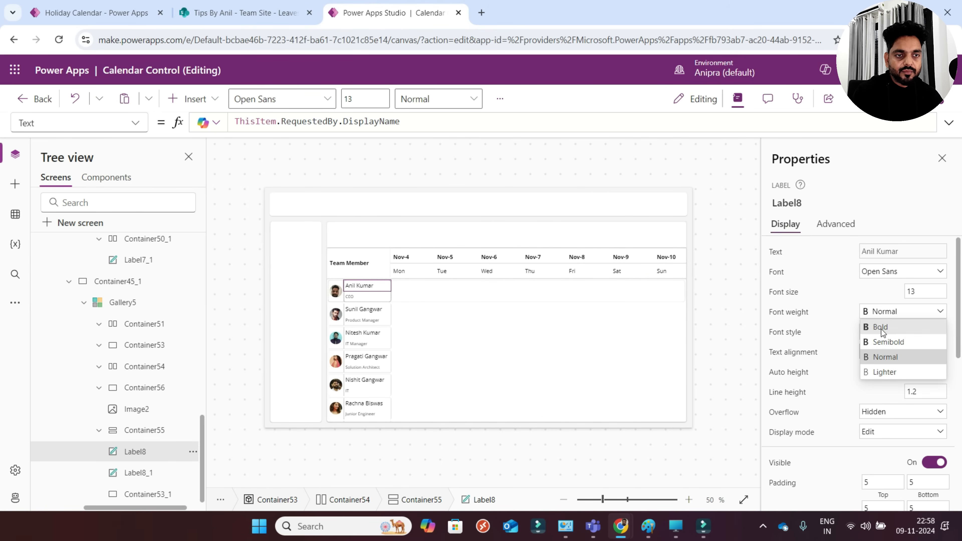
{"action": "left_click", "coordinate": [881, 328]}
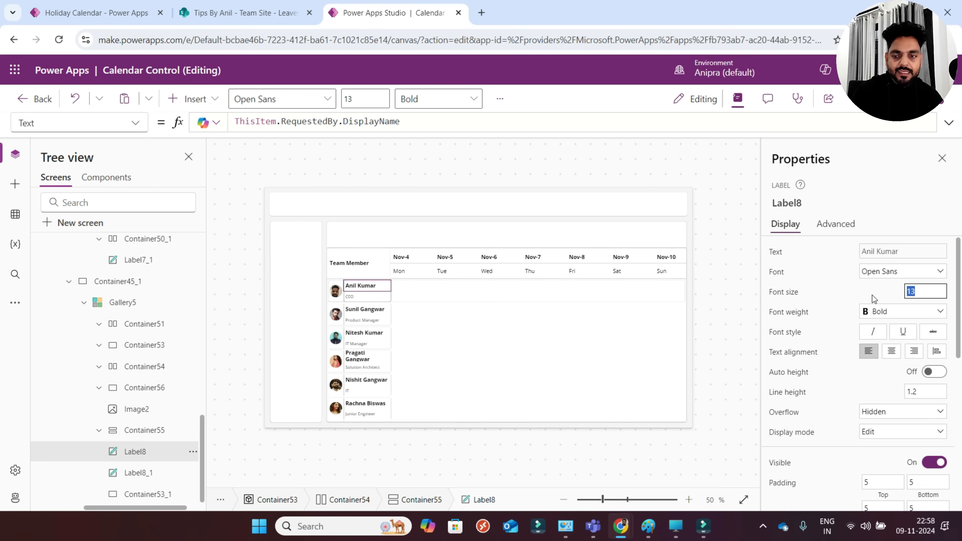
{"action": "type", "text": "10"}
{"action": "key", "text": "Return"}
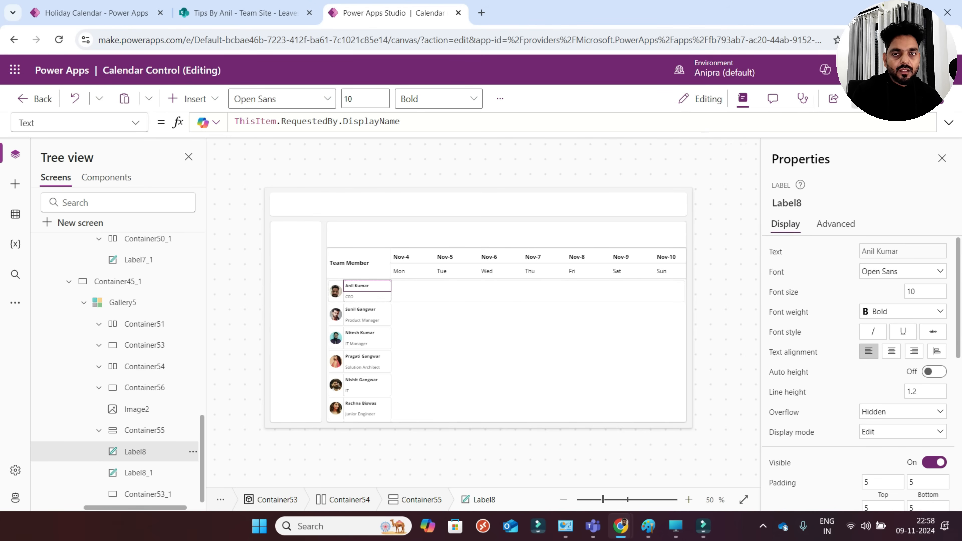
- Preview the app, check the scrolling of the team member list, and return to editing
{"action": "key", "text": "F5"}
{"action": "scroll", "coordinate": [377, 335], "scroll_direction": "down", "scroll_amount": 3}
{"action": "scroll", "coordinate": [376, 334], "scroll_direction": "up", "scroll_amount": 3}
{"action": "key", "text": "Escape"}
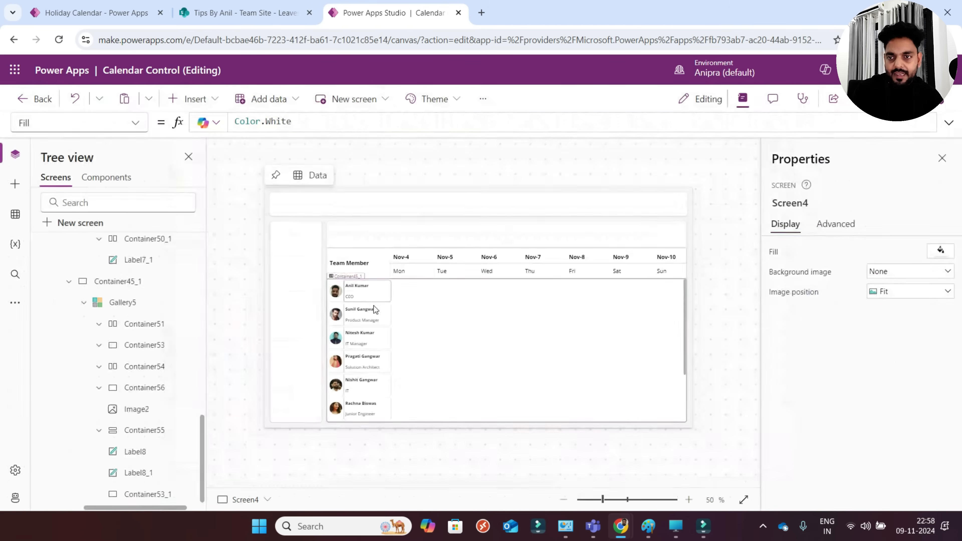
- Set the drop shadow to None for Container55, Container56 and Container54 in the team member gallery
{"action": "left_click", "coordinate": [138, 430]}
{"action": "scroll", "coordinate": [841, 439], "scroll_direction": "down", "scroll_amount": 4}
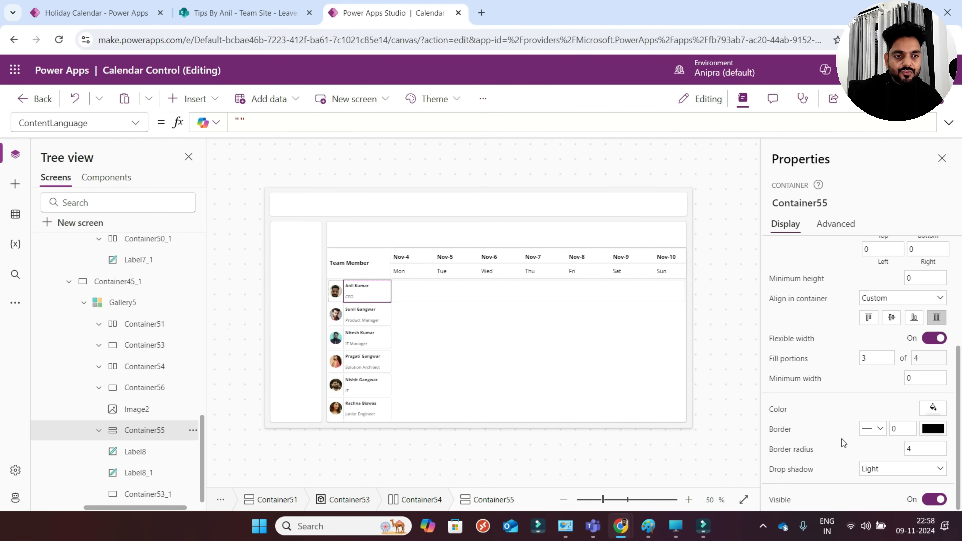
{"action": "left_click", "coordinate": [872, 470]}
{"action": "left_click", "coordinate": [884, 365]}
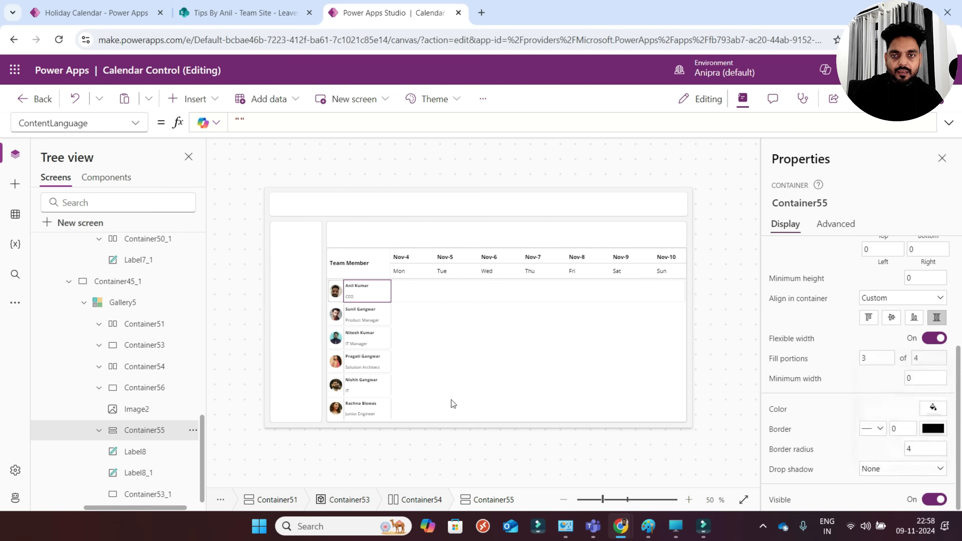
{"action": "left_click", "coordinate": [159, 493]}
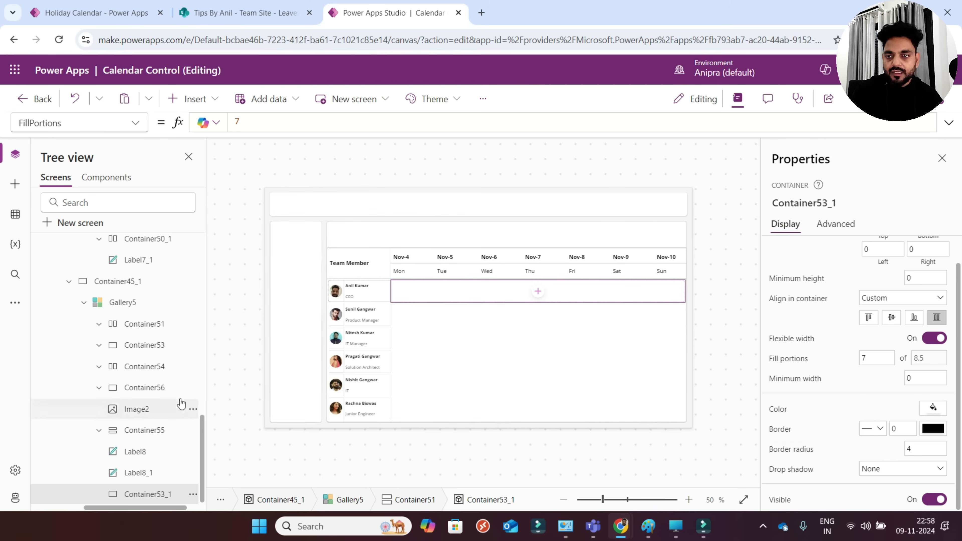
{"action": "left_click", "coordinate": [144, 394]}
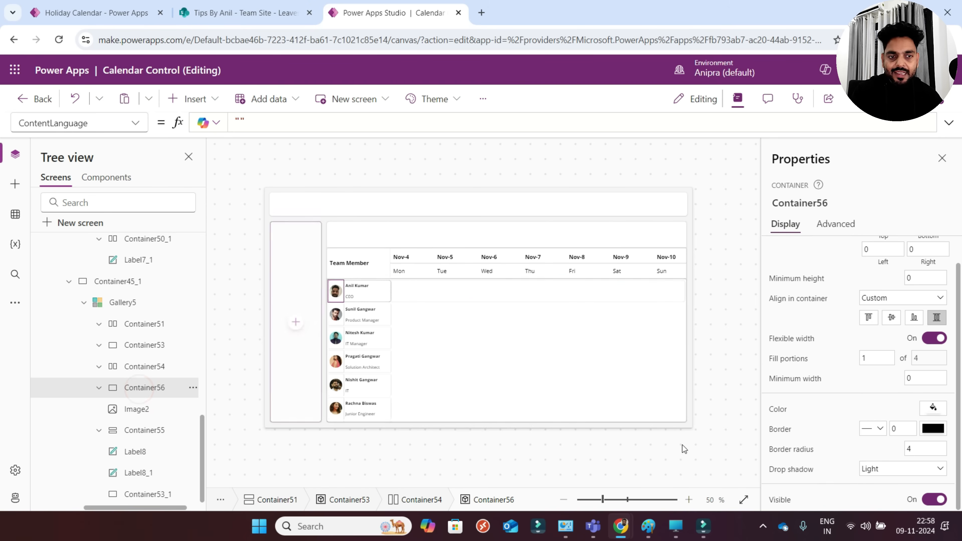
{"action": "left_click", "coordinate": [890, 470]}
{"action": "left_click", "coordinate": [879, 363]}
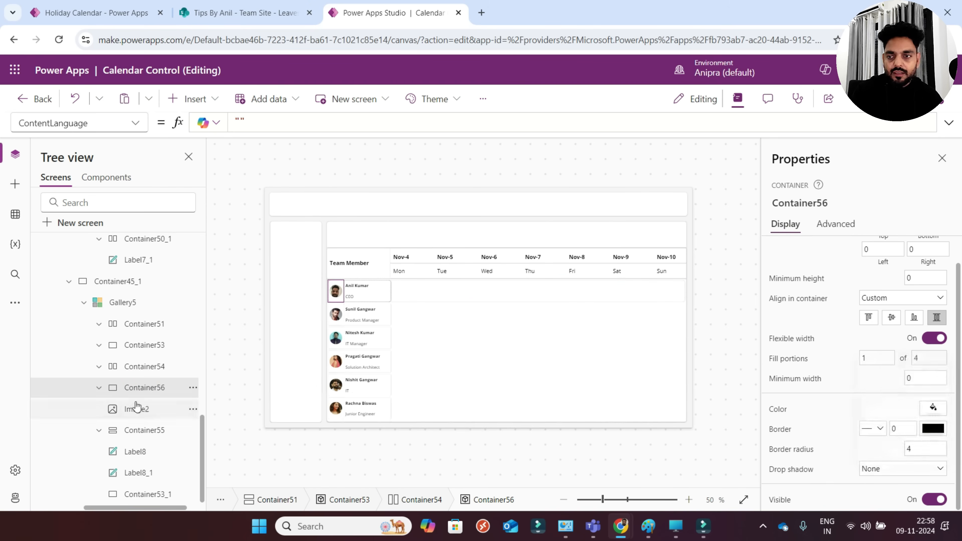
{"action": "left_click", "coordinate": [135, 366]}
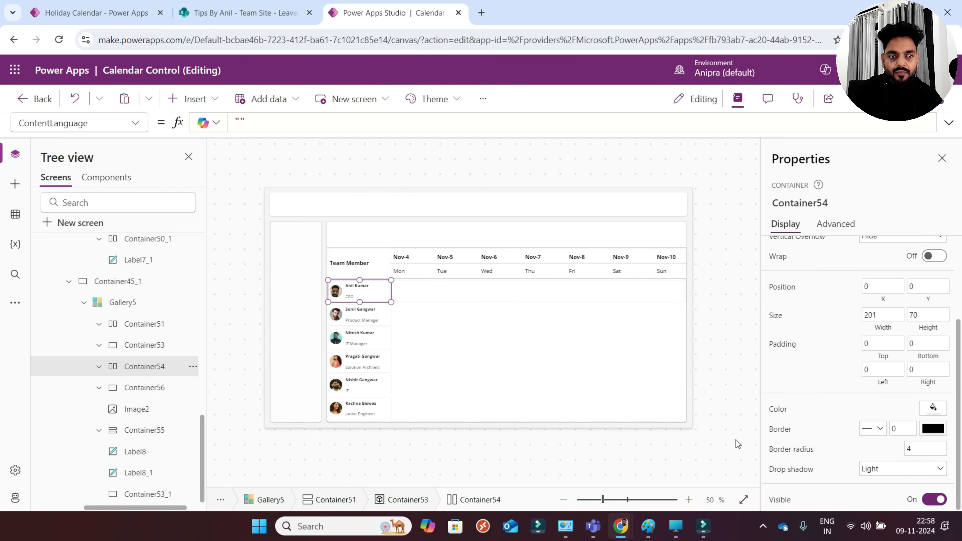
{"action": "left_click", "coordinate": [882, 469]}
{"action": "left_click", "coordinate": [874, 363]}
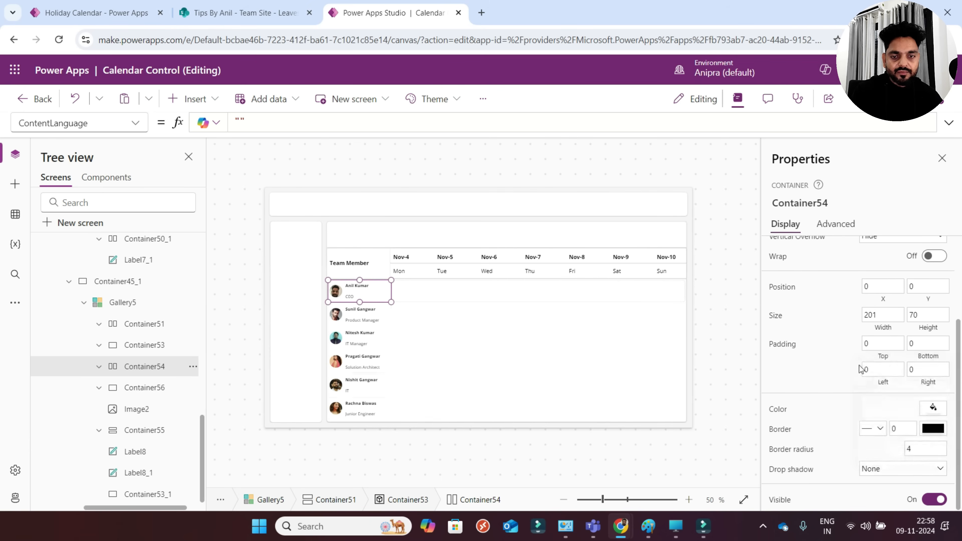
- Preview the app again to examine the team member rows without shadows, and close the preview
{"action": "left_click", "coordinate": [859, 101]}
{"action": "scroll", "coordinate": [311, 326], "scroll_direction": "down", "scroll_amount": 3}
{"action": "scroll", "coordinate": [315, 349], "scroll_direction": "up", "scroll_amount": 3}
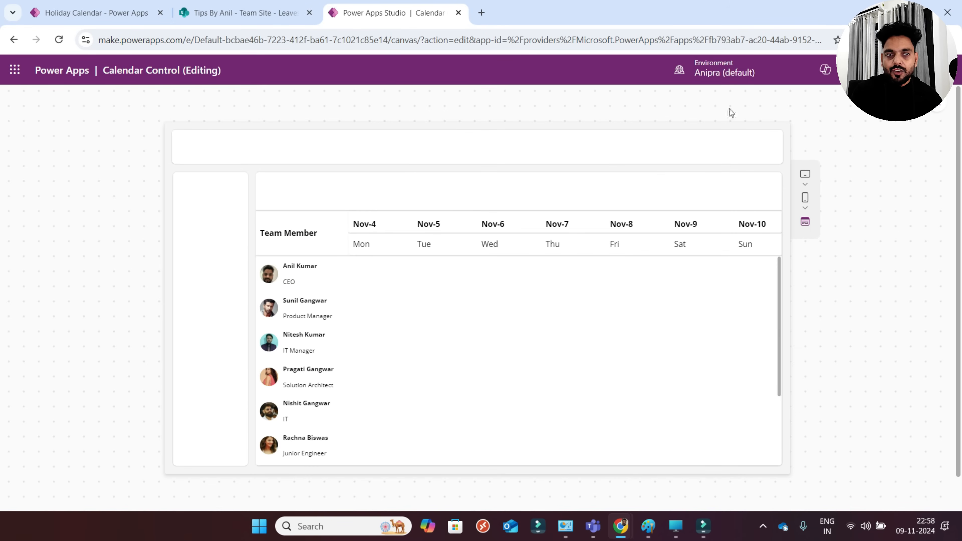
{"action": "left_click", "coordinate": [808, 164]}
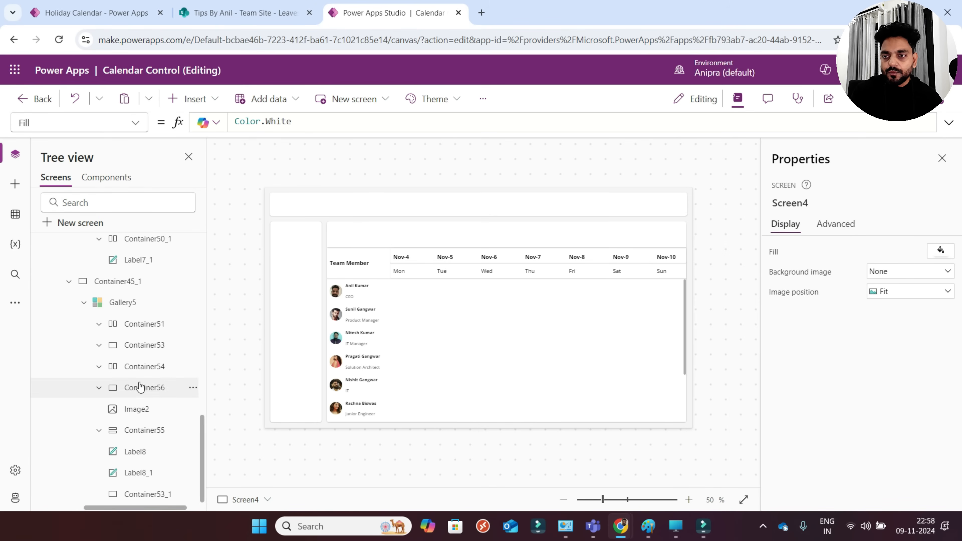
- Set the drop shadow of Container49, which holds the date row of the calendar header, to None
{"action": "left_click", "coordinate": [136, 366]}
{"action": "left_click", "coordinate": [136, 346]}
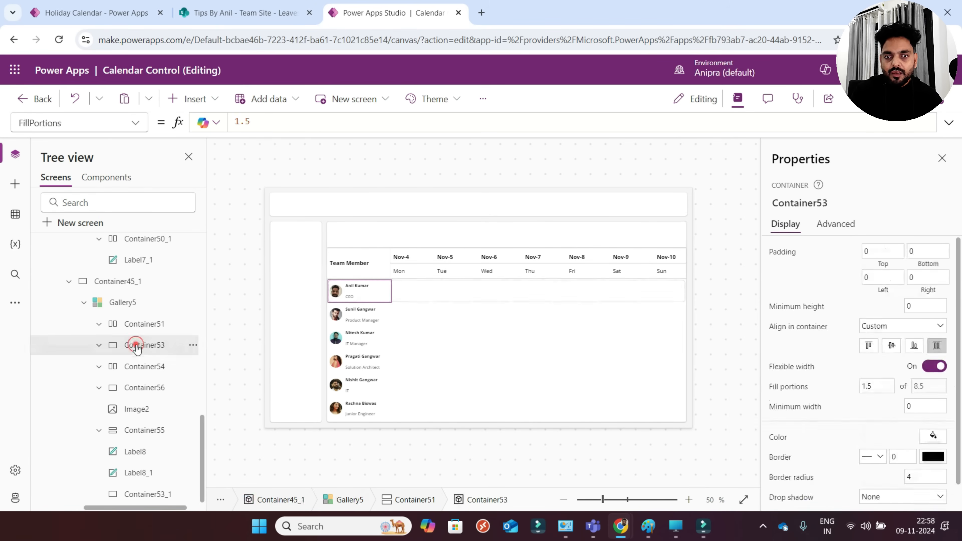
{"action": "left_click", "coordinate": [138, 325]}
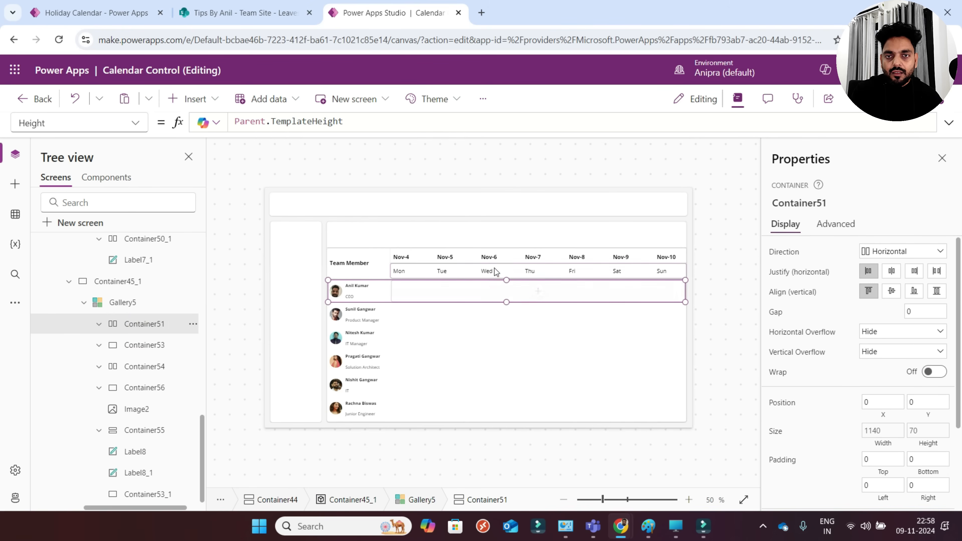
{"action": "left_click", "coordinate": [498, 258]}
{"action": "scroll", "coordinate": [865, 467], "scroll_direction": "down", "scroll_amount": 5}
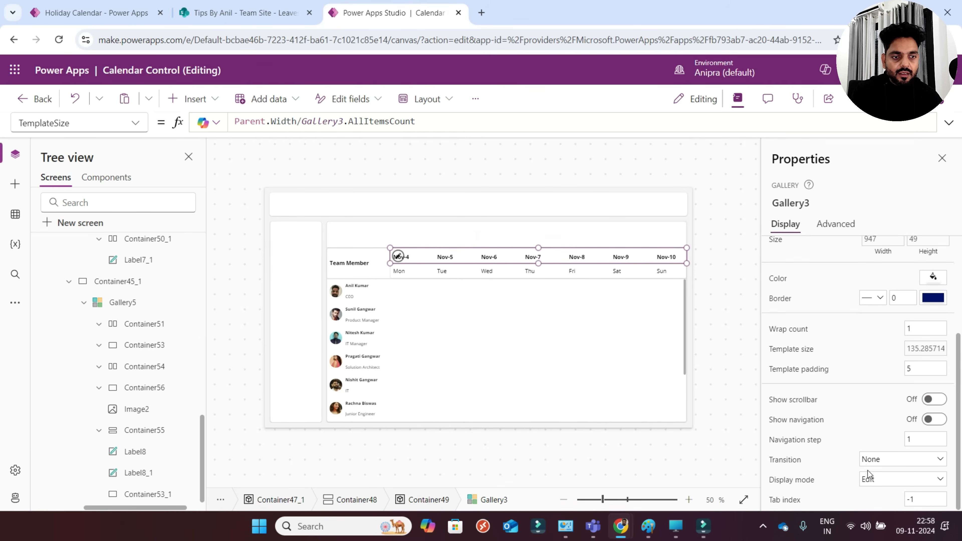
{"action": "scroll", "coordinate": [92, 334], "scroll_direction": "up", "scroll_amount": 5}
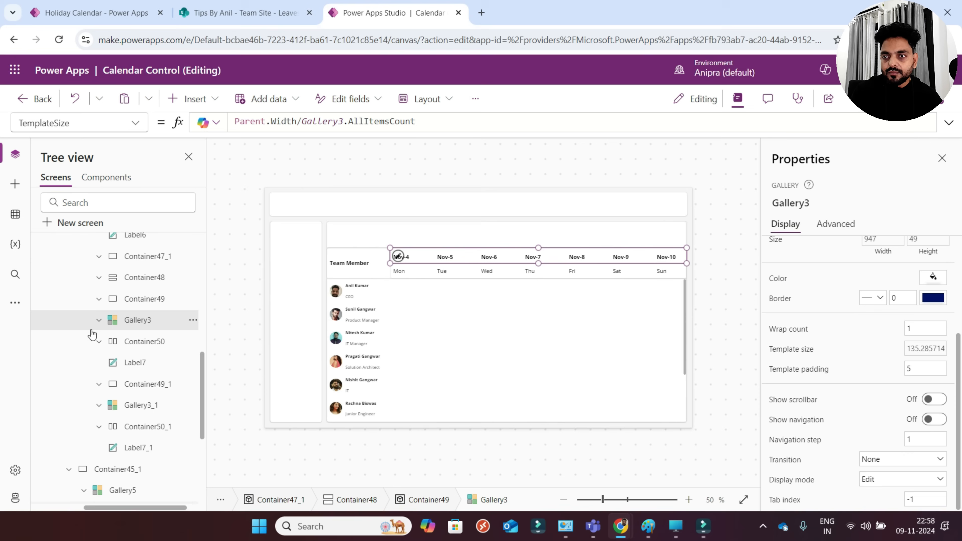
{"action": "left_click", "coordinate": [137, 303]}
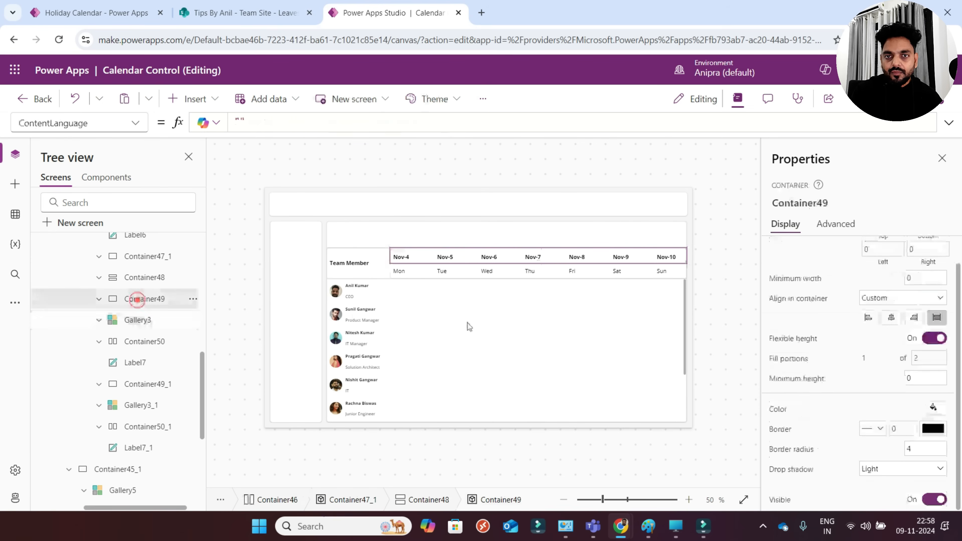
{"action": "left_click", "coordinate": [870, 467]}
{"action": "left_click", "coordinate": [874, 367]}
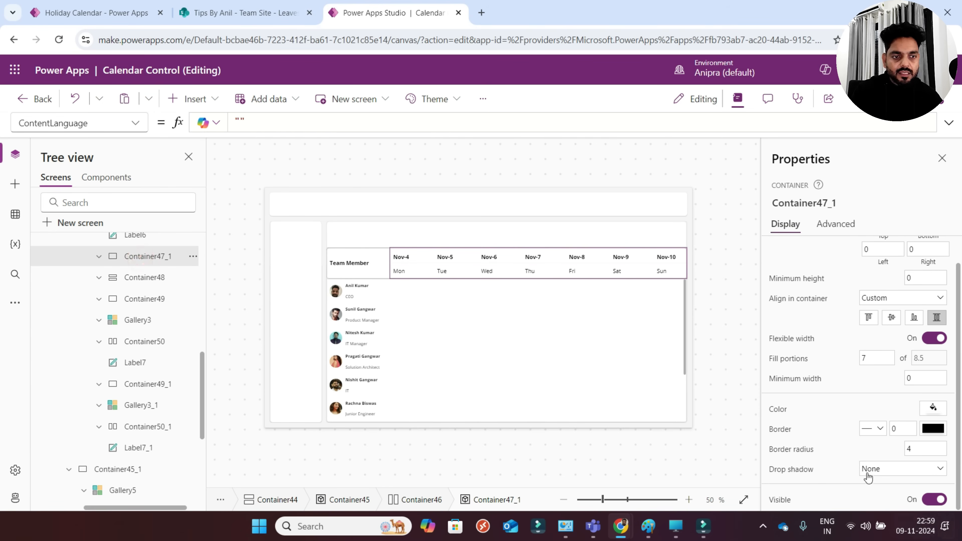
- Set the drop shadow to None for Container48 and the weekday row's Container49_1 in the calendar header
{"action": "left_click", "coordinate": [128, 278]}
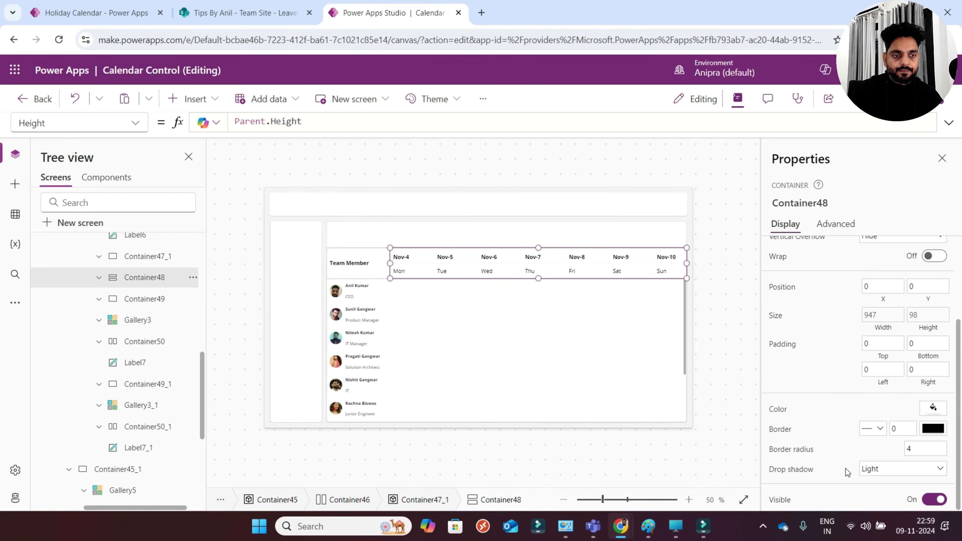
{"action": "left_click", "coordinate": [870, 470]}
{"action": "left_click", "coordinate": [868, 364]}
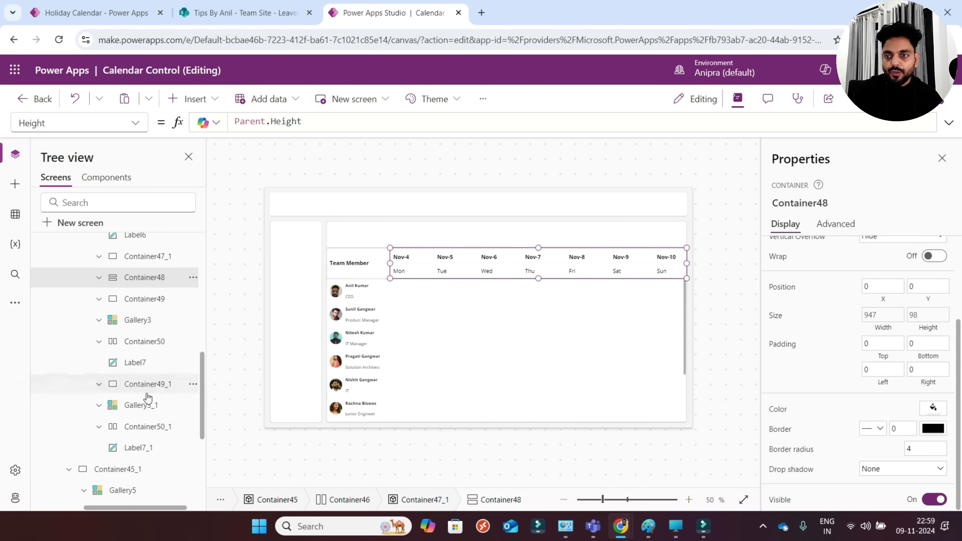
{"action": "left_click", "coordinate": [162, 383]}
{"action": "left_click", "coordinate": [906, 499]}
{"action": "left_click", "coordinate": [871, 391]}
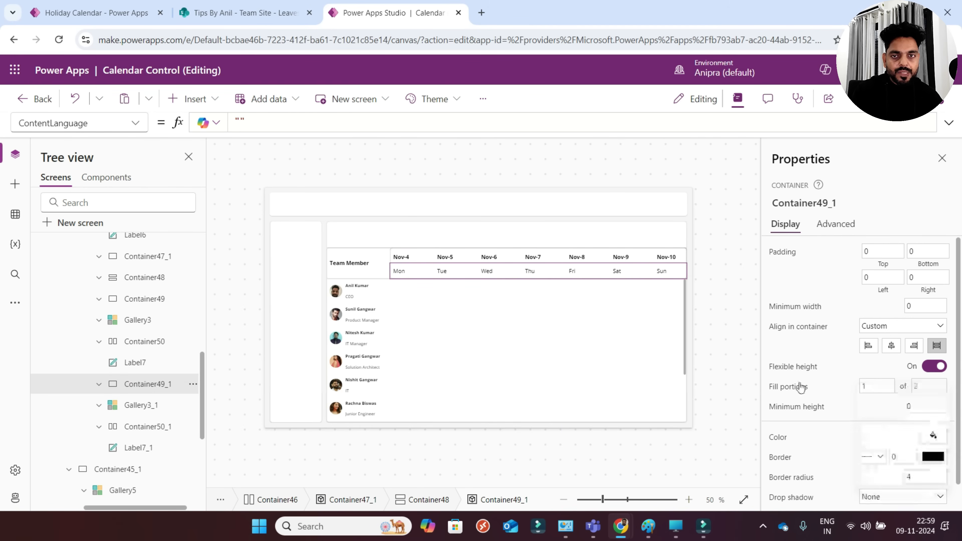
- Set the fill of Container47, behind the Team Member header, to RGBA(0, 0, 0, .1) and copy the formula
{"action": "left_click", "coordinate": [338, 288]}
{"action": "left_click", "coordinate": [366, 265]}
{"action": "scroll", "coordinate": [844, 440], "scroll_direction": "down", "scroll_amount": 4}
{"action": "scroll", "coordinate": [844, 441], "scroll_direction": "up", "scroll_amount": 4}
{"action": "scroll", "coordinate": [145, 298], "scroll_direction": "up", "scroll_amount": 3}
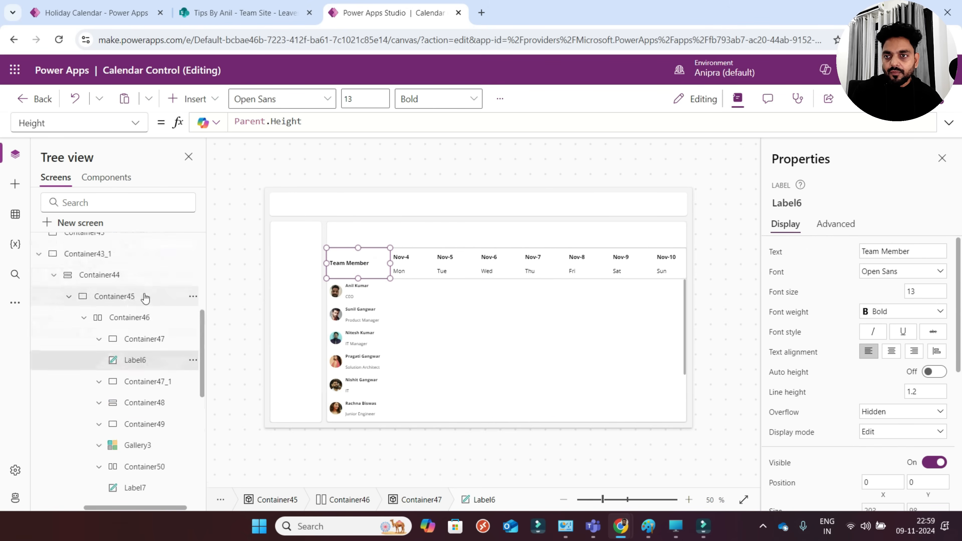
{"action": "left_click", "coordinate": [138, 338]}
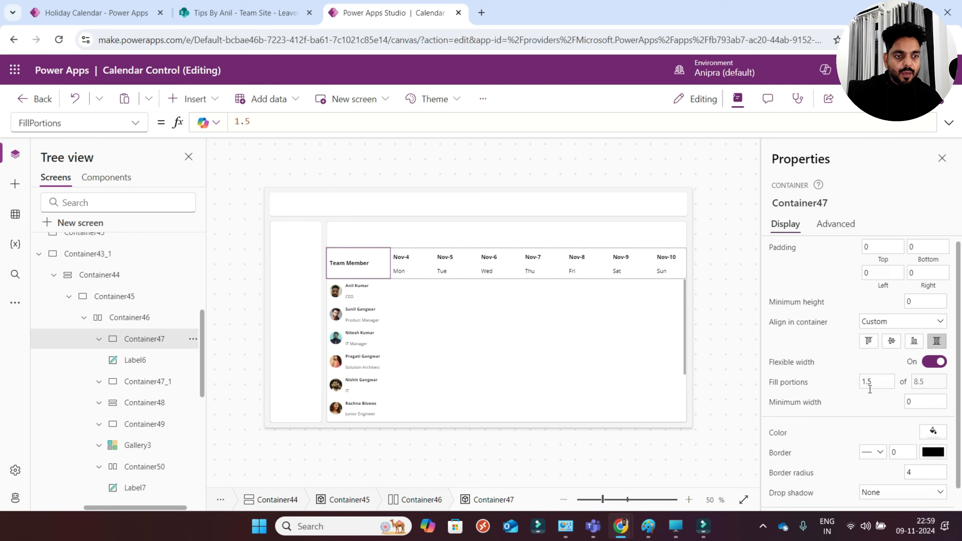
{"action": "scroll", "coordinate": [869, 389], "scroll_direction": "down", "scroll_amount": 1}
{"action": "left_click", "coordinate": [777, 409]}
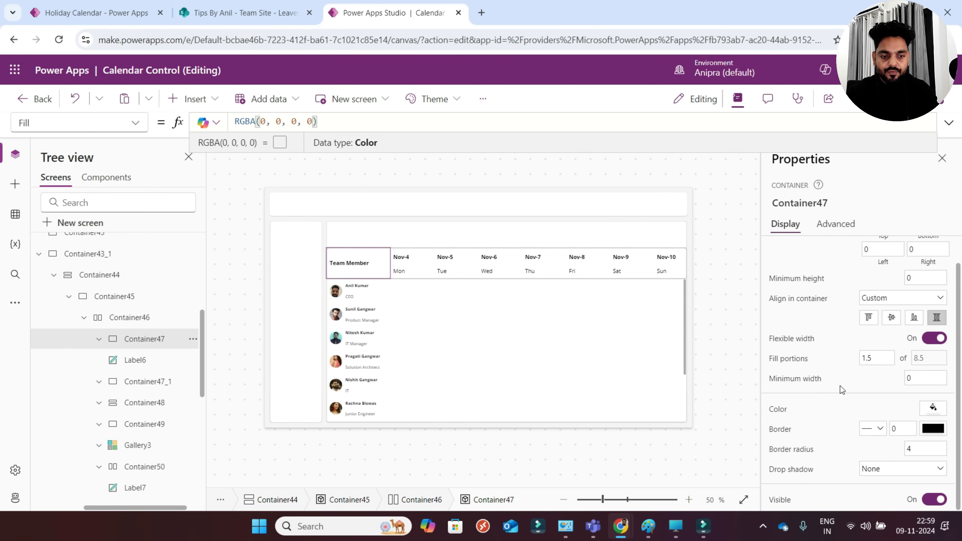
{"action": "key", "text": "BackSpace"}
{"action": "type", "text": ".1"}
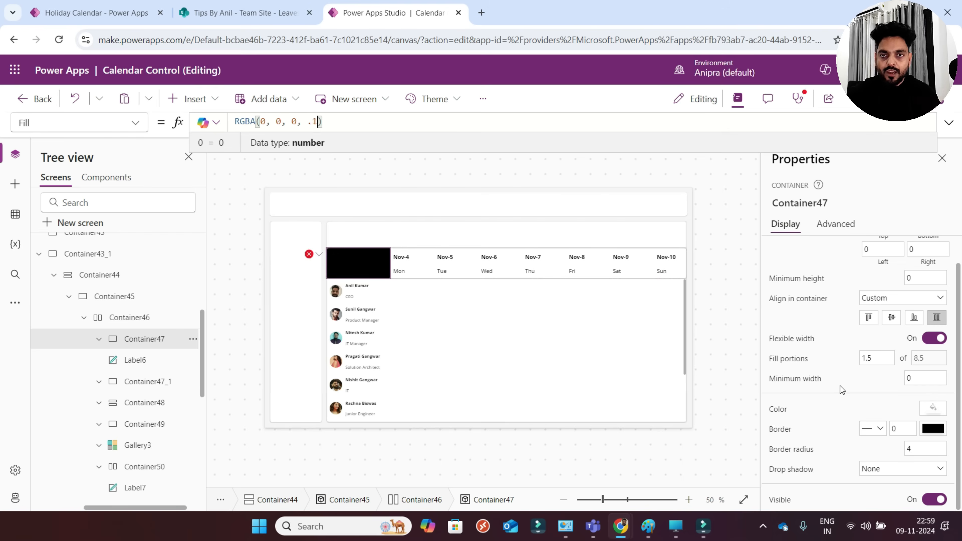
{"action": "key", "text": "ctrl+a"}
{"action": "key", "text": "ctrl+c"}
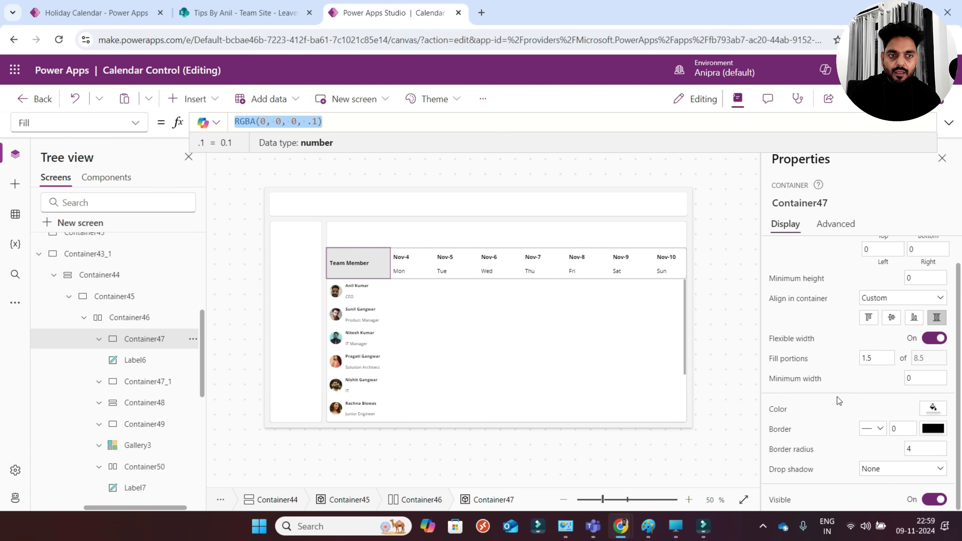
- Set the fill of Container47 back to the transparent RGBA(0, 0, 0, 0)
{"action": "scroll", "coordinate": [157, 406], "scroll_direction": "down", "scroll_amount": 2}
{"action": "scroll", "coordinate": [159, 407], "scroll_direction": "up", "scroll_amount": 1}
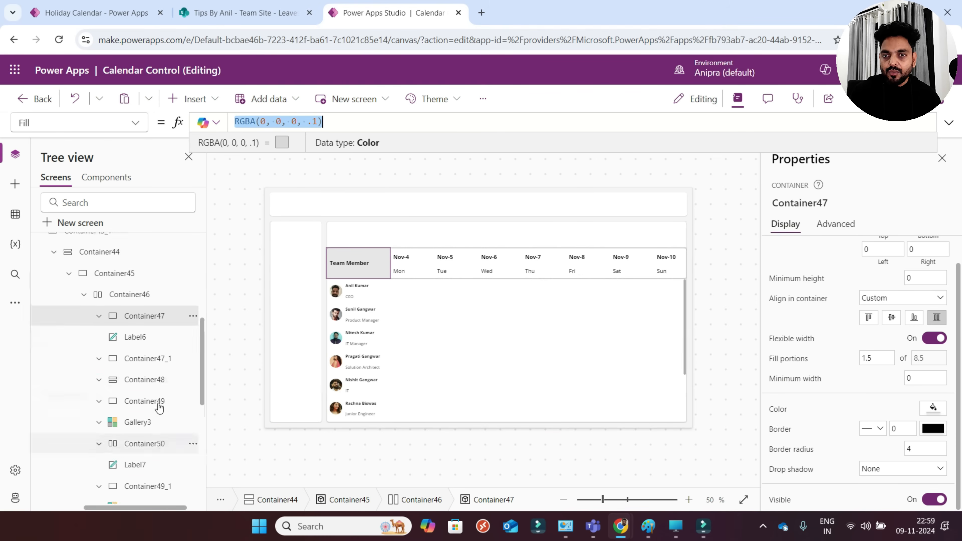
{"action": "scroll", "coordinate": [159, 407], "scroll_direction": "up", "scroll_amount": 3}
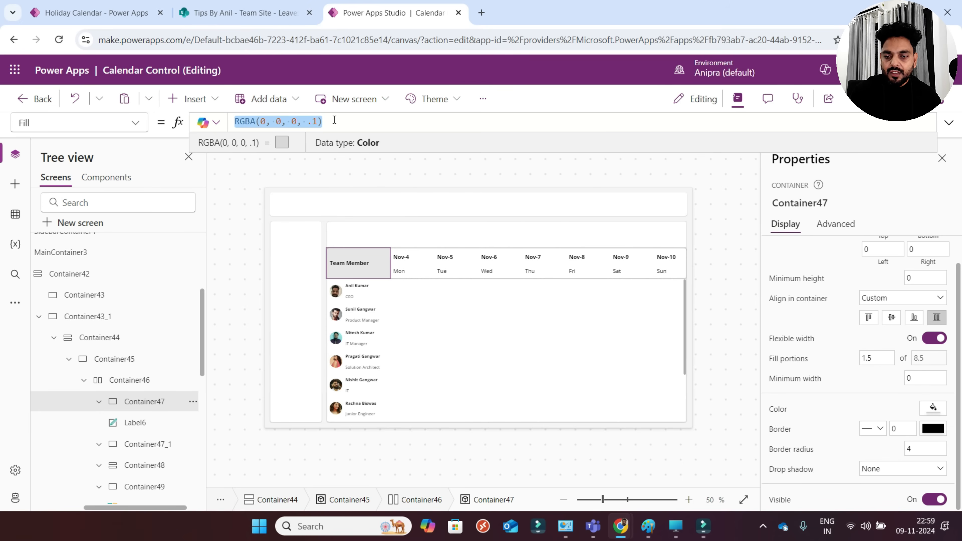
{"action": "left_click", "coordinate": [317, 120]}
{"action": "key", "text": "BackSpace"}
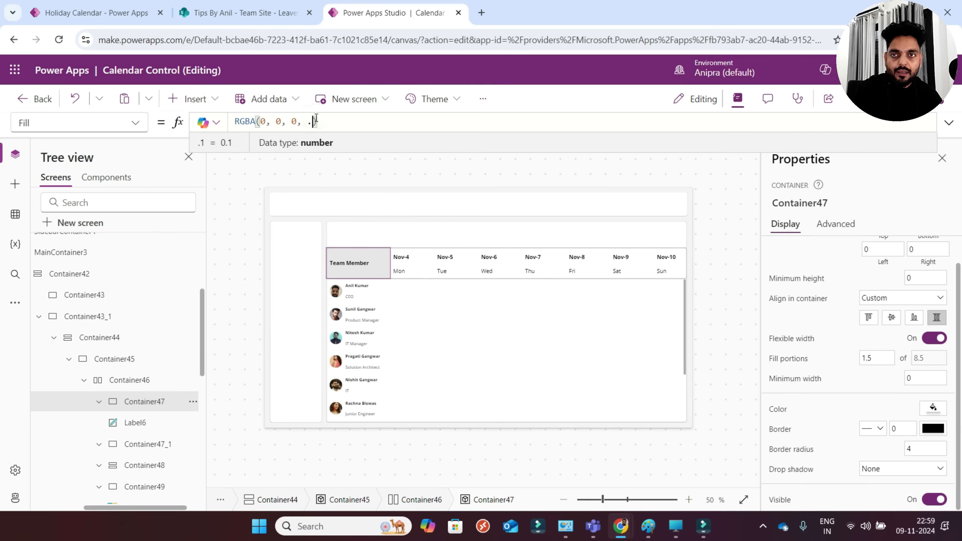
{"action": "type", "text": "1"}
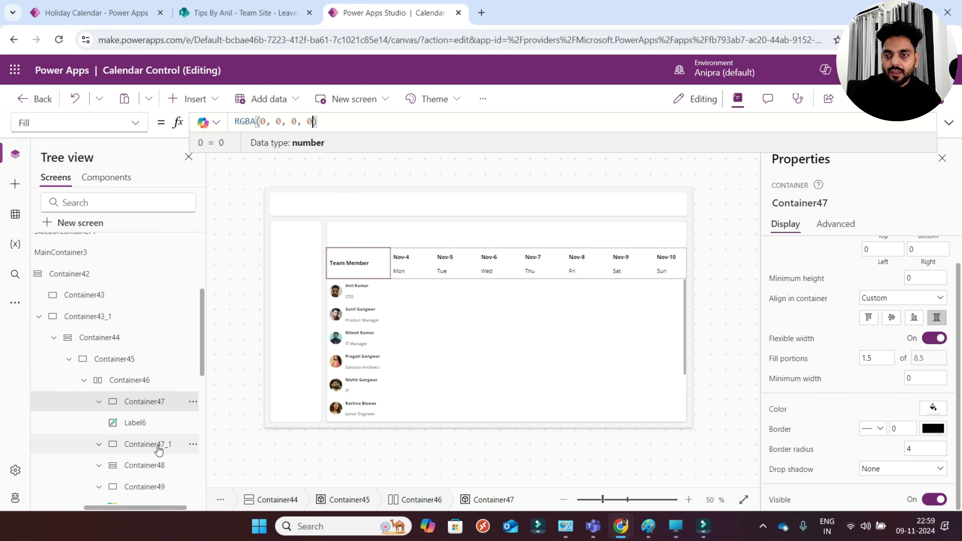
- Paste the copied RGBA(0, 0, 0, .1) as the fill of Container47_1, behind the date and weekday headers
{"action": "left_click", "coordinate": [157, 450]}
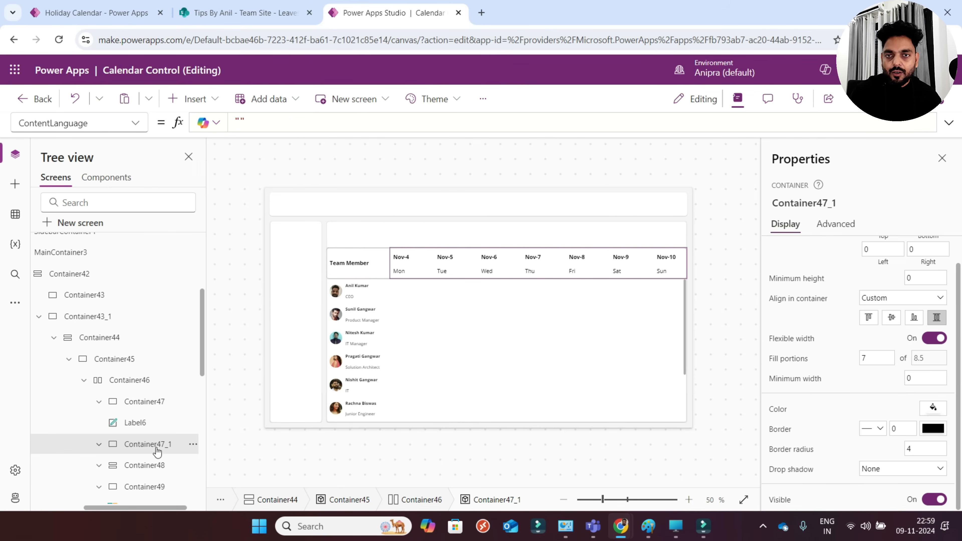
{"action": "left_click", "coordinate": [780, 411]}
{"action": "key", "text": "ctrl+a"}
{"action": "key", "text": "ctrl+v"}
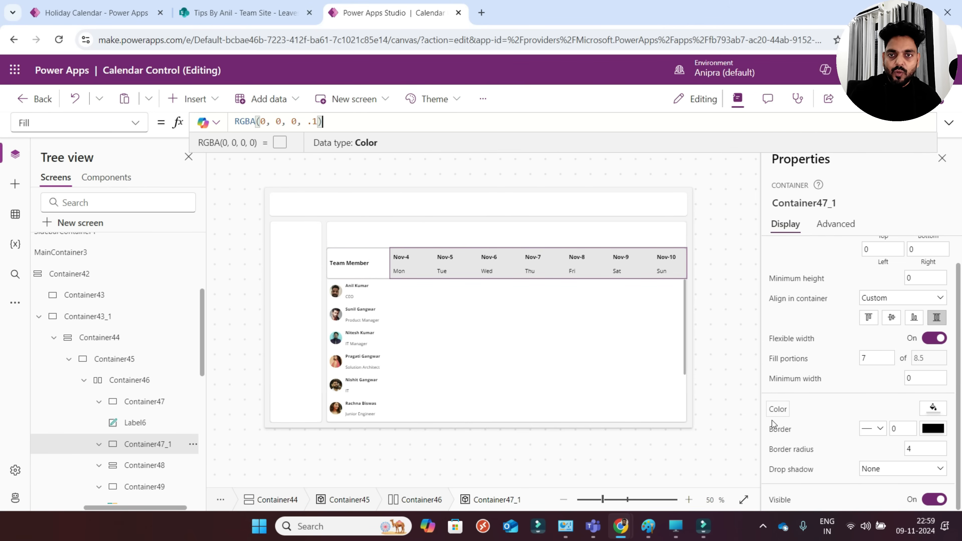
- Set the fill of Container53_1, the area beside each member in the Gallery5 rows, to RGBA(0, 0, 0, .1)
{"action": "left_click", "coordinate": [138, 486]}
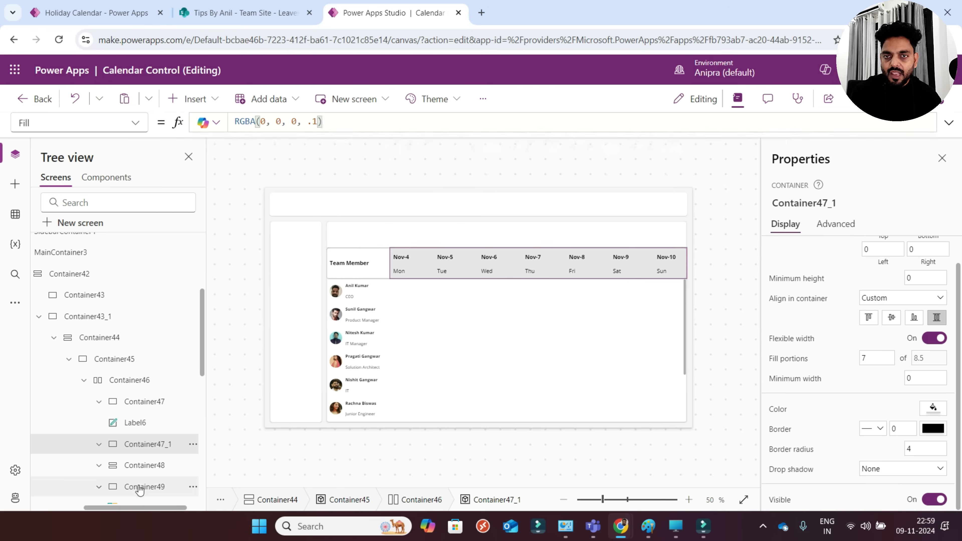
{"action": "scroll", "coordinate": [139, 488], "scroll_direction": "down", "scroll_amount": 4}
{"action": "scroll", "coordinate": [139, 489], "scroll_direction": "down", "scroll_amount": 5}
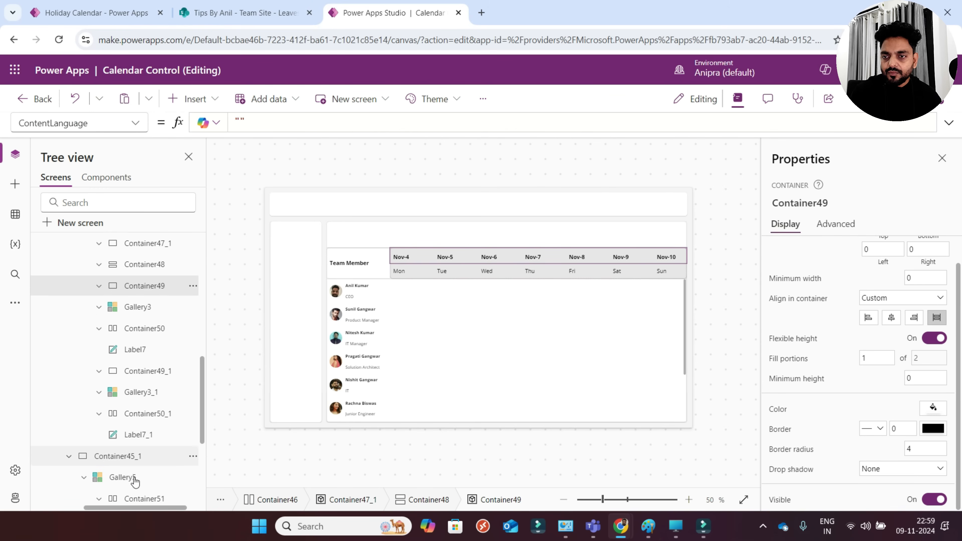
{"action": "left_click", "coordinate": [148, 330]}
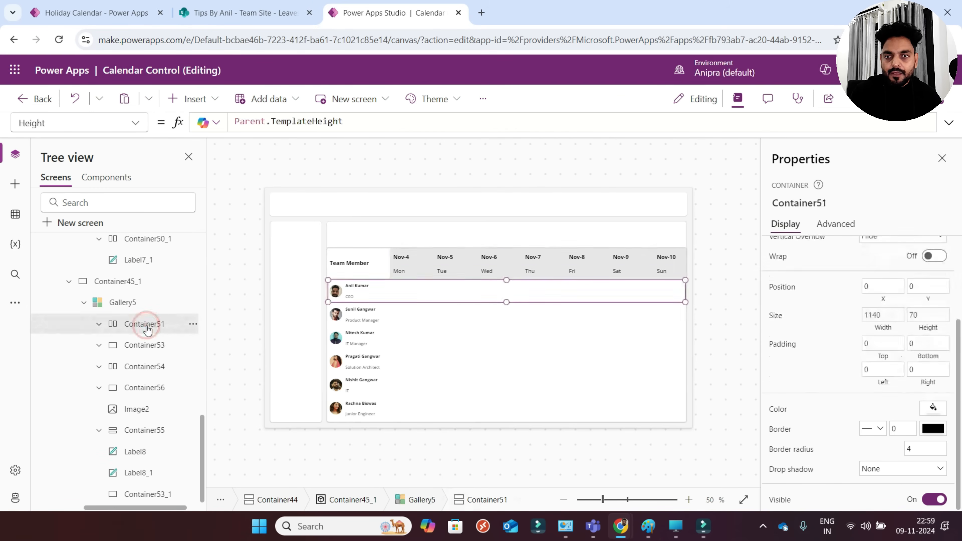
{"action": "left_click", "coordinate": [149, 347]}
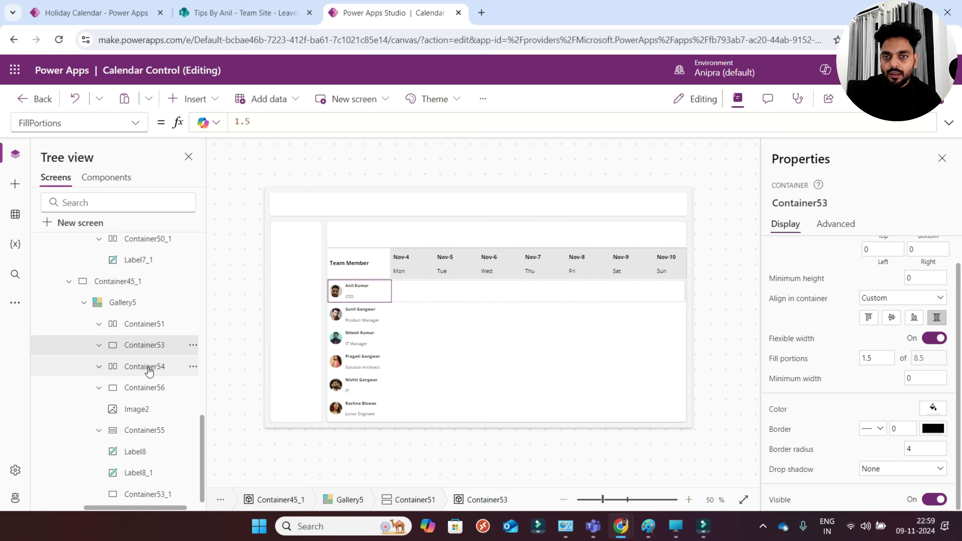
{"action": "left_click", "coordinate": [148, 369]}
{"action": "left_click", "coordinate": [145, 388]}
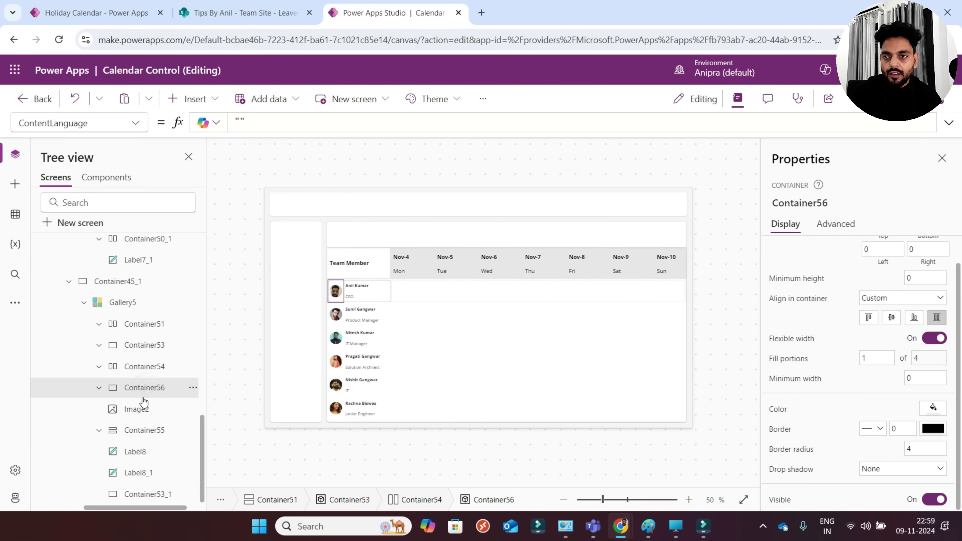
{"action": "left_click", "coordinate": [137, 435]}
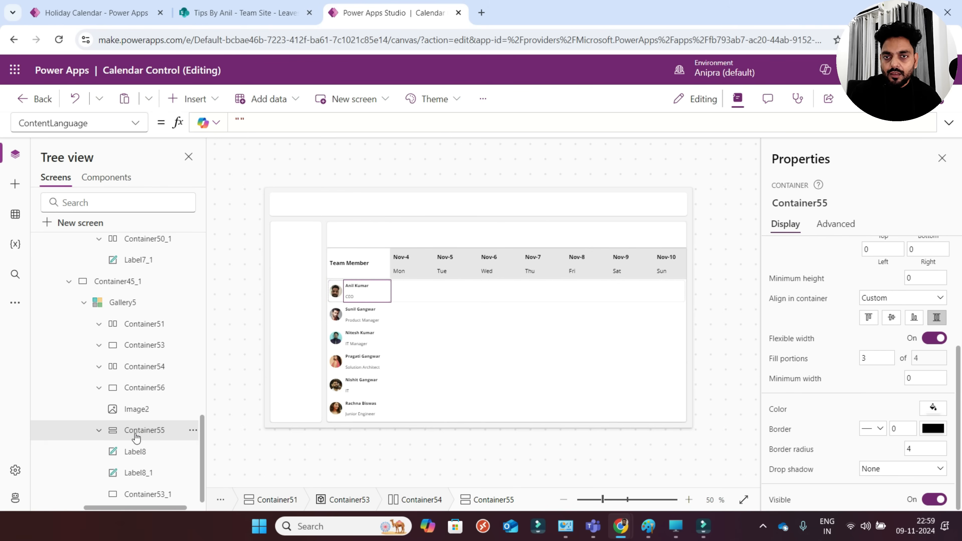
{"action": "left_click", "coordinate": [142, 492]}
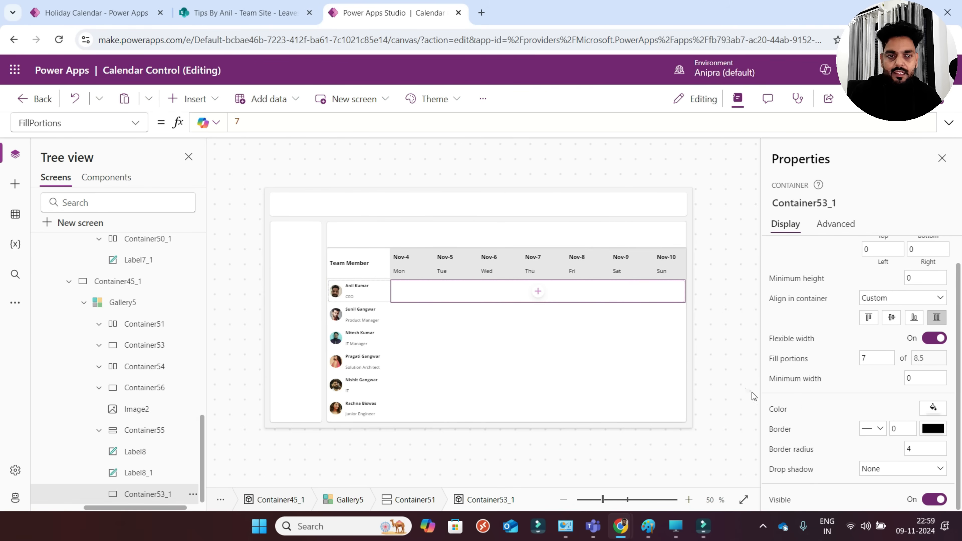
{"action": "left_click", "coordinate": [778, 409]}
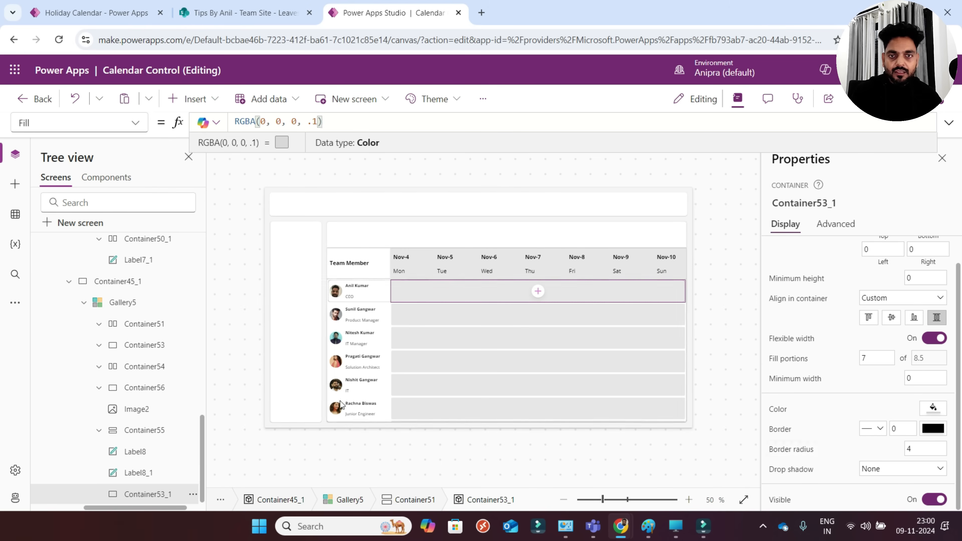
- Check the finished Holiday Calendar app for reference, return to Power Apps Studio and insert a blank vertical gallery into Container53_1
{"action": "left_click", "coordinate": [129, 12]}
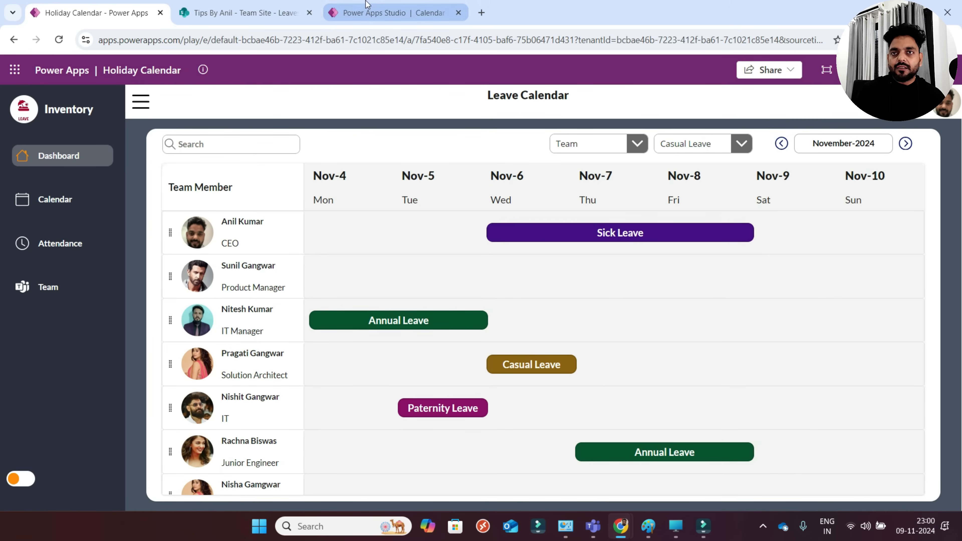
{"action": "left_click", "coordinate": [366, 12]}
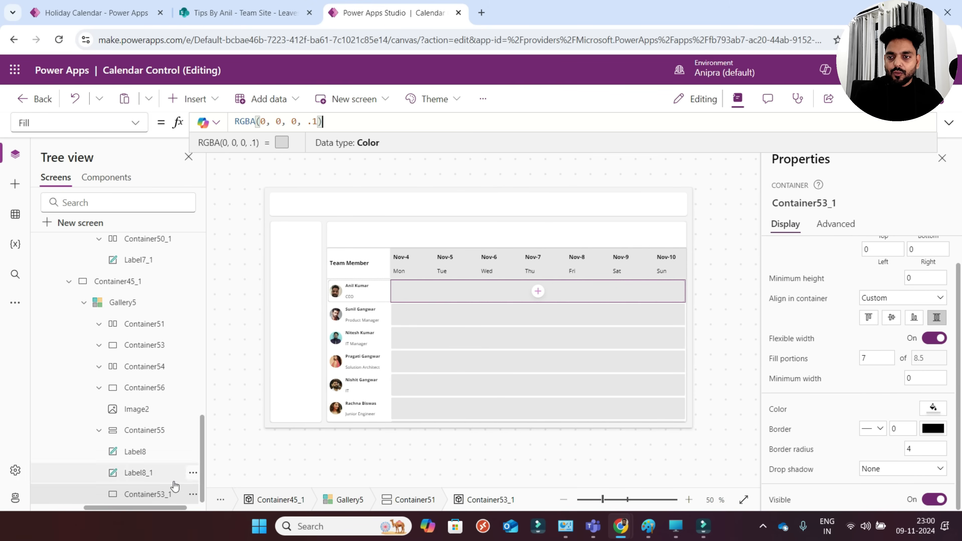
{"action": "left_click", "coordinate": [164, 493]}
{"action": "left_click", "coordinate": [537, 292]}
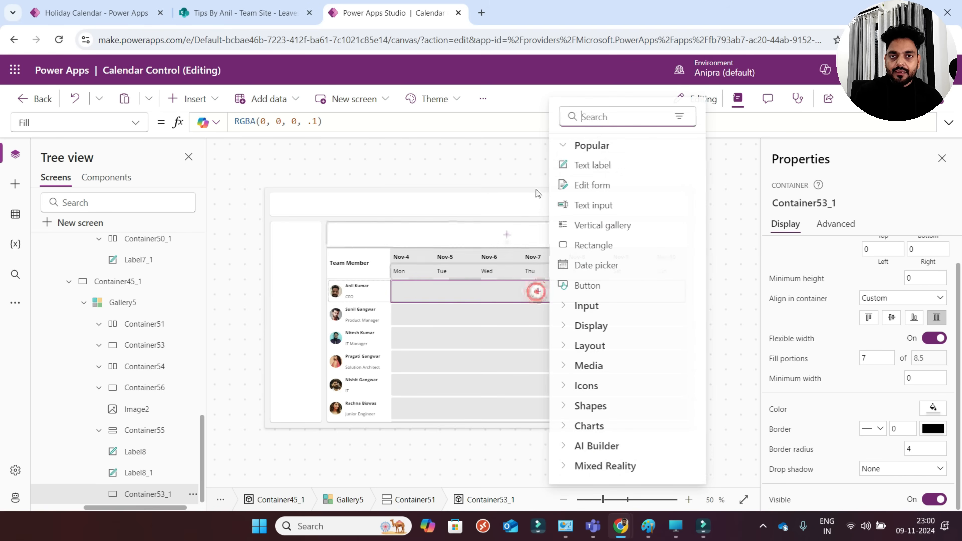
{"action": "type", "text": "gal"}
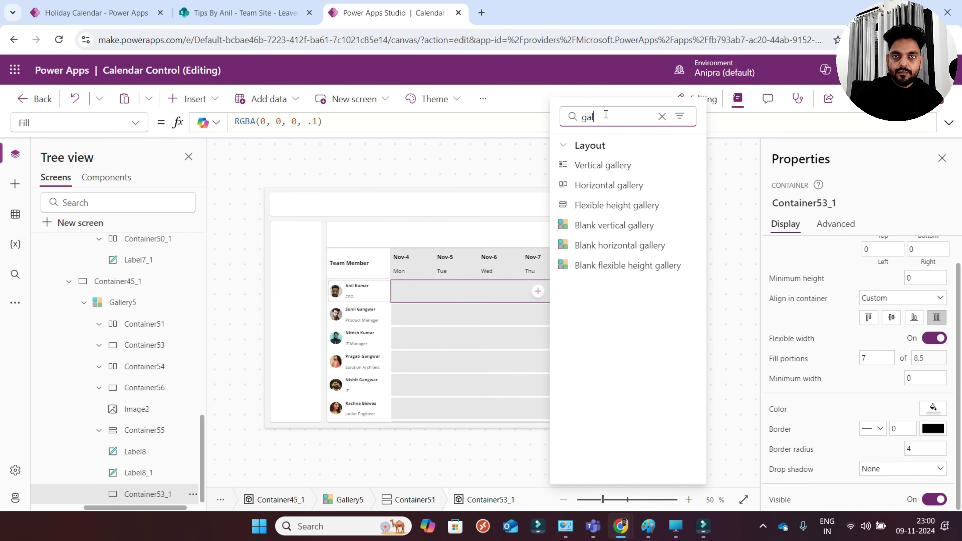
{"action": "left_click", "coordinate": [607, 227]}
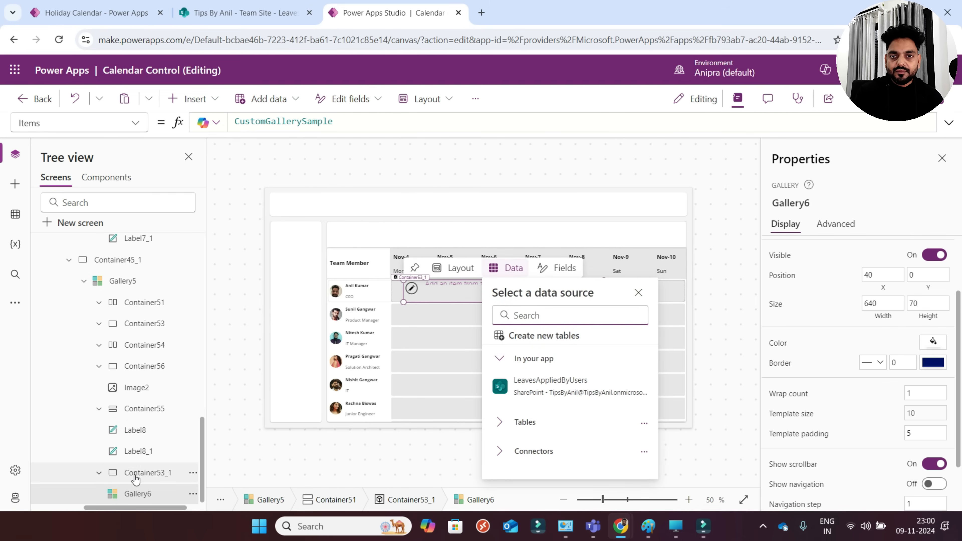
{"action": "left_click", "coordinate": [638, 288]}
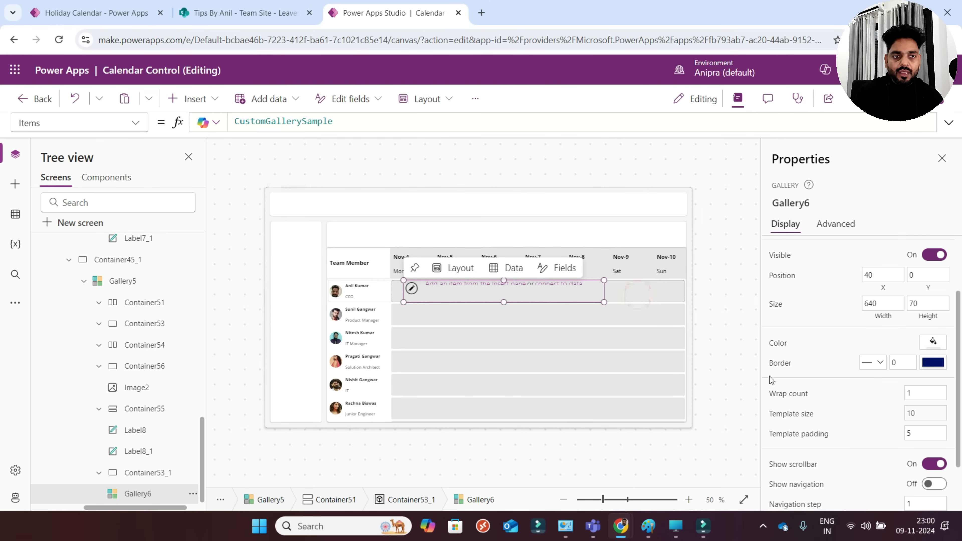
- Set Gallery6's X position to 0, its width to Parent.Width and its height to Parent.Height
{"action": "left_click", "coordinate": [867, 290]}
{"action": "type", "text": "0"}
{"action": "left_click", "coordinate": [893, 319]}
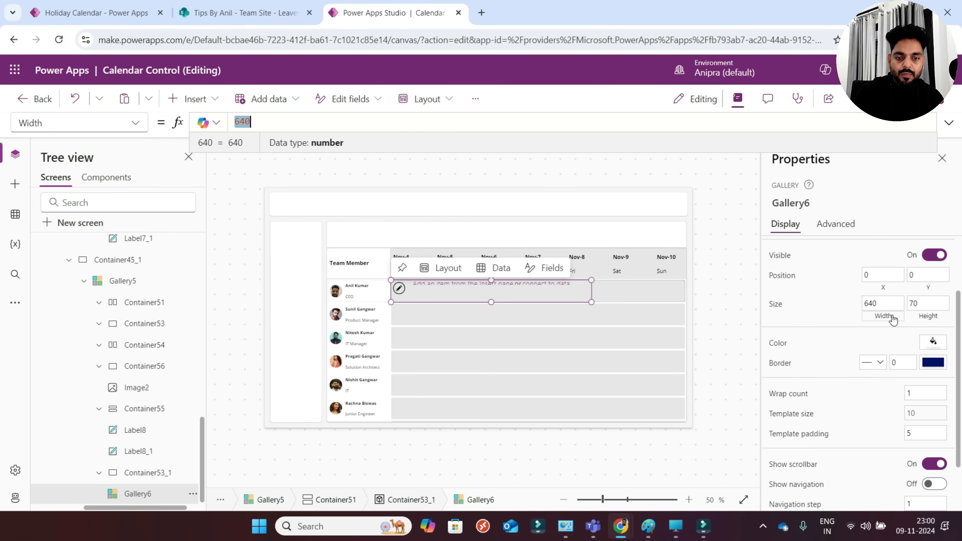
{"action": "type", "text": "Parent.Width"}
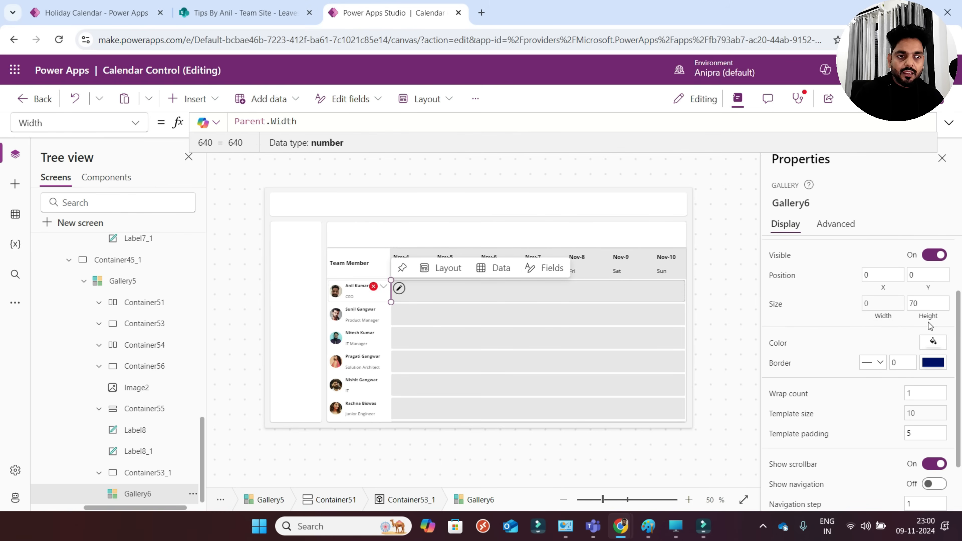
{"action": "left_click", "coordinate": [927, 321]}
{"action": "type", "text": "Parent.Height"}
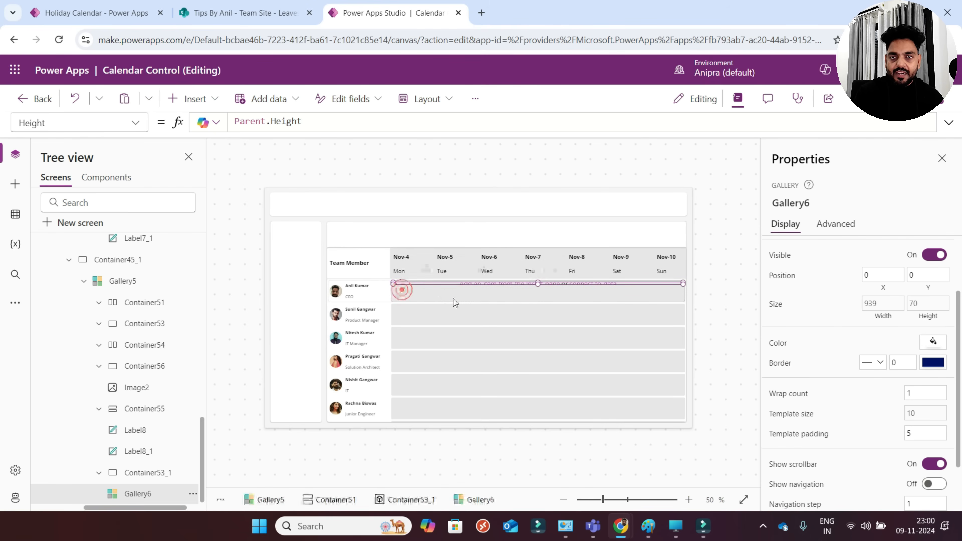
- Insert a button into Gallery6 inside the member rows
{"action": "left_click", "coordinate": [196, 102]}
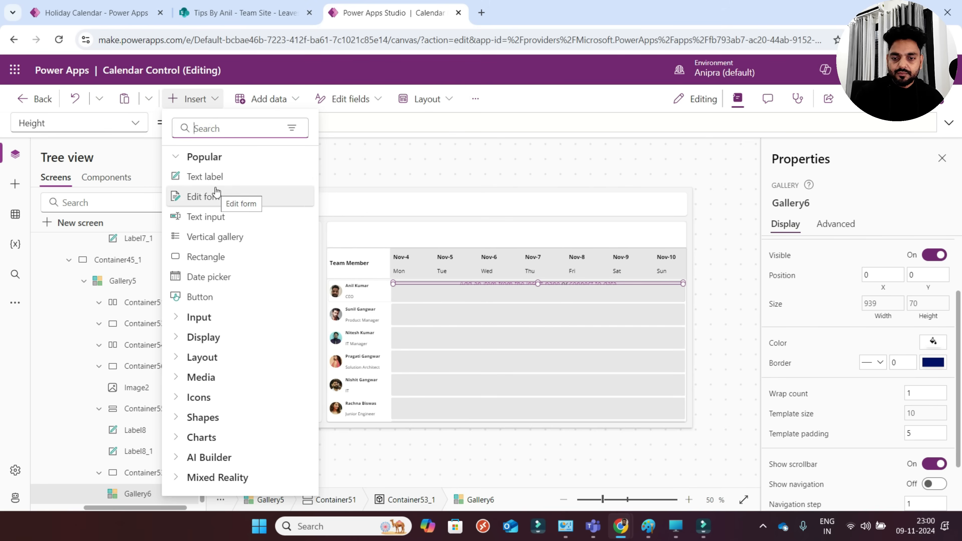
{"action": "type", "text": "bu"}
{"action": "left_click", "coordinate": [209, 180]}
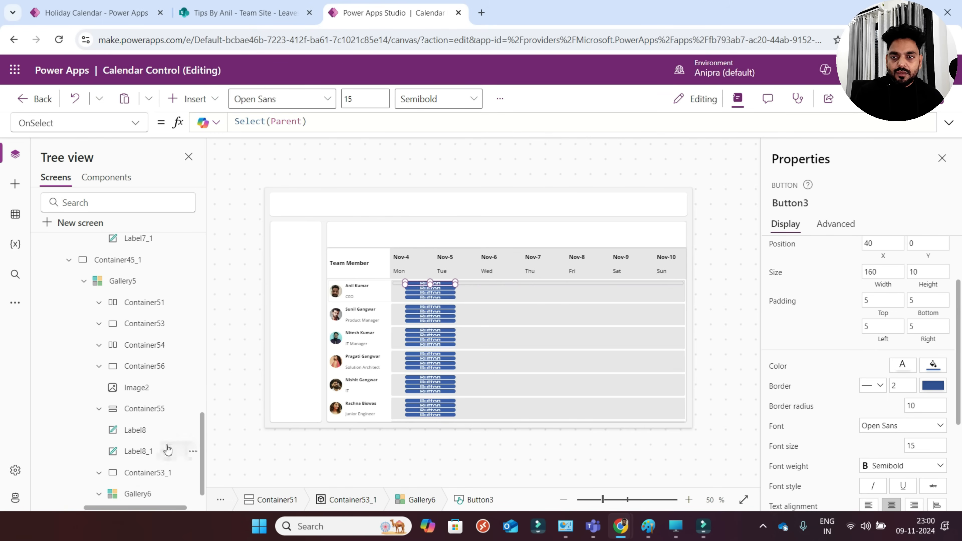
{"action": "scroll", "coordinate": [151, 489], "scroll_direction": "down", "scroll_amount": 1}
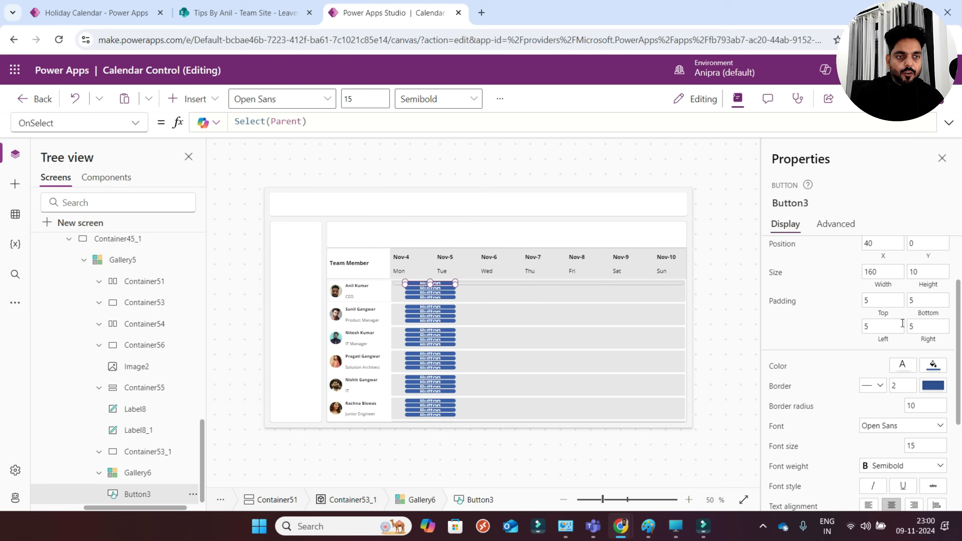
- Enter Parent.Height*50 as the height formula of Button3
{"action": "scroll", "coordinate": [902, 323], "scroll_direction": "up", "scroll_amount": 2}
{"action": "left_click", "coordinate": [927, 364]}
{"action": "type", "text": "par"}
{"action": "key", "text": "Tab"}
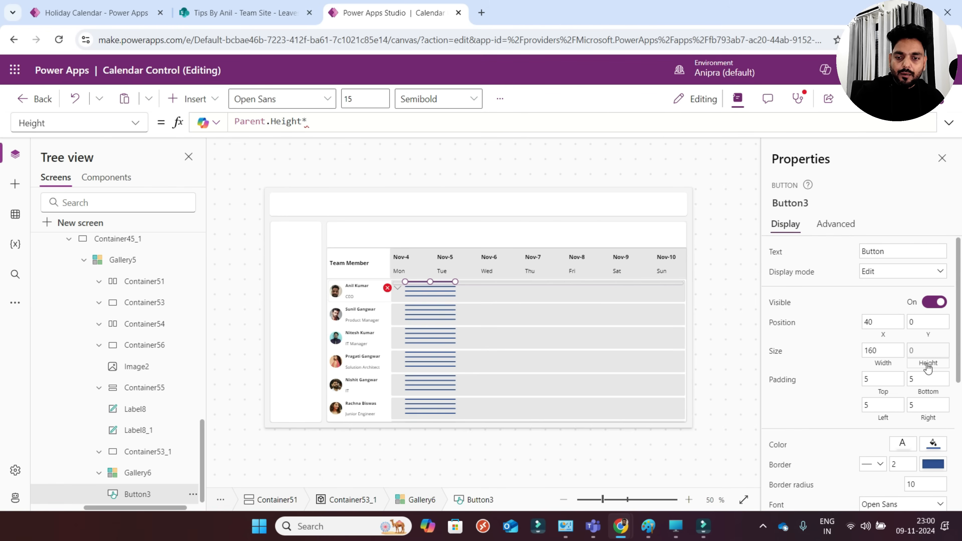
{"action": "type", "text": "*50*"}
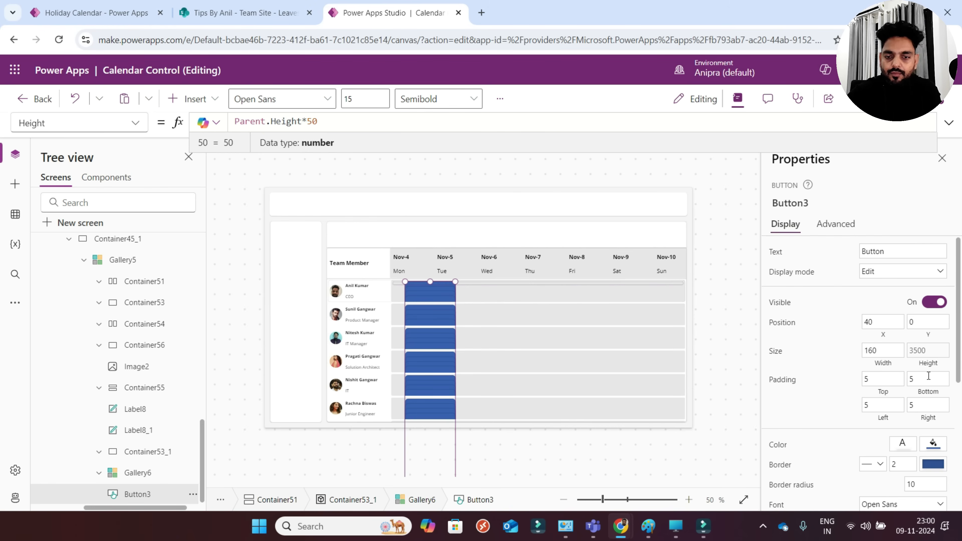
- Set the template size of Gallery6 to Parent.Width
{"action": "left_click", "coordinate": [136, 473]}
{"action": "scroll", "coordinate": [807, 416], "scroll_direction": "down", "scroll_amount": 4}
{"action": "left_click", "coordinate": [795, 349]}
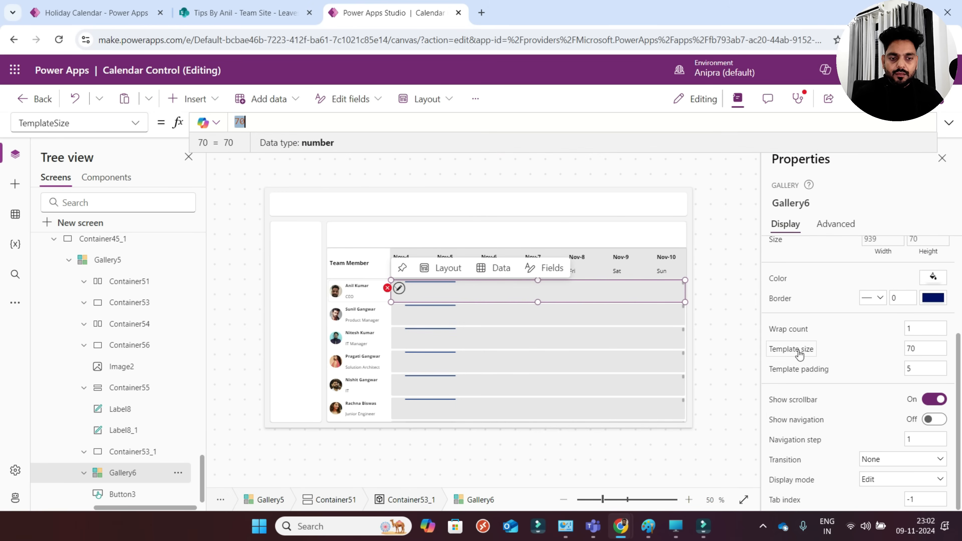
{"action": "type", "text": "parent.Width"}
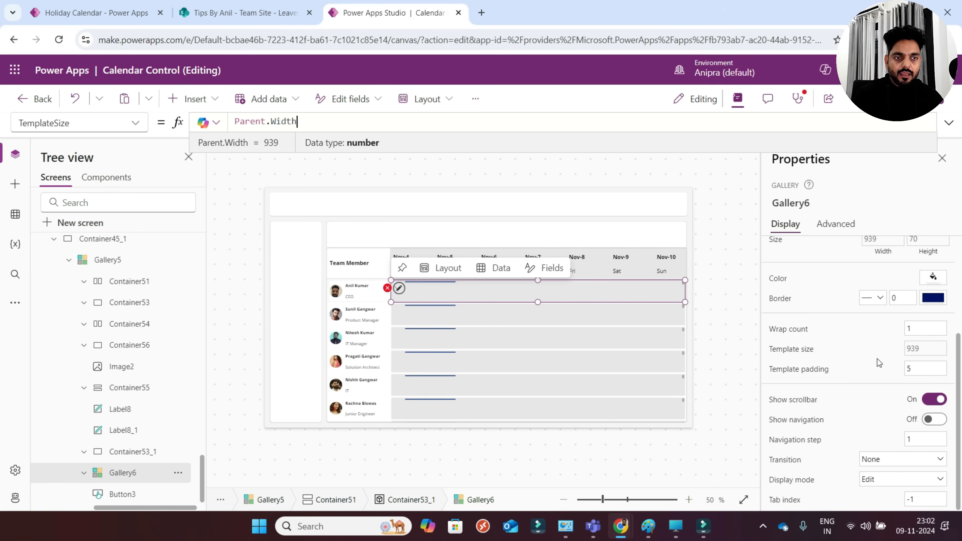
{"action": "scroll", "coordinate": [856, 393], "scroll_direction": "up", "scroll_amount": 3}
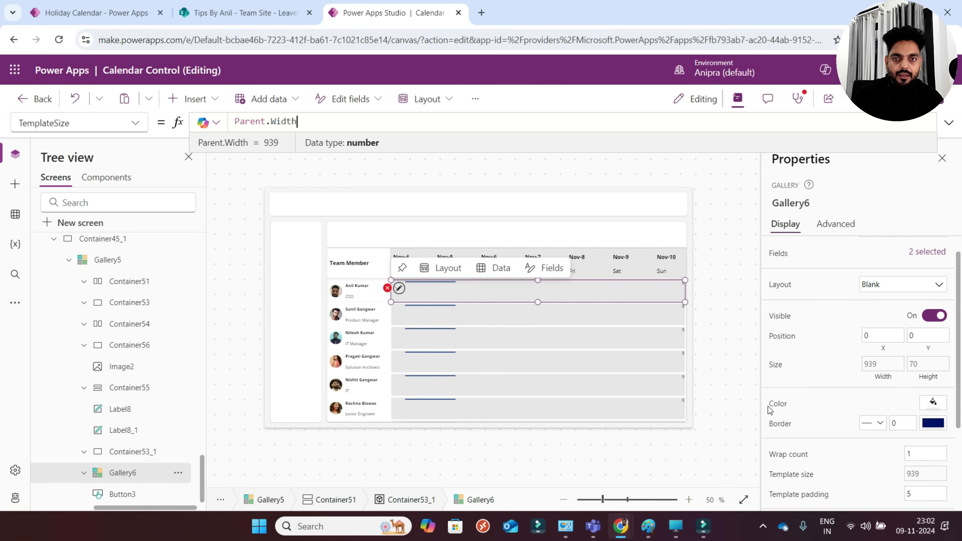
- Set Button3's height to Parent.Height*50% and center it vertically with a Y position of (Parent.Height-Self.Height)/2
{"action": "left_click", "coordinate": [150, 494]}
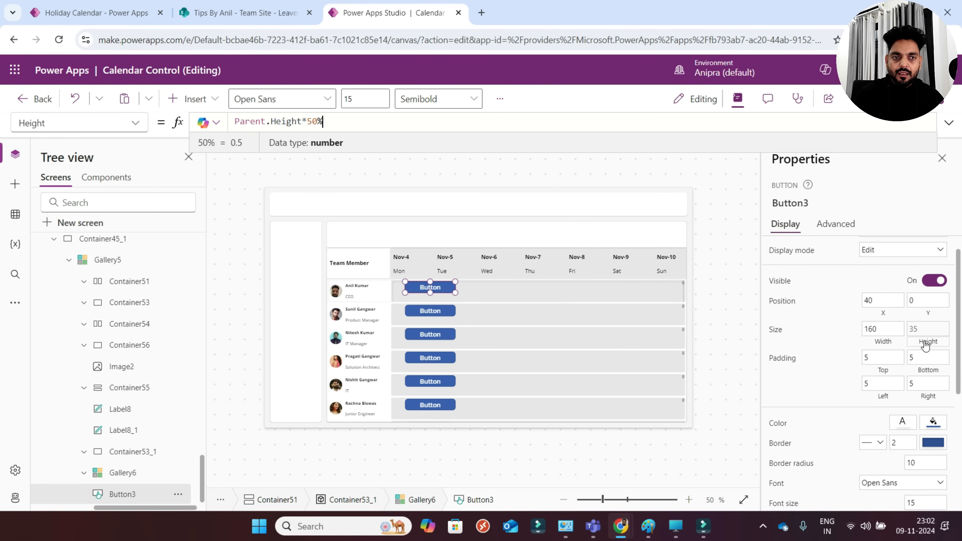
{"action": "left_click", "coordinate": [931, 303]}
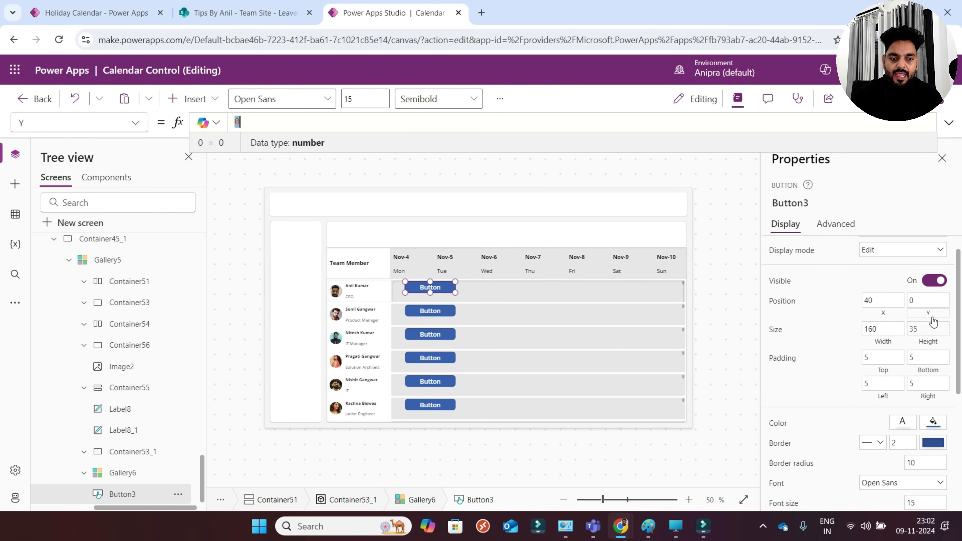
{"action": "type", "text": "(pare"}
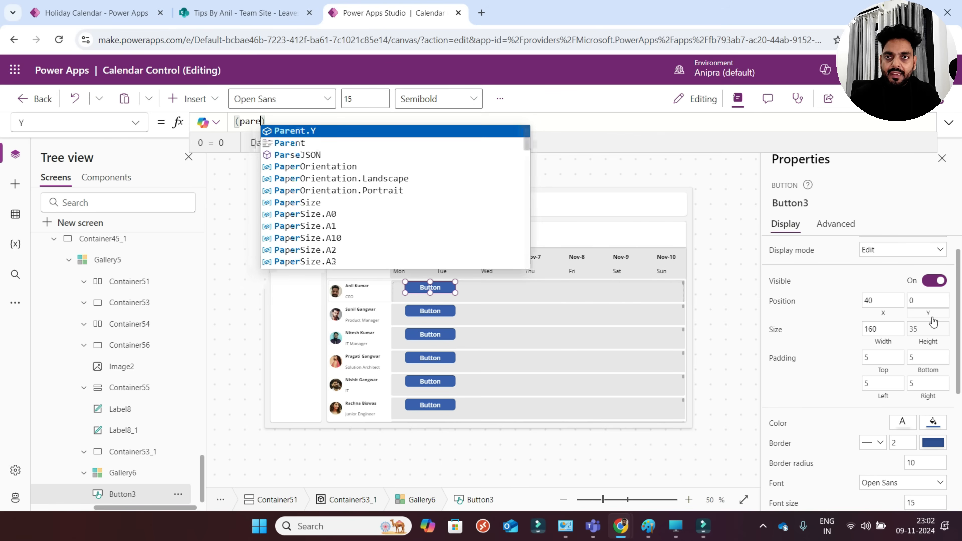
{"action": "type", "text": "nt.Height"}
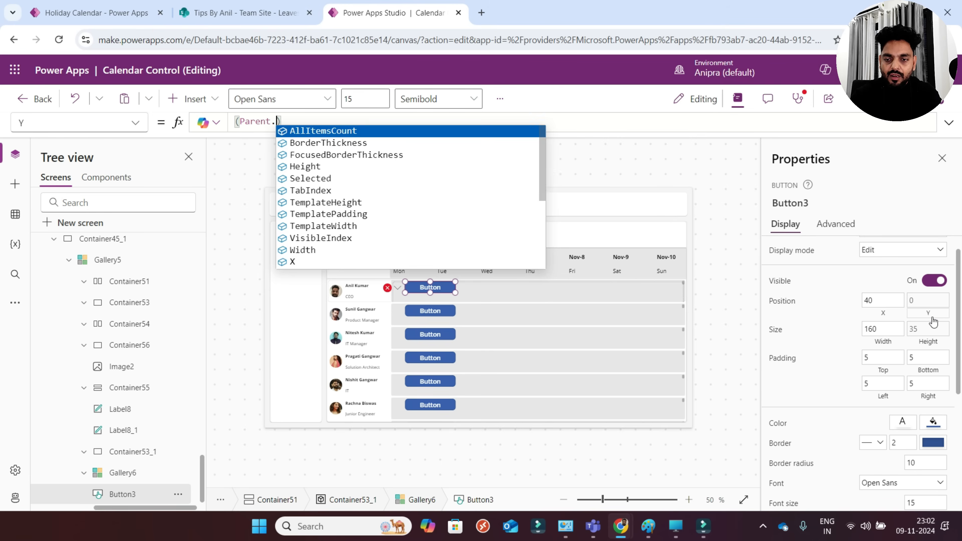
{"action": "type", "text": "-Self"}
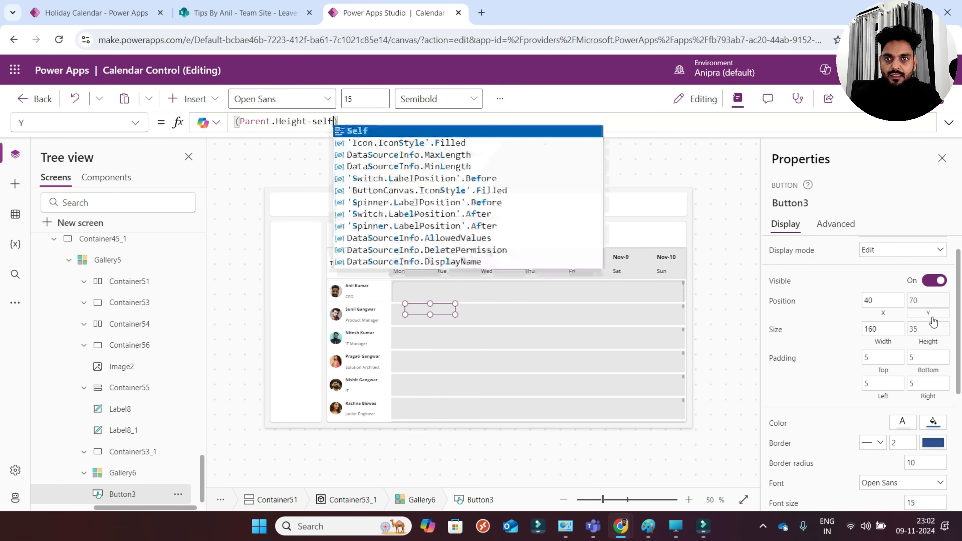
{"action": "type", "text": ".Height"}
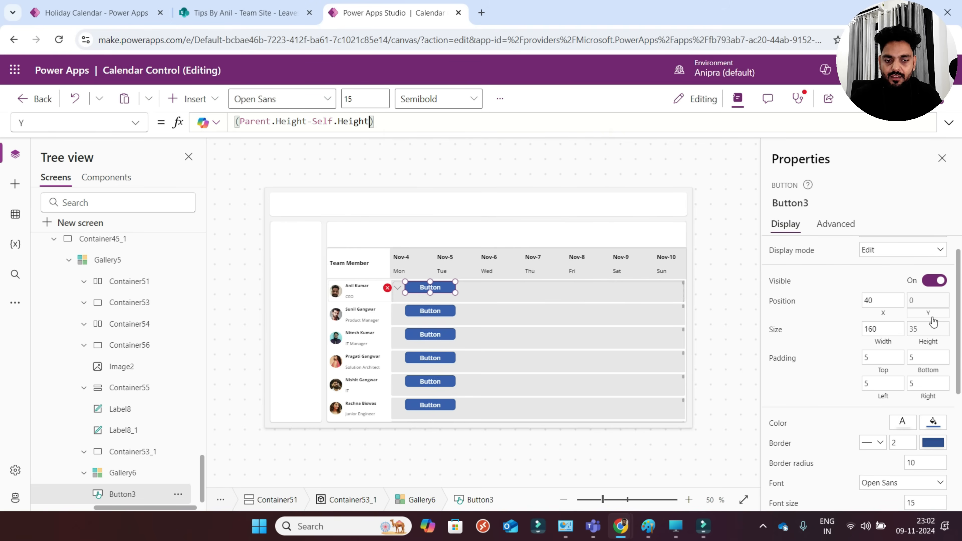
{"action": "key", "text": "End"}
{"action": "type", "text": "/2"}
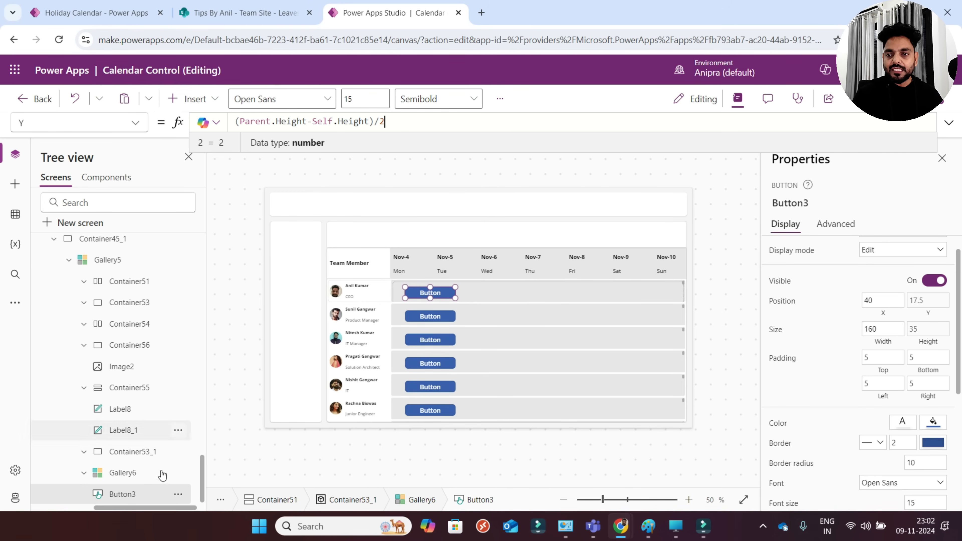
- Turn off the scrollbar for both the nested Gallery6 and the outer Gallery5
{"action": "scroll", "coordinate": [844, 421], "scroll_direction": "down", "scroll_amount": 3}
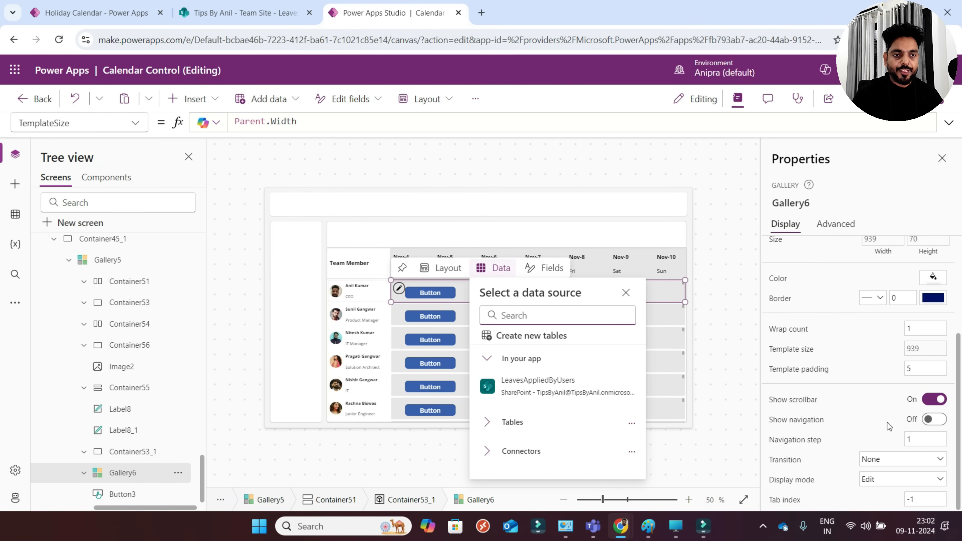
{"action": "left_click", "coordinate": [932, 399]}
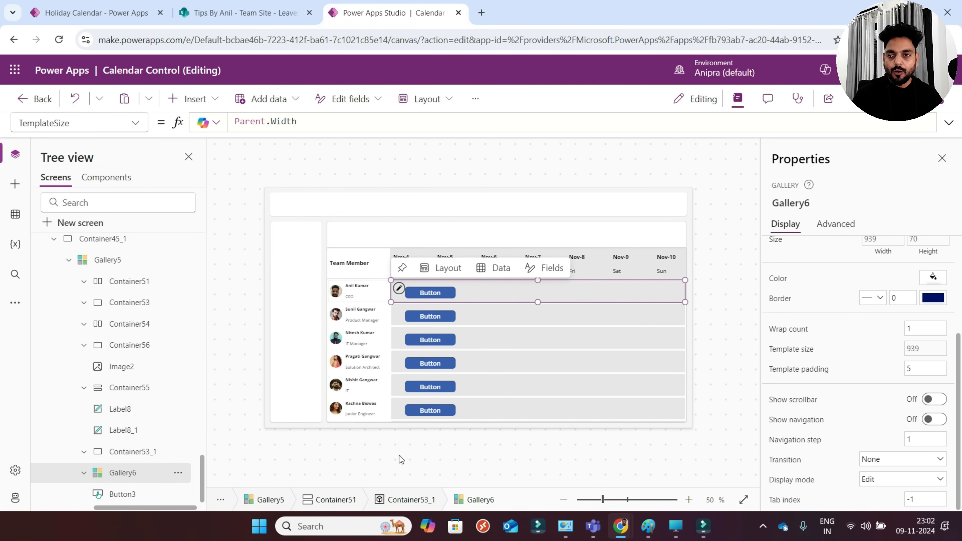
{"action": "left_click", "coordinate": [121, 259]}
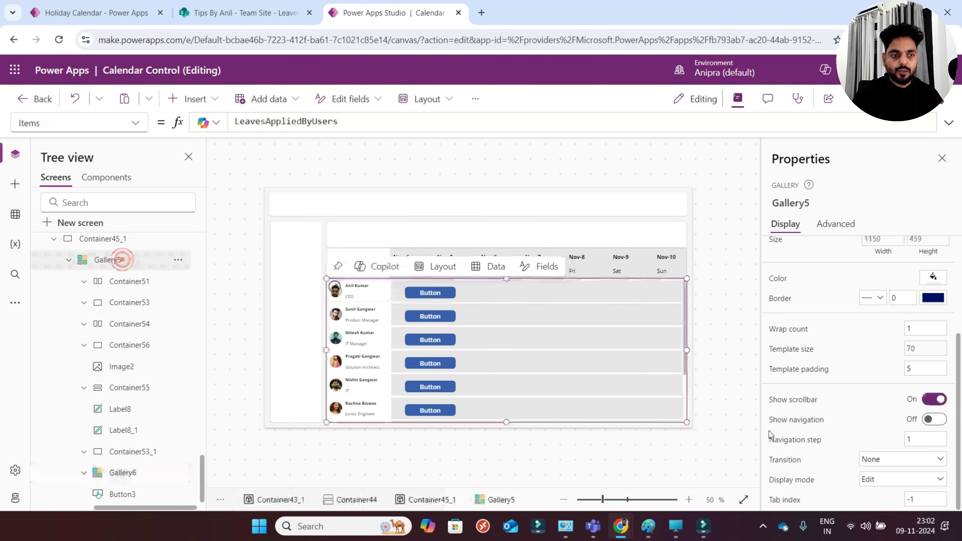
{"action": "left_click", "coordinate": [932, 400]}
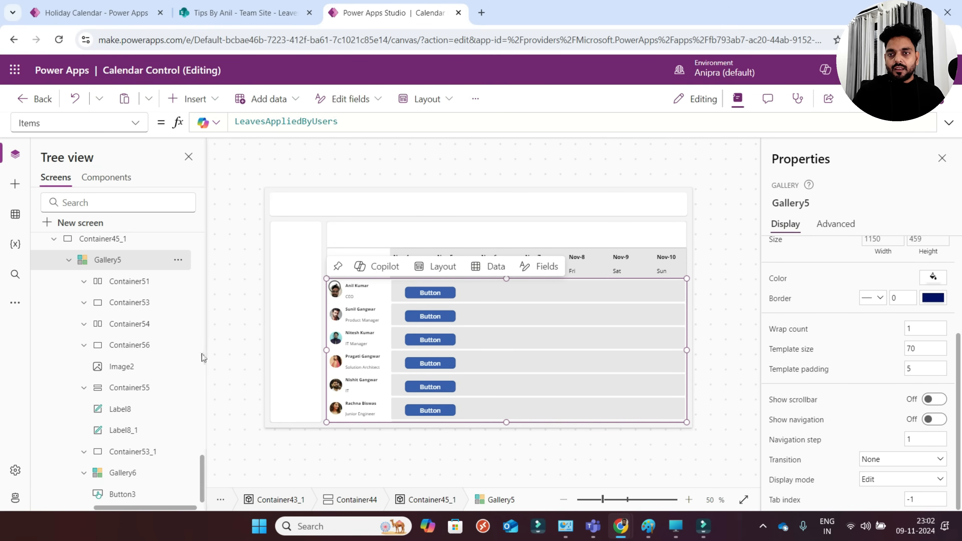
- Open the App object's OnStart formula and copy the collection name Coll_SubCollection from its ClearCollect block
{"action": "left_click", "coordinate": [122, 472]}
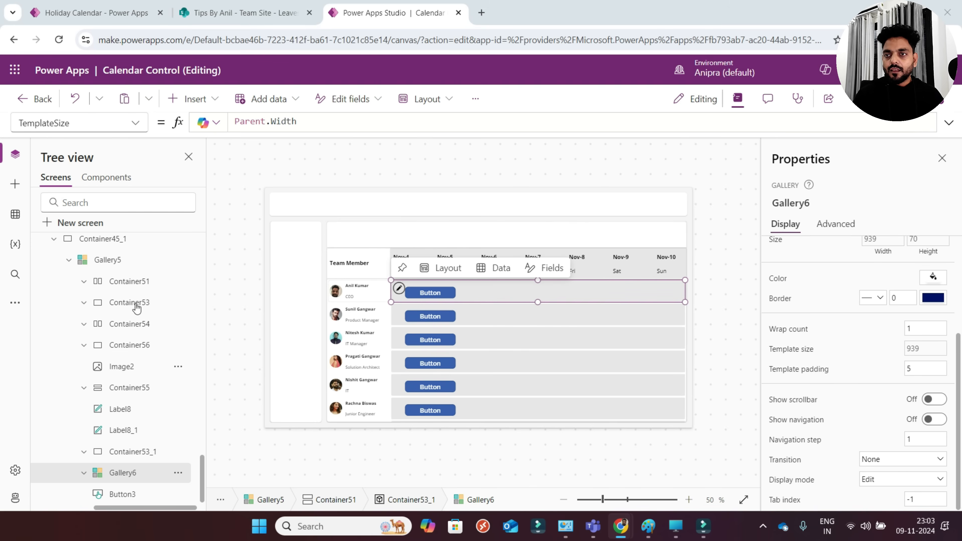
{"action": "scroll", "coordinate": [135, 303], "scroll_direction": "up", "scroll_amount": 10}
{"action": "scroll", "coordinate": [106, 253], "scroll_direction": "up", "scroll_amount": 10}
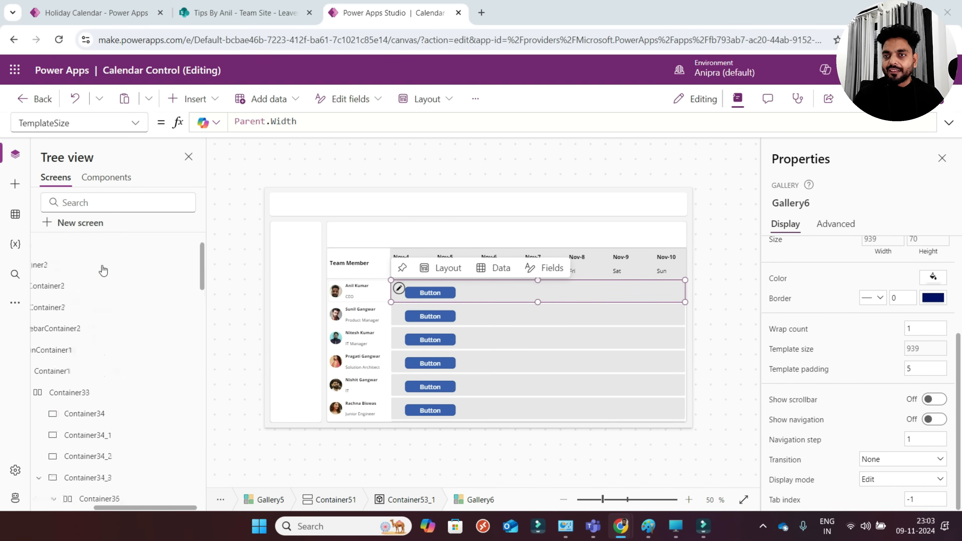
{"action": "left_click", "coordinate": [163, 240]}
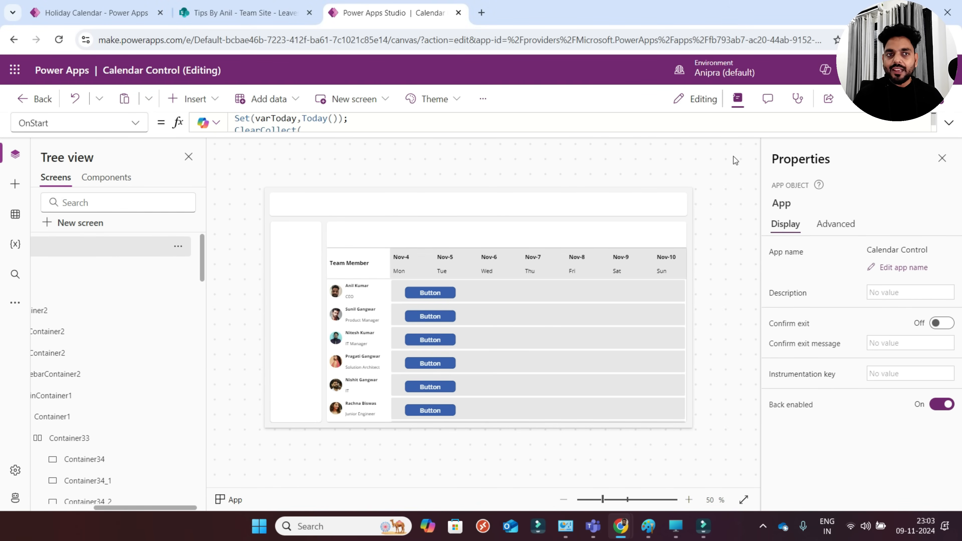
{"action": "left_click", "coordinate": [948, 123]}
{"action": "left_click_drag", "start_coordinate": [663, 338], "coordinate": [687, 432]}
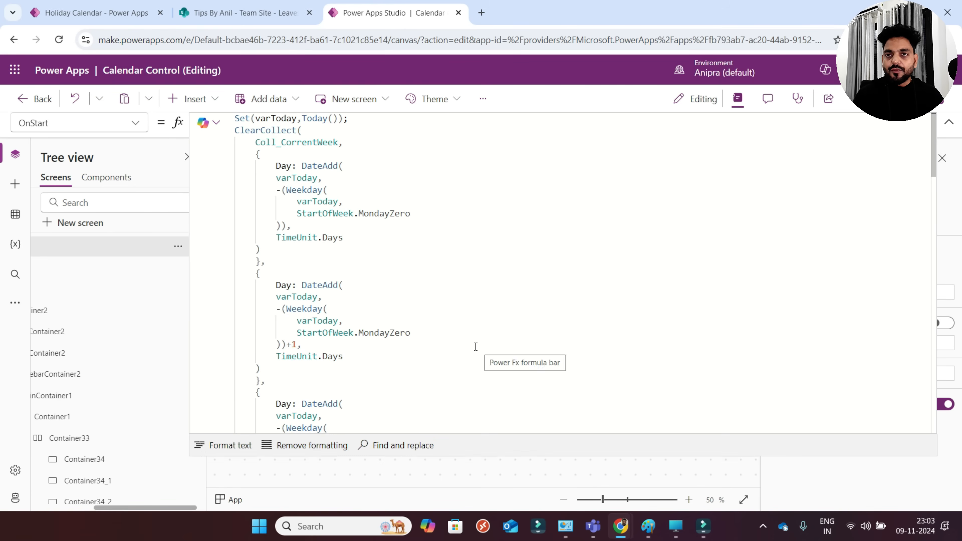
{"action": "scroll", "coordinate": [436, 336], "scroll_direction": "down", "scroll_amount": 10}
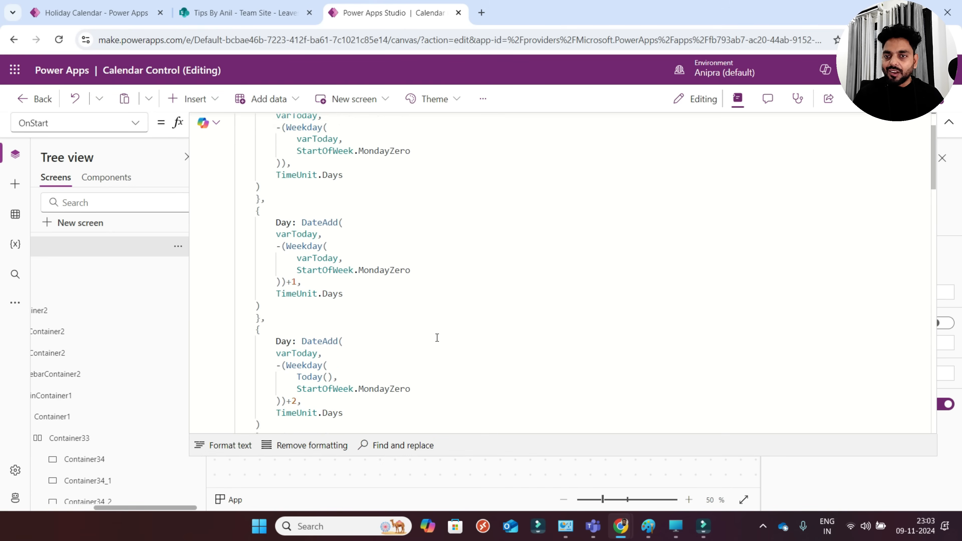
{"action": "scroll", "coordinate": [438, 338], "scroll_direction": "down", "scroll_amount": 9}
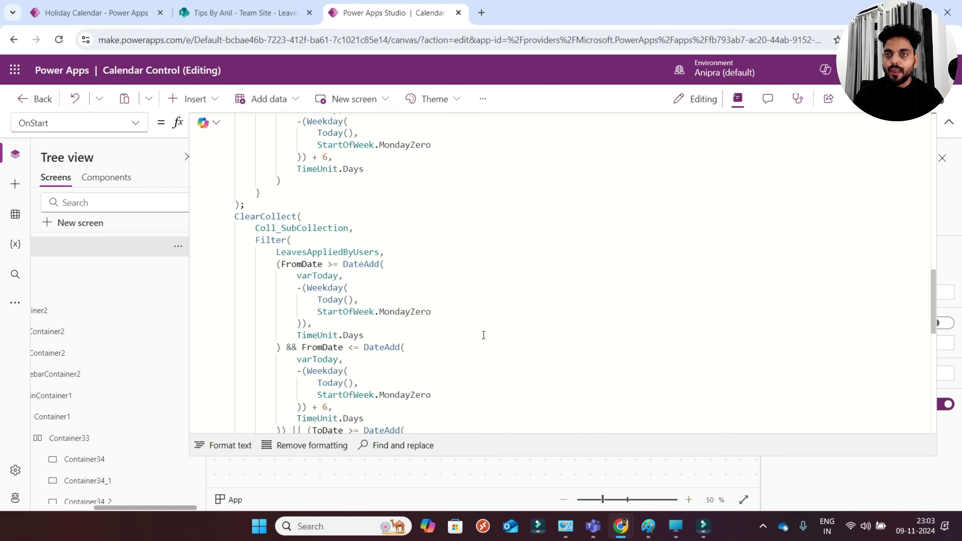
{"action": "scroll", "coordinate": [481, 335], "scroll_direction": "down", "scroll_amount": 1}
{"action": "scroll", "coordinate": [473, 328], "scroll_direction": "down", "scroll_amount": 2}
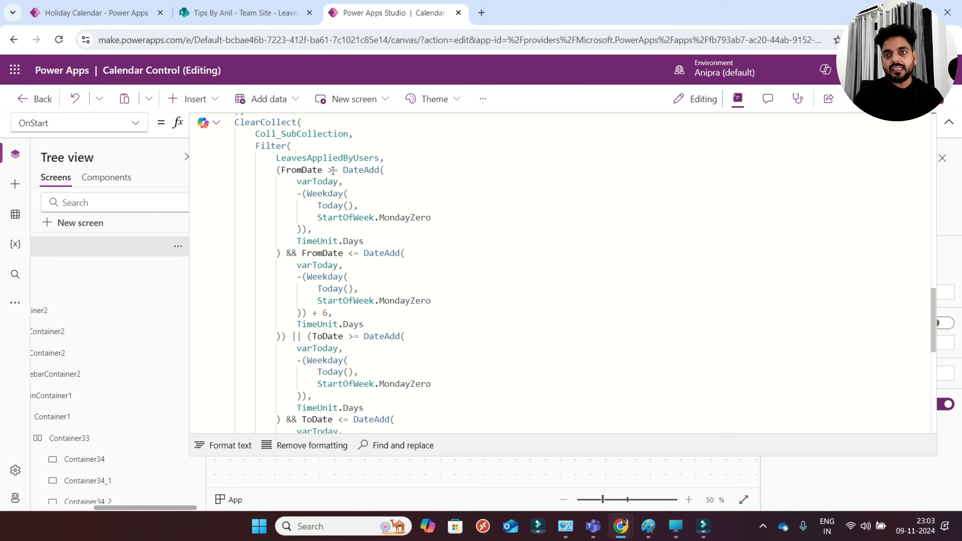
{"action": "double_click", "coordinate": [269, 135]}
{"action": "key", "text": "ctrl+c"}
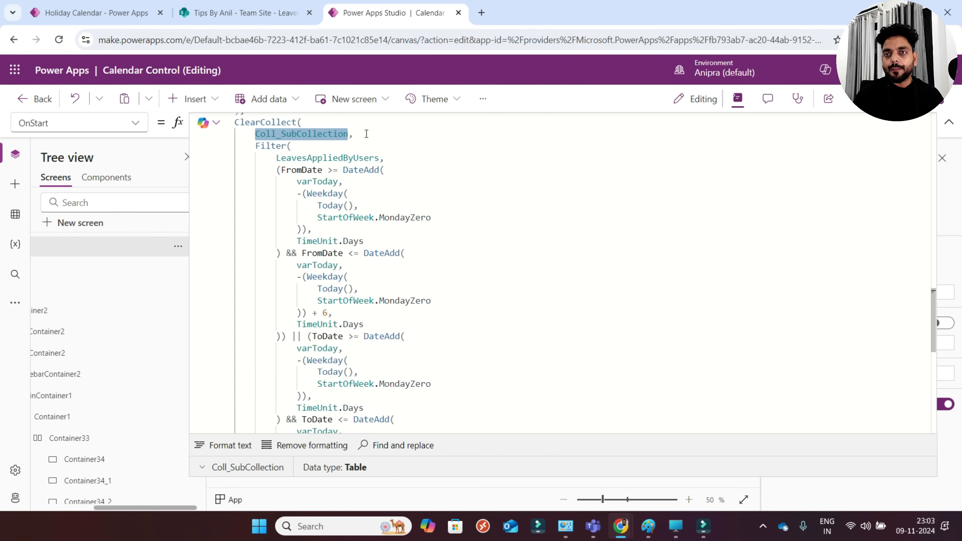
- Examine how OnStart fills Coll_SubCollection by filtering LeavesAppliedByUsers on FromDate and ToDate, and collapse the formula editor
{"action": "left_click", "coordinate": [365, 134]}
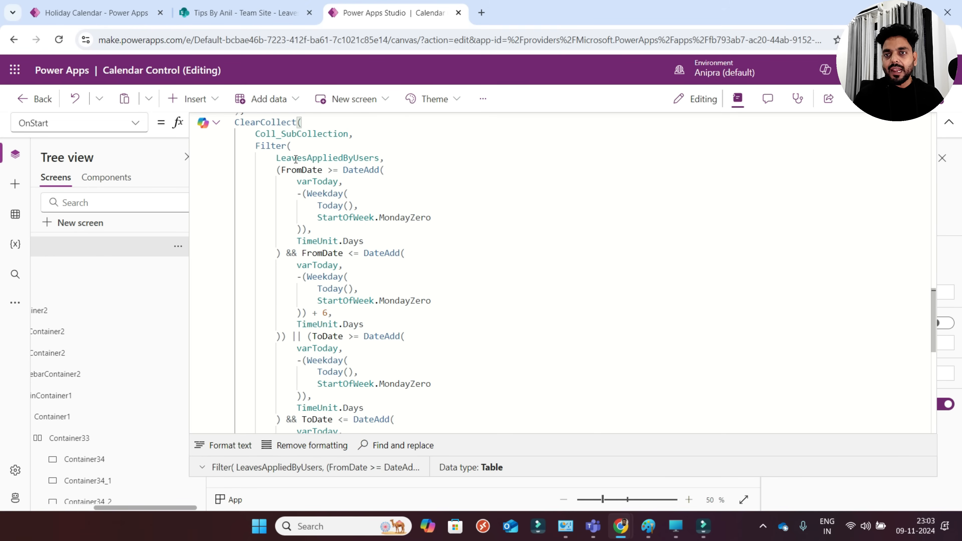
{"action": "double_click", "coordinate": [316, 157]}
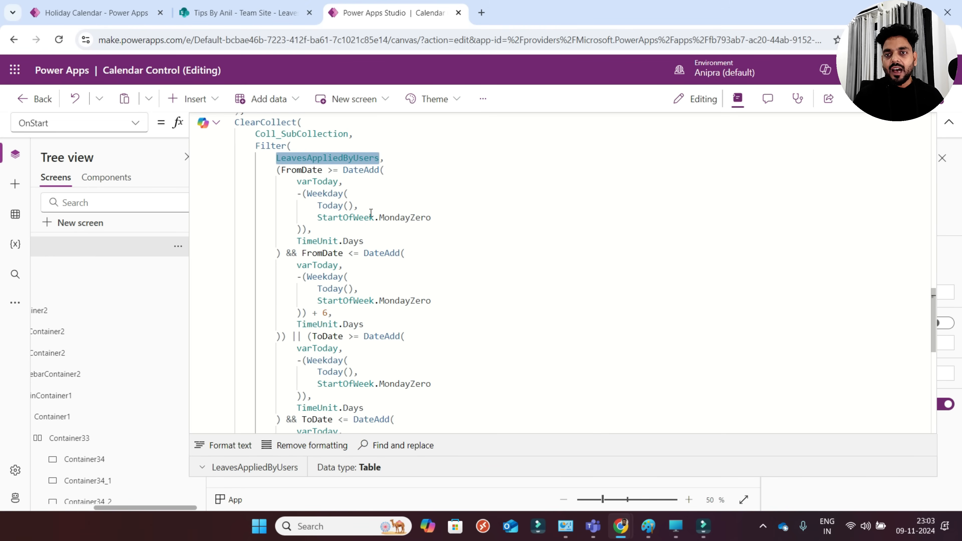
{"action": "double_click", "coordinate": [316, 183]}
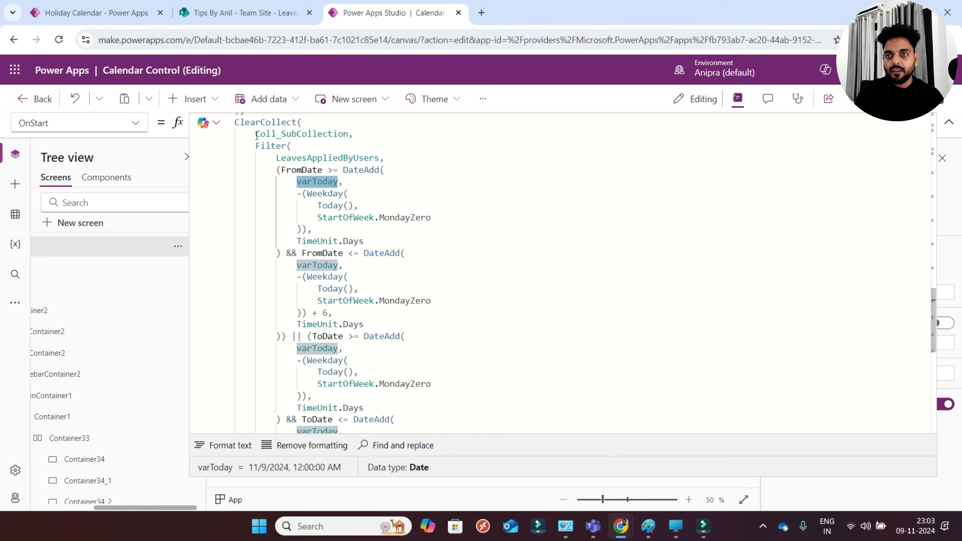
{"action": "left_click", "coordinate": [238, 122]}
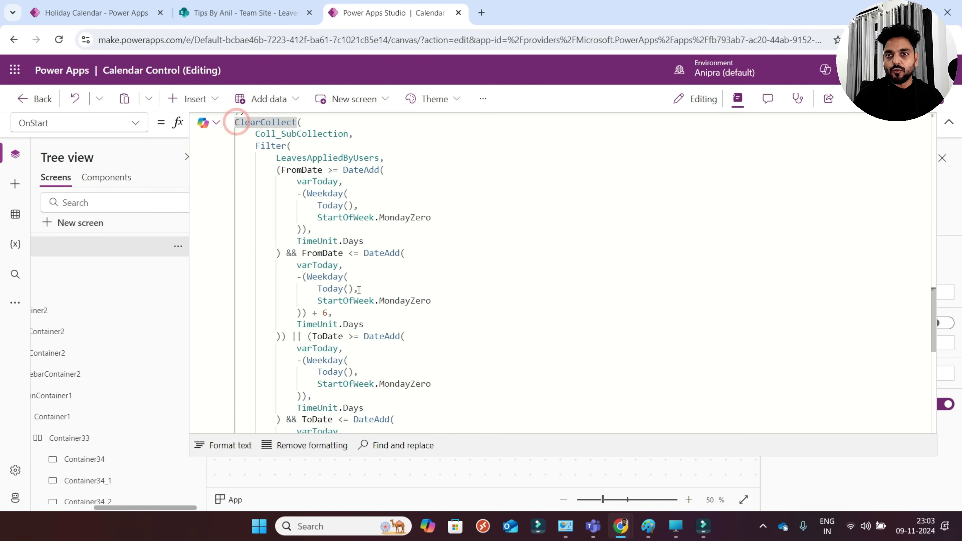
{"action": "scroll", "coordinate": [394, 376], "scroll_direction": "down", "scroll_amount": 5}
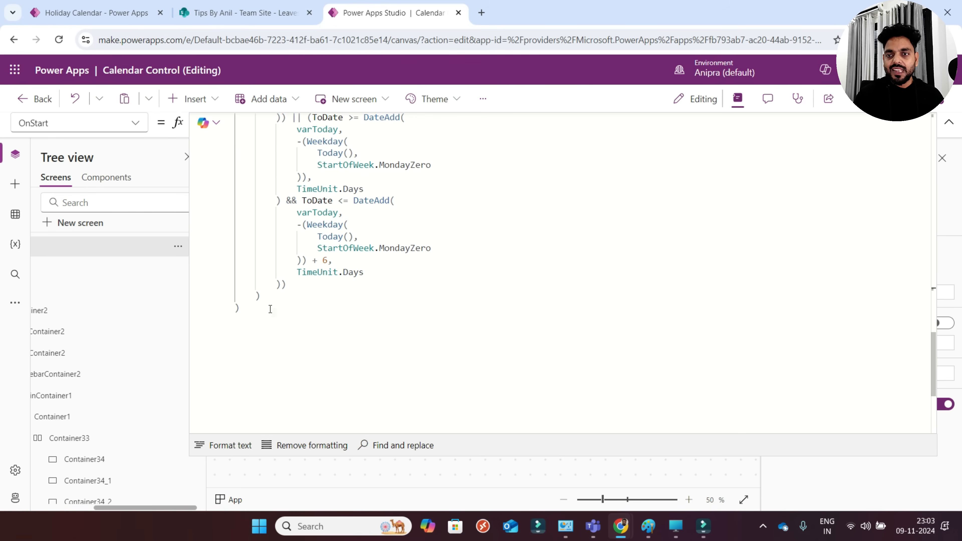
{"action": "left_click", "coordinate": [270, 308], "text": "shift"}
{"action": "scroll", "coordinate": [407, 329], "scroll_direction": "up", "scroll_amount": 7}
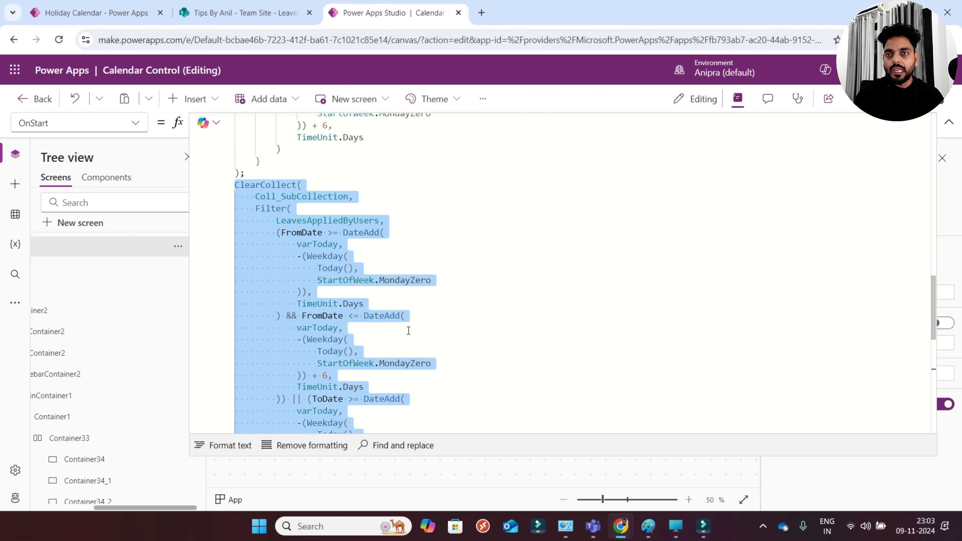
{"action": "scroll", "coordinate": [408, 331], "scroll_direction": "up", "scroll_amount": 1}
{"action": "double_click", "coordinate": [301, 230]}
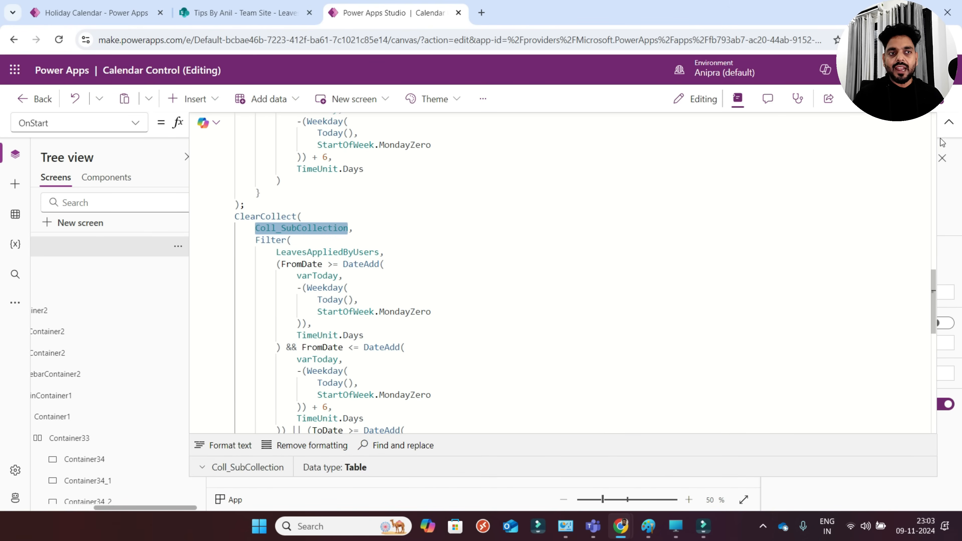
{"action": "left_click", "coordinate": [948, 121]}
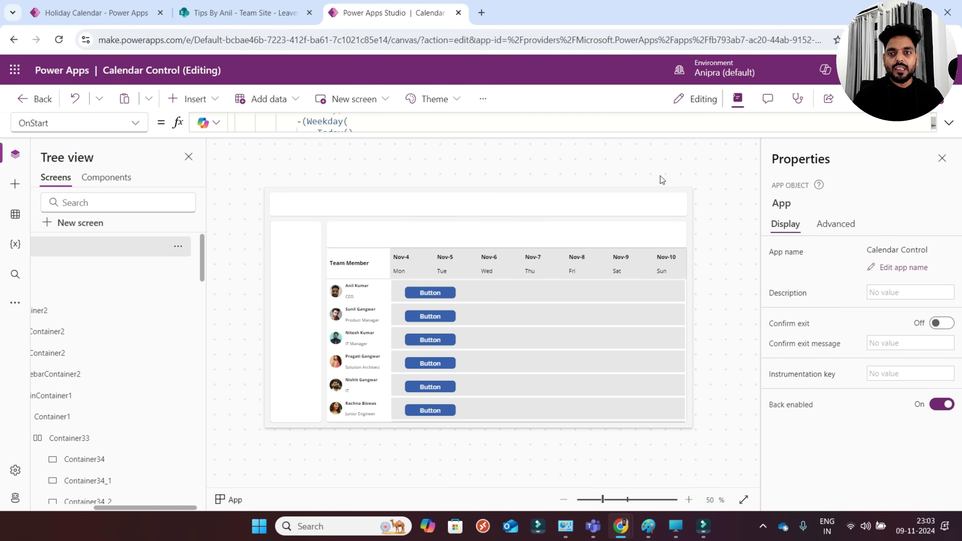
- Set the Items formula of the nested Gallery6 to Coll_SubCollection
{"action": "left_click", "coordinate": [473, 294]}
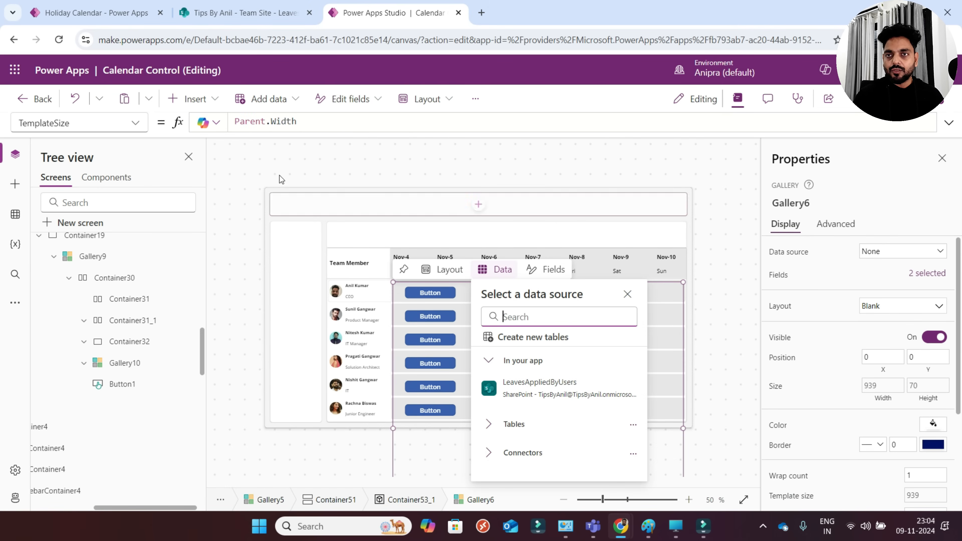
{"action": "left_click", "coordinate": [784, 255]}
{"action": "left_click", "coordinate": [399, 122]}
{"action": "key", "text": "ctrl+a"}
{"action": "key", "text": "ctrl+v"}
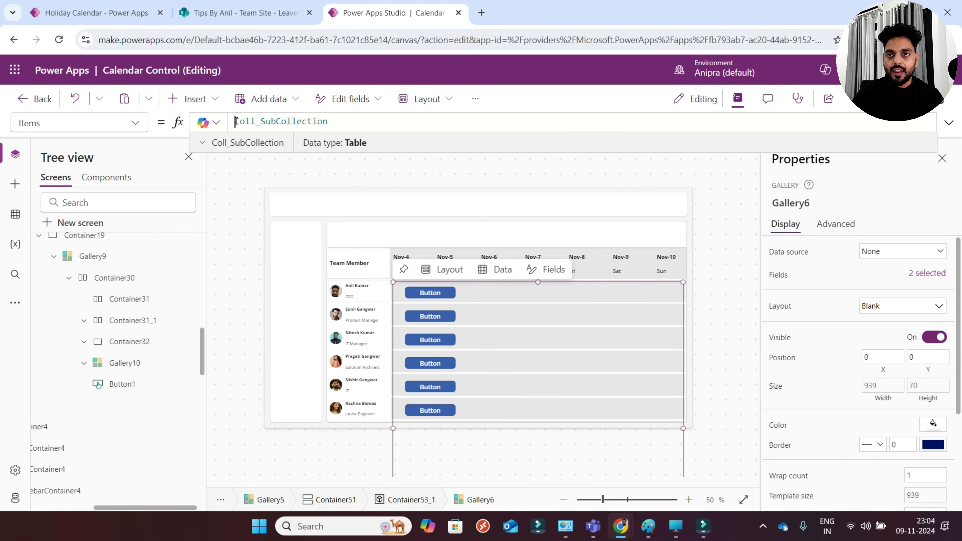
- Extend Gallery6's Items formula to LookUp( Coll_SubCollection,RequestedBy.Email=ThisItem.RequestedBy.Email)
{"action": "type", "text": "LookUp"}
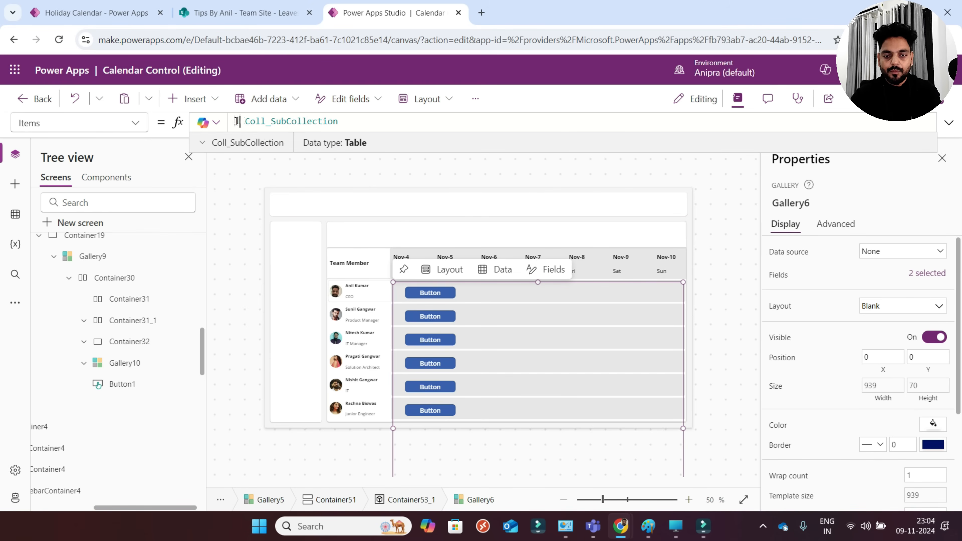
{"action": "type", "text": "("}
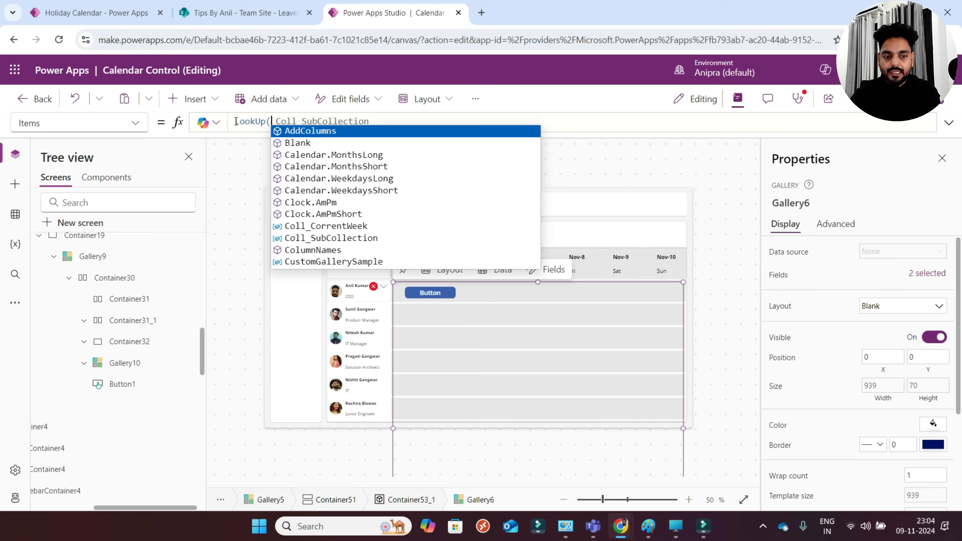
{"action": "key", "text": "Right"}
{"action": "key", "text": "Right"}
{"action": "key", "text": "Right"}
{"action": "key", "text": "Right"}
{"action": "key", "text": "Right"}
{"action": "key", "text": "Right"}
{"action": "key", "text": "Right"}
{"action": "key", "text": "Right"}
{"action": "key", "text": "Right"}
{"action": "key", "text": "Right"}
{"action": "key", "text": "Right"}
{"action": "key", "text": "Right"}
{"action": "key", "text": "Right"}
{"action": "key", "text": "Right"}
{"action": "key", "text": "Right"}
{"action": "key", "text": "Right"}
{"action": "key", "text": "Right"}
{"action": "key", "text": "Right"}
{"action": "key", "text": "Right"}
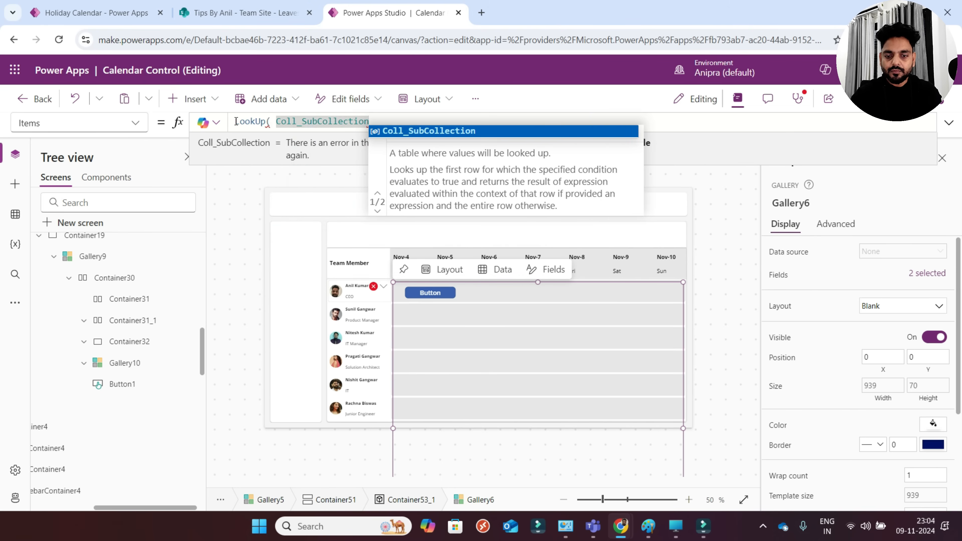
{"action": "type", "text": ",req"}
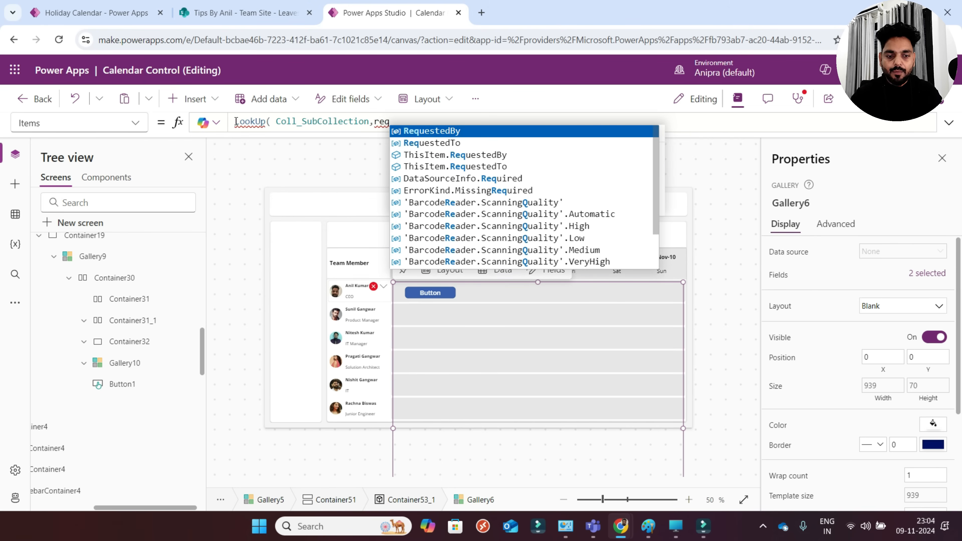
{"action": "key", "text": "Tab"}
{"action": "type", "text": ".em"}
{"action": "key", "text": "Tab"}
{"action": "type", "text": "=ThisItem.req"}
{"action": "key", "text": "Tab"}
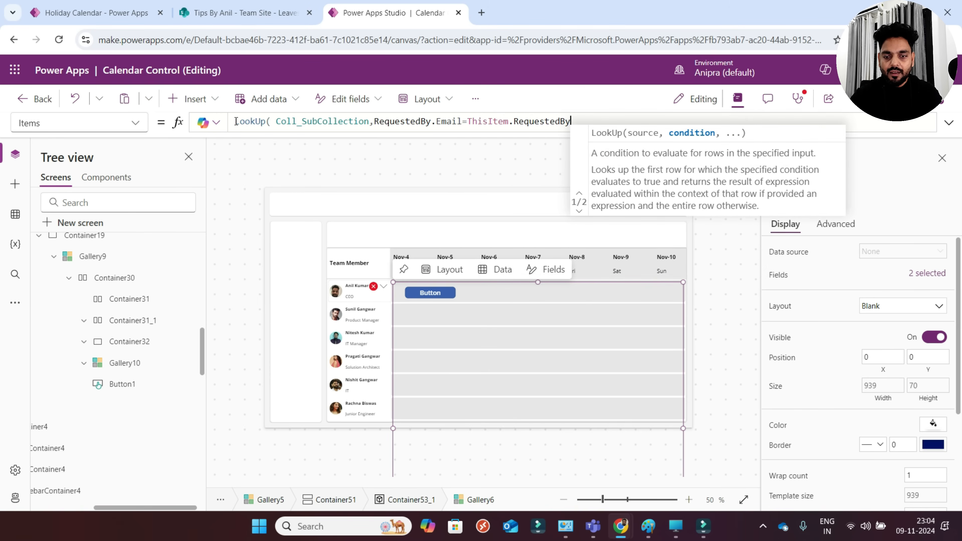
{"action": "type", "text": ".em"}
{"action": "key", "text": "Tab"}
{"action": "type", "text": ")"}
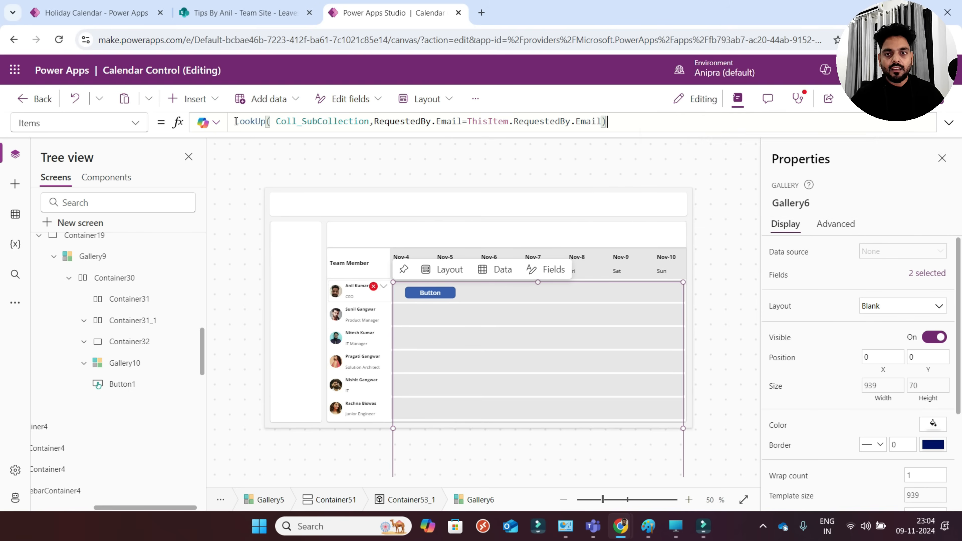
- Set Button3's Text formula to ThisItem.LeaveType
{"action": "left_click", "coordinate": [453, 297]}
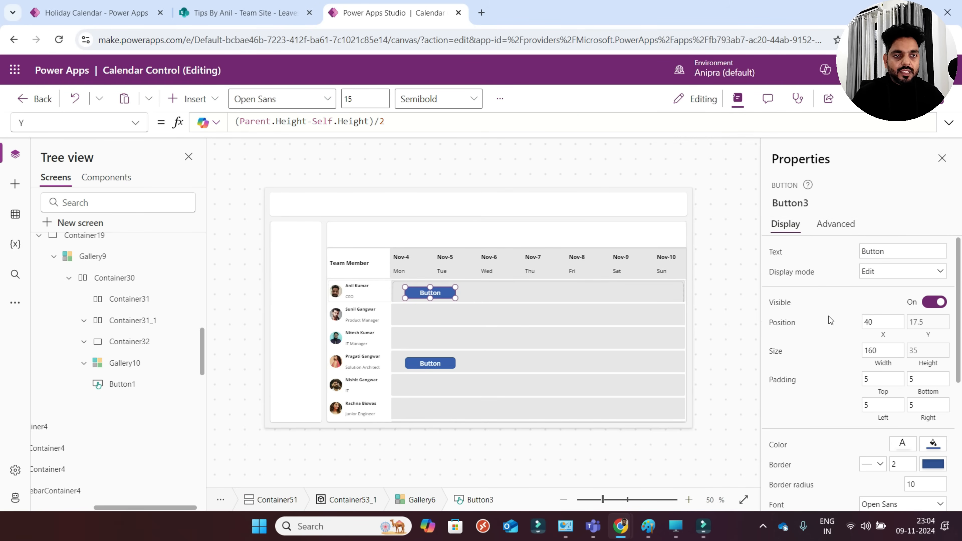
{"action": "left_click", "coordinate": [776, 252]}
{"action": "type", "text": "this"}
{"action": "key", "text": "Tab"}
{"action": "type", "text": ".leav"}
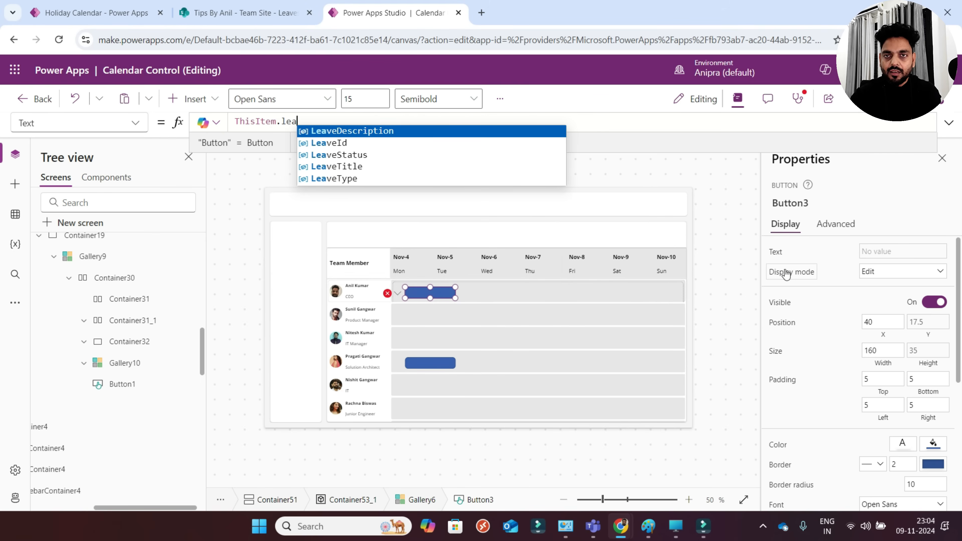
{"action": "key", "text": "Down"}
{"action": "key", "text": "Down"}
{"action": "key", "text": "Down"}
{"action": "key", "text": "Down"}
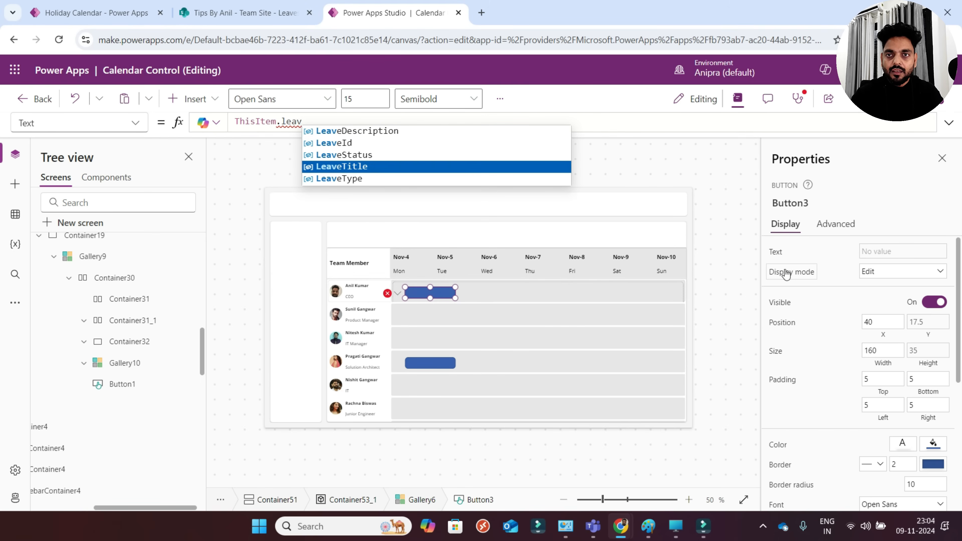
{"action": "key", "text": "Tab"}
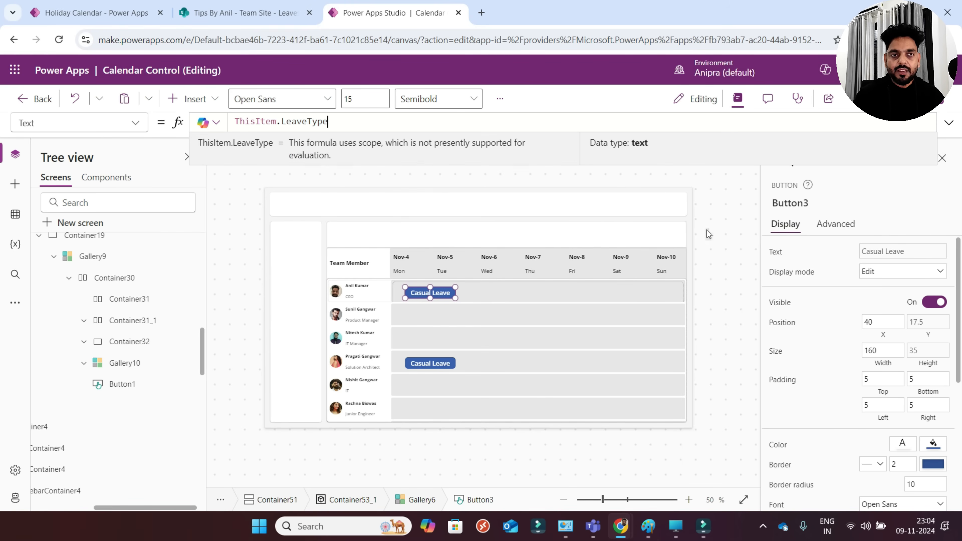
{"action": "left_click", "coordinate": [768, 219]}
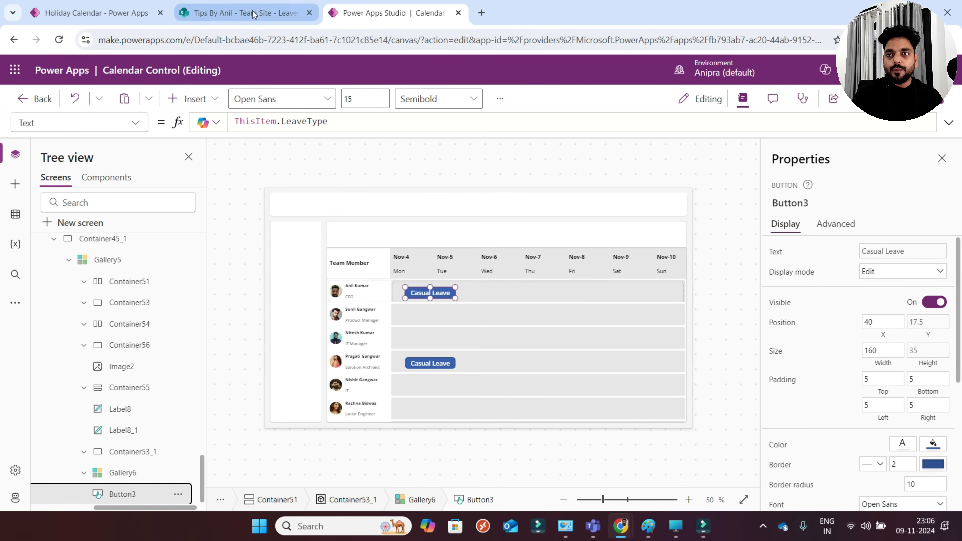
- View the LeavesAppliedByUsers list in SharePoint, and switch to Paint to enlarge the blank canvas to 1732 × 566 px
{"action": "left_click", "coordinate": [243, 13]}
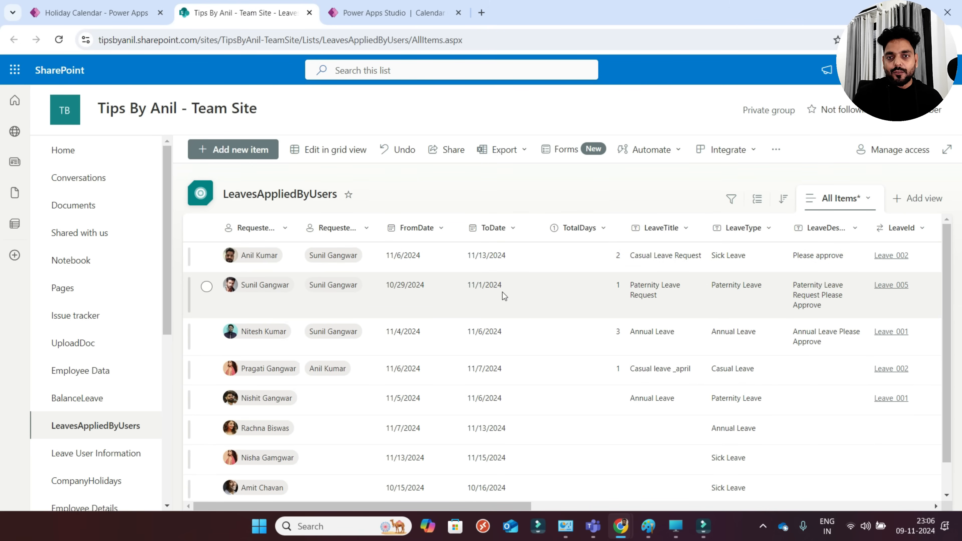
{"action": "key", "text": "alt+Tab"}
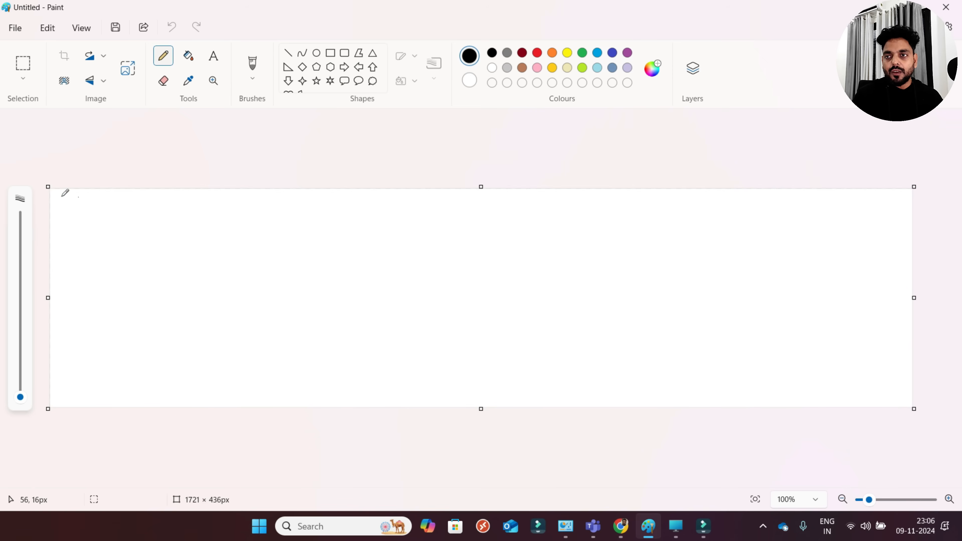
{"action": "left_click_drag", "start_coordinate": [47, 187], "coordinate": [45, 153]}
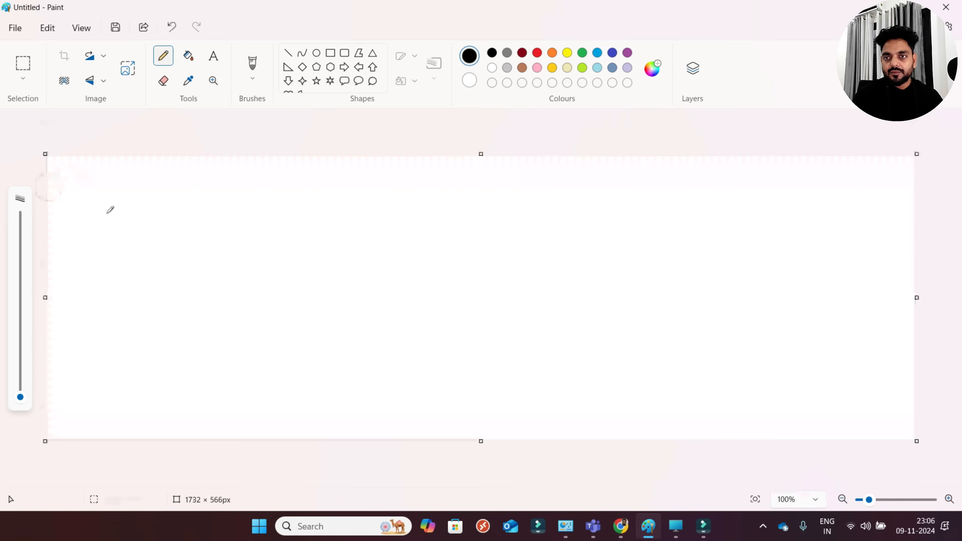
- Sketch a wide box with the pencil and write an underlined week 1 heading above it
{"action": "mouse_move", "coordinate": [90, 241]}
{"action": "left_mouse_down"}
{"action": "mouse_move", "coordinate": [420, 245]}
{"action": "mouse_move", "coordinate": [217, 371]}
{"action": "mouse_move", "coordinate": [104, 359]}
{"action": "left_mouse_up"}
{"action": "left_click_drag", "start_coordinate": [86, 250], "coordinate": [105, 369]}
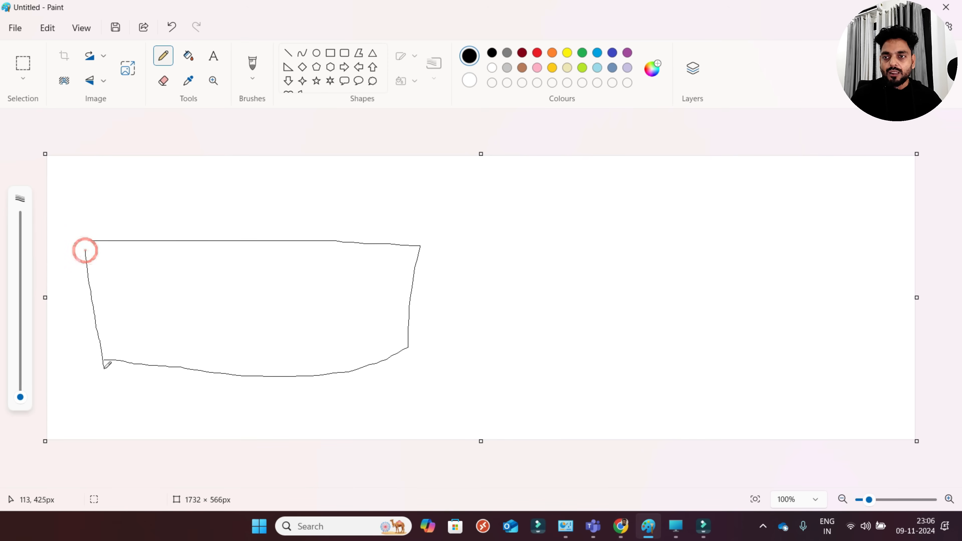
{"action": "mouse_move", "coordinate": [191, 169]}
{"action": "left_mouse_down"}
{"action": "mouse_move", "coordinate": [192, 181]}
{"action": "mouse_move", "coordinate": [204, 182]}
{"action": "left_mouse_up"}
{"action": "mouse_move", "coordinate": [213, 174]}
{"action": "left_mouse_down"}
{"action": "mouse_move", "coordinate": [225, 181]}
{"action": "mouse_move", "coordinate": [288, 167]}
{"action": "mouse_move", "coordinate": [308, 188]}
{"action": "mouse_move", "coordinate": [323, 178]}
{"action": "mouse_move", "coordinate": [195, 193]}
{"action": "left_mouse_up"}
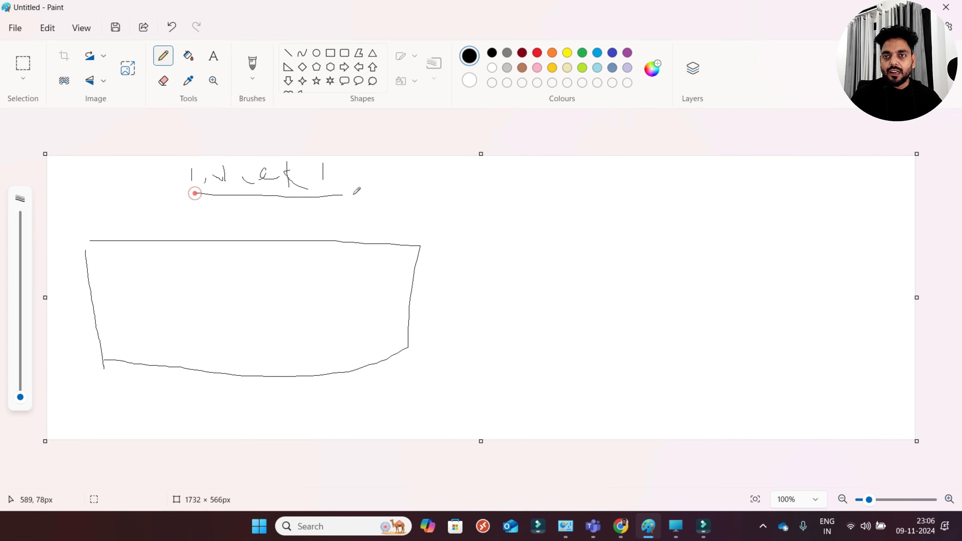
- Draw six vertical lines through the box to divide it into seven day columns
{"action": "left_click_drag", "start_coordinate": [124, 244], "coordinate": [148, 356]}
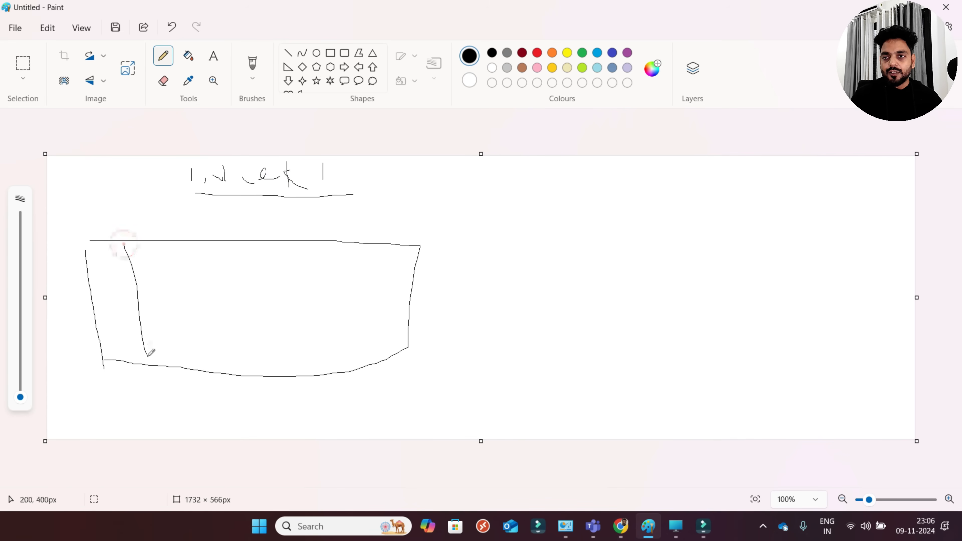
{"action": "left_click_drag", "start_coordinate": [167, 244], "coordinate": [187, 358]}
{"action": "left_click_drag", "start_coordinate": [209, 244], "coordinate": [228, 357]}
{"action": "left_click_drag", "start_coordinate": [264, 245], "coordinate": [279, 362]}
{"action": "mouse_move", "coordinate": [334, 244]}
{"action": "left_mouse_down"}
{"action": "mouse_move", "coordinate": [333, 352]}
{"action": "mouse_move", "coordinate": [340, 343]}
{"action": "left_mouse_up"}
{"action": "left_click_drag", "start_coordinate": [366, 248], "coordinate": [366, 368]}
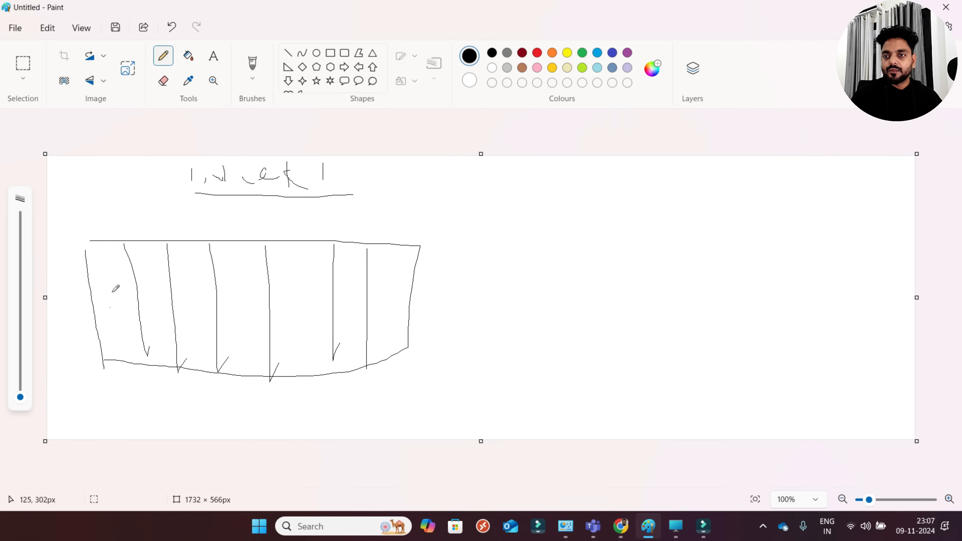
- Number the columns 1 to 7 above the box and write the weekday initials M, T and S below it
{"action": "mouse_move", "coordinate": [101, 221]}
{"action": "left_mouse_down"}
{"action": "mouse_move", "coordinate": [101, 233]}
{"action": "mouse_move", "coordinate": [228, 235]}
{"action": "left_mouse_up"}
{"action": "left_click", "coordinate": [172, 225]}
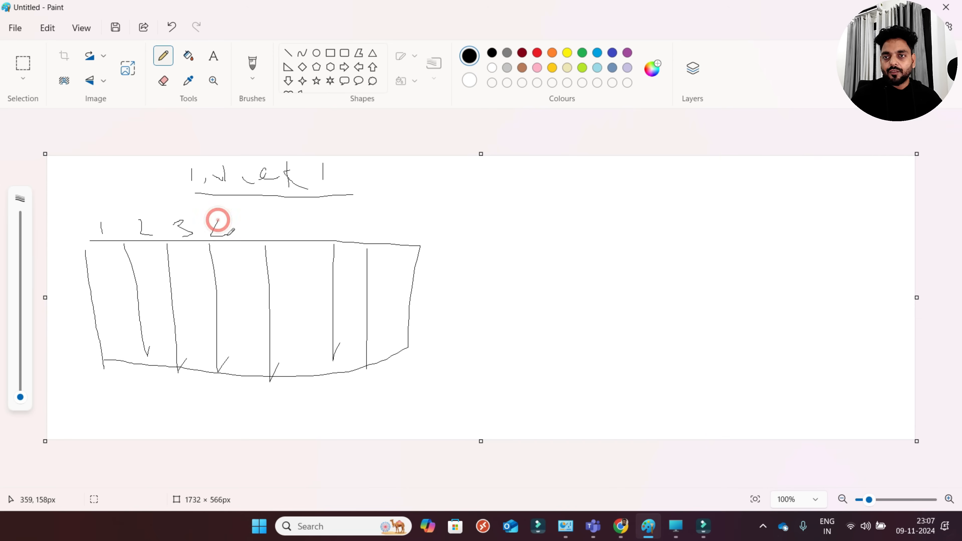
{"action": "mouse_move", "coordinate": [284, 224]}
{"action": "left_mouse_down"}
{"action": "mouse_move", "coordinate": [298, 236]}
{"action": "mouse_move", "coordinate": [273, 238]}
{"action": "mouse_move", "coordinate": [316, 220]}
{"action": "mouse_move", "coordinate": [396, 219]}
{"action": "mouse_move", "coordinate": [403, 236]}
{"action": "left_mouse_up"}
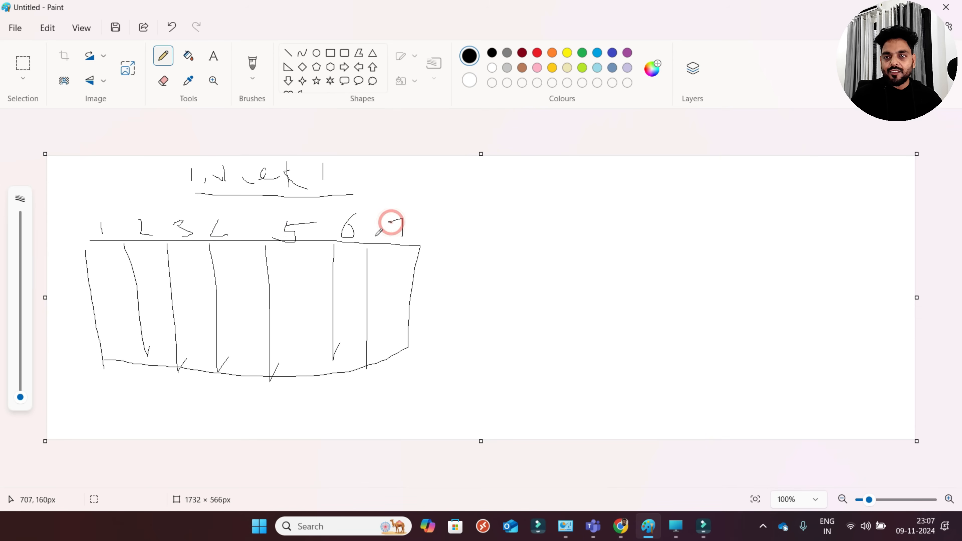
{"action": "left_click_drag", "start_coordinate": [226, 233], "coordinate": [227, 244]}
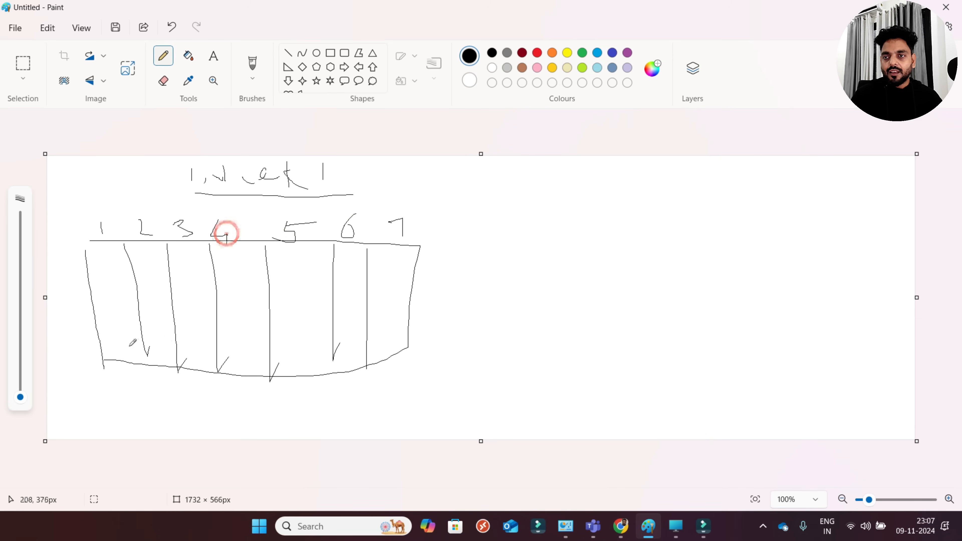
{"action": "mouse_move", "coordinate": [122, 390]}
{"action": "left_mouse_down"}
{"action": "mouse_move", "coordinate": [169, 377]}
{"action": "mouse_move", "coordinate": [165, 387]}
{"action": "left_mouse_up"}
{"action": "left_click_drag", "start_coordinate": [398, 369], "coordinate": [386, 389]}
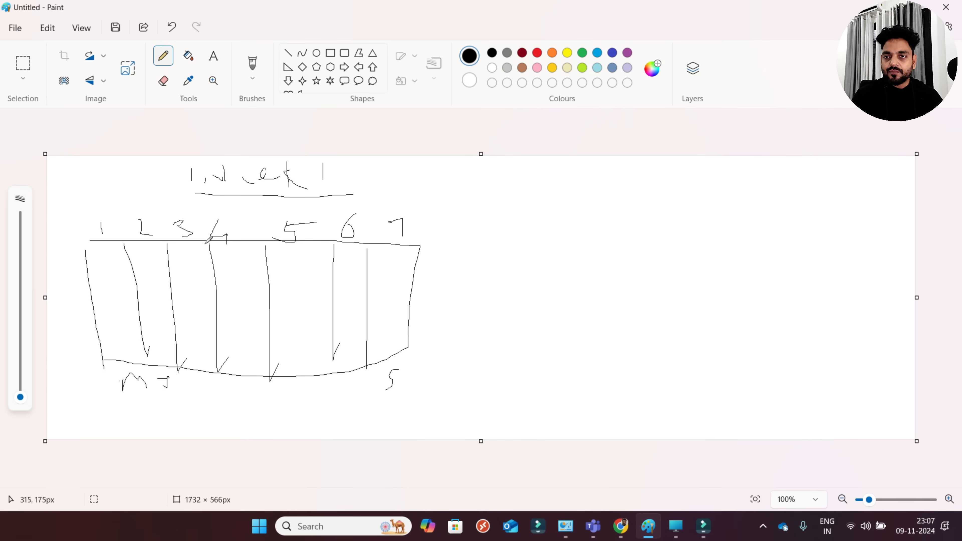
- Outline day numbers 4 and 5 and draw a horizontal leave bar spanning those two columns
{"action": "mouse_move", "coordinate": [208, 243]}
{"action": "left_mouse_down"}
{"action": "mouse_move", "coordinate": [250, 207]}
{"action": "mouse_move", "coordinate": [328, 208]}
{"action": "left_mouse_up"}
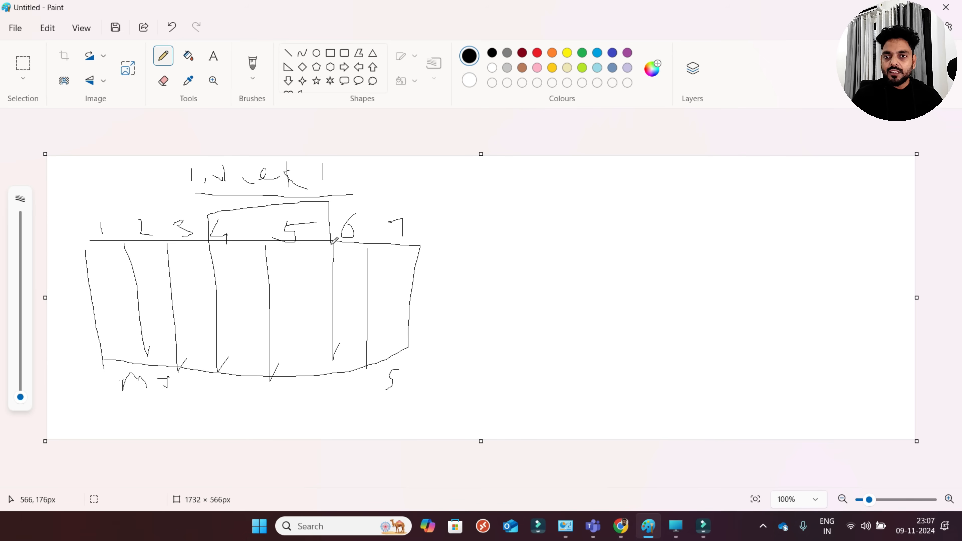
{"action": "mouse_move", "coordinate": [216, 289]}
{"action": "left_mouse_down"}
{"action": "mouse_move", "coordinate": [332, 289]}
{"action": "mouse_move", "coordinate": [264, 321]}
{"action": "left_mouse_up"}
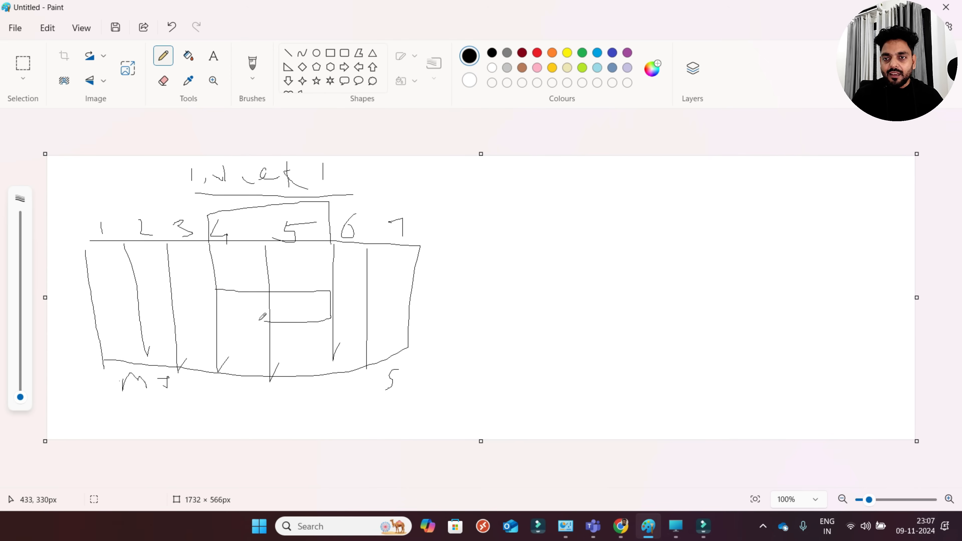
{"action": "left_click", "coordinate": [229, 270]}
{"action": "left_click", "coordinate": [296, 269]}
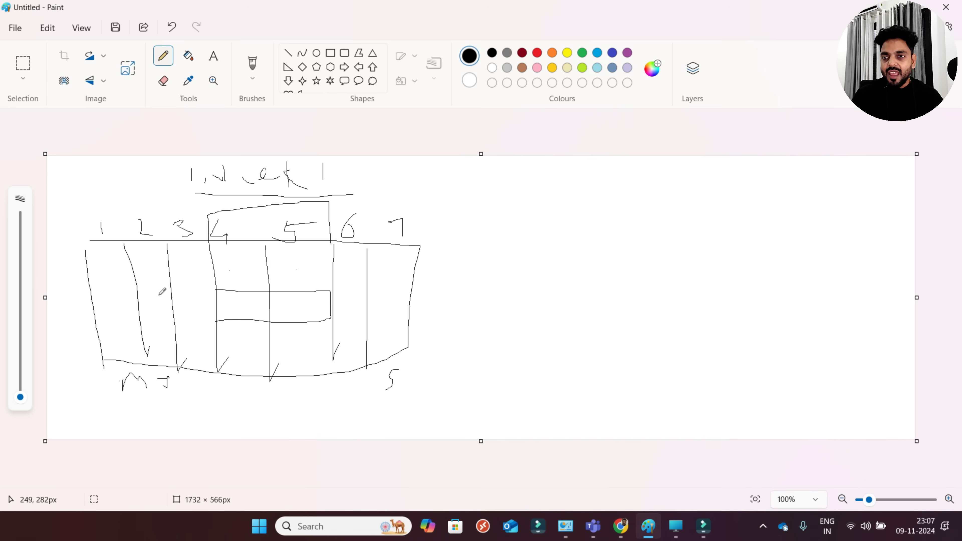
- Draw a second bar across columns 1 to 3 and write the width 10 in each of the first four columns
{"action": "mouse_move", "coordinate": [108, 292]}
{"action": "left_mouse_down"}
{"action": "mouse_move", "coordinate": [215, 289]}
{"action": "mouse_move", "coordinate": [213, 319]}
{"action": "mouse_move", "coordinate": [101, 324]}
{"action": "left_mouse_up"}
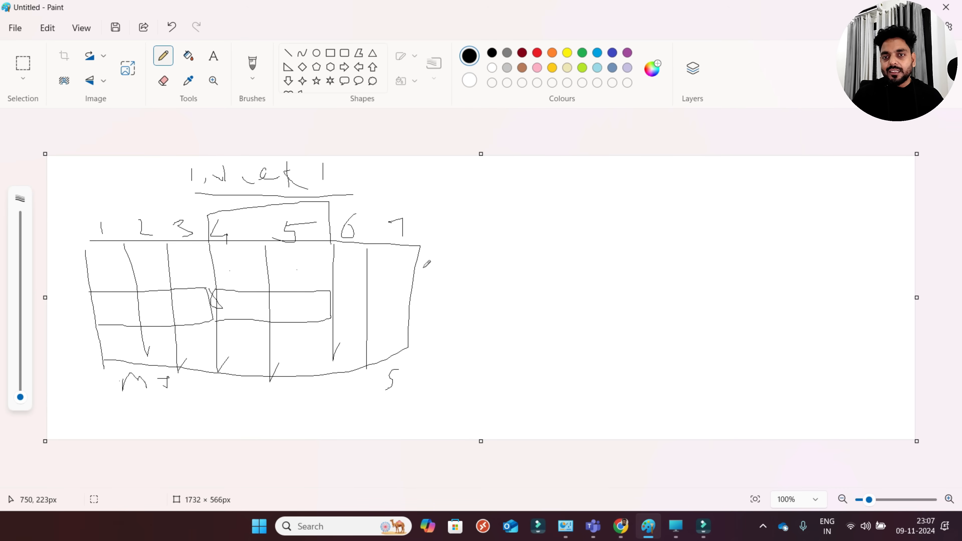
{"action": "mouse_move", "coordinate": [103, 259]}
{"action": "left_mouse_down"}
{"action": "mouse_move", "coordinate": [108, 270]}
{"action": "mouse_move", "coordinate": [153, 260]}
{"action": "mouse_move", "coordinate": [148, 271]}
{"action": "mouse_move", "coordinate": [194, 262]}
{"action": "mouse_move", "coordinate": [239, 272]}
{"action": "left_mouse_up"}
{"action": "left_click_drag", "start_coordinate": [241, 264], "coordinate": [246, 266]}
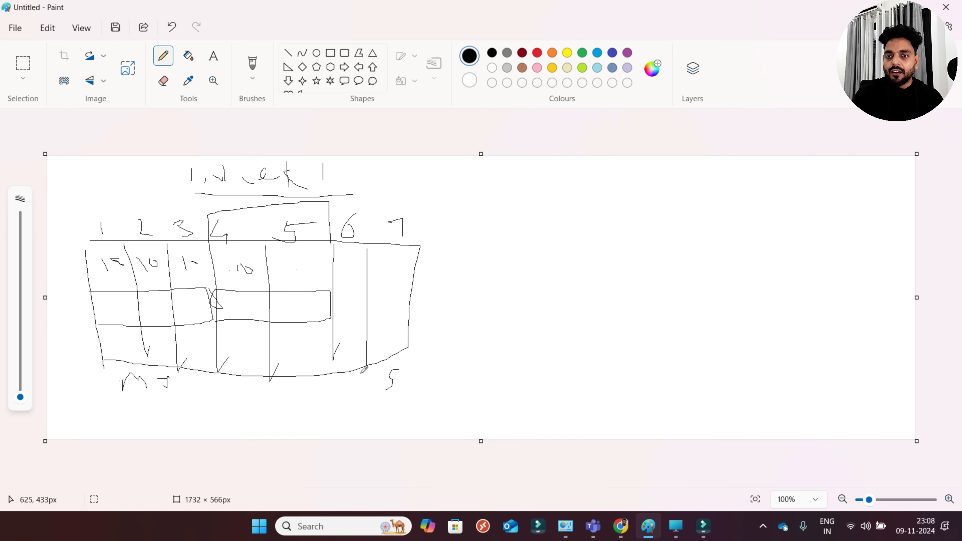
- Switch back to Power Apps Studio and replace Button3's X formula with the start of a DateDiff( call
{"action": "key", "text": "alt+Tab"}
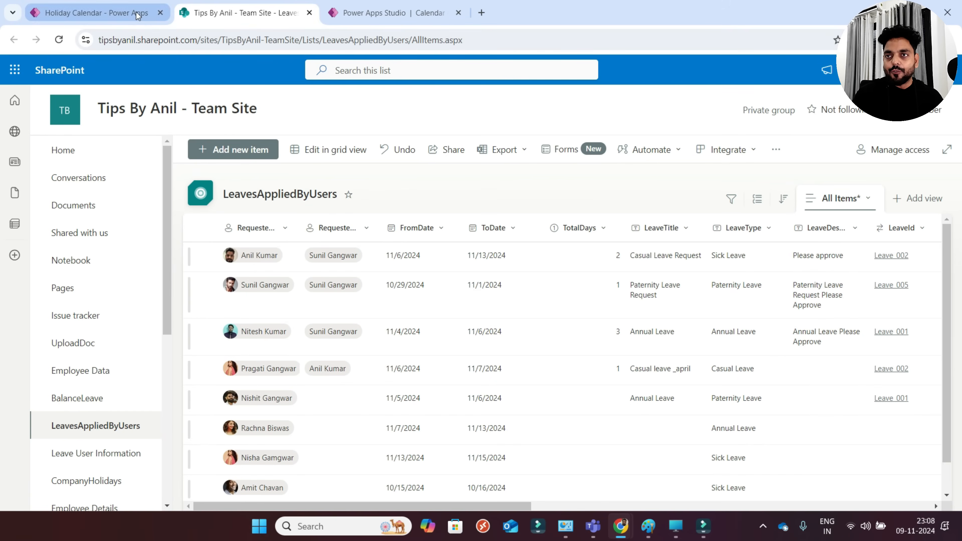
{"action": "left_click", "coordinate": [137, 13]}
{"action": "left_click", "coordinate": [367, 14]}
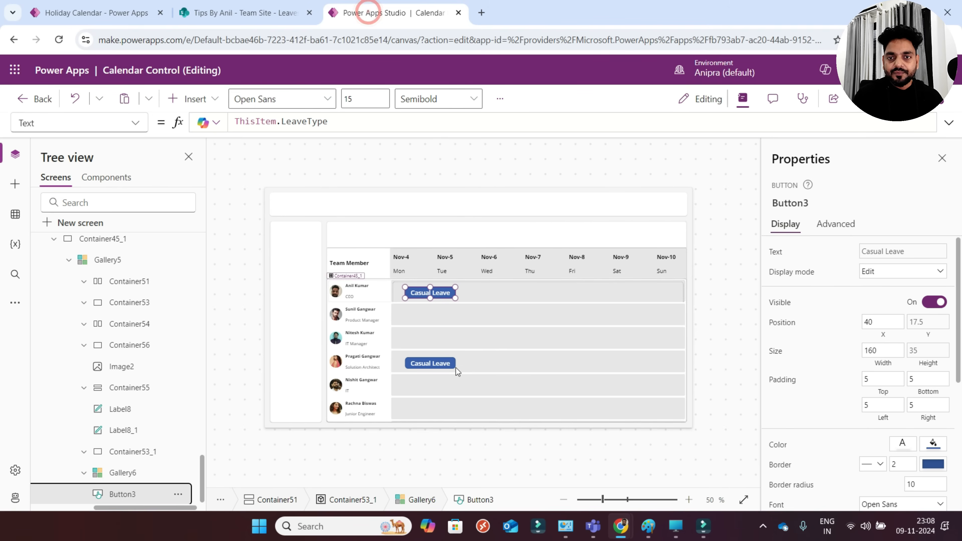
{"action": "left_click", "coordinate": [871, 322]}
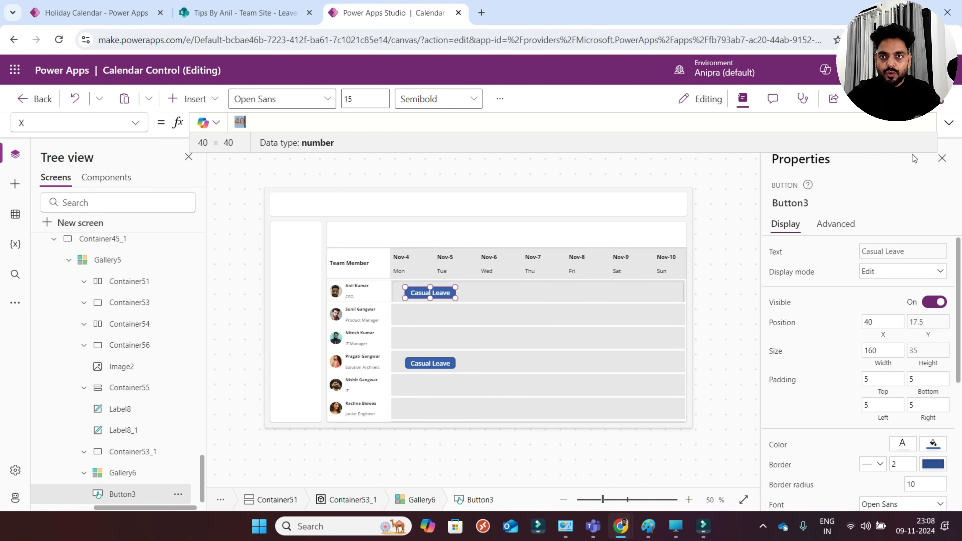
{"action": "type", "text": "da"}
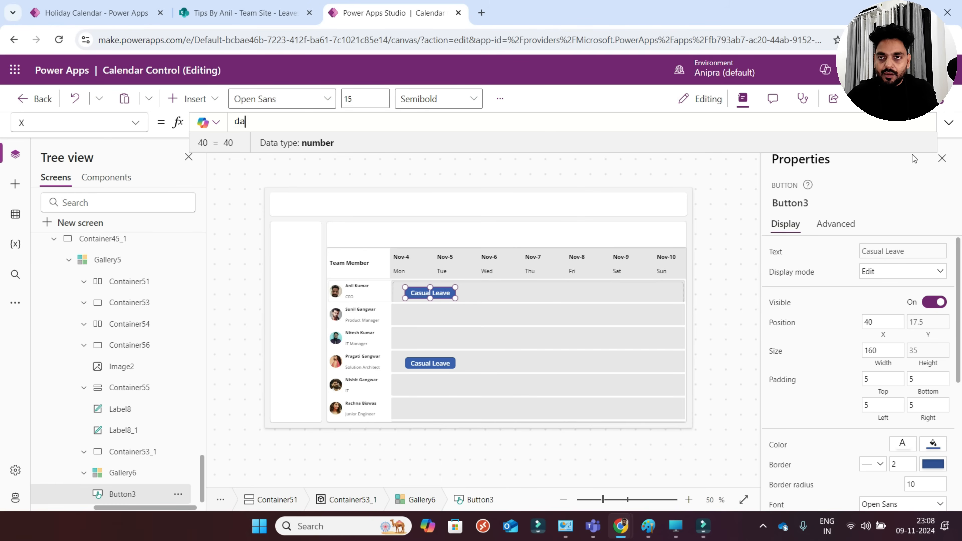
{"action": "type", "text": "te"}
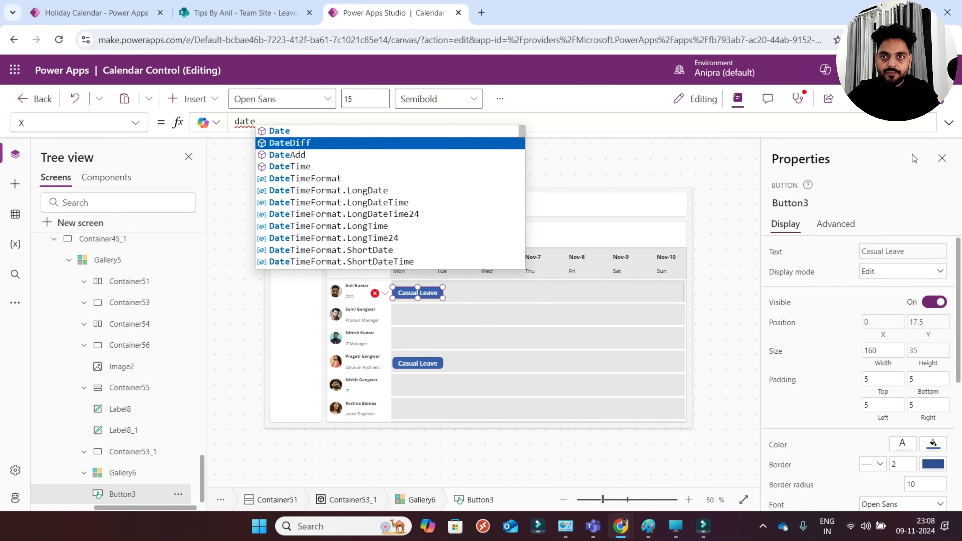
{"action": "key", "text": "Tab"}
{"action": "key", "text": "BackSpace"}
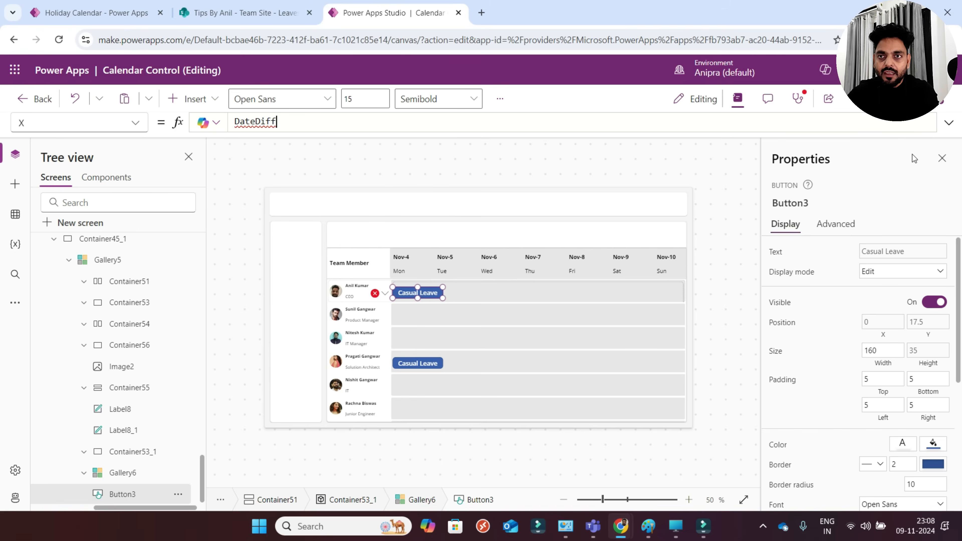
{"action": "type", "text": "(thi"}
{"action": "key", "text": "BackSpace"}
{"action": "key", "text": "BackSpace"}
{"action": "key", "text": "BackSpace"}
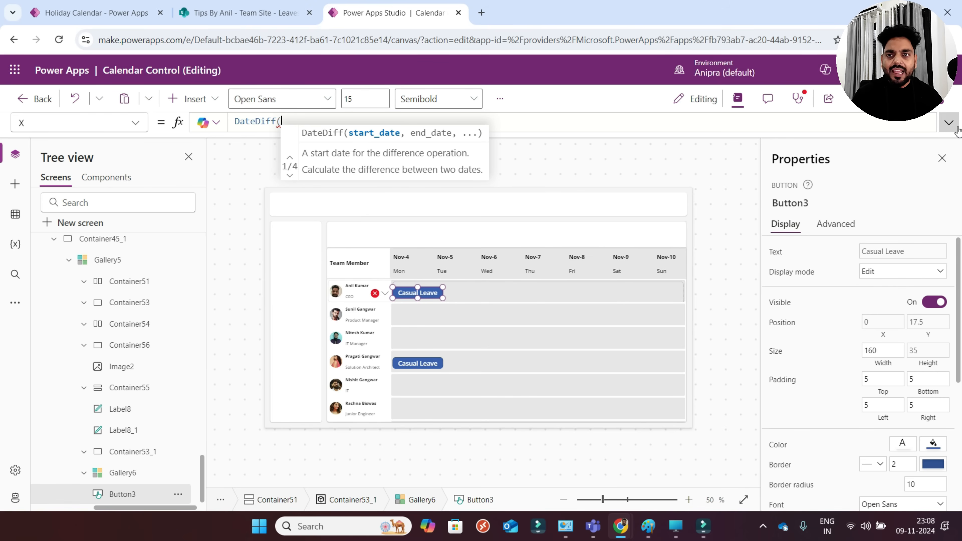
- Copy the name FirdayDayOfTheWeek from the App object's Formulas property and collapse the formula editor
{"action": "scroll", "coordinate": [139, 352], "scroll_direction": "up", "scroll_amount": 10}
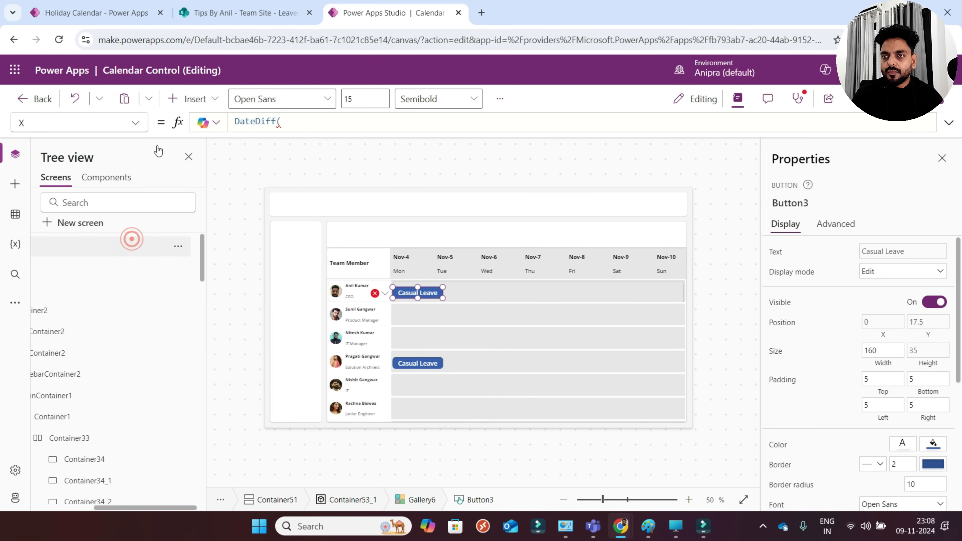
{"action": "left_click", "coordinate": [133, 244]}
{"action": "left_click", "coordinate": [134, 123]}
{"action": "left_click", "coordinate": [71, 211]}
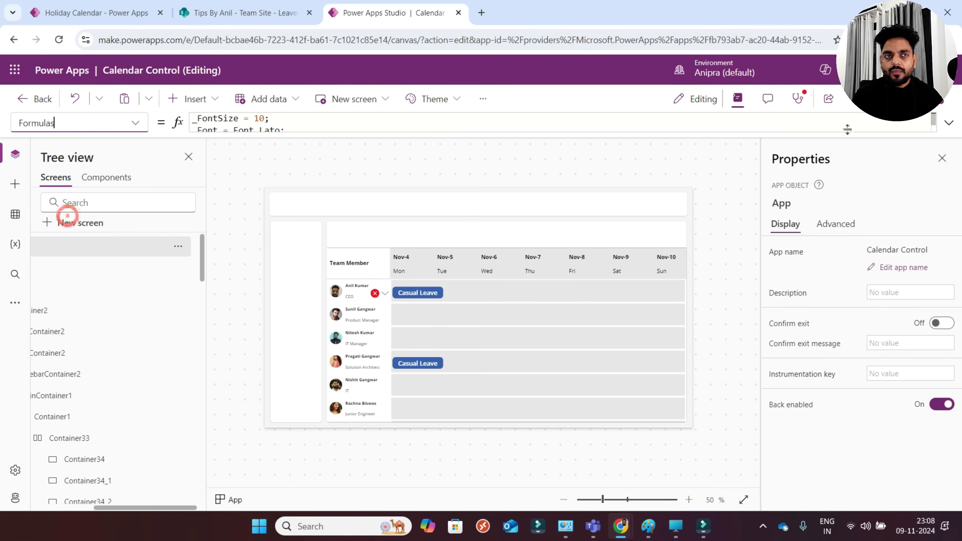
{"action": "left_click", "coordinate": [949, 122]}
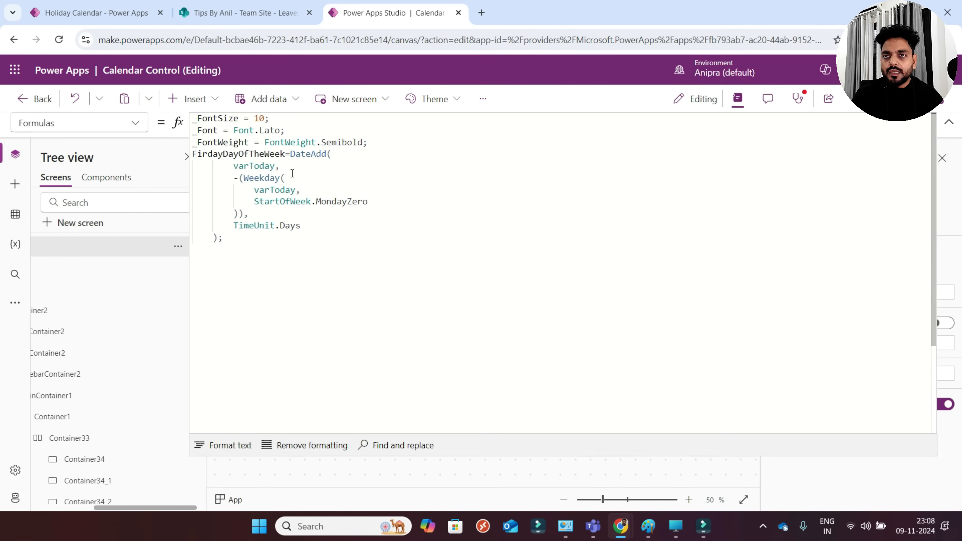
{"action": "double_click", "coordinate": [227, 153]}
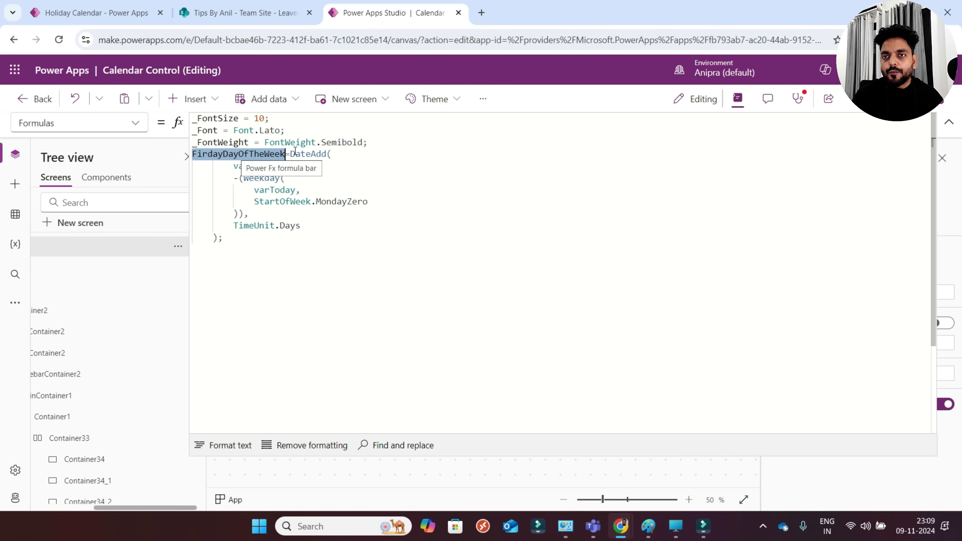
{"action": "left_click", "coordinate": [326, 154]}
{"action": "double_click", "coordinate": [217, 156]}
{"action": "key", "text": "ctrl+c"}
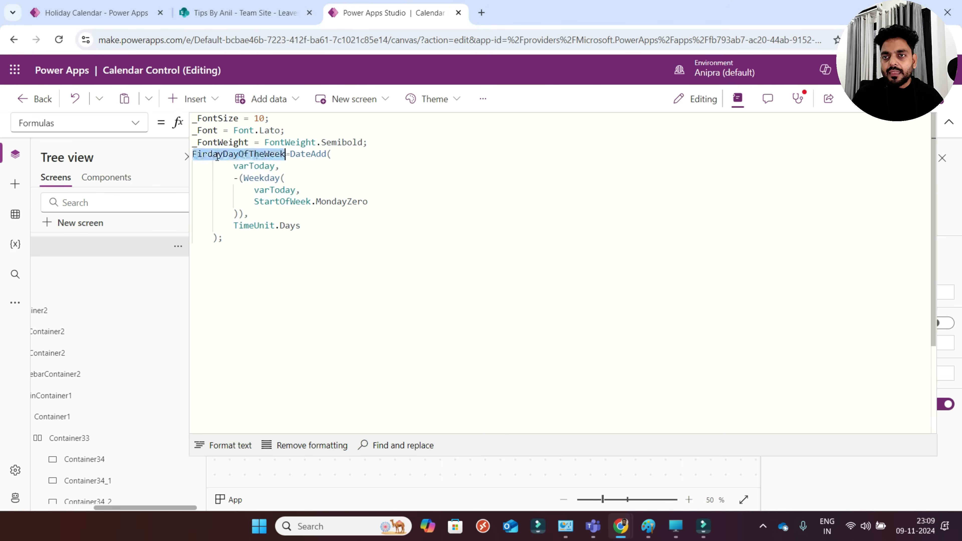
{"action": "left_click", "coordinate": [948, 121]}
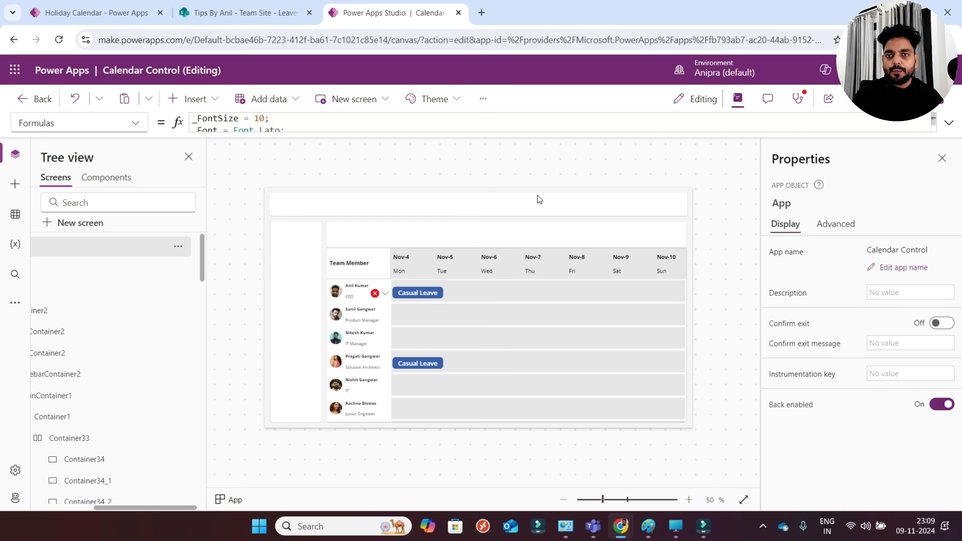
- Paste FirdayDayOfTheWeek as the start date of the DateDiff call in Button3's X formula, followed by a comma
{"action": "left_click", "coordinate": [431, 292]}
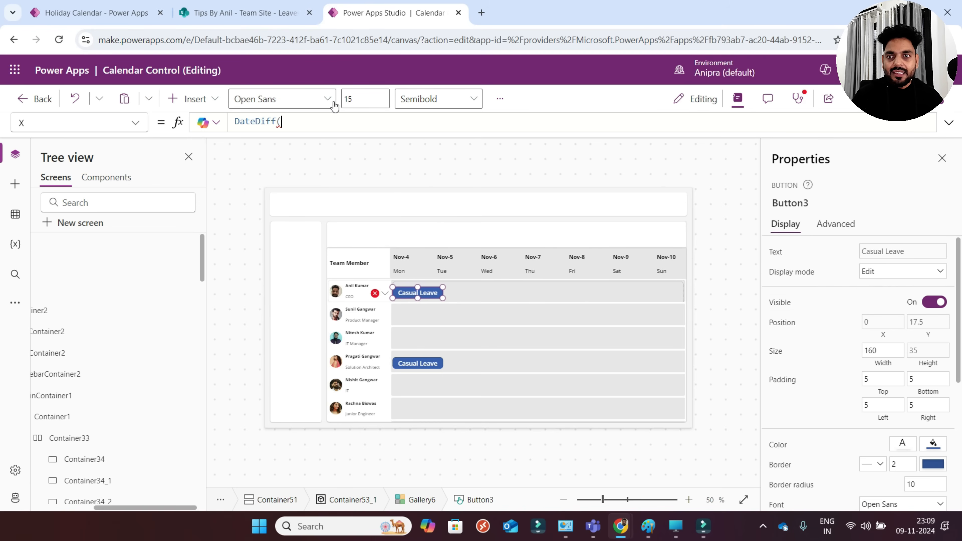
{"action": "key", "text": "ctrl+v"}
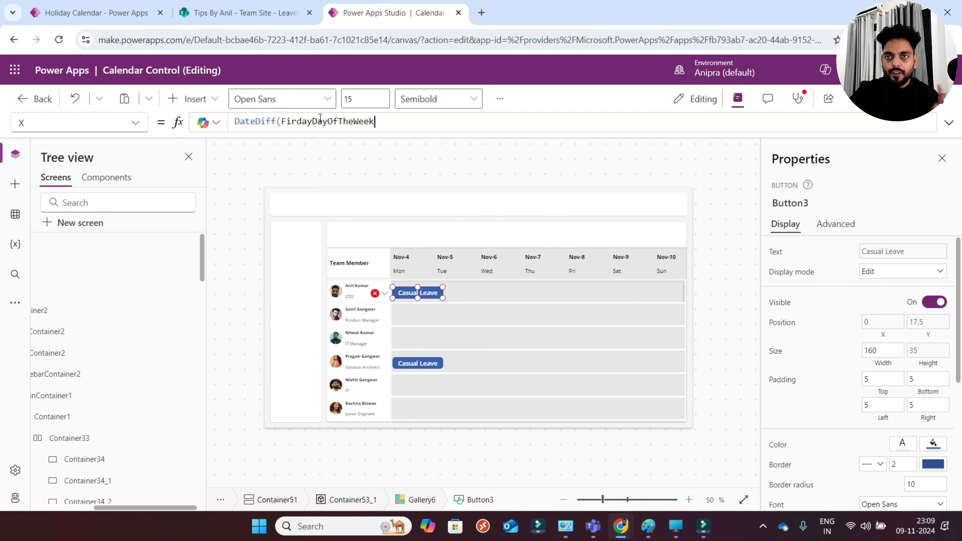
{"action": "type", "text": ","}
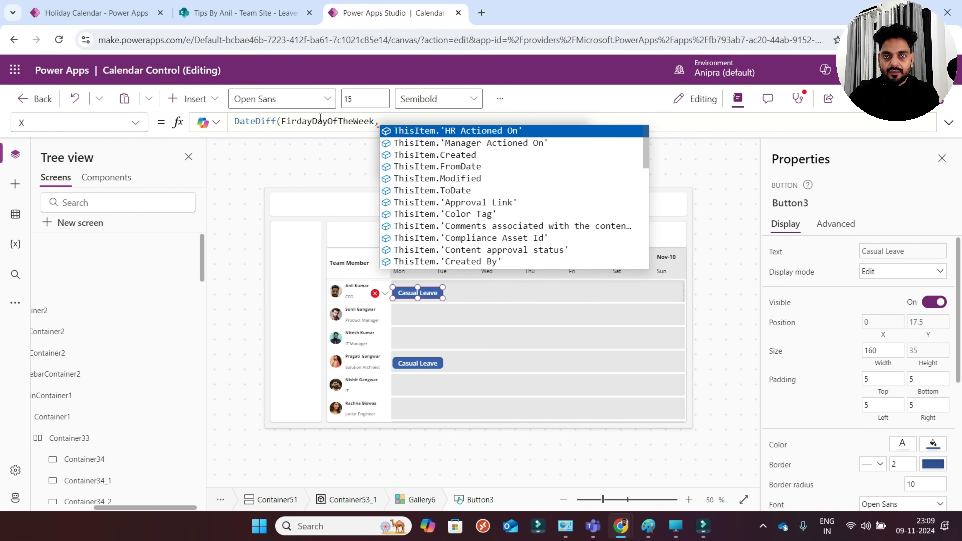
- Complete the DateDiff call in Button3's X formula with ThisItem.FromDate as the end date and TimeUnit.Days as the unit
{"action": "type", "text": "ThisItem.'HR Actioned On'"}
{"action": "key", "text": "Tab"}
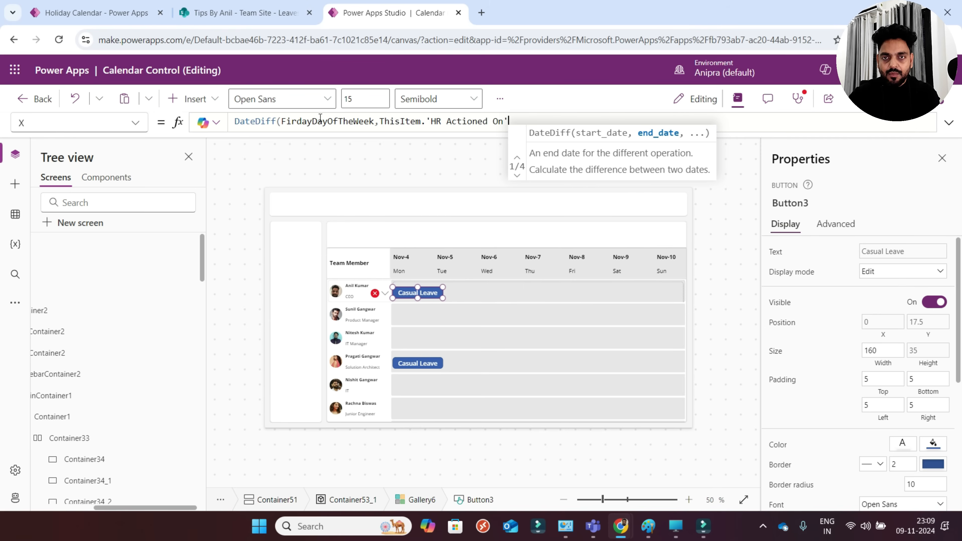
{"action": "key", "text": "BackSpace"}
{"action": "key", "text": "BackSpace"}
{"action": "key", "text": "BackSpace"}
{"action": "key", "text": "BackSpace"}
{"action": "key", "text": "BackSpace"}
{"action": "key", "text": "BackSpace"}
{"action": "key", "text": "BackSpace"}
{"action": "key", "text": "BackSpace"}
{"action": "key", "text": "BackSpace"}
{"action": "key", "text": "BackSpace"}
{"action": "key", "text": "BackSpace"}
{"action": "key", "text": "BackSpace"}
{"action": "key", "text": "BackSpace"}
{"action": "key", "text": "BackSpace"}
{"action": "key", "text": "BackSpace"}
{"action": "key", "text": "BackSpace"}
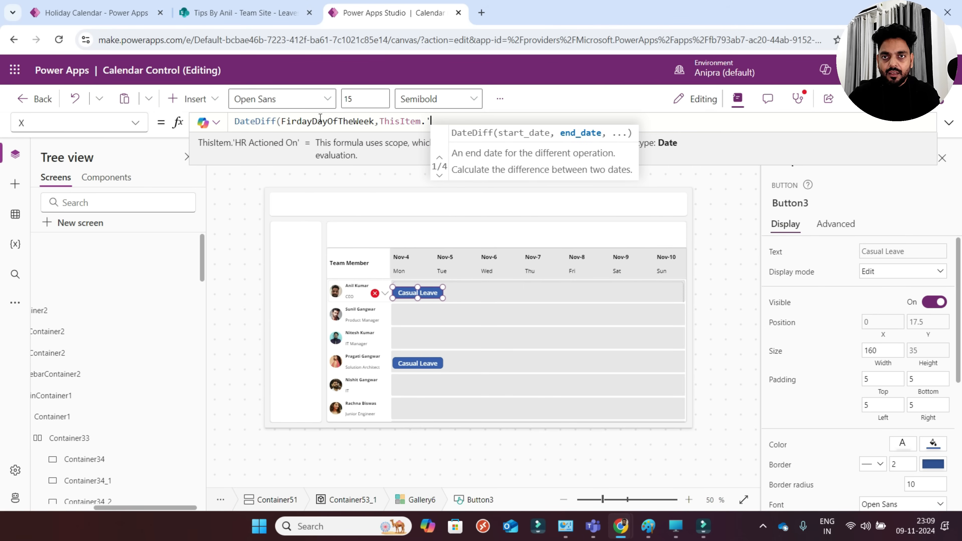
{"action": "type", "text": "FromDate"}
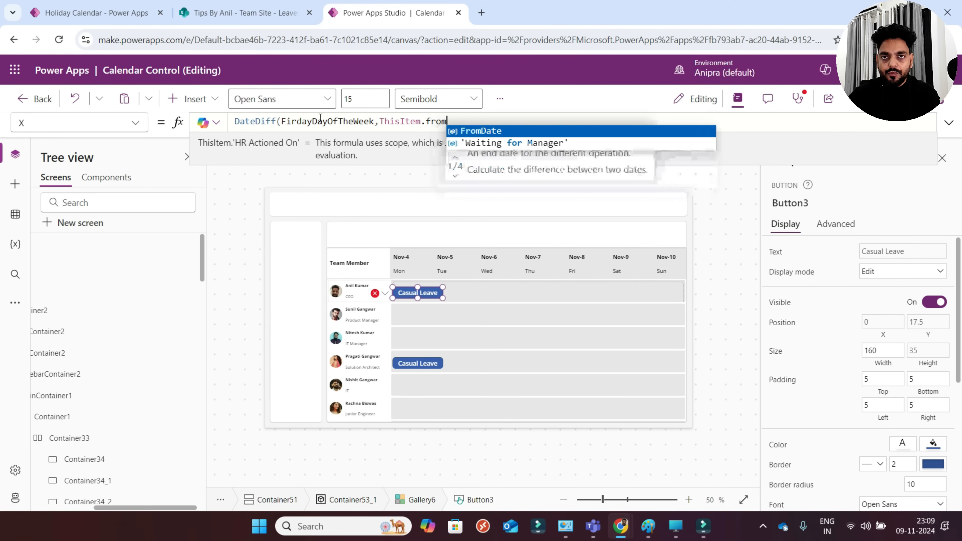
{"action": "type", "text": ","}
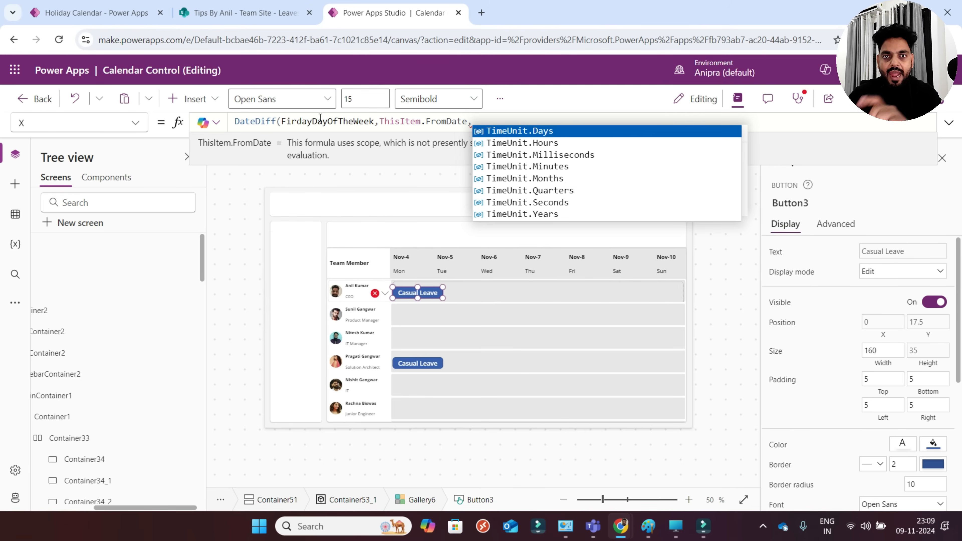
{"action": "key", "text": "Tab"}
{"action": "type", "text": ")"}
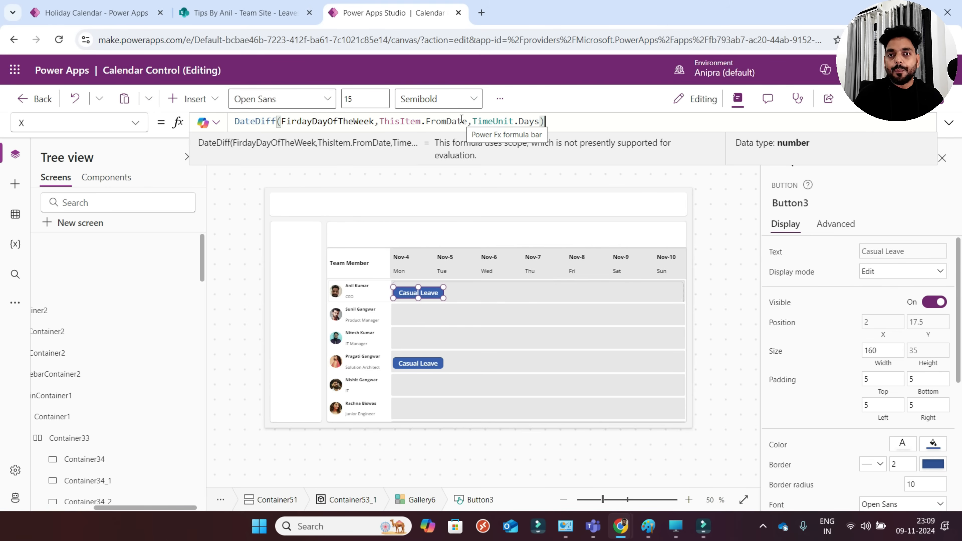
- Multiply the DateDiff result in Button3's X formula by one day's column width by prefixing it with (Parent.Width/7)*
{"action": "double_click", "coordinate": [341, 120]}
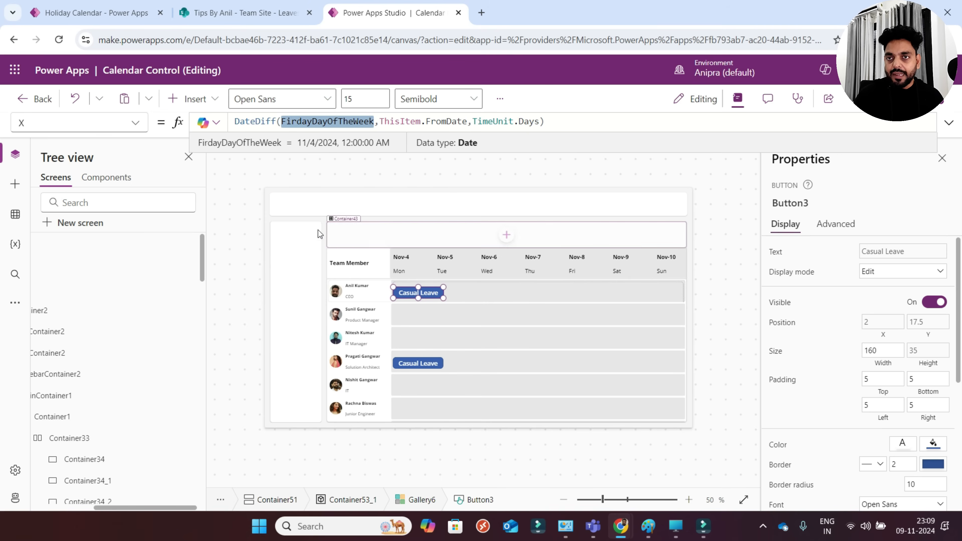
{"action": "left_click", "coordinate": [235, 123]}
{"action": "key", "text": "Left"}
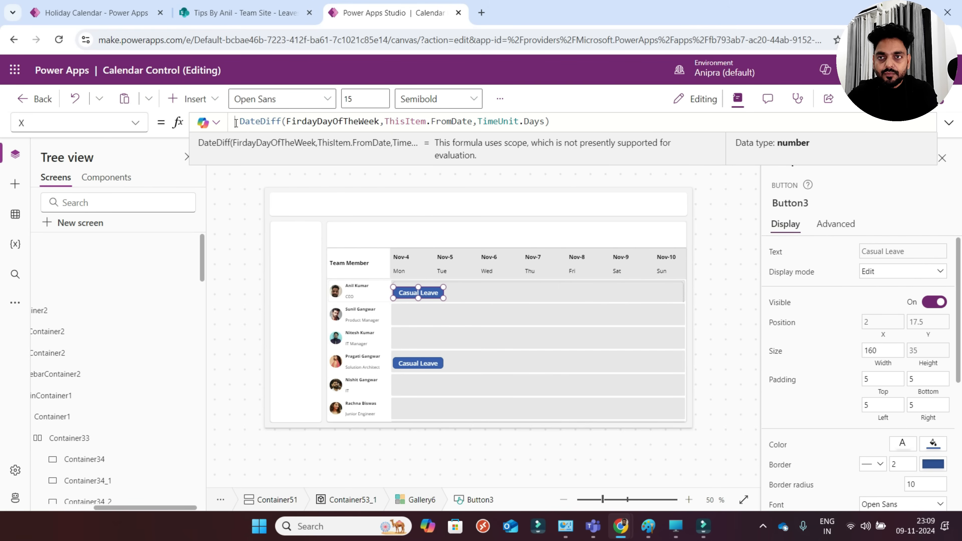
{"action": "type", "text": "pare"}
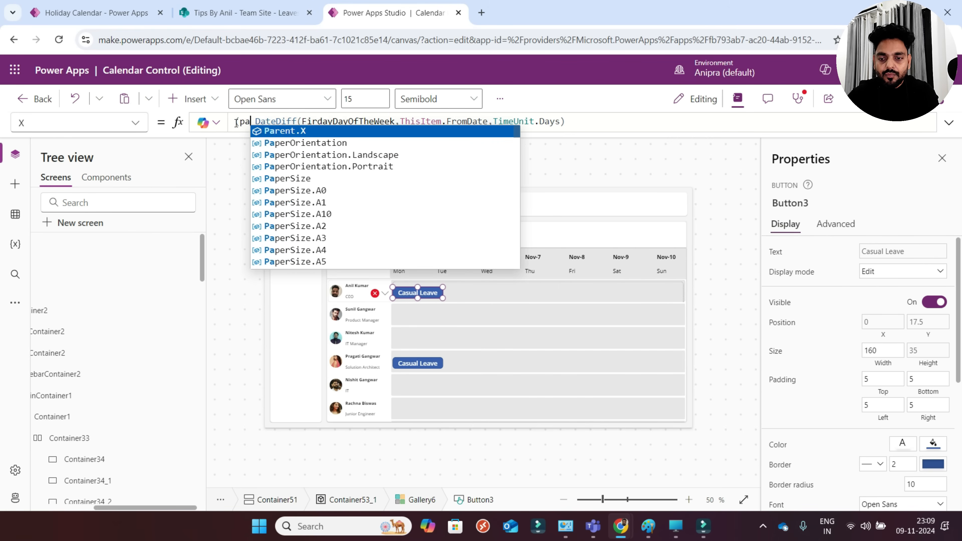
{"action": "type", "text": "n"}
{"action": "type", "text": "t.wi"}
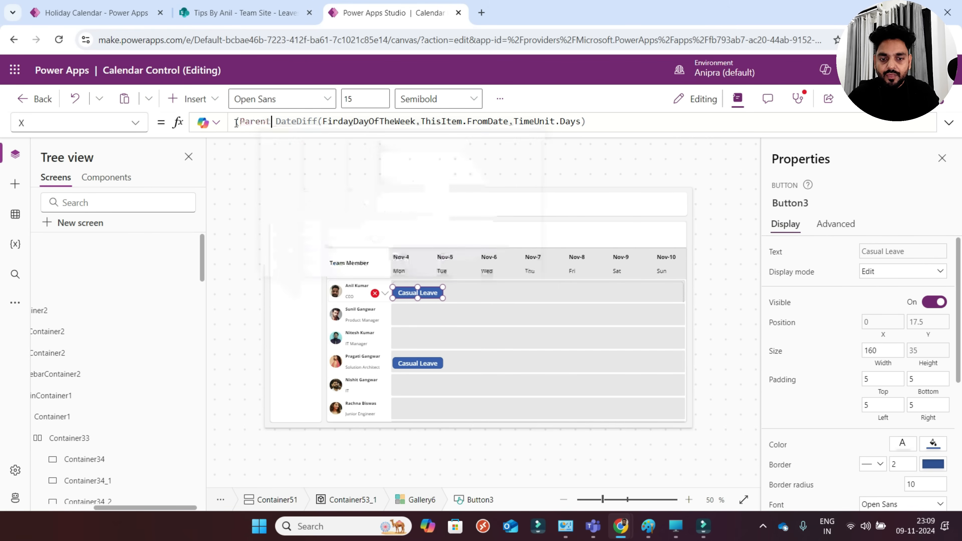
{"action": "key", "text": "Tab"}
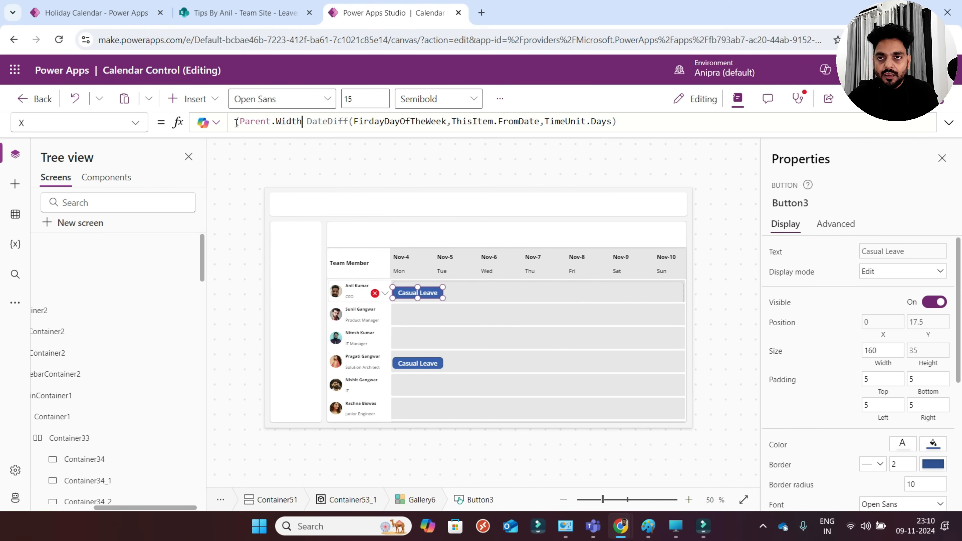
{"action": "type", "text": "/7)"}
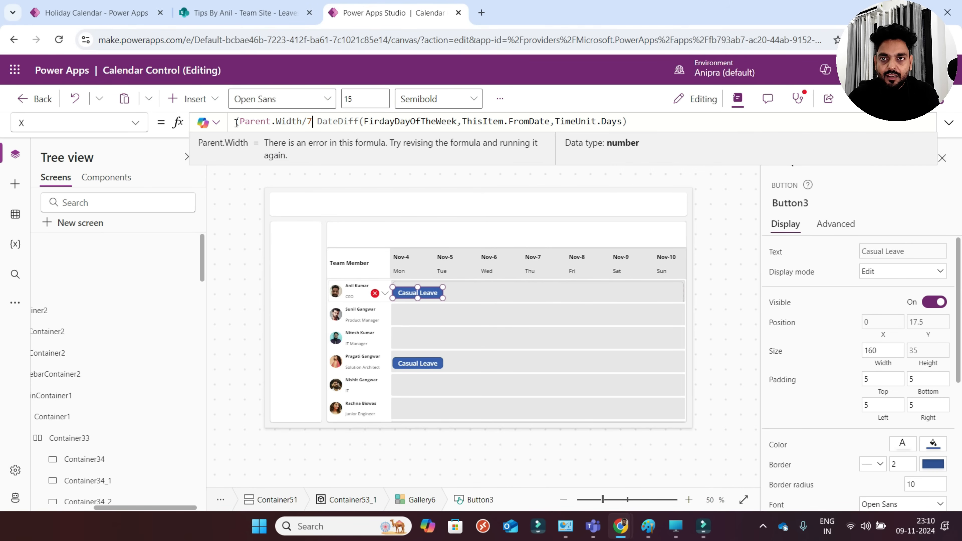
{"action": "type", "text": "*"}
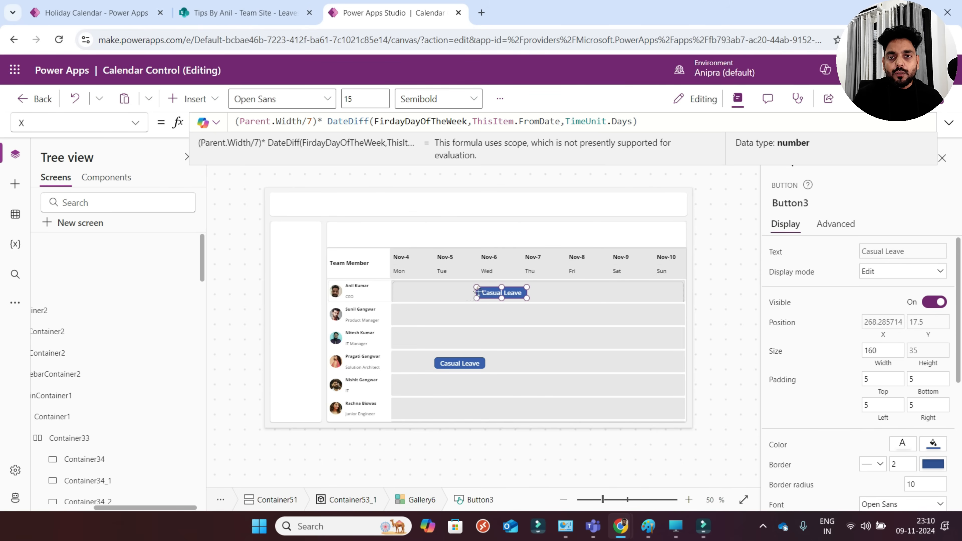
- Examine the leave bars' start days and widths in the finished Holiday Calendar app and return to Power Apps Studio
{"action": "left_click", "coordinate": [109, 13]}
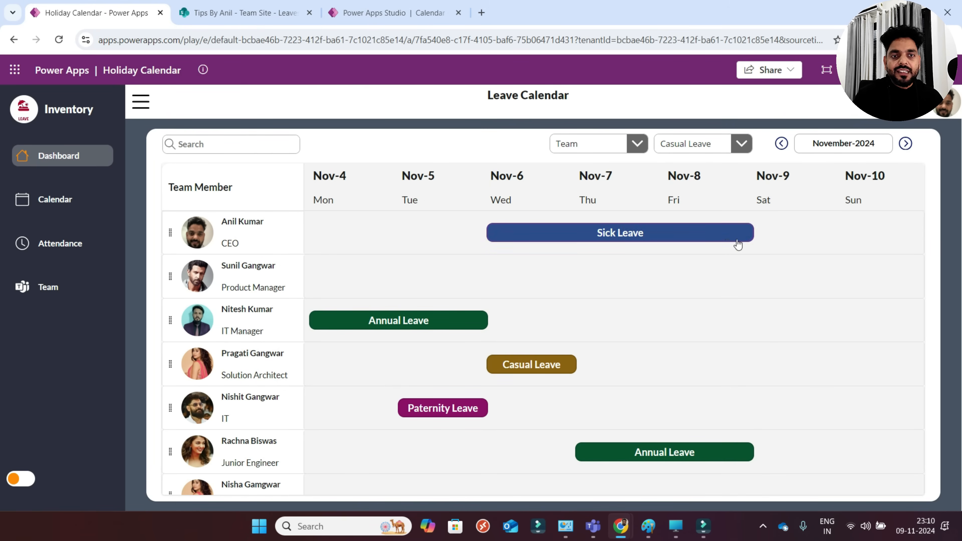
{"action": "left_click", "coordinate": [410, 13]}
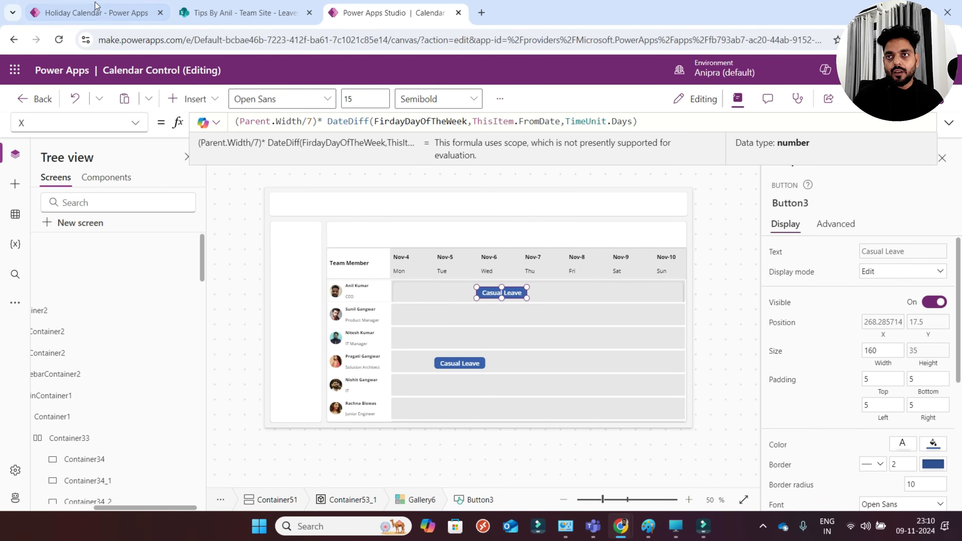
{"action": "left_click", "coordinate": [96, 13]}
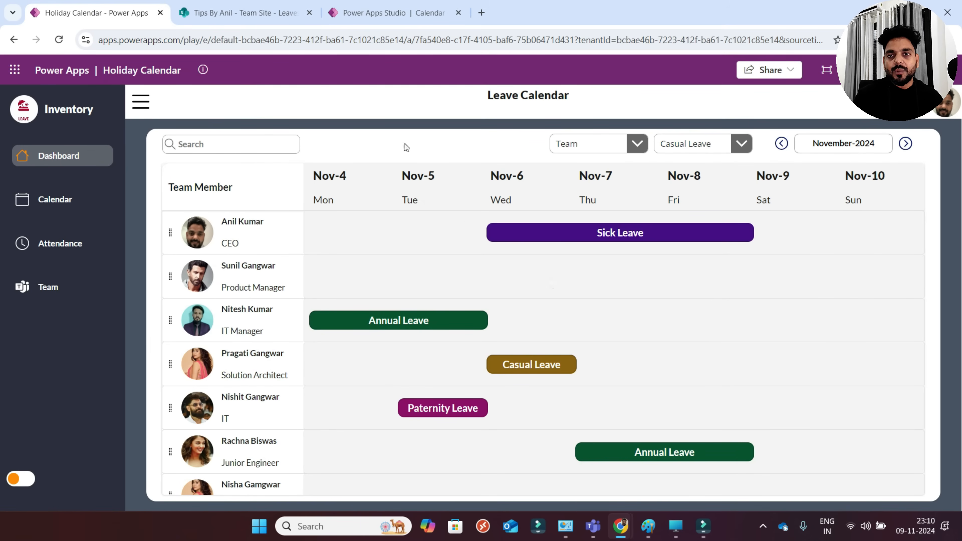
{"action": "left_click", "coordinate": [376, 15]}
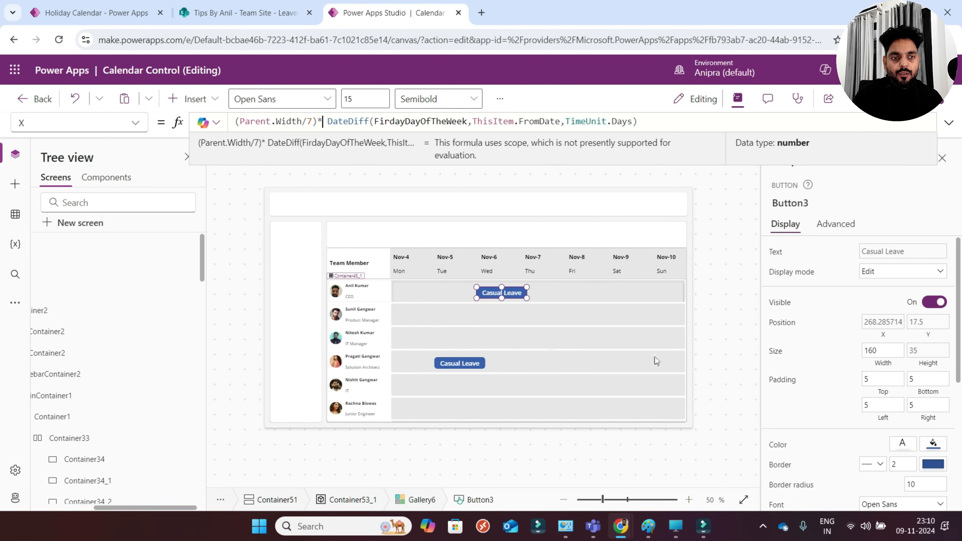
- Replace Button3's Width formula with Parent.Width/7*(DateDiff()), leaving the DateDiff arguments empty
{"action": "left_click", "coordinate": [868, 363]}
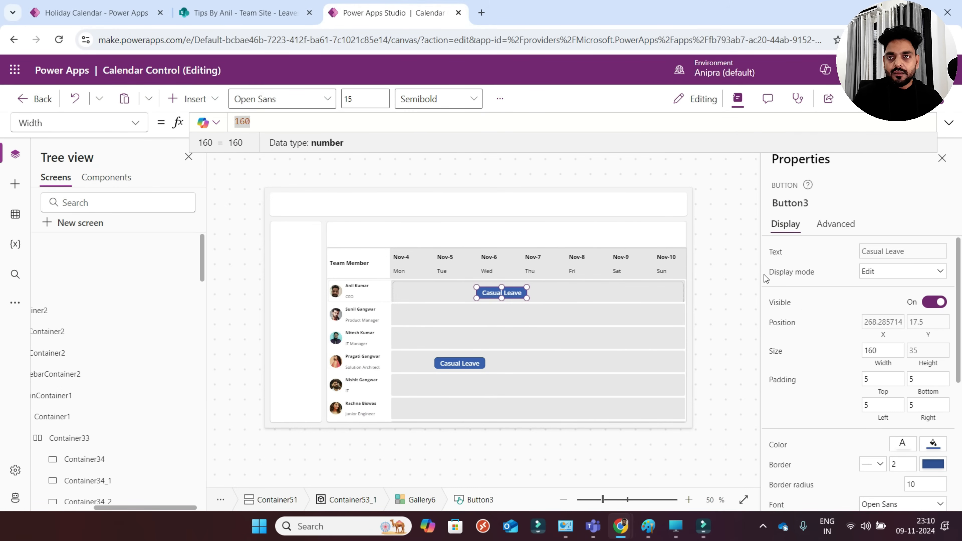
{"action": "type", "text": "0"}
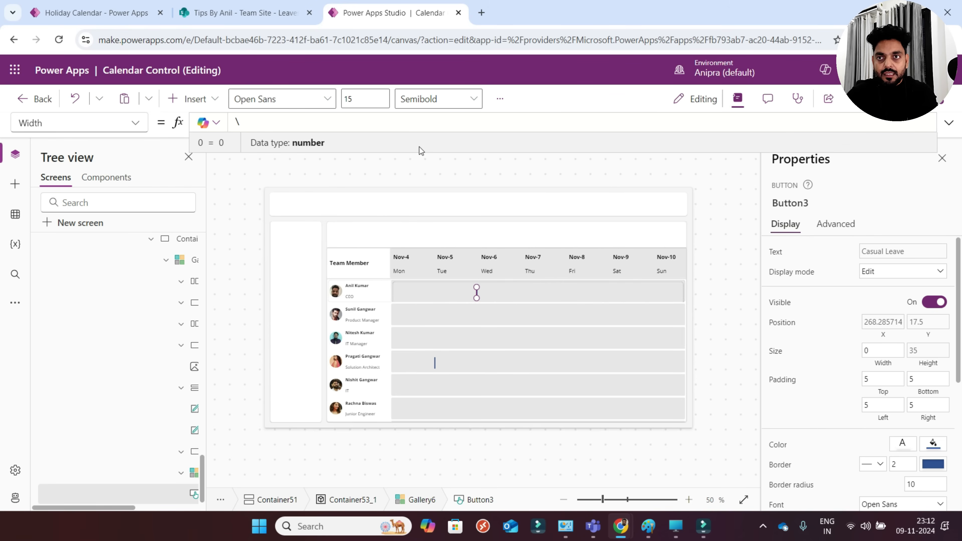
{"action": "key", "text": "BackSpace"}
{"action": "type", "text": "Parent.Width"}
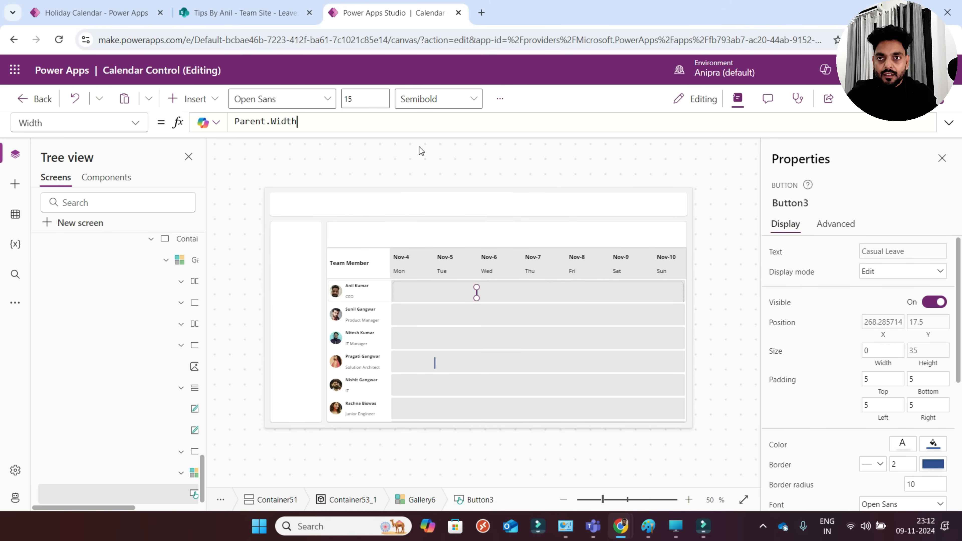
{"action": "type", "text": "/7"}
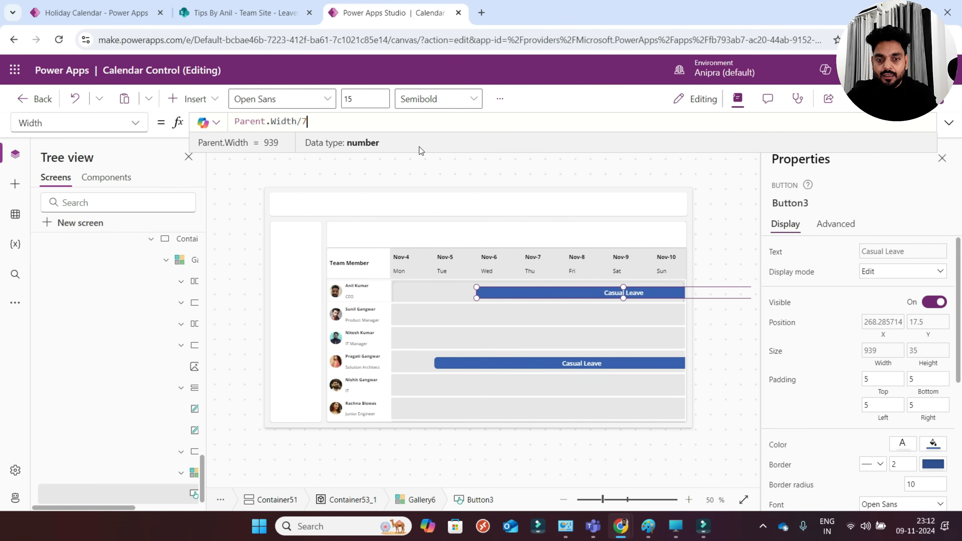
{"action": "type", "text": "*("}
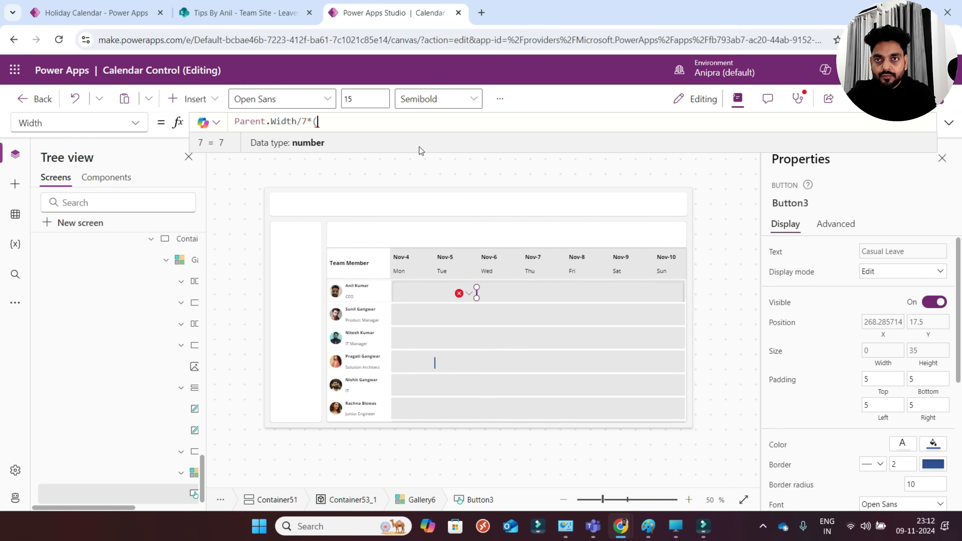
{"action": "type", "text": "date"}
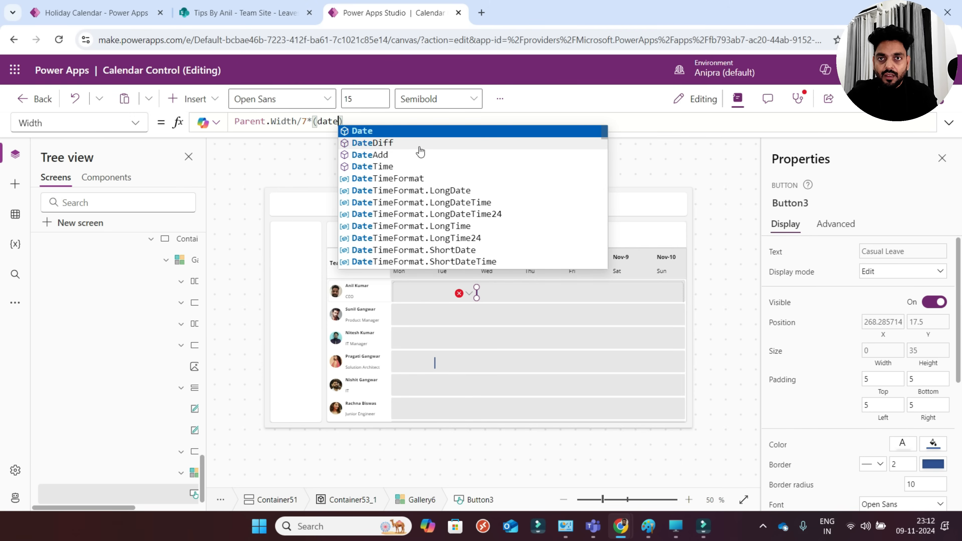
{"action": "left_click", "coordinate": [419, 147]}
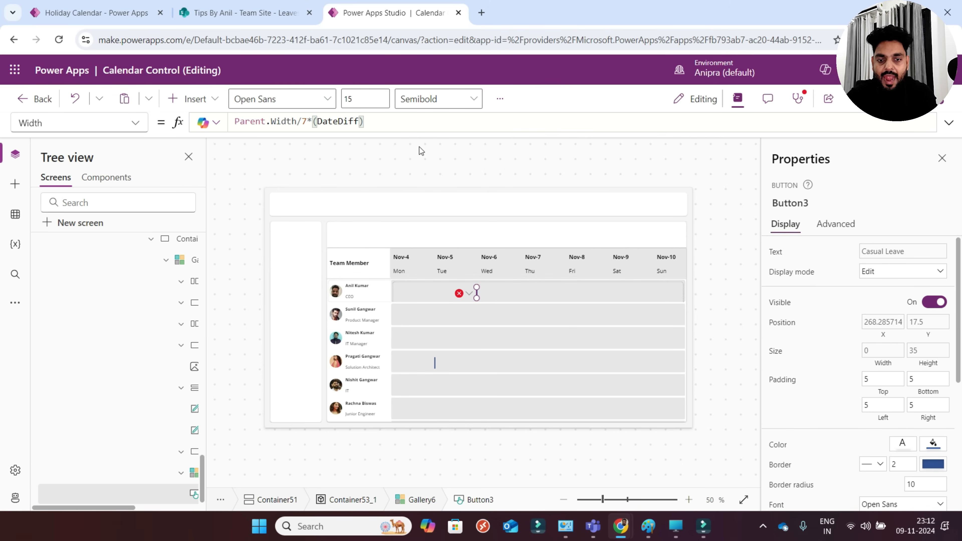
{"action": "key", "text": "Left"}
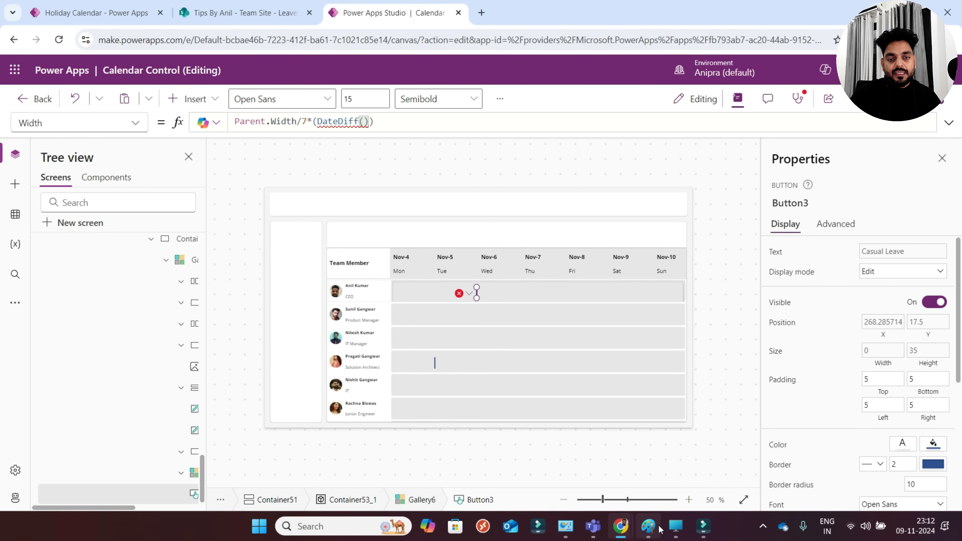
- Switch to Paint to review the week sketch with its column widths, and return to Power Apps Studio
{"action": "left_click", "coordinate": [648, 526]}
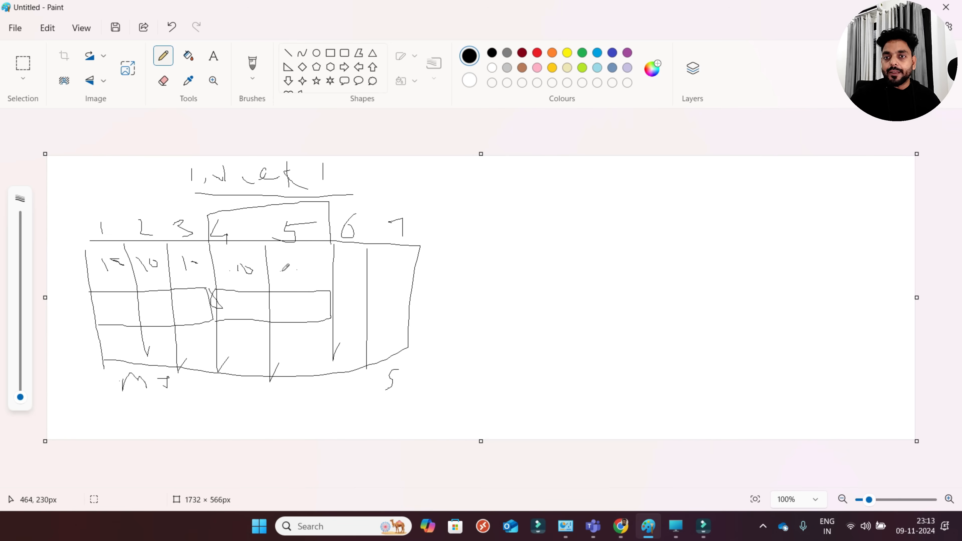
{"action": "key", "text": "alt+Tab"}
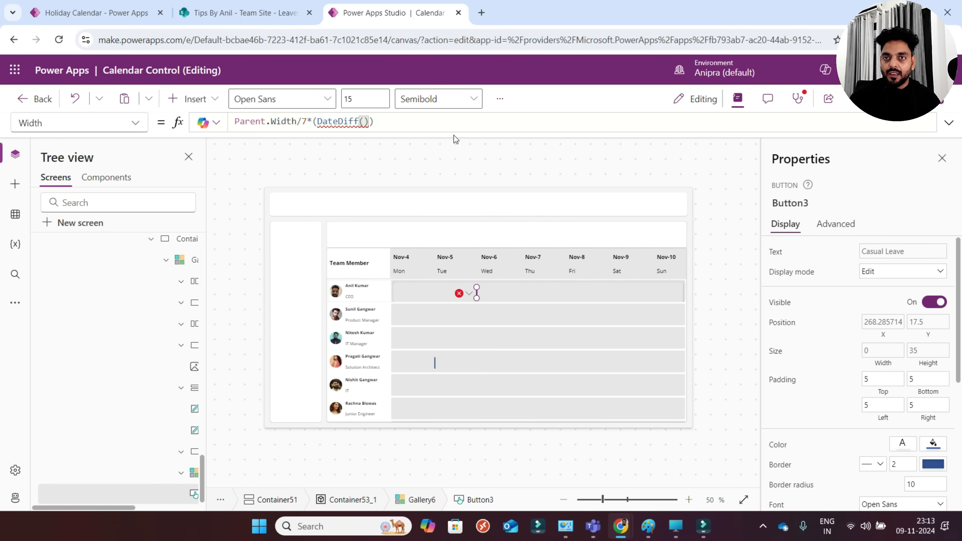
{"action": "type", "text": "from"}
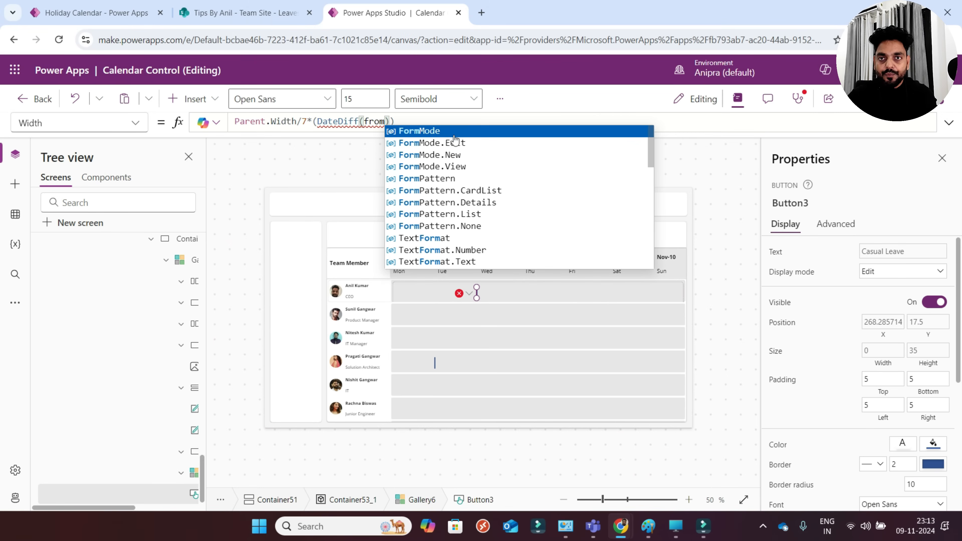
{"action": "key", "text": "BackSpace"}
{"action": "key", "text": "BackSpace"}
{"action": "key", "text": "BackSpace"}
{"action": "key", "text": "BackSpace"}
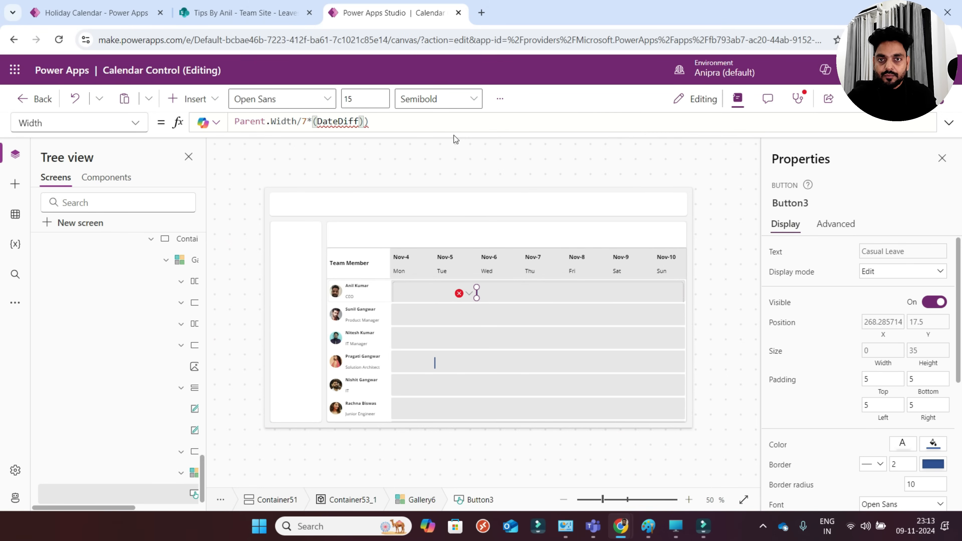
- Enter ThisItem.ToDate as the first argument of the DateDiff call in Button3's Width formula
{"action": "type", "text": "(this"}
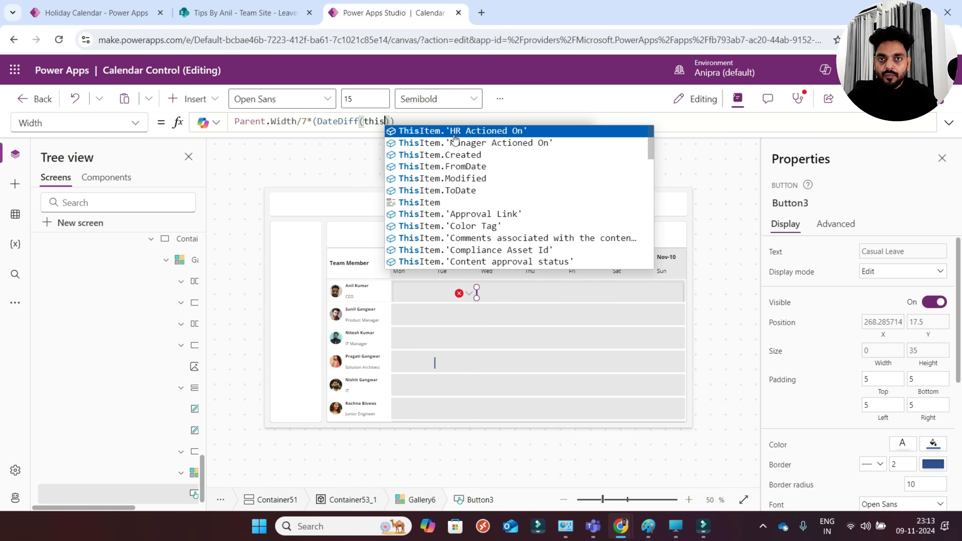
{"action": "key", "text": "Down"}
{"action": "key", "text": "Down"}
{"action": "key", "text": "Down"}
{"action": "key", "text": "Down"}
{"action": "key", "text": "Down"}
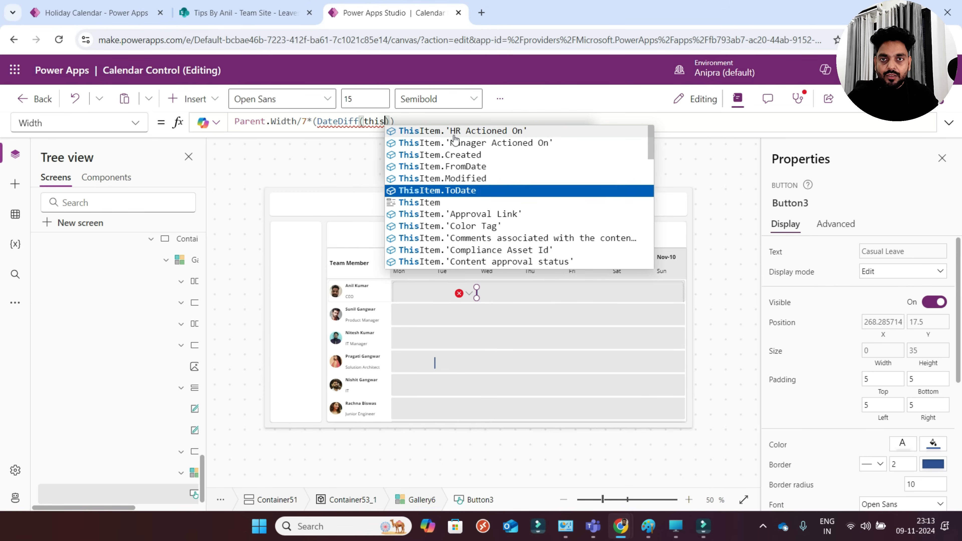
{"action": "key", "text": "Tab"}
- Add ThisItem.FromDate as the second DateDiff argument in Button3's Width formula and TimeUnit.Days as the unit
{"action": "type", "text": ",this"}
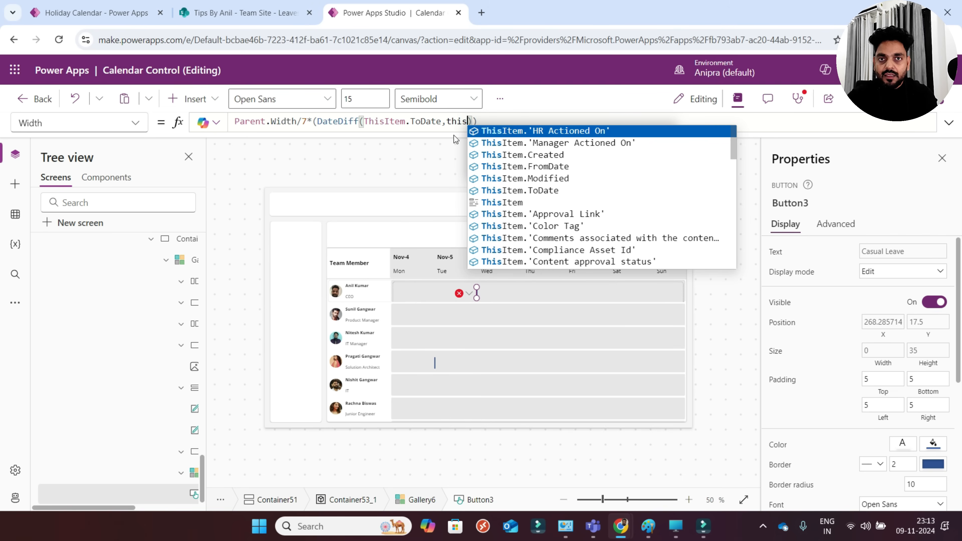
{"action": "key", "text": "Down"}
{"action": "key", "text": "Down"}
{"action": "key", "text": "Down"}
{"action": "key", "text": "Down"}
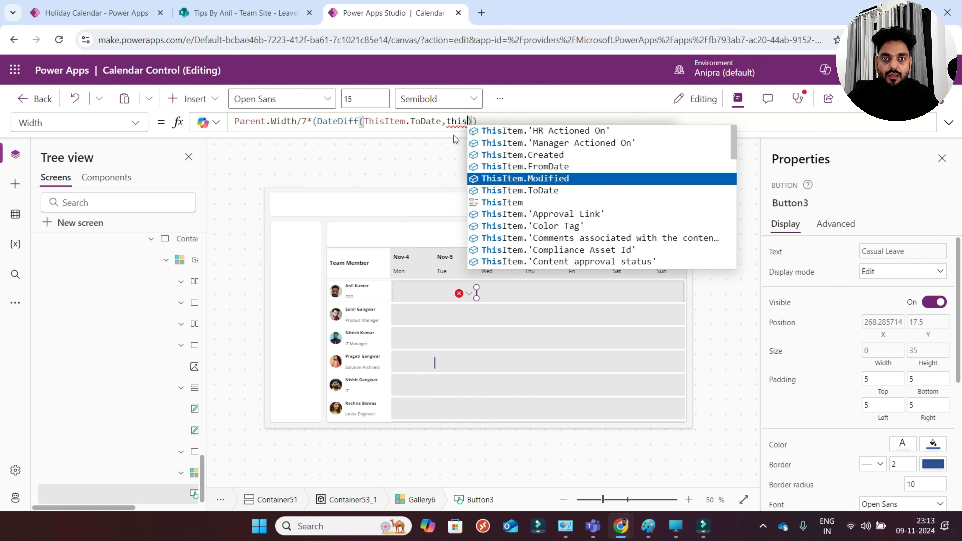
{"action": "key", "text": "Down"}
{"action": "key", "text": "Down"}
{"action": "key", "text": "Tab"}
{"action": "type", "text": ".fr"}
{"action": "key", "text": "Tab"}
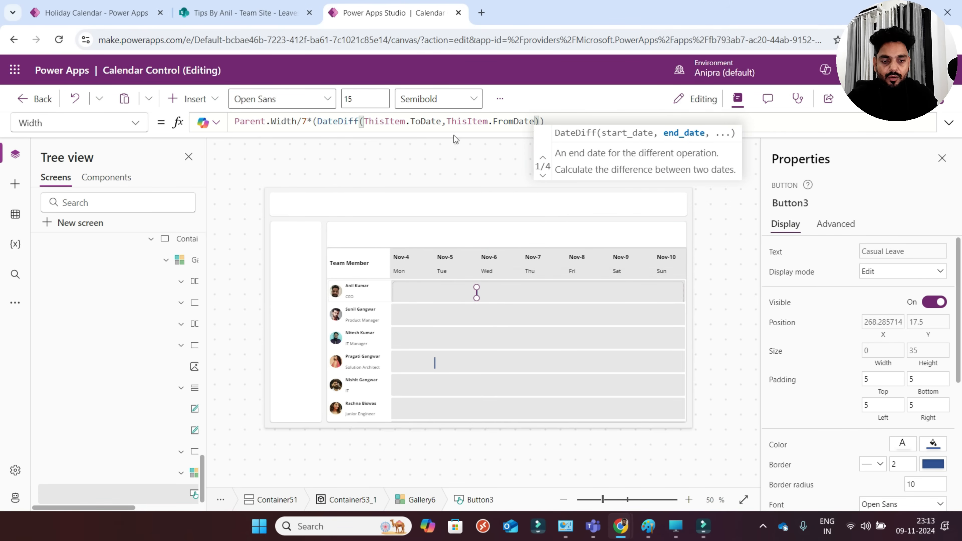
{"action": "type", "text": ","}
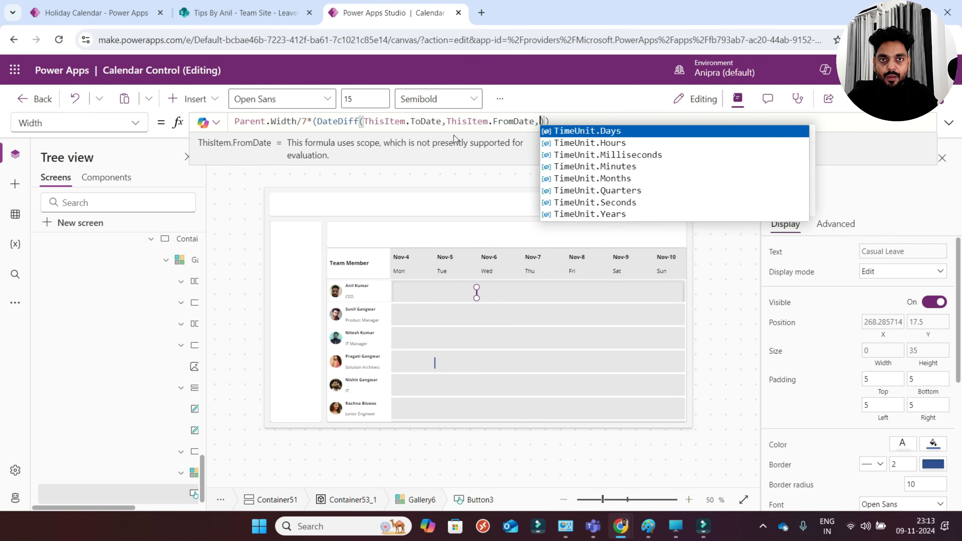
{"action": "key", "text": "Tab"}
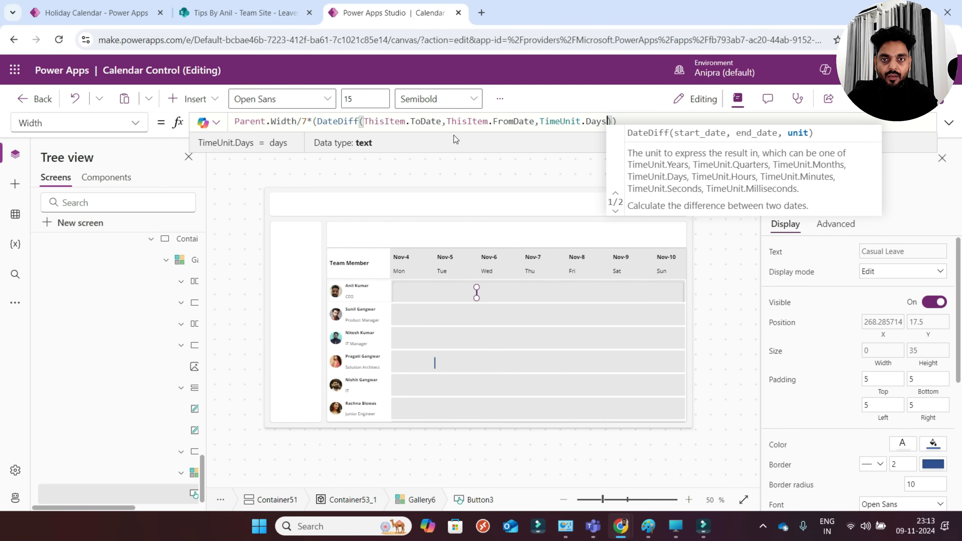
- Enclose Parent.Width/7 in parentheses in Button3's Width formula and reorder the DateDiff arguments to ThisItem.FromDate, ThisItem.ToDate
{"action": "key", "text": "Right"}
{"action": "key", "text": "Right"}
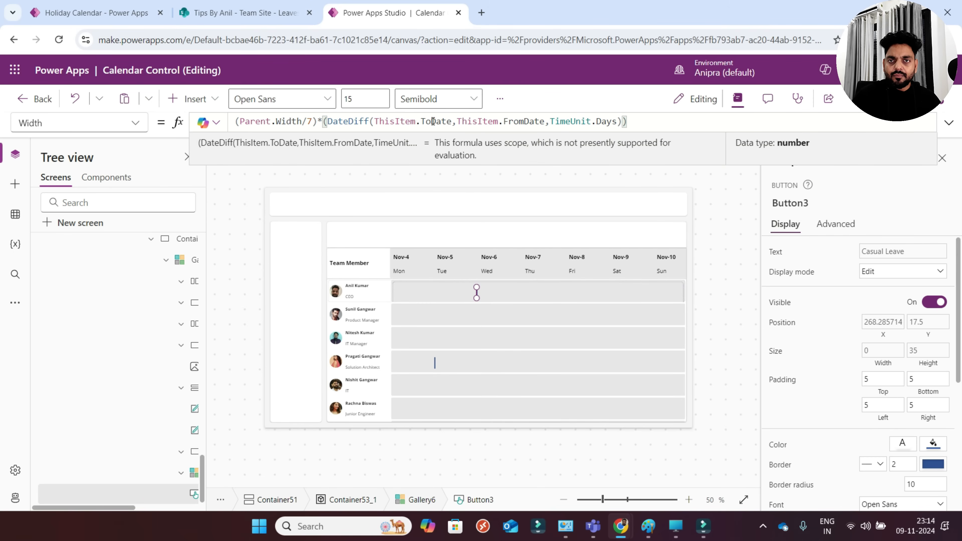
{"action": "double_click", "coordinate": [432, 121]}
{"action": "type", "text": "from"}
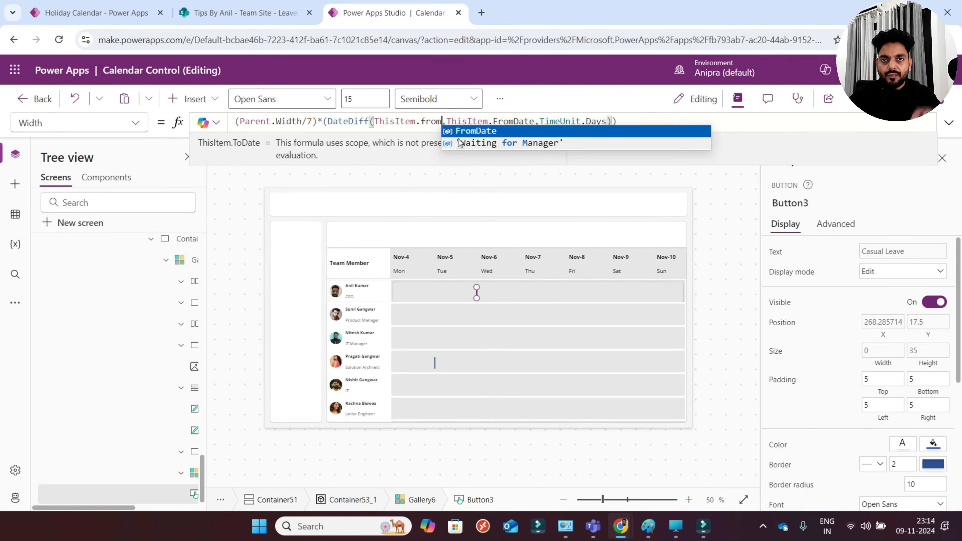
{"action": "key", "text": "Tab"}
{"action": "double_click", "coordinate": [539, 121]}
{"action": "type", "text": "tem.To"}
{"action": "key", "text": "Tab"}
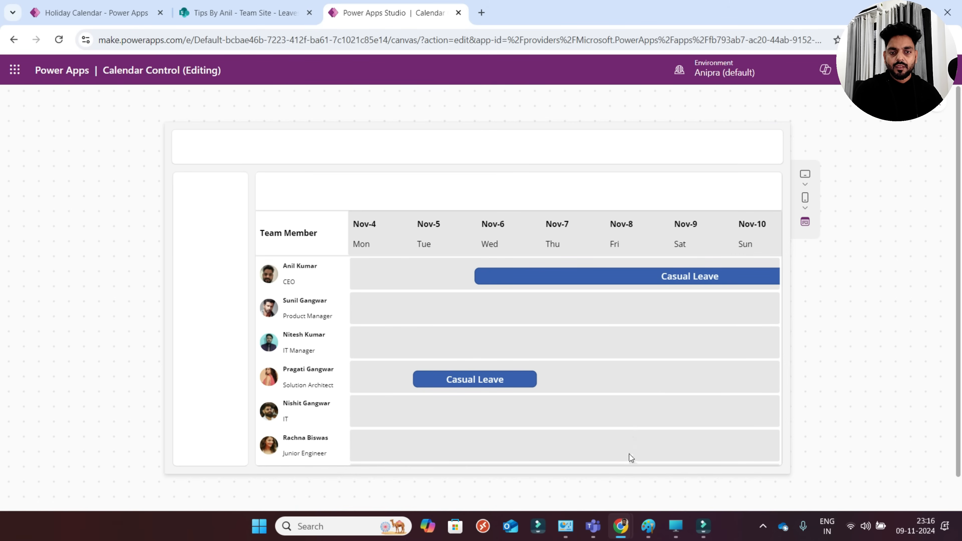
- Switch to Paint and sketch an empty rectangle for a second week beside the existing week grid
{"action": "left_click", "coordinate": [648, 526]}
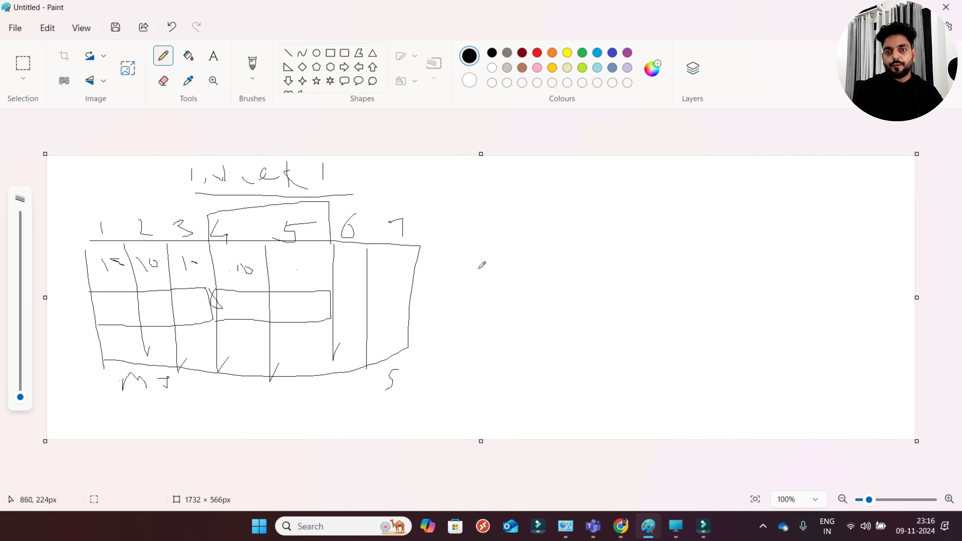
{"action": "mouse_move", "coordinate": [476, 246]}
{"action": "left_mouse_down"}
{"action": "mouse_move", "coordinate": [481, 345]}
{"action": "mouse_move", "coordinate": [865, 339]}
{"action": "left_mouse_up"}
{"action": "left_click_drag", "start_coordinate": [862, 228], "coordinate": [854, 336]}
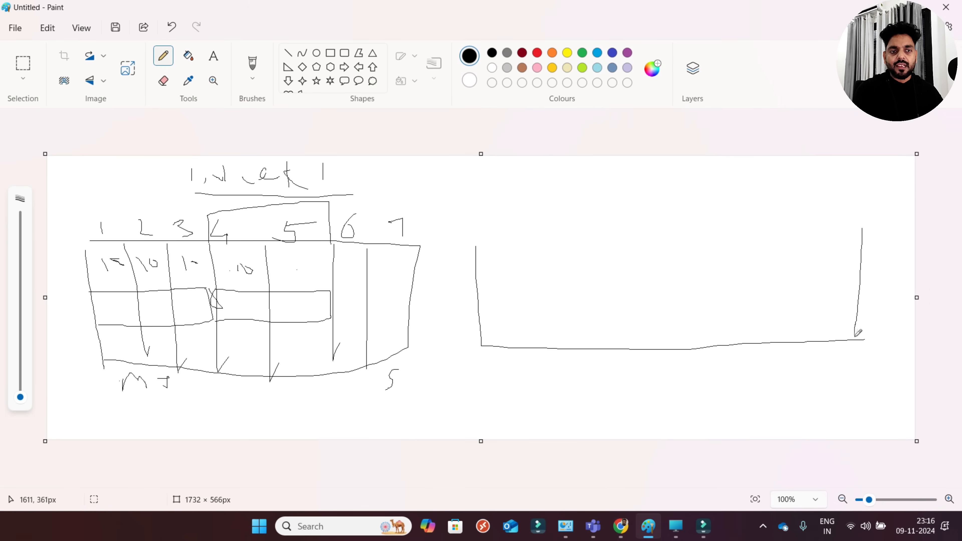
{"action": "left_click_drag", "start_coordinate": [475, 245], "coordinate": [865, 234]}
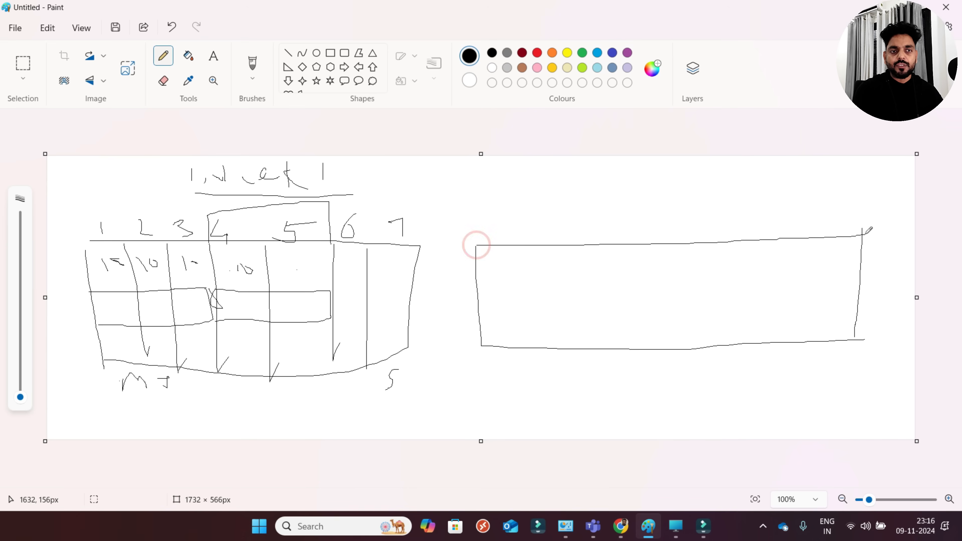
- Check the November 2024 dates around the 6th to 15th in the system calendar, and close it
{"action": "left_click", "coordinate": [915, 525]}
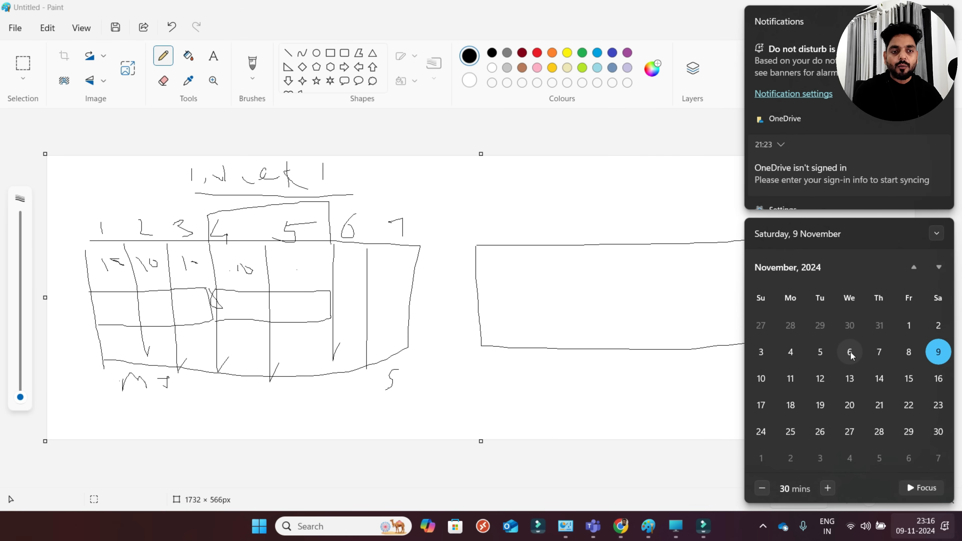
{"action": "left_click", "coordinate": [879, 378]}
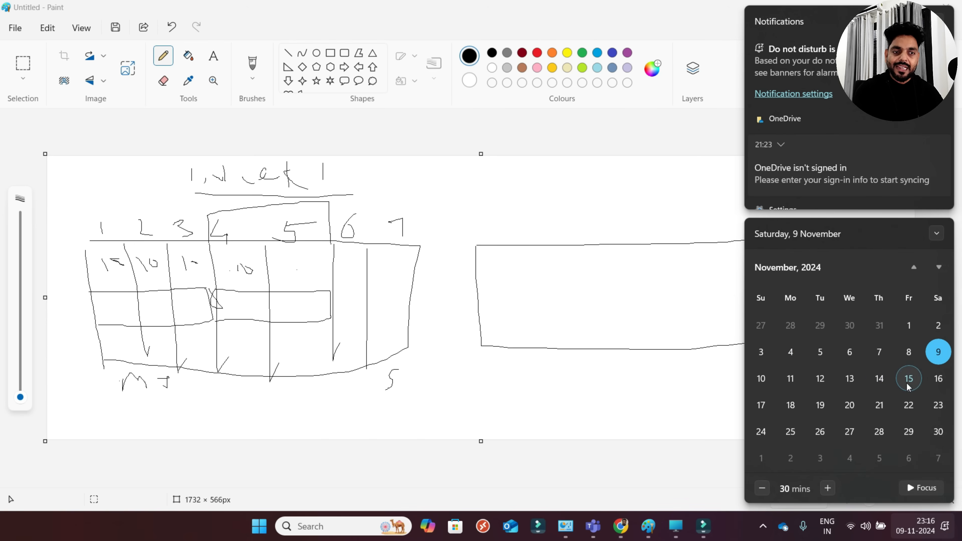
{"action": "left_click", "coordinate": [924, 525]}
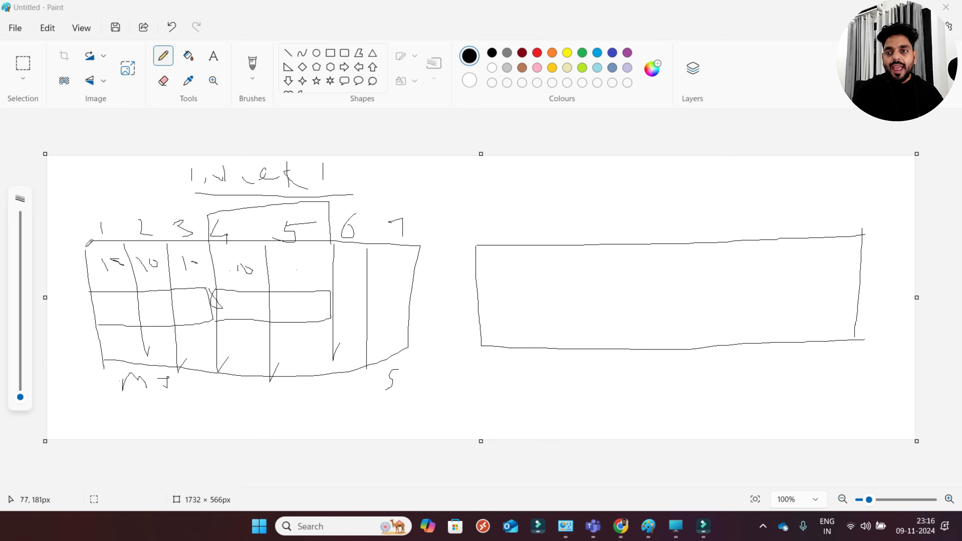
- Divide the second week's rectangle into seven day columns with six vertical lines
{"action": "left_click_drag", "start_coordinate": [521, 247], "coordinate": [523, 345]}
{"action": "left_click_drag", "start_coordinate": [576, 248], "coordinate": [592, 348]}
{"action": "left_click_drag", "start_coordinate": [631, 248], "coordinate": [634, 335]}
{"action": "left_click_drag", "start_coordinate": [688, 246], "coordinate": [695, 363]}
{"action": "left_click_drag", "start_coordinate": [759, 242], "coordinate": [756, 348]}
{"action": "left_click_drag", "start_coordinate": [811, 242], "coordinate": [812, 339]}
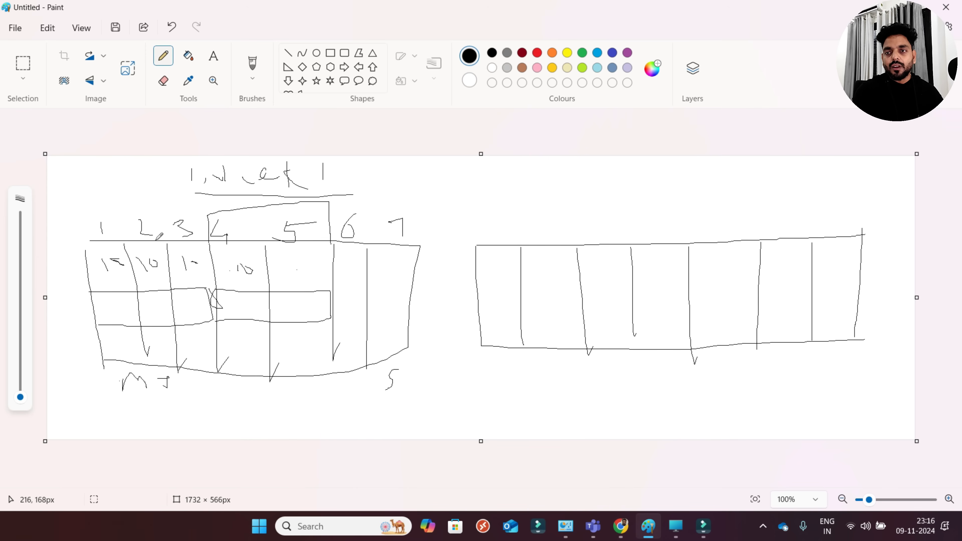
- Draw a leave bracket spanning from day 2 to the second week's fourth column, and outline a leave bar over days 3 to 5
{"action": "mouse_move", "coordinate": [154, 239]}
{"action": "left_mouse_down"}
{"action": "mouse_move", "coordinate": [147, 201]}
{"action": "mouse_move", "coordinate": [657, 202]}
{"action": "left_mouse_up"}
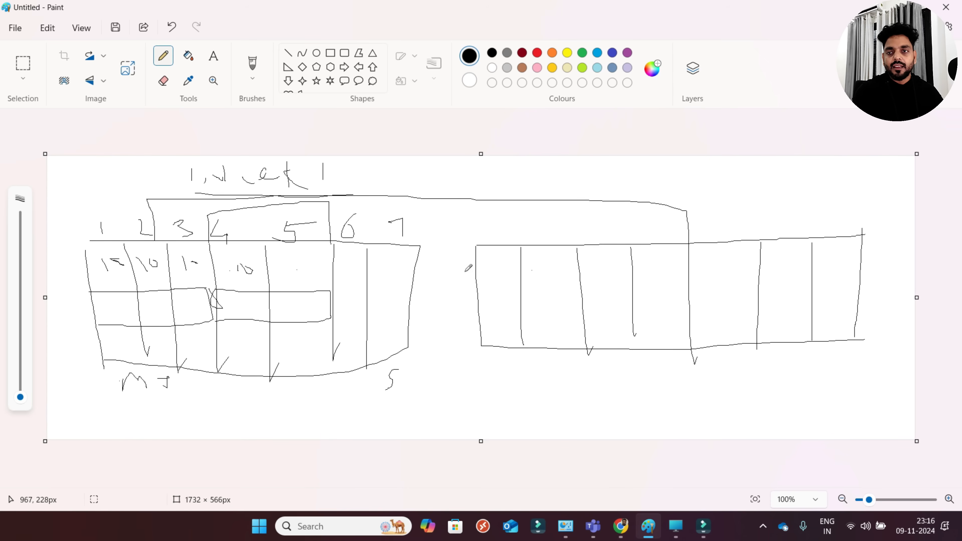
{"action": "left_click_drag", "start_coordinate": [164, 240], "coordinate": [164, 200]}
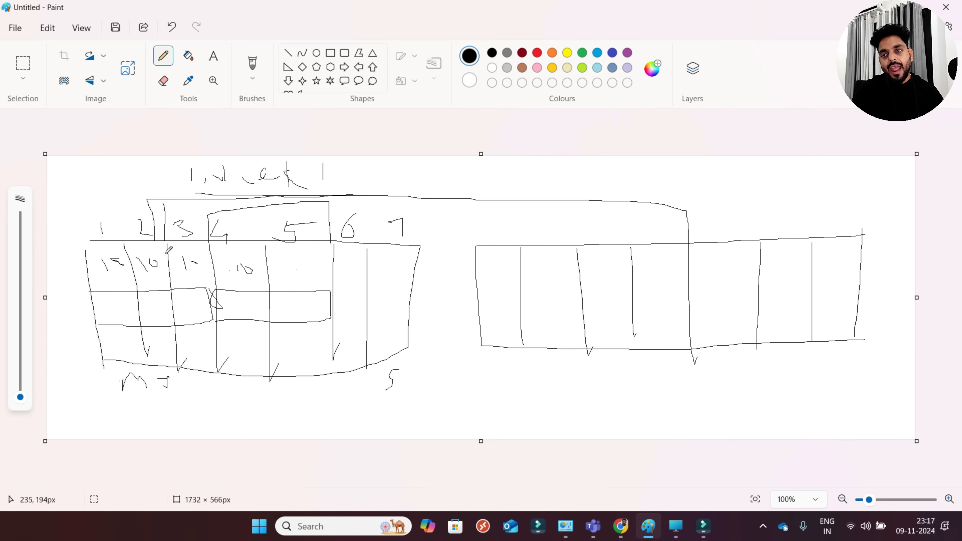
{"action": "left_click_drag", "start_coordinate": [168, 251], "coordinate": [210, 288]}
{"action": "left_click_drag", "start_coordinate": [303, 287], "coordinate": [329, 283]}
{"action": "mouse_move", "coordinate": [168, 244]}
{"action": "left_mouse_down"}
{"action": "mouse_move", "coordinate": [332, 239]}
{"action": "mouse_move", "coordinate": [357, 269]}
{"action": "mouse_move", "coordinate": [398, 272]}
{"action": "left_mouse_up"}
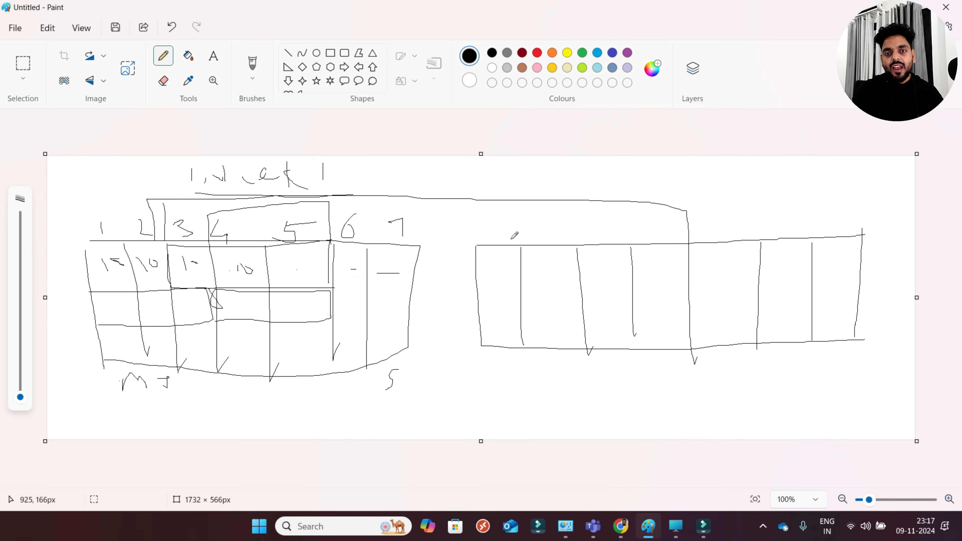
- Outline the continuing leave bar over the second week's first four columns, retrace both bars and connect the weeks with a line
{"action": "left_click_drag", "start_coordinate": [477, 265], "coordinate": [685, 256]}
{"action": "left_click_drag", "start_coordinate": [687, 289], "coordinate": [490, 308]}
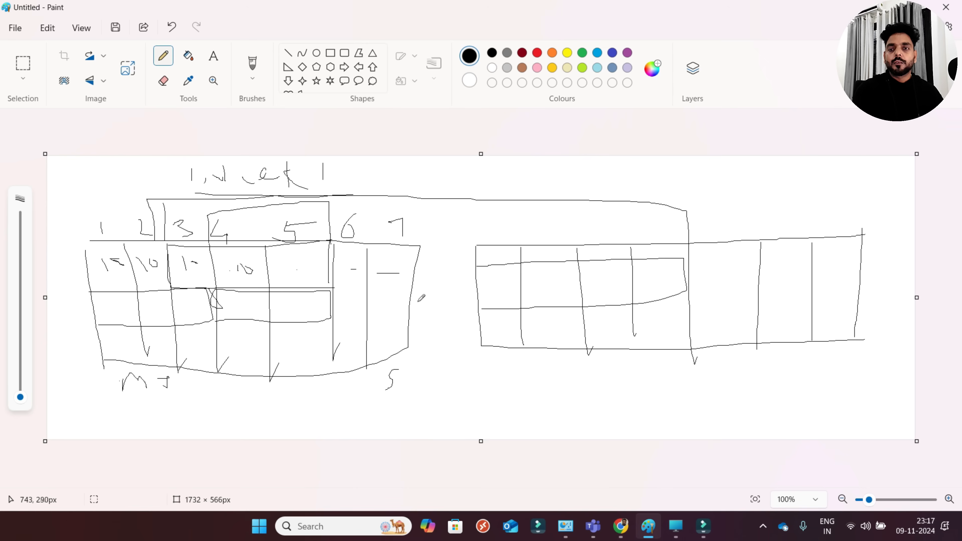
{"action": "mouse_move", "coordinate": [170, 246]}
{"action": "left_mouse_down"}
{"action": "mouse_move", "coordinate": [325, 243]}
{"action": "mouse_move", "coordinate": [252, 295]}
{"action": "left_mouse_up"}
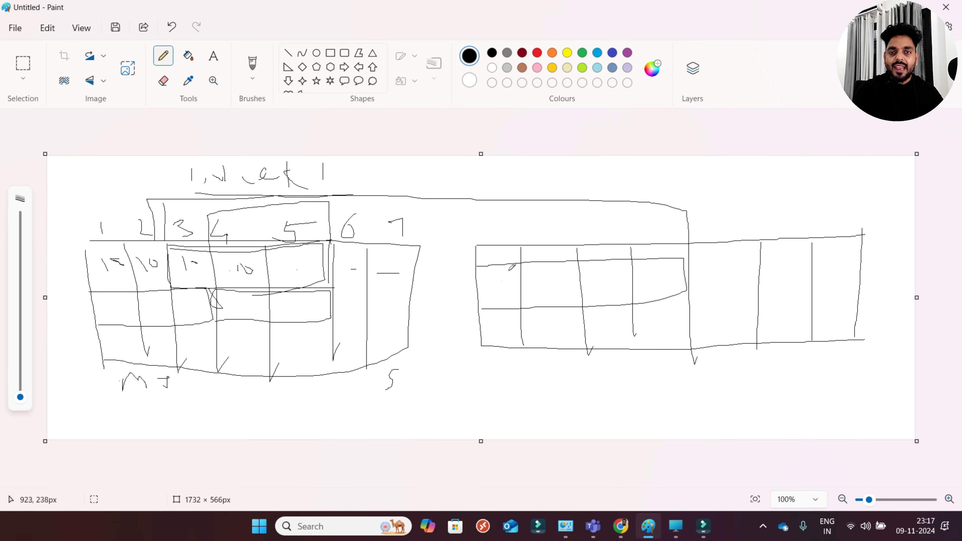
{"action": "mouse_move", "coordinate": [479, 268]}
{"action": "left_mouse_down"}
{"action": "mouse_move", "coordinate": [540, 312]}
{"action": "mouse_move", "coordinate": [681, 302]}
{"action": "left_mouse_up"}
{"action": "left_click_drag", "start_coordinate": [686, 262], "coordinate": [685, 303]}
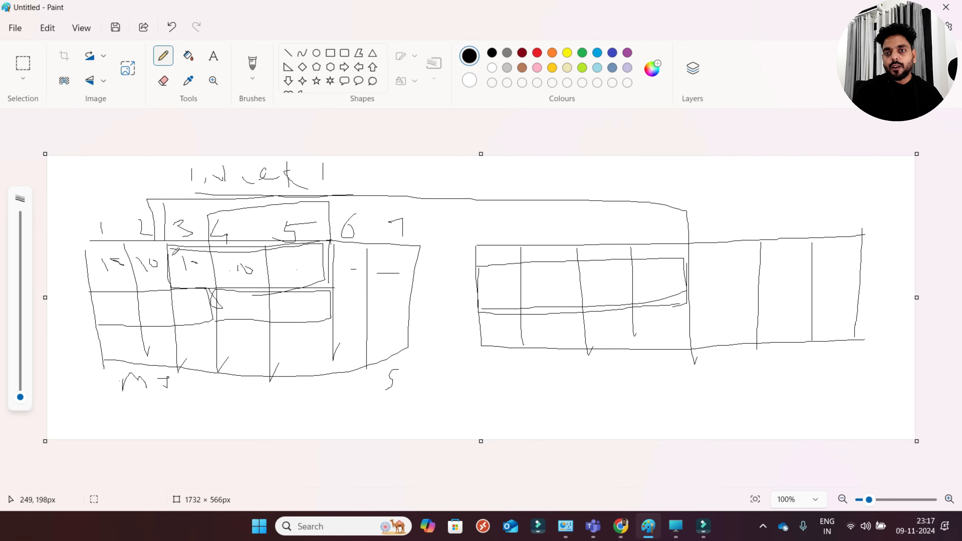
{"action": "mouse_move", "coordinate": [172, 273]}
{"action": "left_mouse_down"}
{"action": "mouse_move", "coordinate": [86, 273]}
{"action": "mouse_move", "coordinate": [478, 267]}
{"action": "left_mouse_up"}
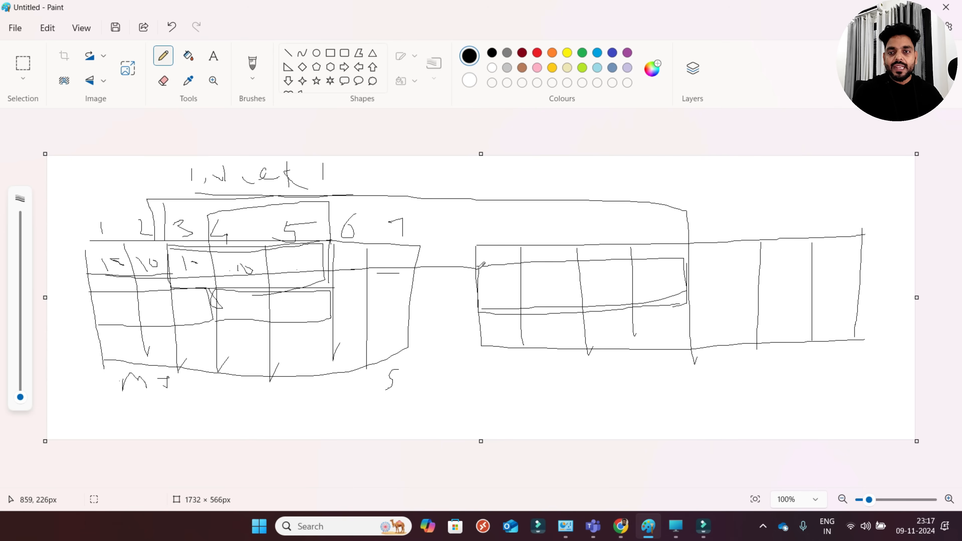
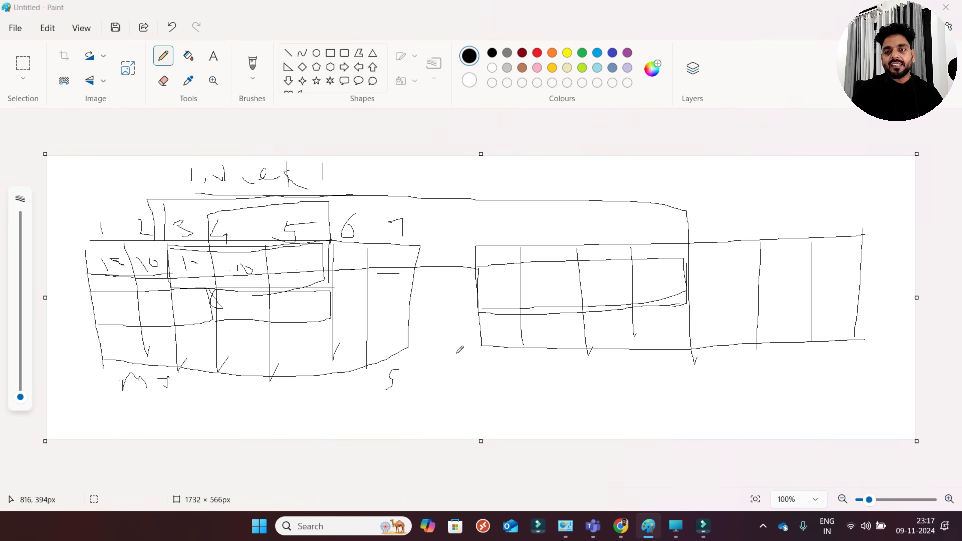
- Return to Power Apps Studio, close the preview, and paste the nested If width formula comparing ThisItem.FromDate with FirdayDayOfTheWeek into Button3's Width
{"action": "key", "text": "alt+Tab"}
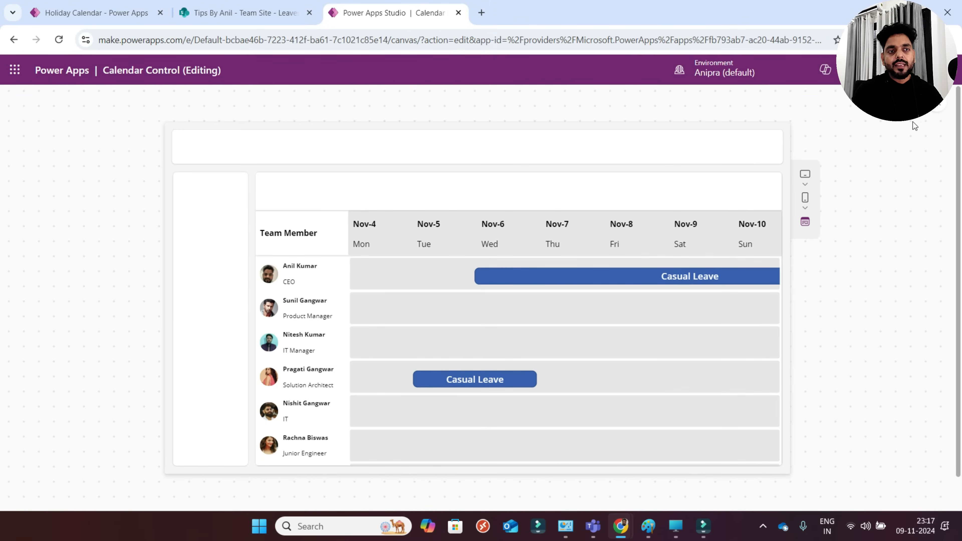
{"action": "left_click", "coordinate": [937, 103]}
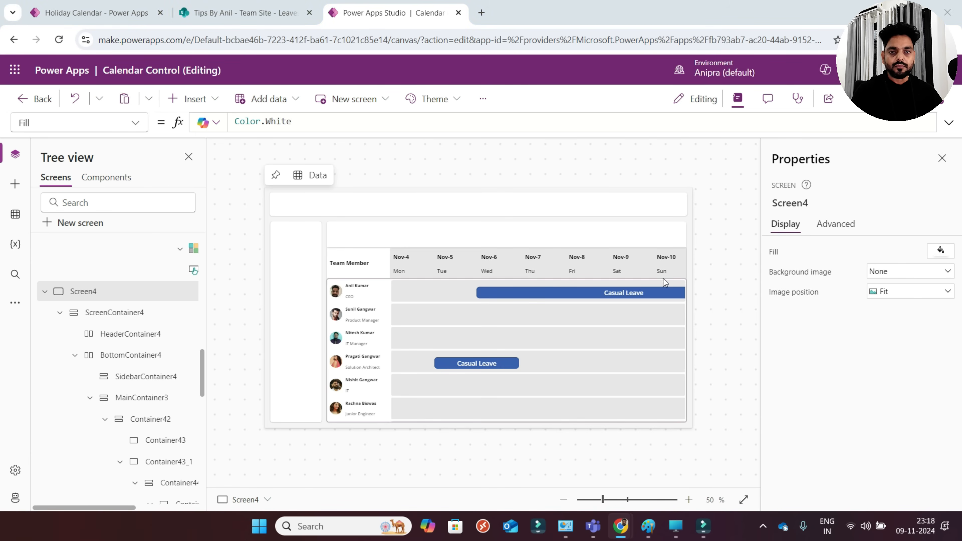
{"action": "left_click", "coordinate": [636, 292]}
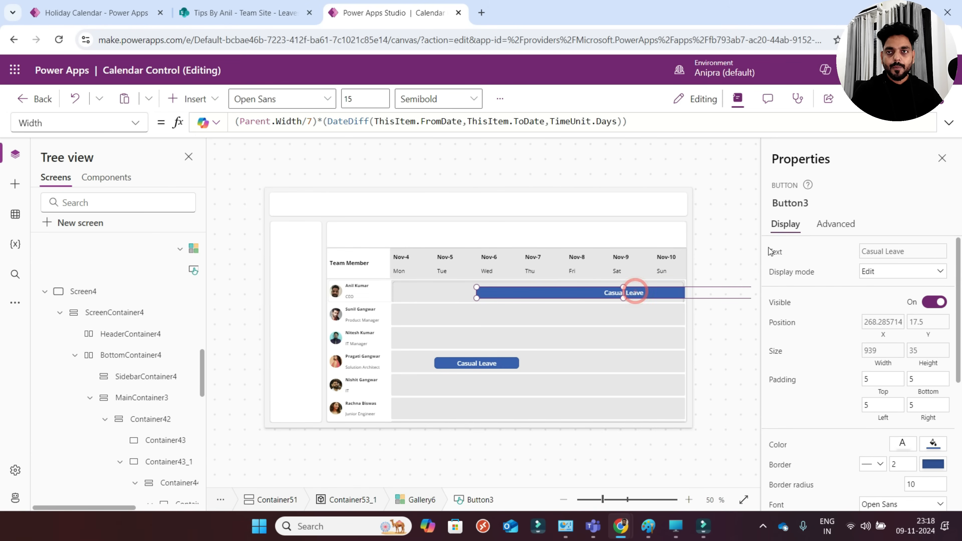
{"action": "left_click", "coordinate": [954, 120]}
{"action": "triple_click", "coordinate": [512, 178]}
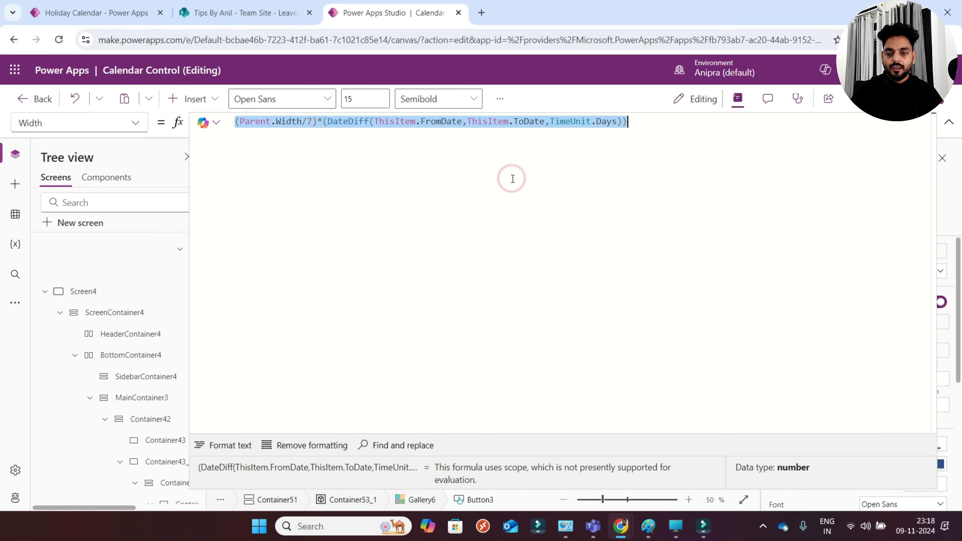
{"action": "key", "text": "ctrl+v"}
{"action": "scroll", "coordinate": [509, 354], "scroll_direction": "down", "scroll_amount": 2}
{"action": "scroll", "coordinate": [510, 353], "scroll_direction": "up", "scroll_amount": 5}
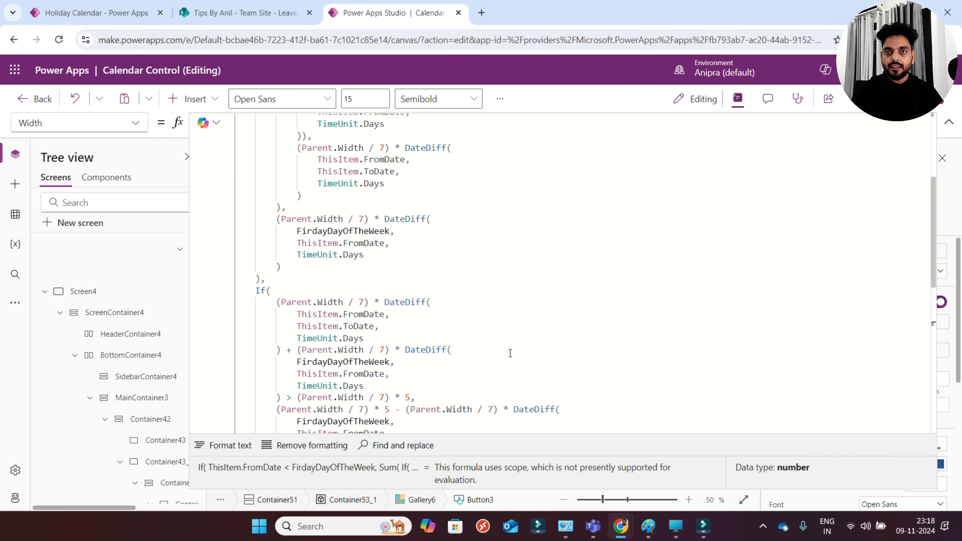
{"action": "scroll", "coordinate": [510, 353], "scroll_direction": "up", "scroll_amount": 5}
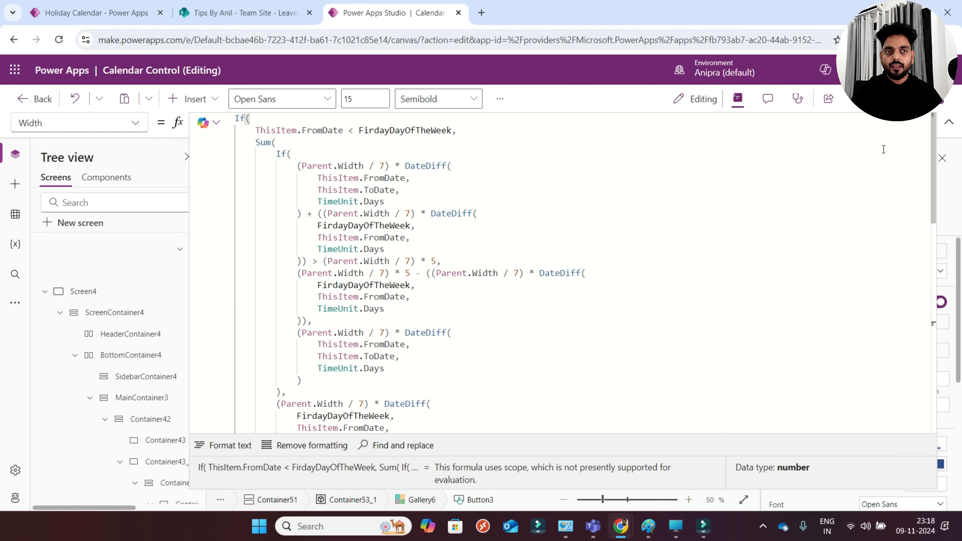
{"action": "left_click", "coordinate": [949, 122]}
- Set Button3's X to If(ThisItem.FromDate < FirdayDayOfTheWeek, 10, (Parent.Width / 7) * DateDiff(FirdayDayOfTheWeek, ThisItem.FromDate, TimeUnit.Days)+10)
{"action": "left_click", "coordinate": [877, 321]}
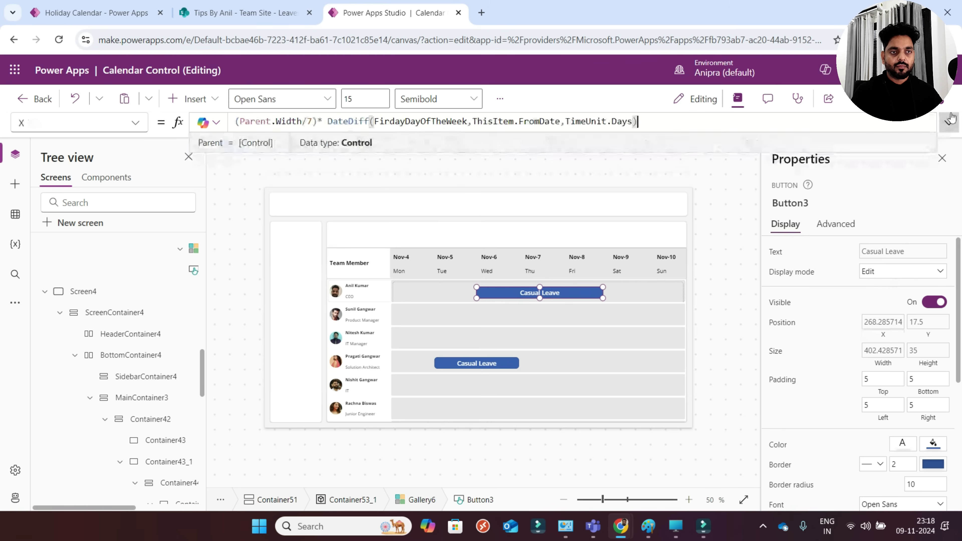
{"action": "left_click", "coordinate": [948, 122]}
{"action": "key", "text": "ctrl+a"}
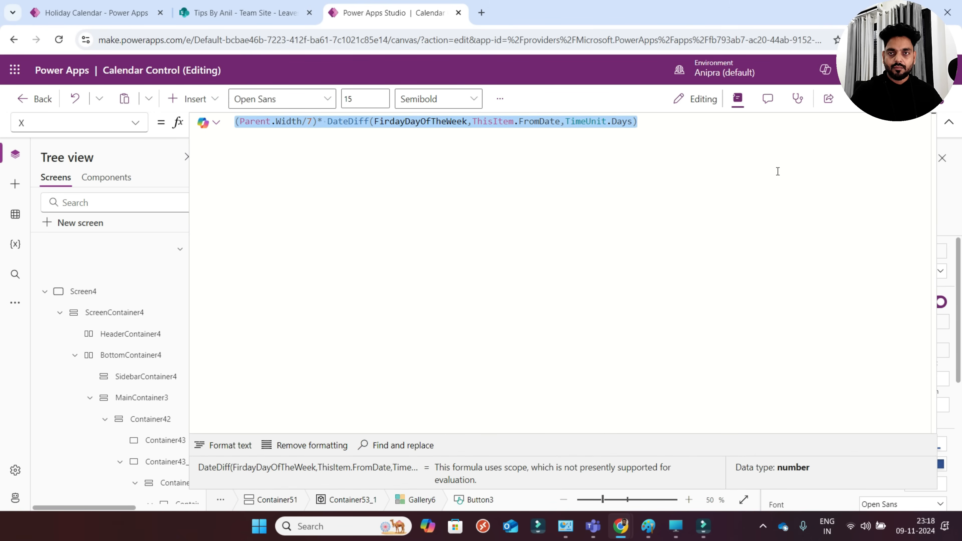
{"action": "type", "text": "If(     ThisItem.FromDate < FirdayDayOfTheWeek,     0,     (Parent.Width / 7) * DateDiff(         FirdayDayOfTheWeek,         ThisItem.FromDate,         TimeUnit.Days     ) )"}
{"action": "left_click", "coordinate": [948, 122]}
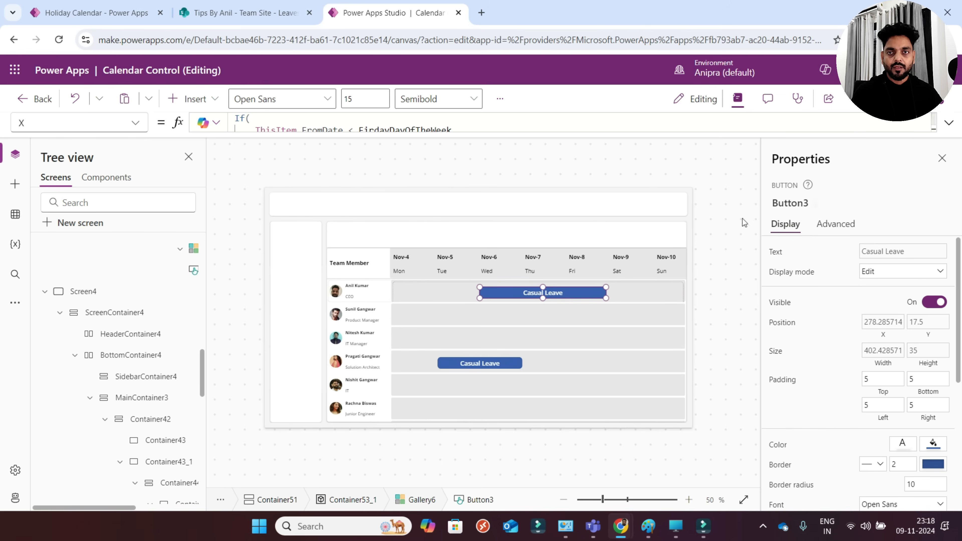
- Review the condition and the 10 offset in Button3's X formula against the FromDate values in the SharePoint LeavesAppliedByUsers list
{"action": "left_click", "coordinate": [948, 122]}
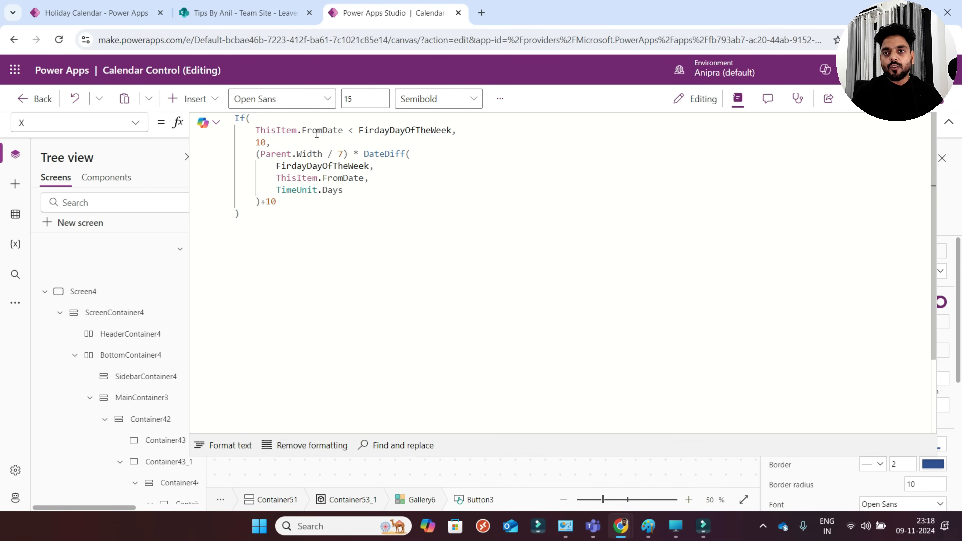
{"action": "double_click", "coordinate": [377, 131]}
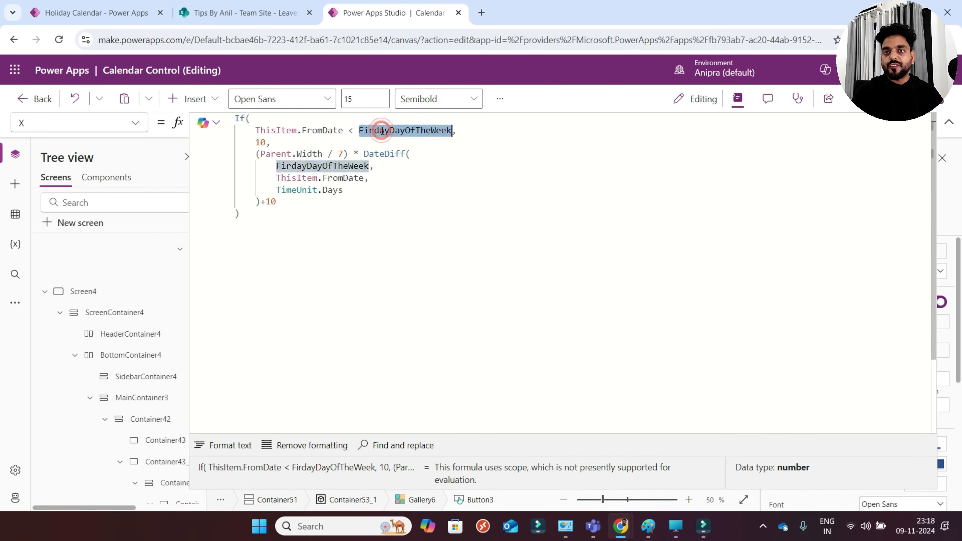
{"action": "left_click", "coordinate": [260, 16]}
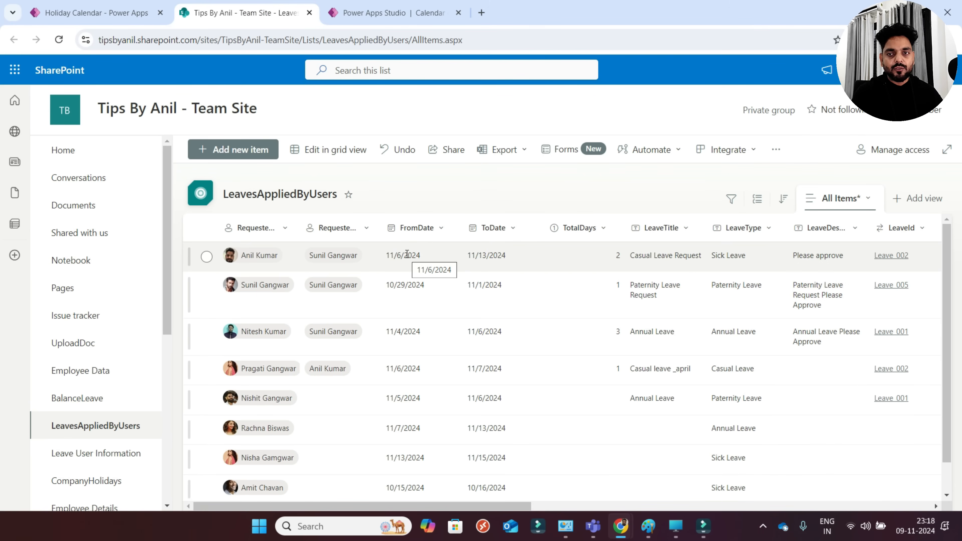
{"action": "left_click_drag", "start_coordinate": [410, 287], "coordinate": [425, 285]}
{"action": "left_click", "coordinate": [343, 15]}
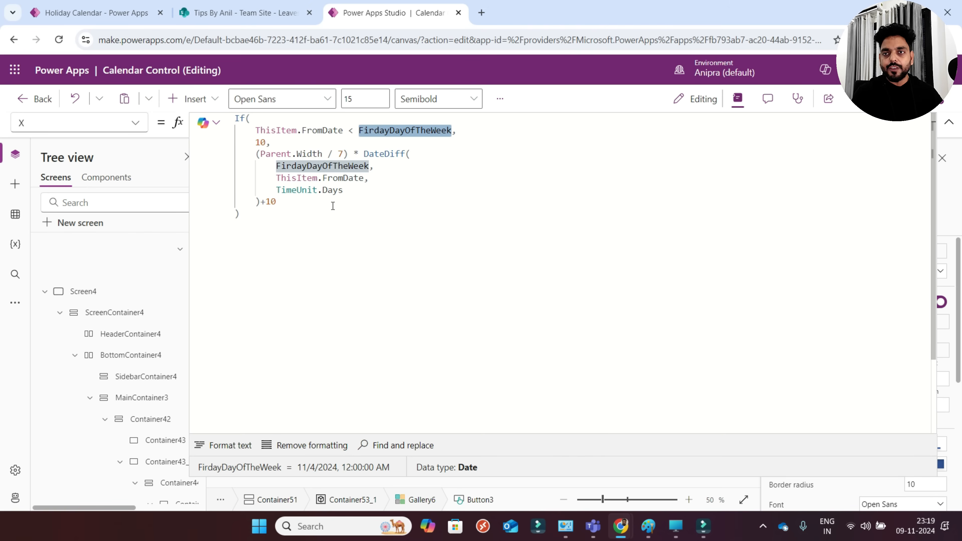
{"action": "left_click", "coordinate": [274, 202]}
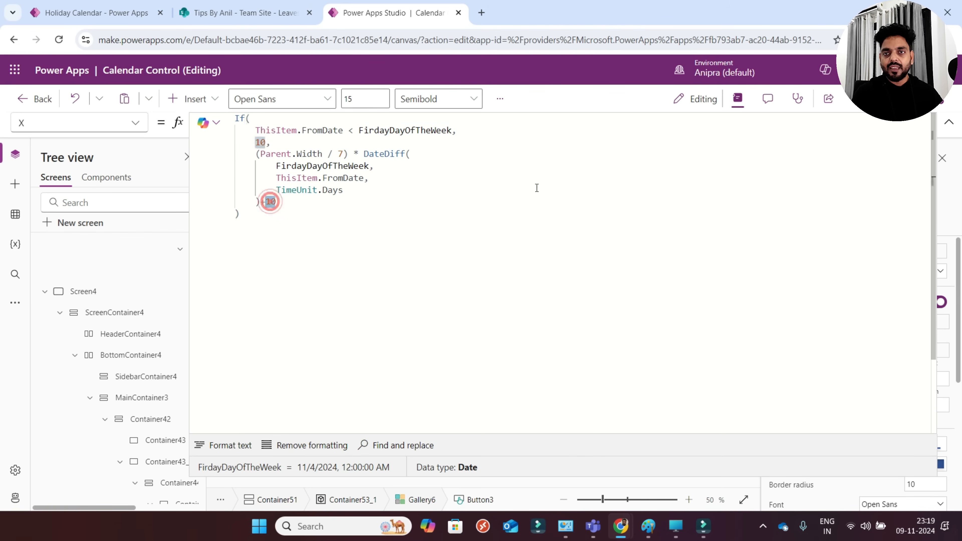
{"action": "left_click", "coordinate": [947, 122]}
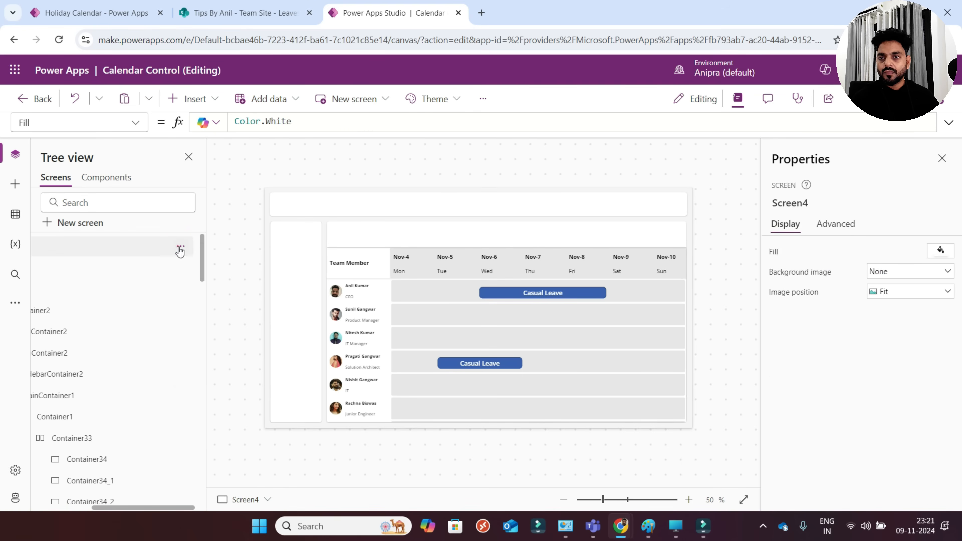
- Rerun the app's OnStart and set the font size of Button3 to 10
{"action": "left_click", "coordinate": [180, 251]}
{"action": "left_click", "coordinate": [210, 329]}
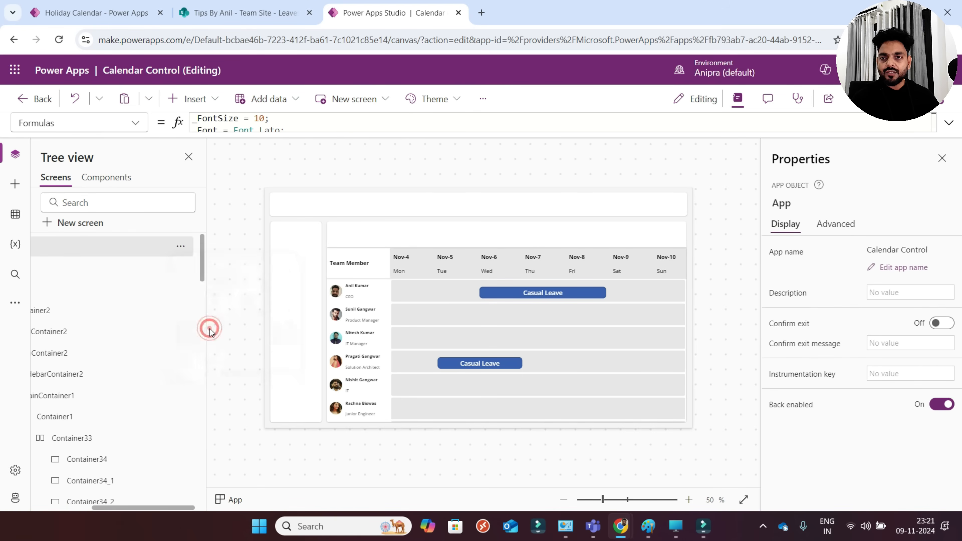
{"action": "left_click", "coordinate": [542, 293]}
{"action": "left_click", "coordinate": [793, 399]}
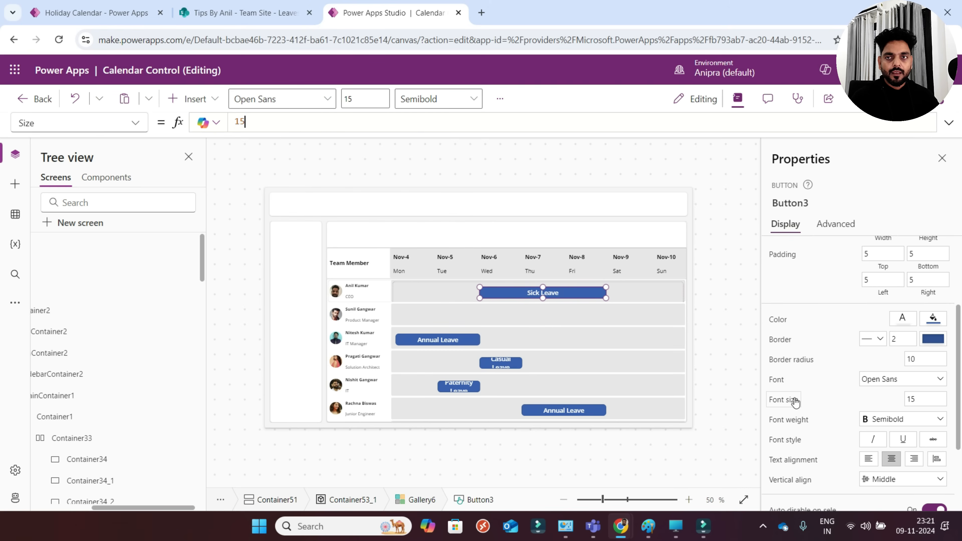
{"action": "type", "text": "0"}
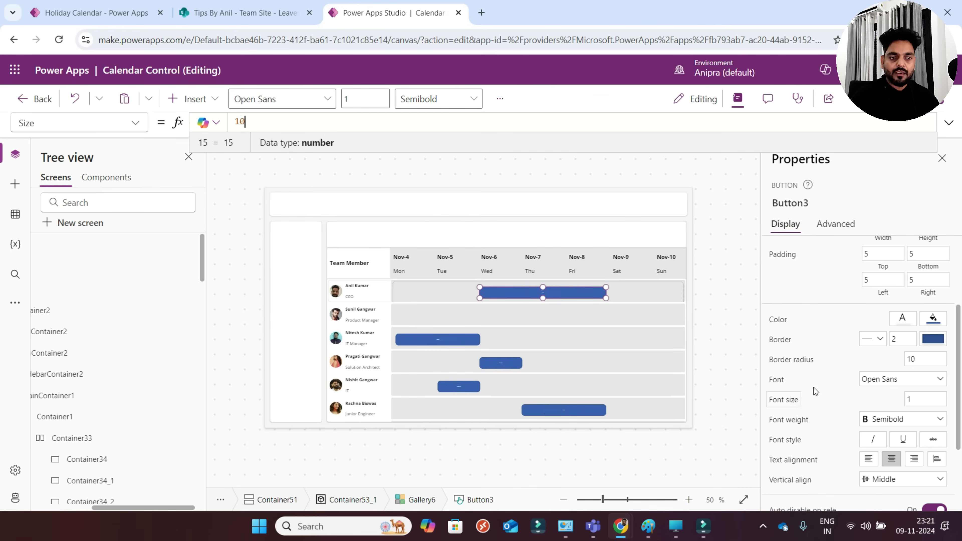
{"action": "left_click", "coordinate": [823, 383]}
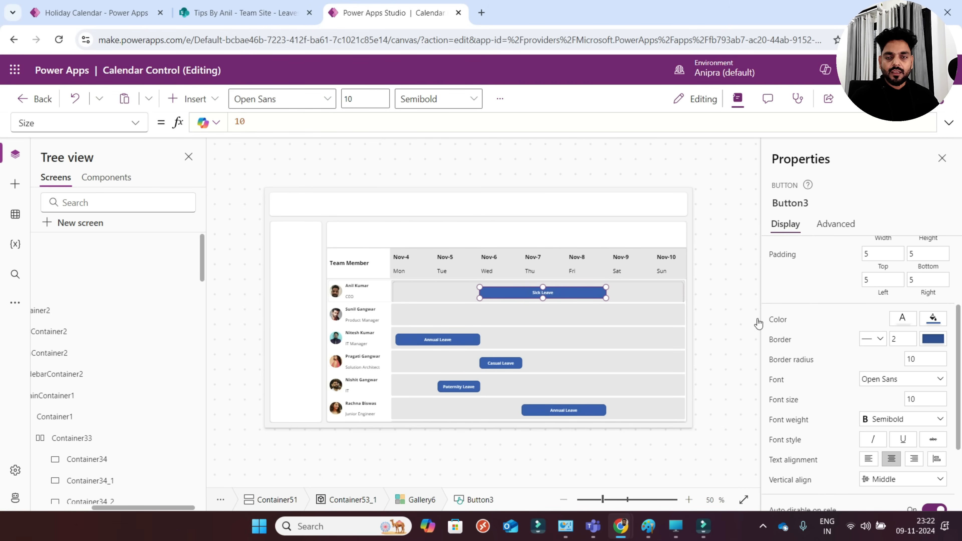
- Set Button3's Fill to a Switch on Text(Self.Text): Casual Leave RGBA(140,98,14,1), Paternity Leave RGBA(140,14,108,1), Annual Leave RGBA(10,84,48,1), and a separate RGBA for Sick Leave
{"action": "left_click", "coordinate": [775, 323]}
{"action": "left_click", "coordinate": [931, 321]}
{"action": "left_click", "coordinate": [931, 321]}
{"action": "left_click", "coordinate": [136, 122]}
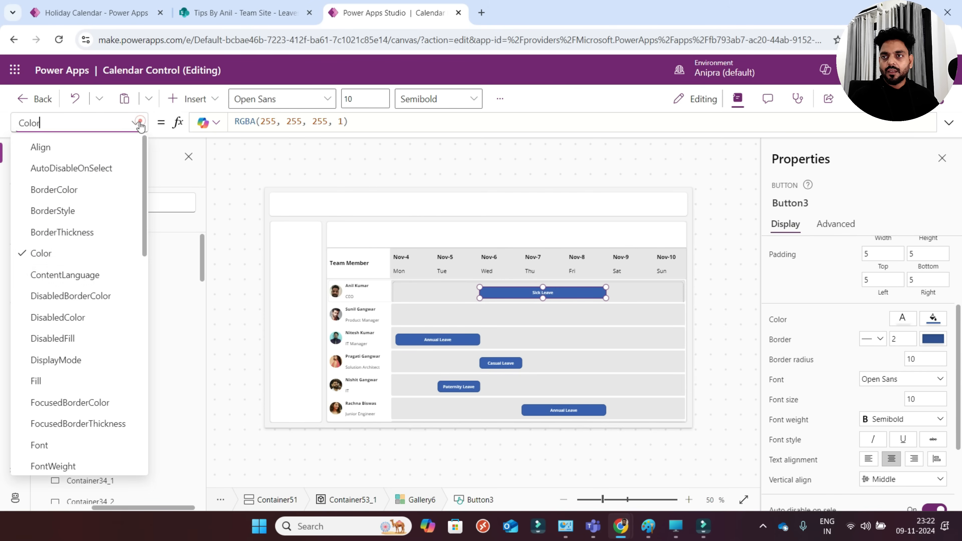
{"action": "left_click", "coordinate": [71, 381]}
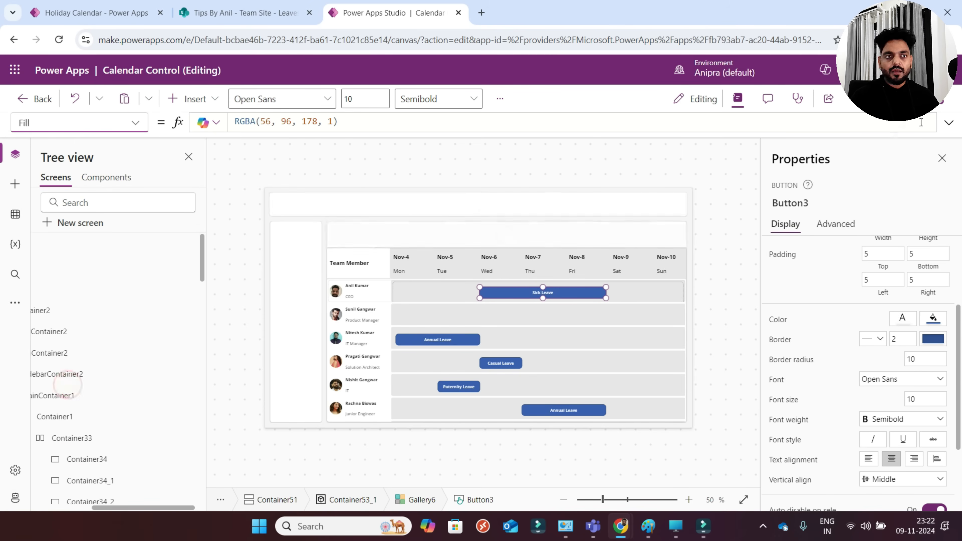
{"action": "left_click", "coordinate": [948, 123]}
{"action": "left_click", "coordinate": [534, 170]}
{"action": "key", "text": "ctrl+a"}
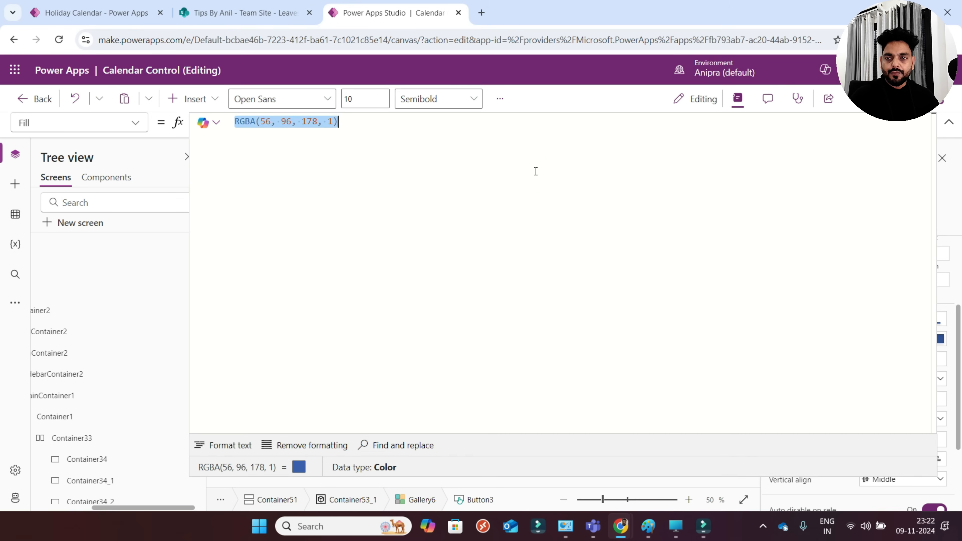
{"action": "key", "text": "ctrl+v"}
{"action": "scroll", "coordinate": [524, 253], "scroll_direction": "up", "scroll_amount": 10}
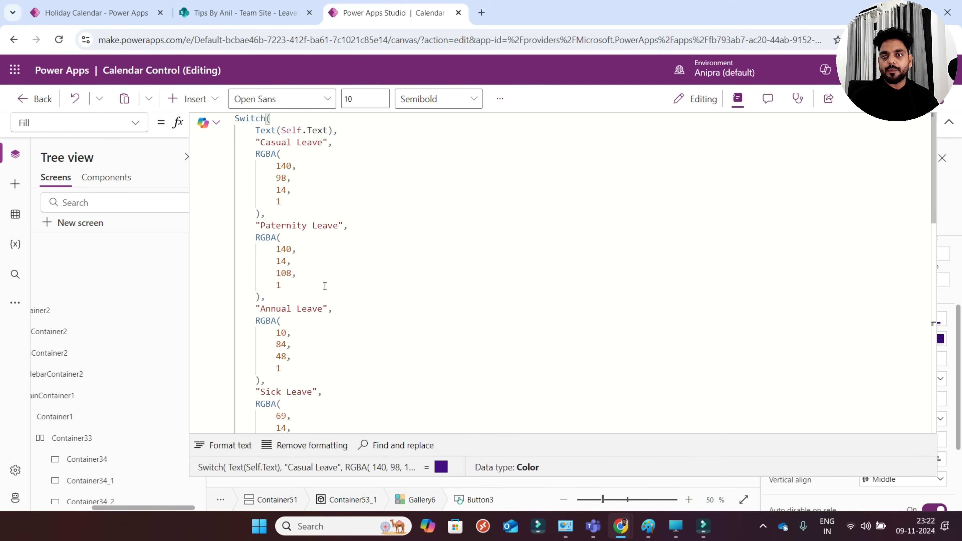
{"action": "scroll", "coordinate": [324, 286], "scroll_direction": "down", "scroll_amount": 7}
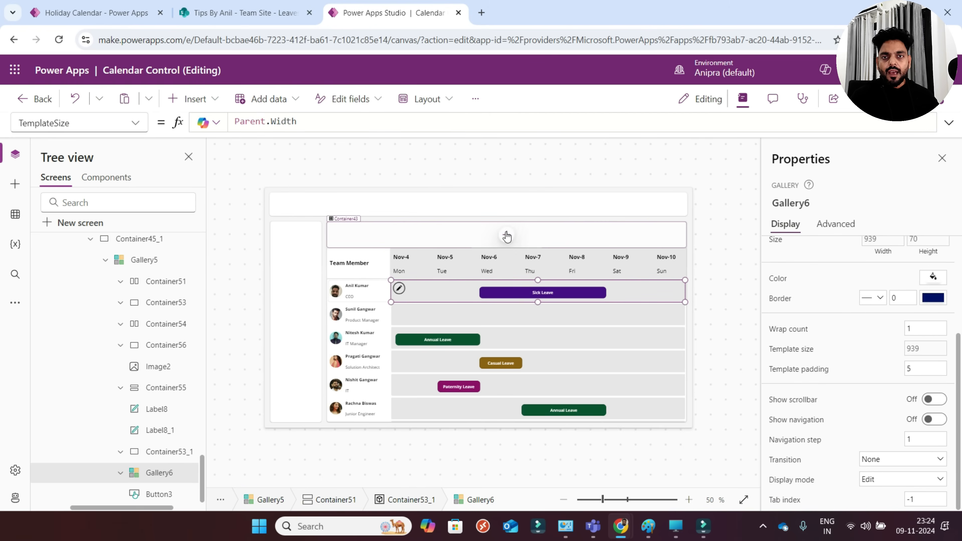
- Insert a horizontal container into Container43, the empty strip above the calendar's date header
{"action": "left_click", "coordinate": [506, 235]}
{"action": "left_click", "coordinate": [580, 109]}
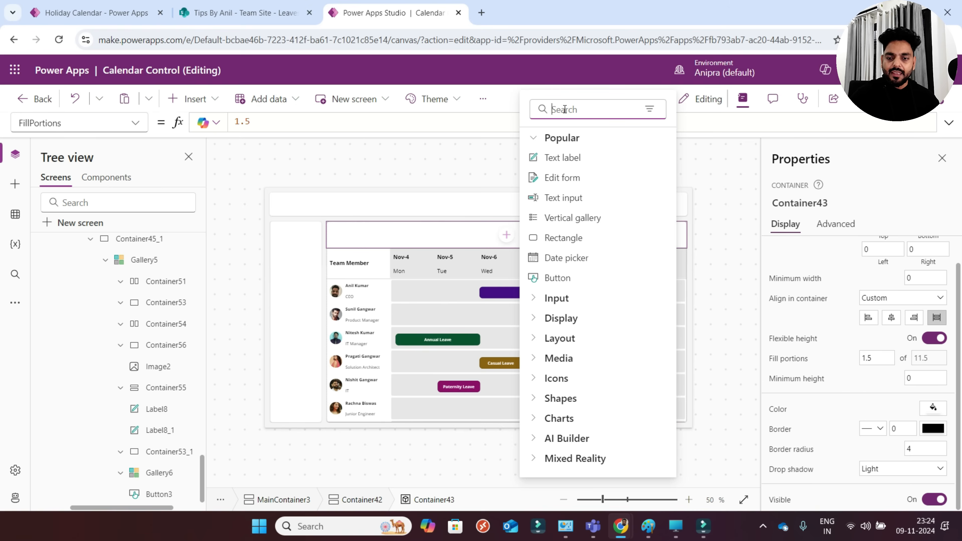
{"action": "type", "text": "hor"}
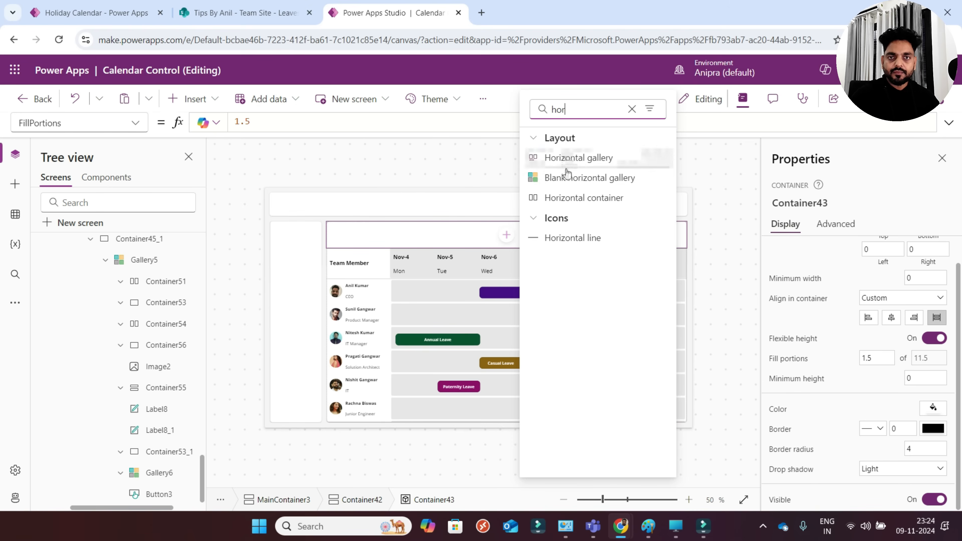
{"action": "left_click", "coordinate": [571, 198]}
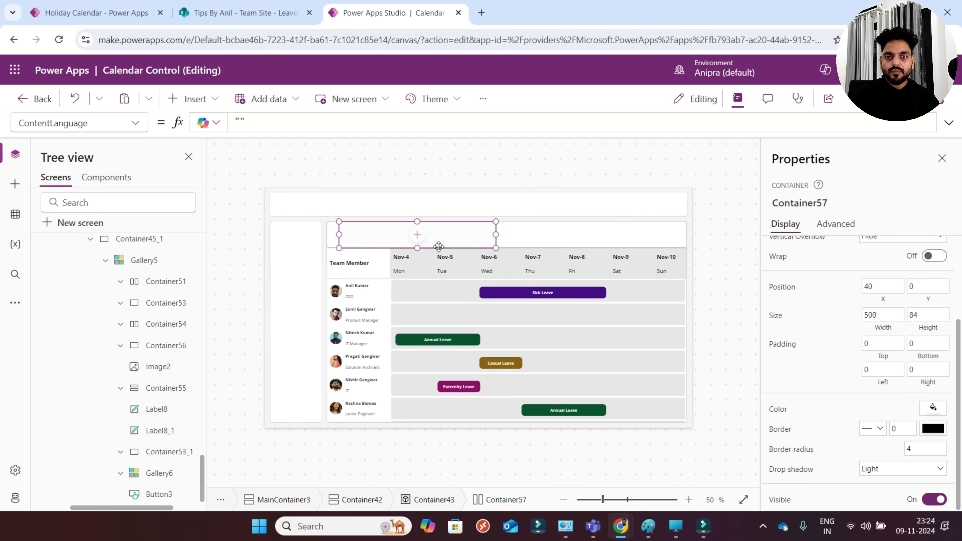
- Set Container57's X to 0, its Width to Parent.Width and its Height to Parent.Height
{"action": "left_click", "coordinate": [866, 302]}
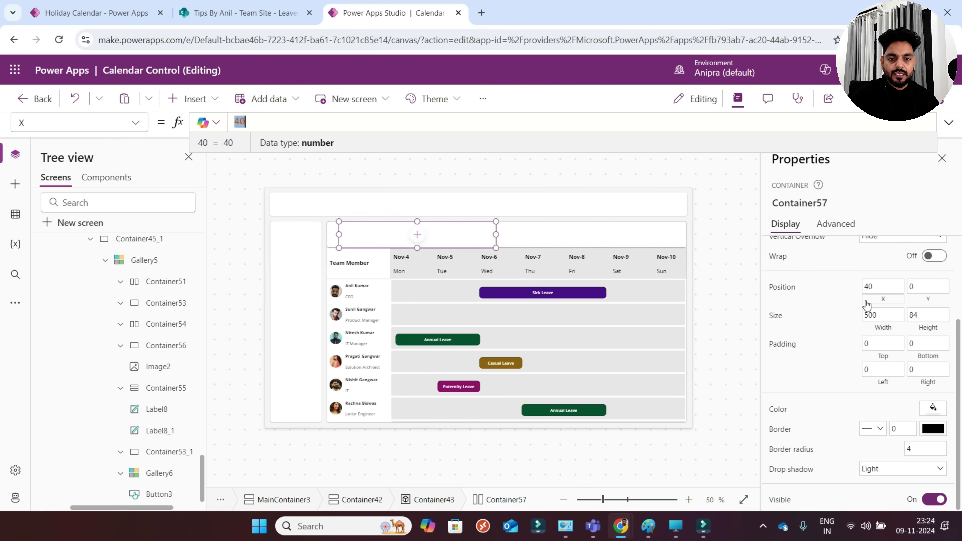
{"action": "left_click", "coordinate": [879, 329]}
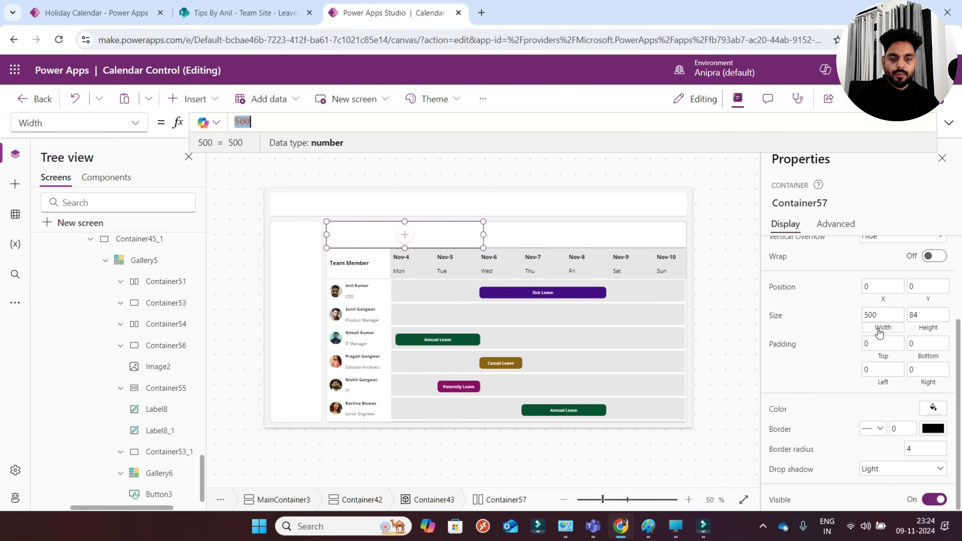
{"action": "type", "text": "p"}
{"action": "key", "text": "Return"}
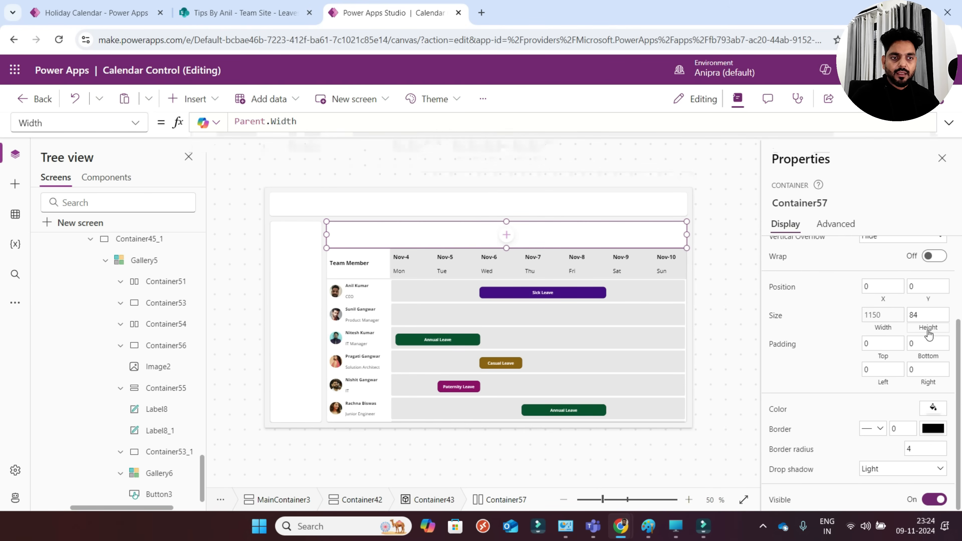
{"action": "left_click", "coordinate": [927, 329]}
{"action": "type", "text": "p"}
{"action": "key", "text": "Return"}
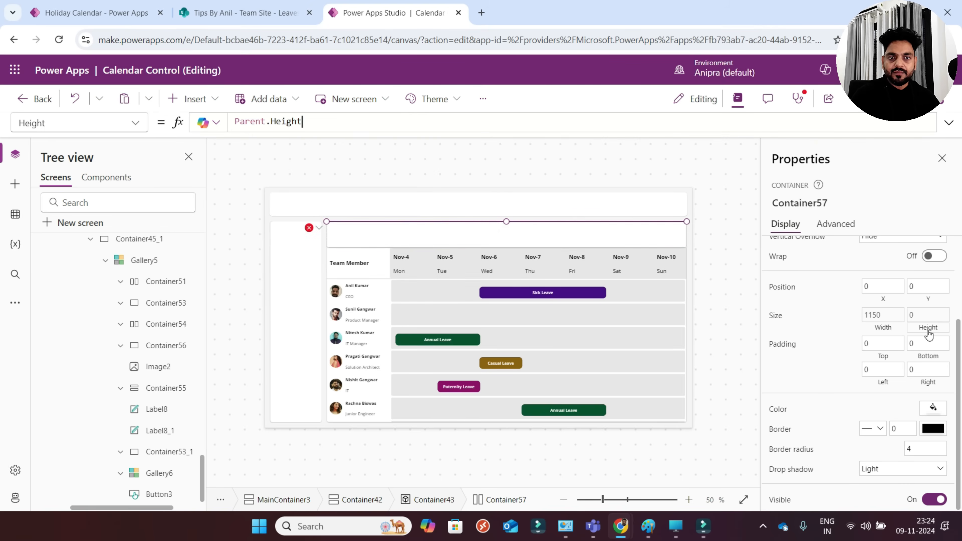
- Insert a plain container inside the horizontal Container57
{"action": "left_click", "coordinate": [506, 234]}
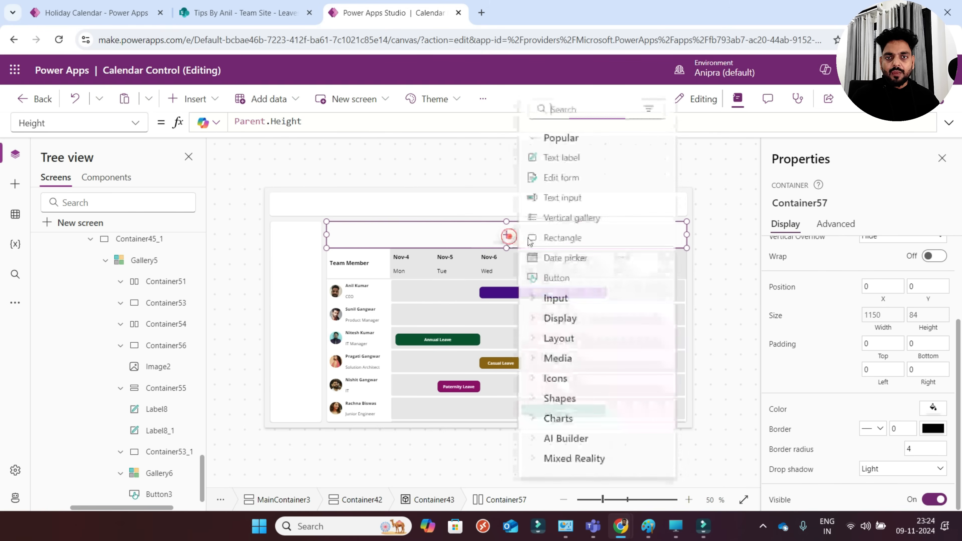
{"action": "type", "text": "cont"}
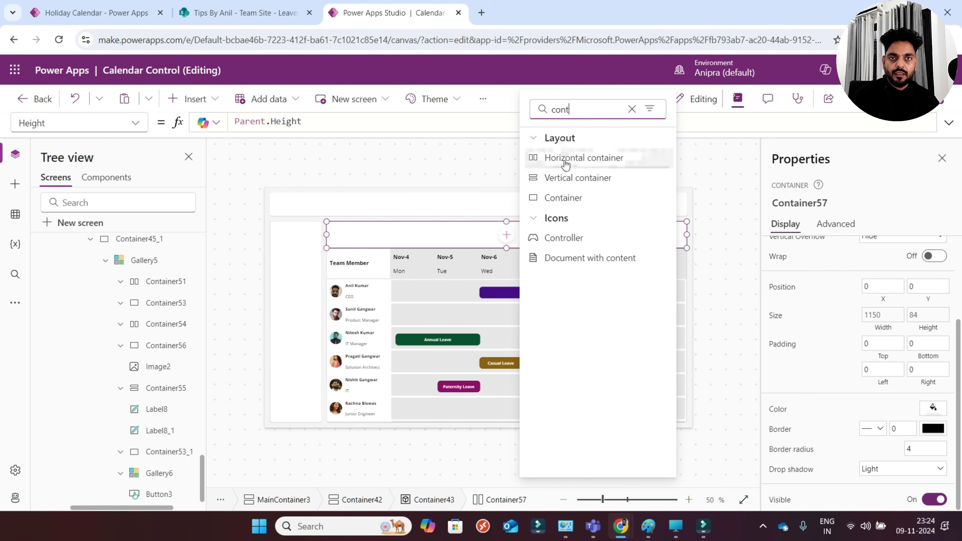
{"action": "left_click", "coordinate": [563, 197]}
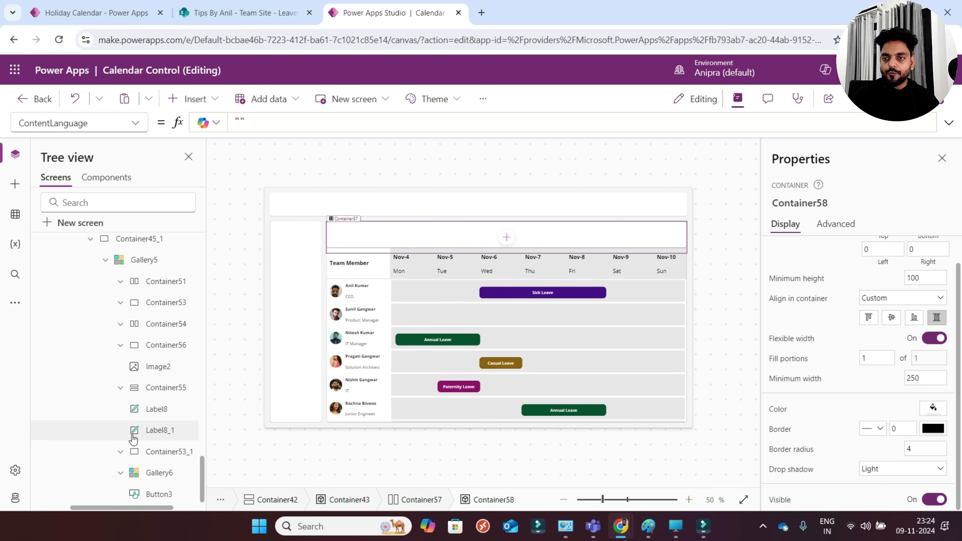
- Duplicate Container58 inside Container57 and delete the extra copy nested within the first duplicate
{"action": "scroll", "coordinate": [143, 490], "scroll_direction": "up", "scroll_amount": 2}
{"action": "scroll", "coordinate": [143, 490], "scroll_direction": "down", "scroll_amount": 2}
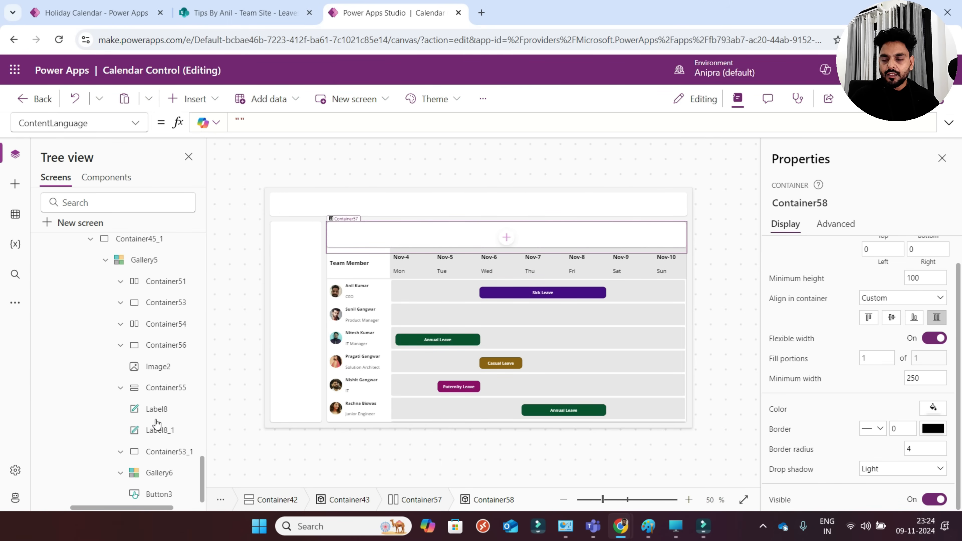
{"action": "left_click", "coordinate": [162, 283]}
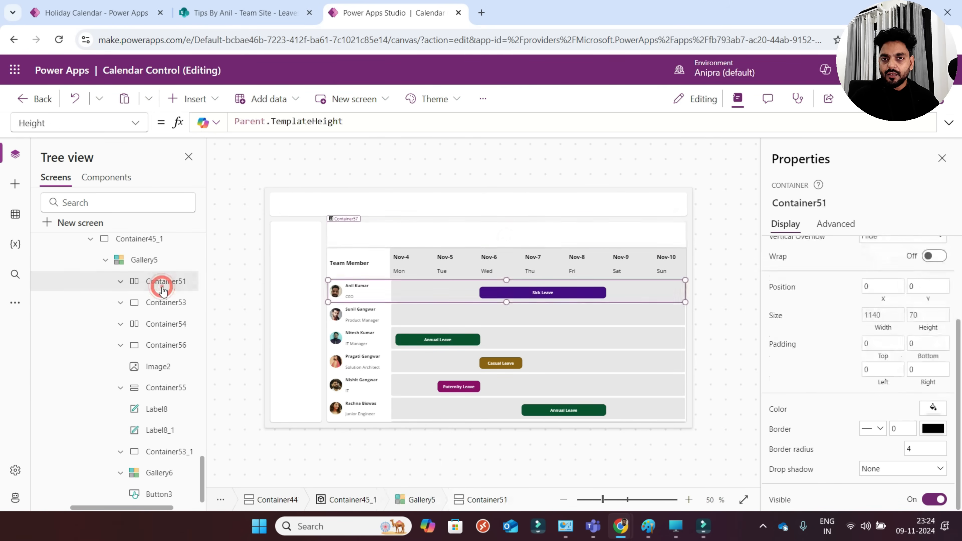
{"action": "scroll", "coordinate": [162, 293], "scroll_direction": "up", "scroll_amount": 5}
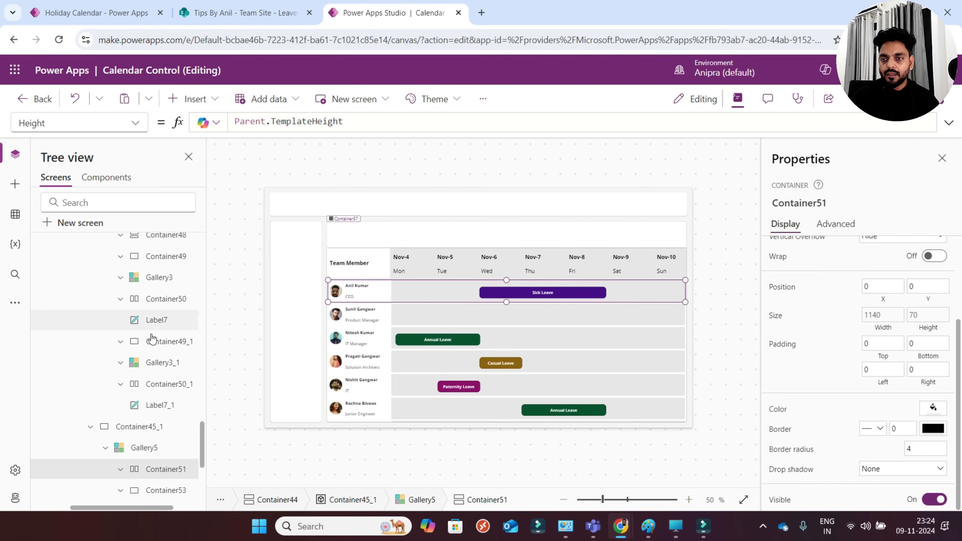
{"action": "left_click", "coordinate": [155, 393]}
{"action": "left_click", "coordinate": [383, 235]}
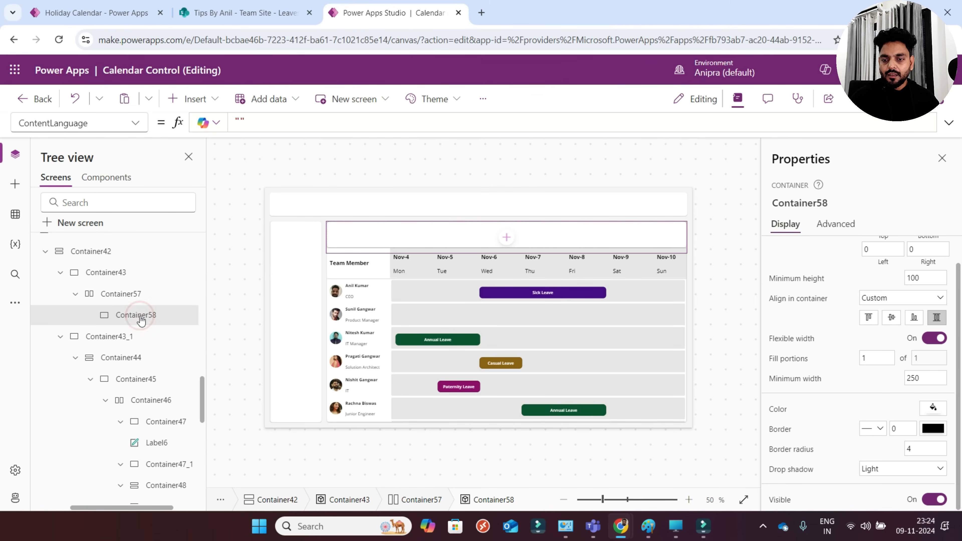
{"action": "left_click", "coordinate": [138, 300]}
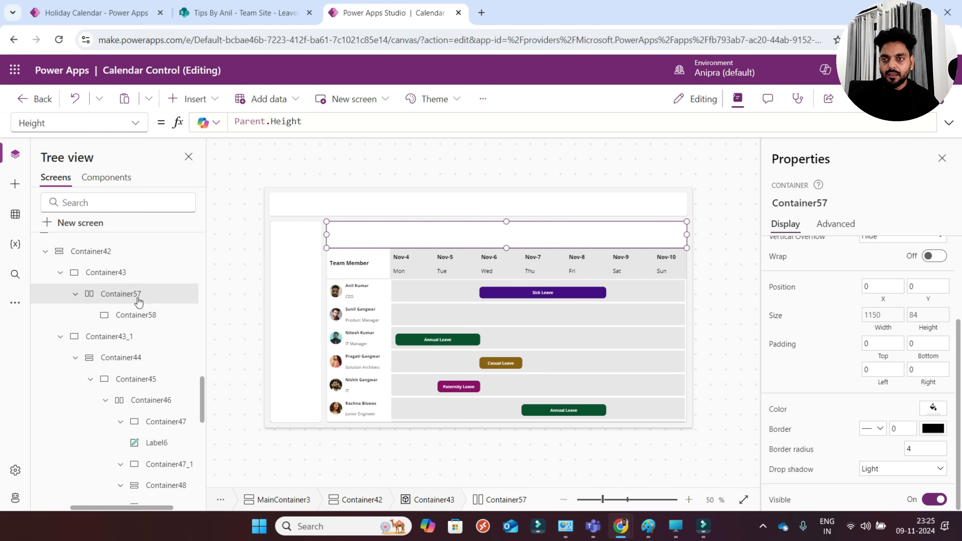
{"action": "key", "text": "ctrl+v"}
{"action": "key", "text": "ctrl+v"}
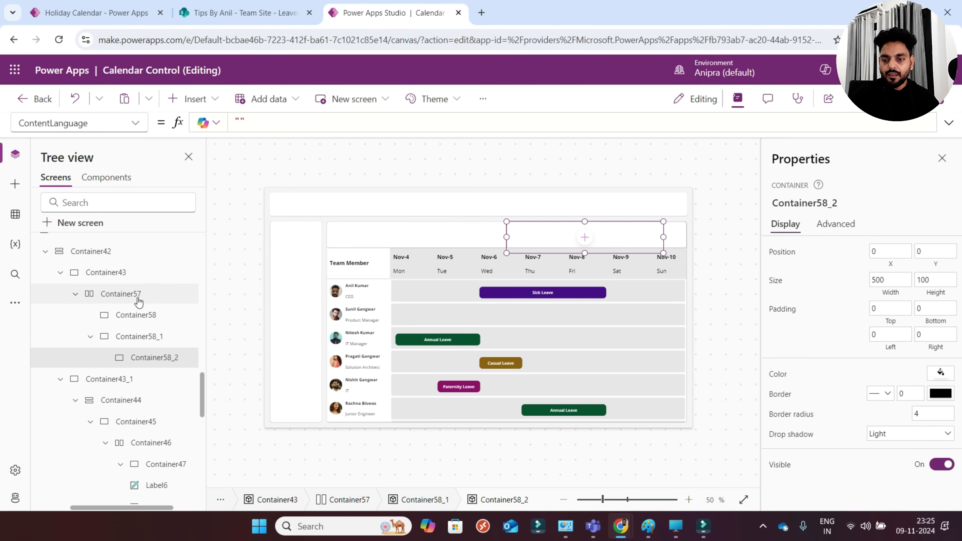
{"action": "key", "text": "Delete"}
- Paste two more copies of Container58 directly into Container57, making a row of four equal containers
{"action": "left_click", "coordinate": [138, 300]}
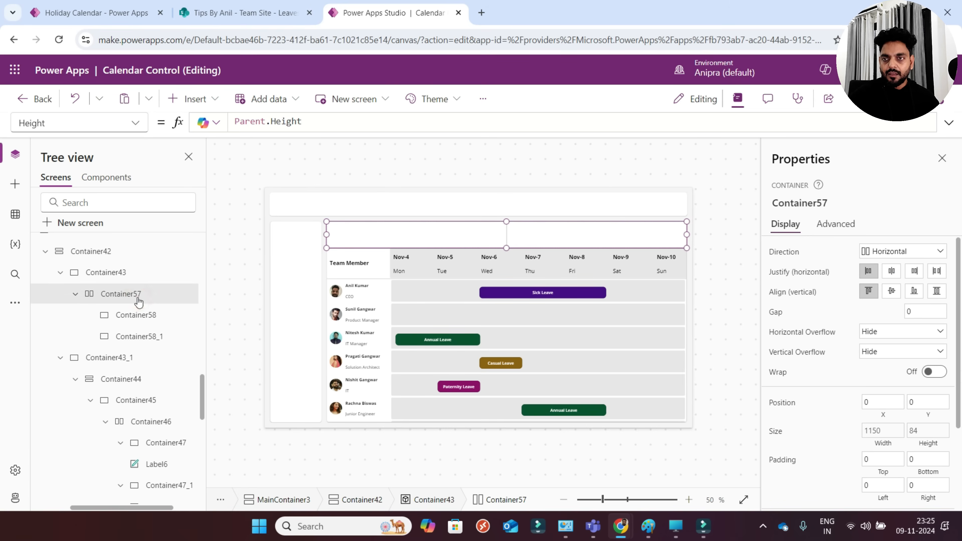
{"action": "key", "text": "ctrl+v"}
{"action": "left_click", "coordinate": [138, 300]}
{"action": "key", "text": "ctrl+v"}
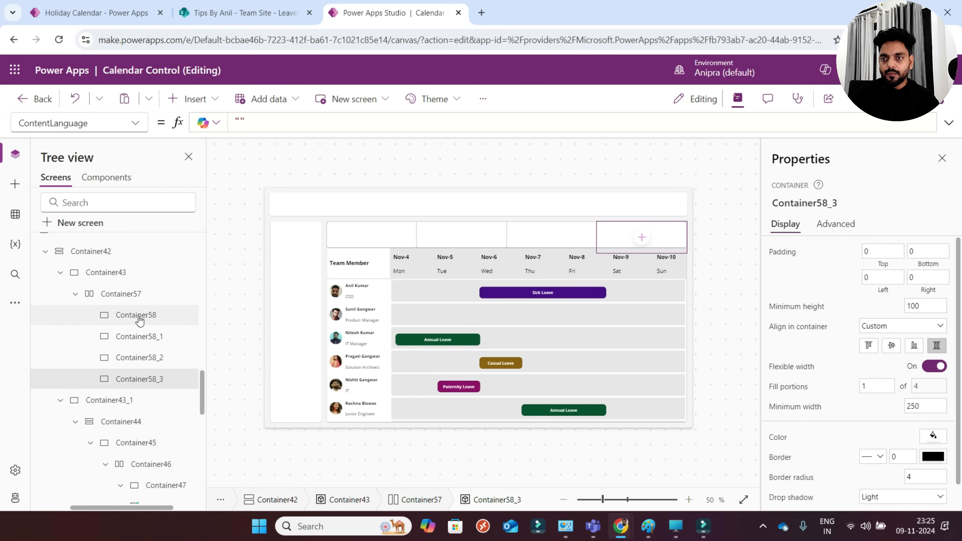
- Set minimum width and minimum height to 0 and drop shadow to None for Container58, Container58_1 and Container58_2 together
{"action": "left_click", "coordinate": [138, 315], "text": "ctrl"}
{"action": "left_click", "coordinate": [138, 336], "text": "ctrl"}
{"action": "left_click", "coordinate": [138, 357], "text": "ctrl"}
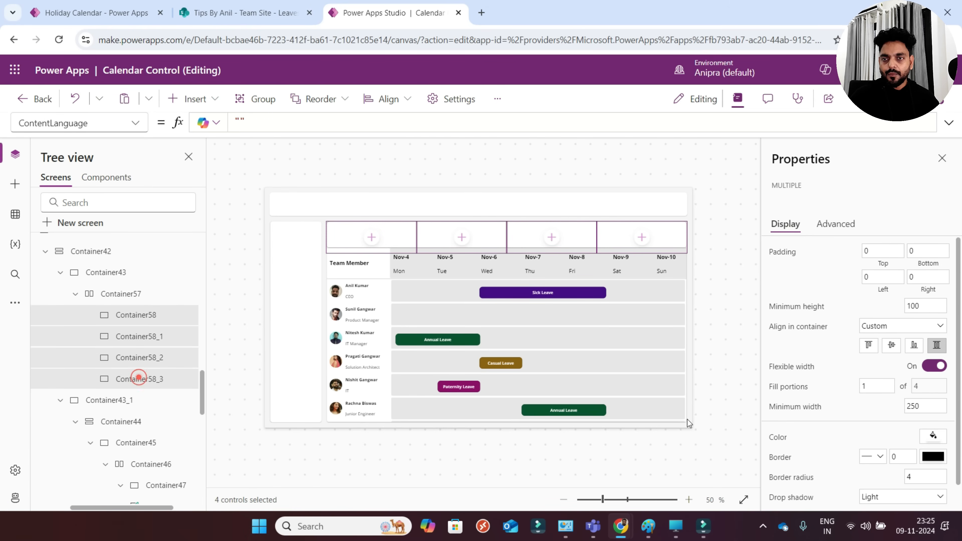
{"action": "left_click", "coordinate": [138, 379], "text": "ctrl"}
{"action": "left_click", "coordinate": [916, 406]}
{"action": "type", "text": "0"}
{"action": "left_click", "coordinate": [928, 308]}
{"action": "type", "text": "0"}
{"action": "scroll", "coordinate": [903, 481], "scroll_direction": "down", "scroll_amount": 1}
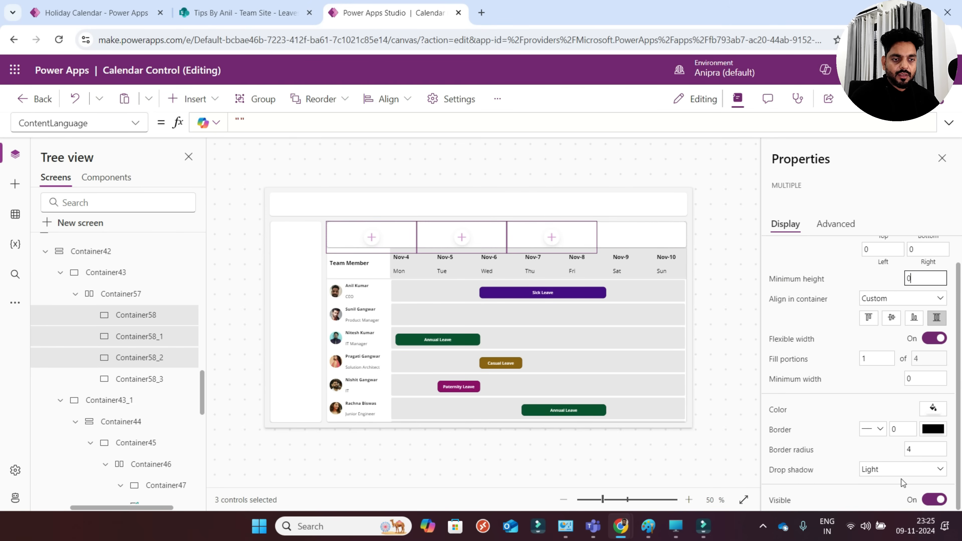
{"action": "left_click", "coordinate": [895, 469]}
{"action": "left_click", "coordinate": [880, 366]}
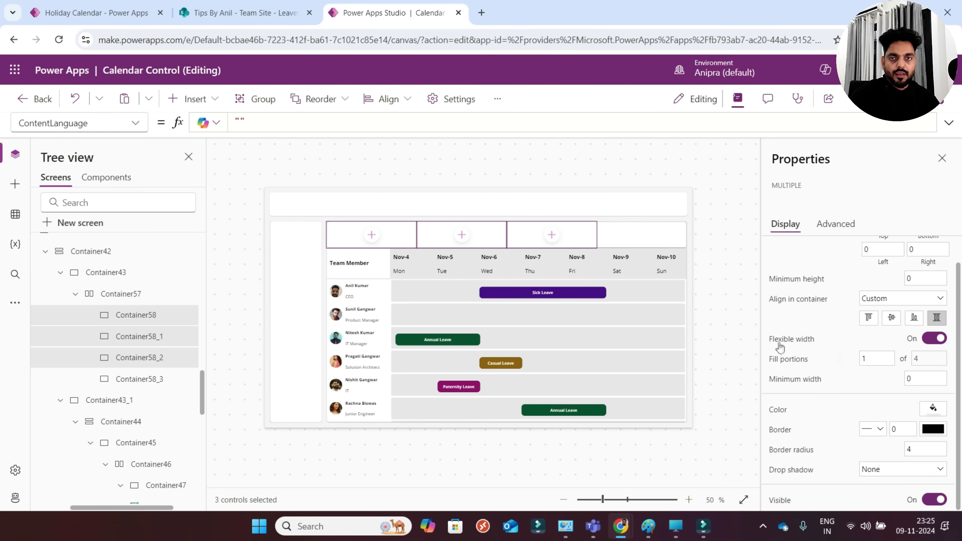
- Give Container58_3 a minimum width of 0, a minimum height of 0 and no drop shadow
{"action": "left_click", "coordinate": [153, 379]}
{"action": "left_click", "coordinate": [934, 381]}
{"action": "type", "text": "00"}
{"action": "left_click", "coordinate": [927, 280]}
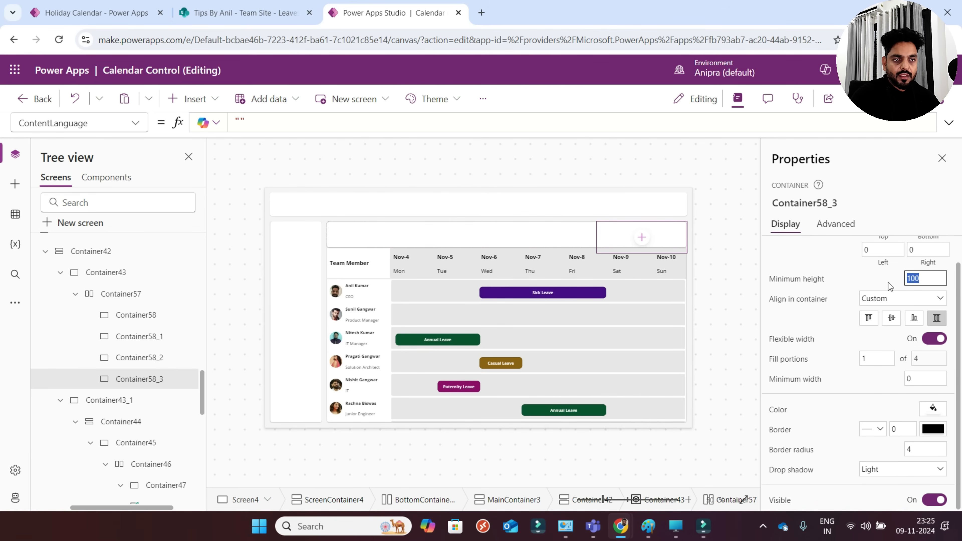
{"action": "left_click", "coordinate": [909, 473]}
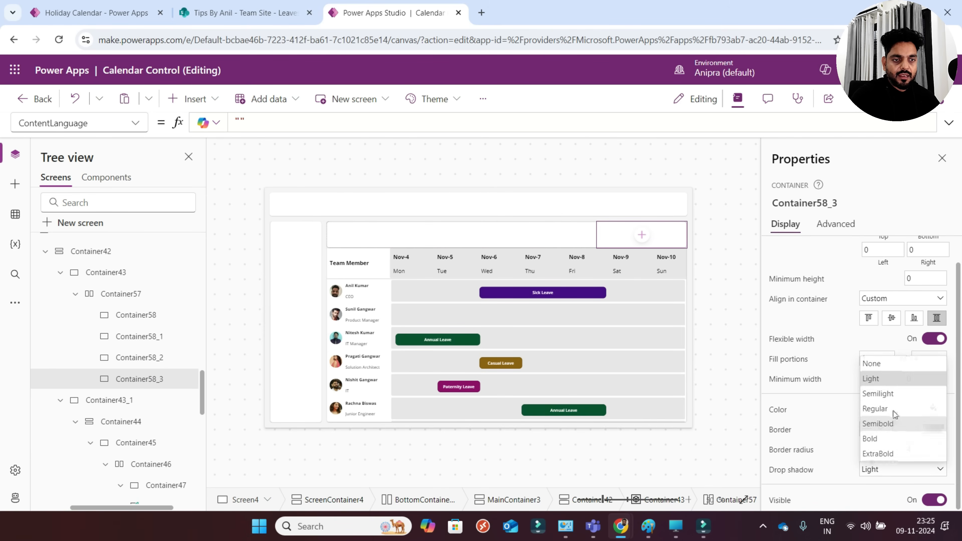
{"action": "left_click", "coordinate": [871, 366]}
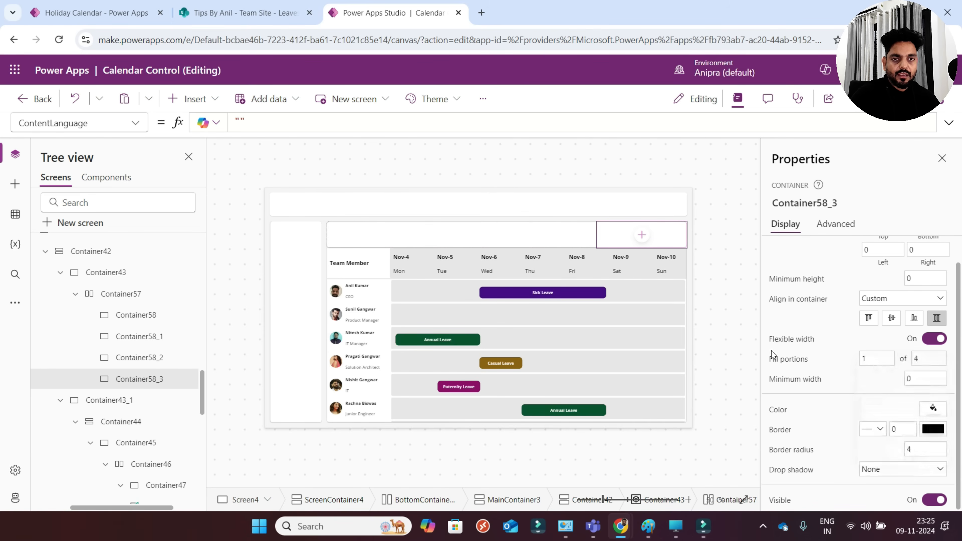
- Insert a horizontal container inside Container58_3, the last container in the header row
{"action": "left_click", "coordinate": [640, 236]}
{"action": "left_click", "coordinate": [697, 109]}
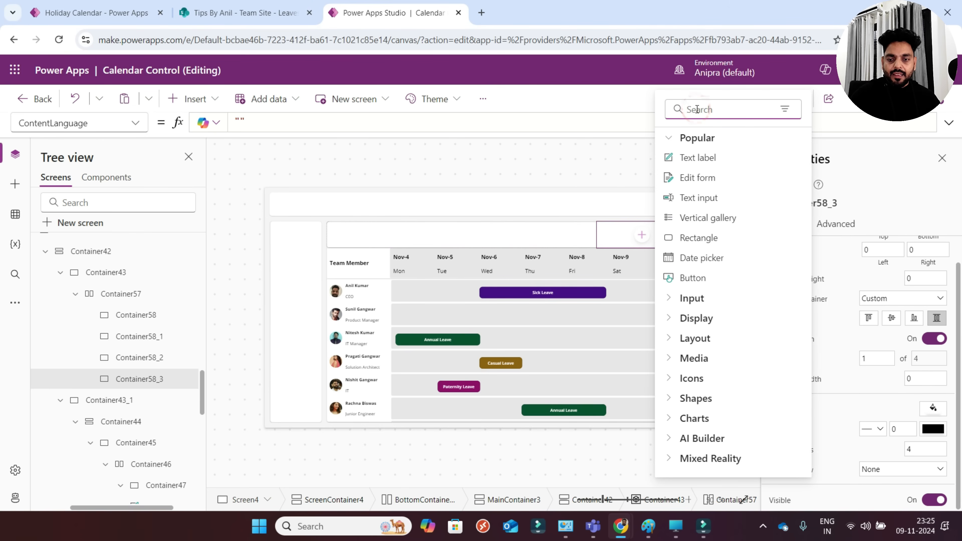
{"action": "type", "text": "hor"}
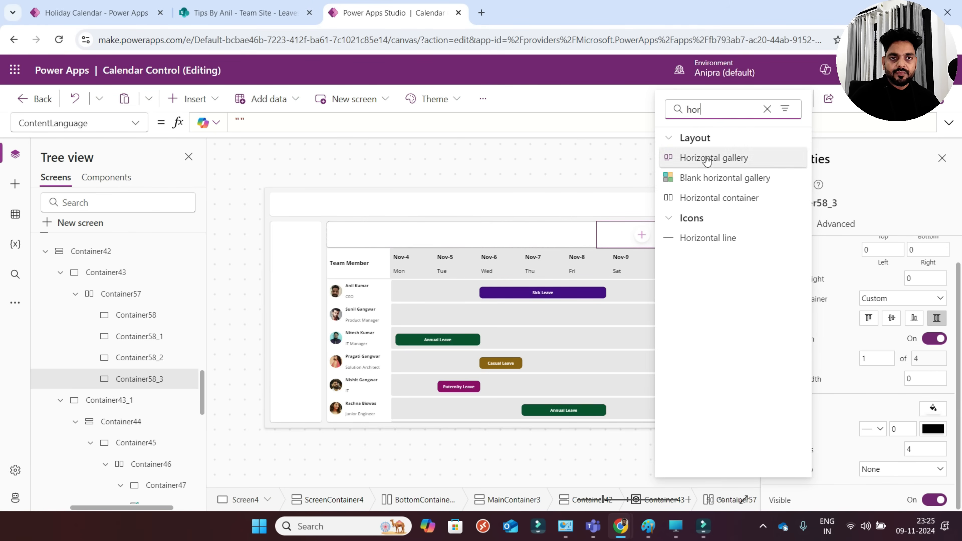
{"action": "left_click", "coordinate": [714, 198]}
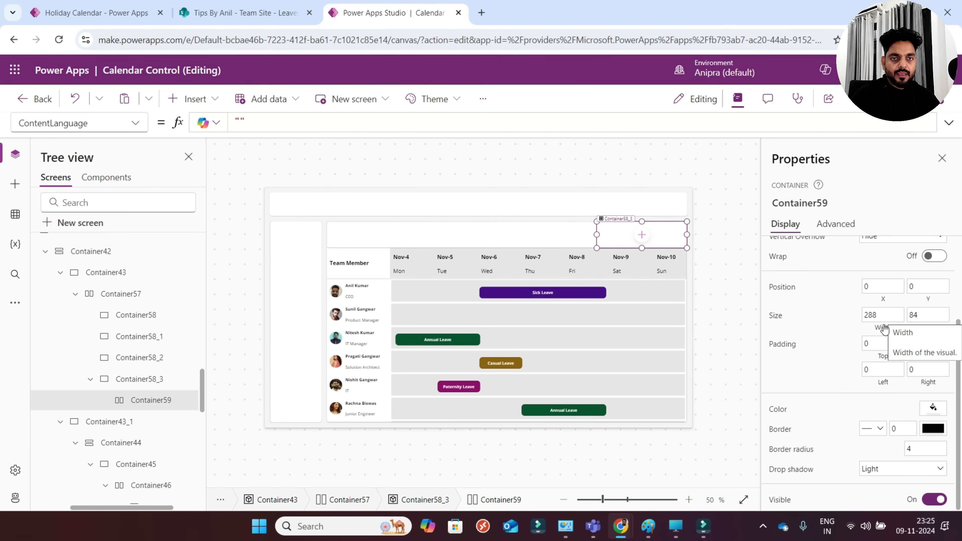
- Set Container59's width to Parent.Width and its height to Parent.Height
{"action": "left_click", "coordinate": [888, 330]}
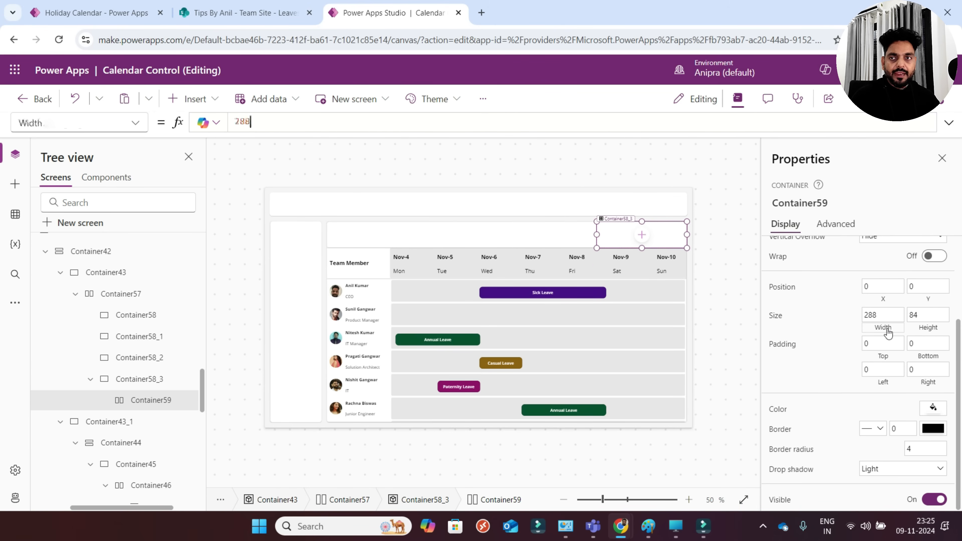
{"action": "key", "text": "BackSpace"}
{"action": "key", "text": "BackSpace"}
{"action": "key", "text": "BackSpace"}
{"action": "type", "text": "p"}
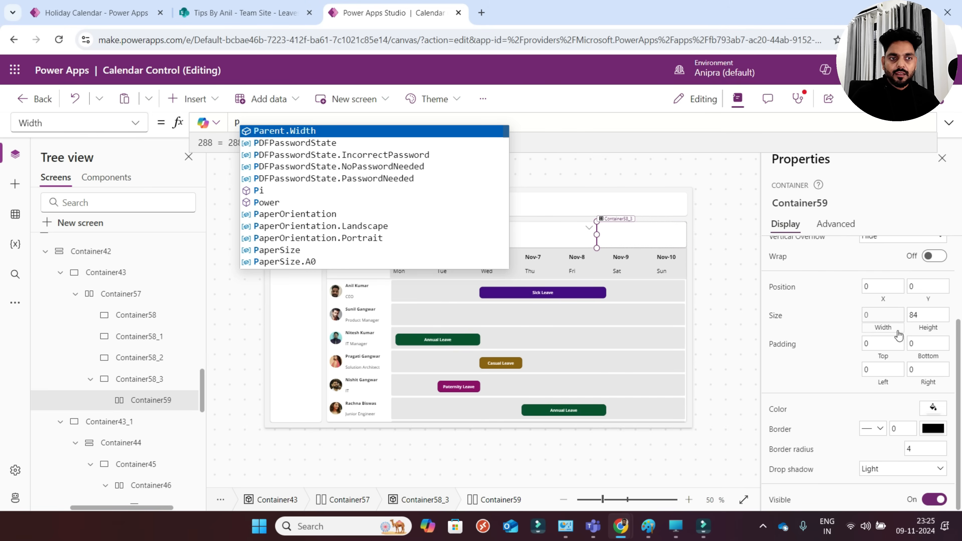
{"action": "key", "text": "Tab"}
{"action": "left_click", "coordinate": [927, 328]}
{"action": "type", "text": "p"}
{"action": "key", "text": "Tab"}
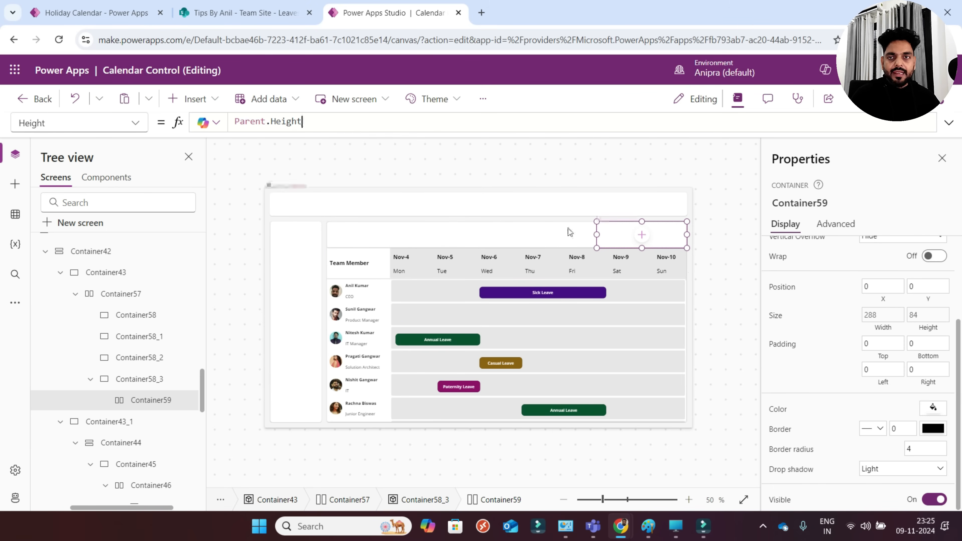
- Insert a plain container inside Container59 and paste two copies of it alongside, making three child containers
{"action": "left_click", "coordinate": [192, 99]}
{"action": "type", "text": "c"}
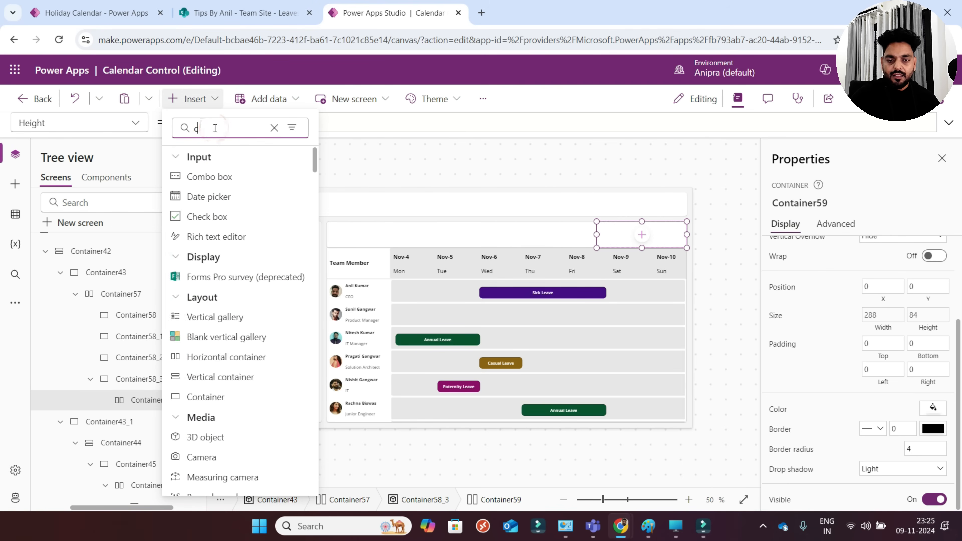
{"action": "type", "text": "ont"}
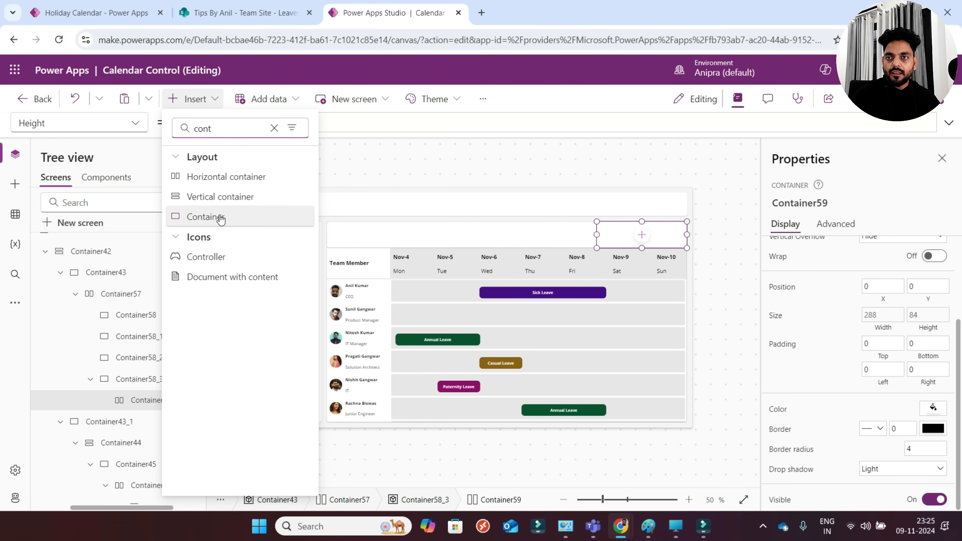
{"action": "left_click", "coordinate": [217, 216]}
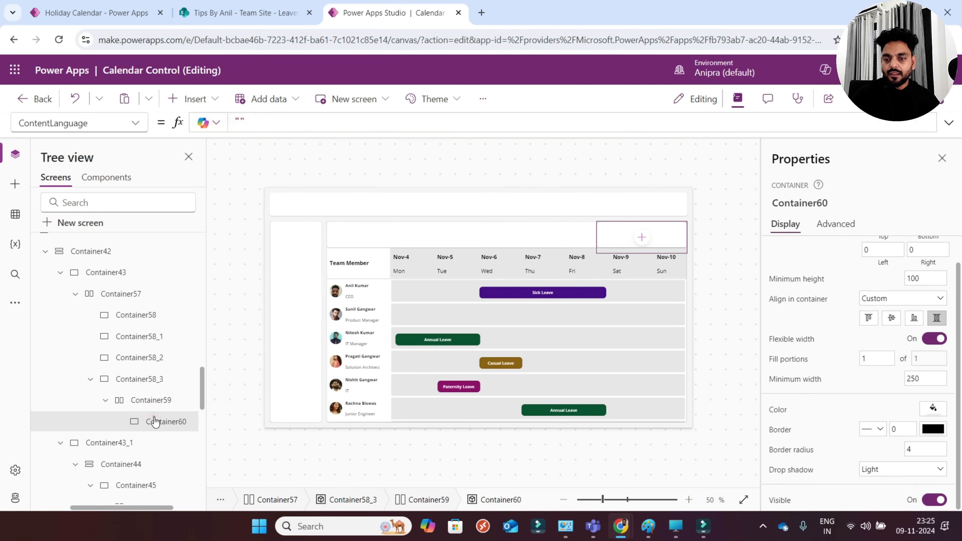
{"action": "left_click", "coordinate": [150, 401]}
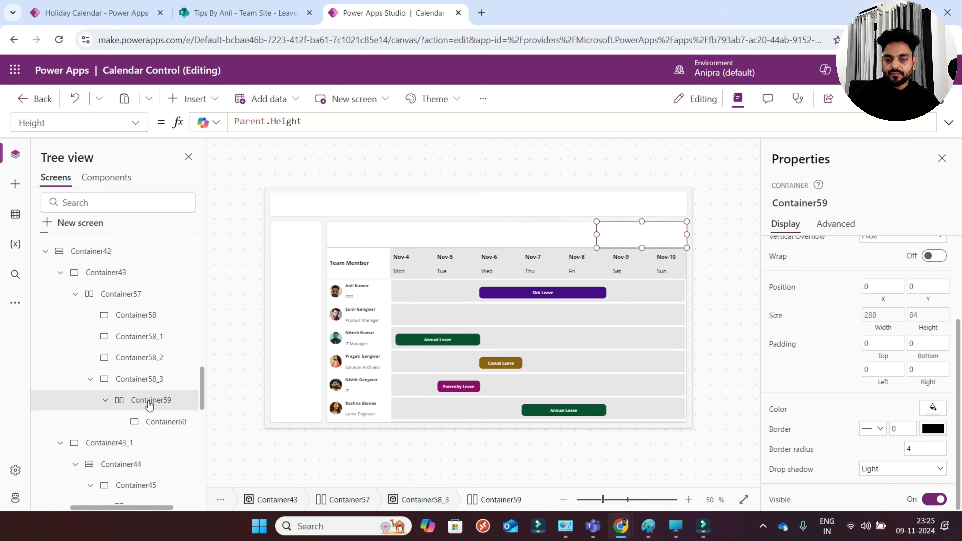
{"action": "key", "text": "ctrl+v"}
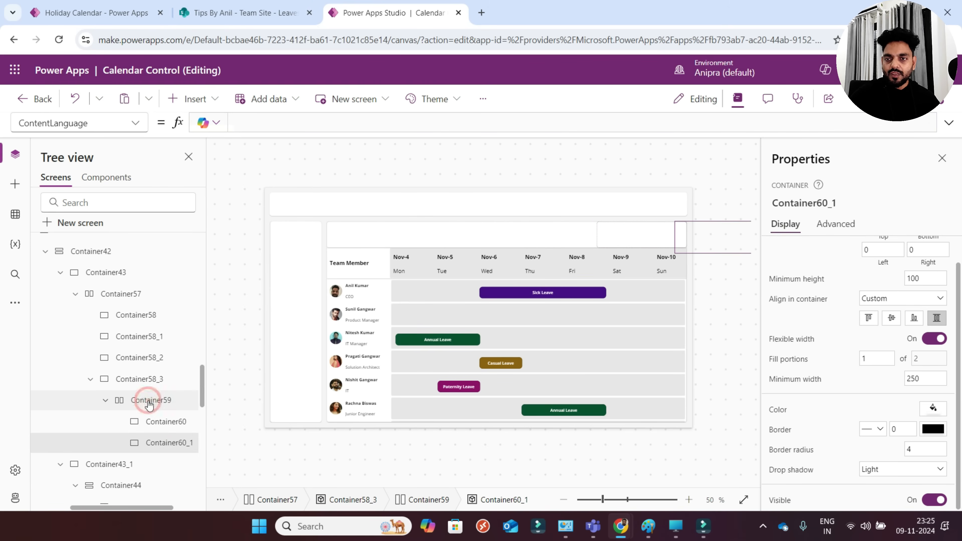
{"action": "left_click", "coordinate": [148, 401]}
{"action": "key", "text": "ctrl+v"}
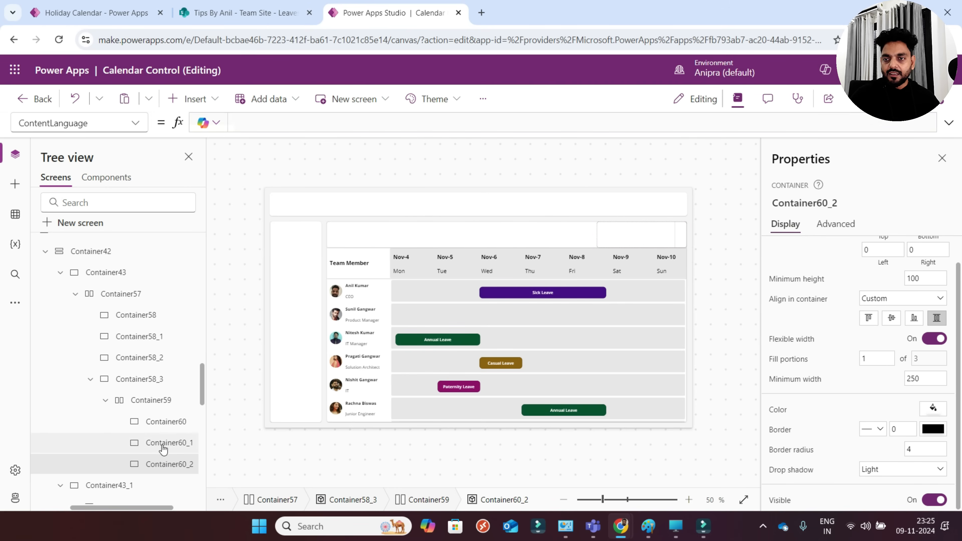
- Set minimum width and minimum height to 0 and drop shadow to None for Container60, Container60_1 and Container60_2 together
{"action": "left_click", "coordinate": [164, 444]}
{"action": "left_click", "coordinate": [162, 423], "text": "ctrl"}
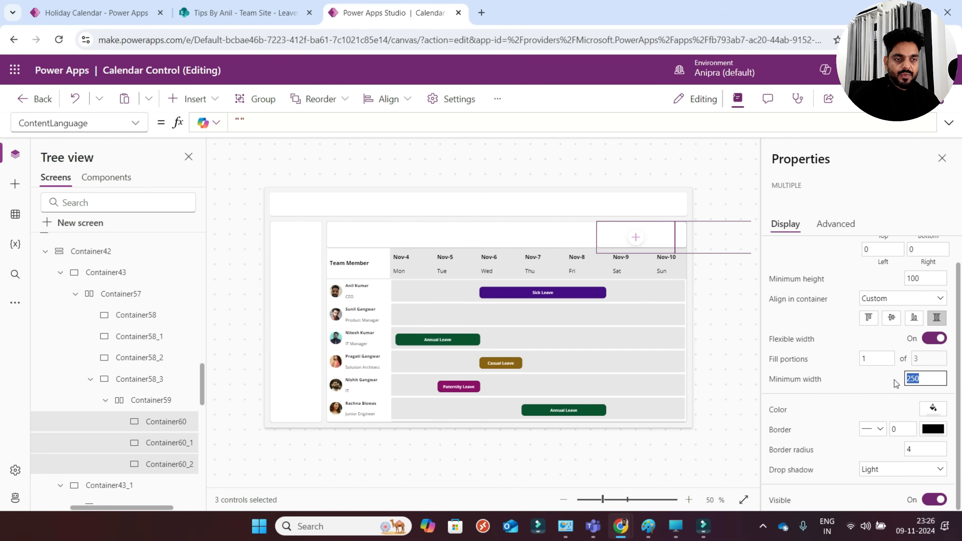
{"action": "type", "text": "0"}
{"action": "left_click", "coordinate": [913, 278]}
{"action": "type", "text": "0"}
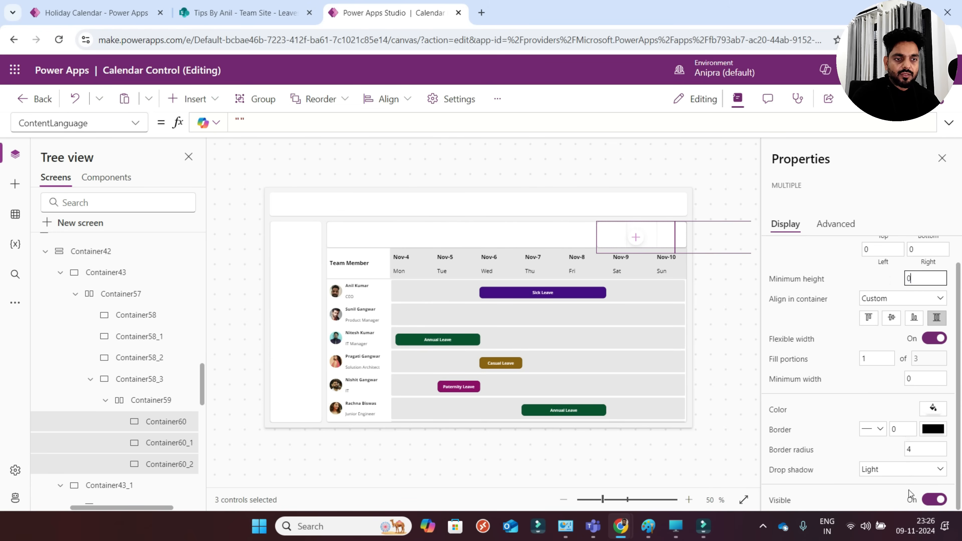
{"action": "left_click", "coordinate": [898, 471]}
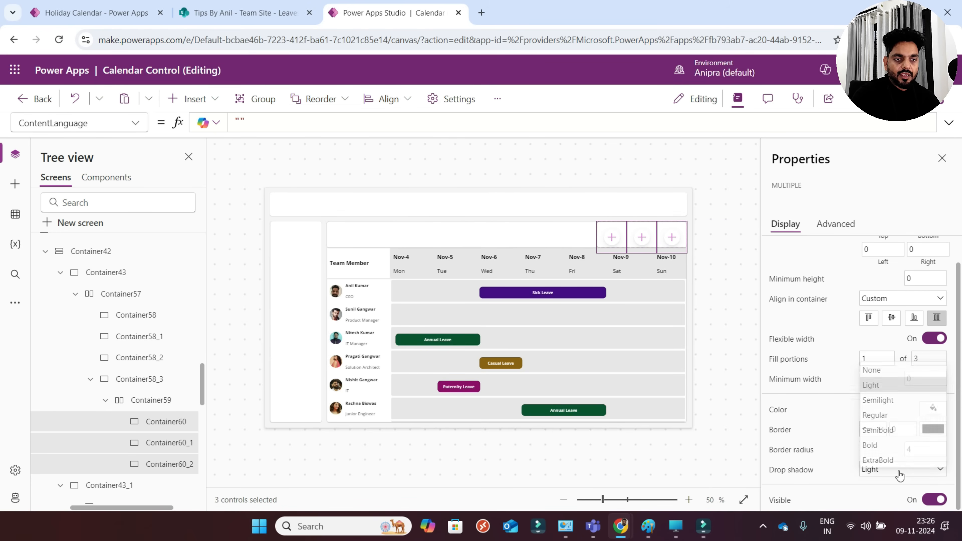
{"action": "left_click", "coordinate": [877, 364]}
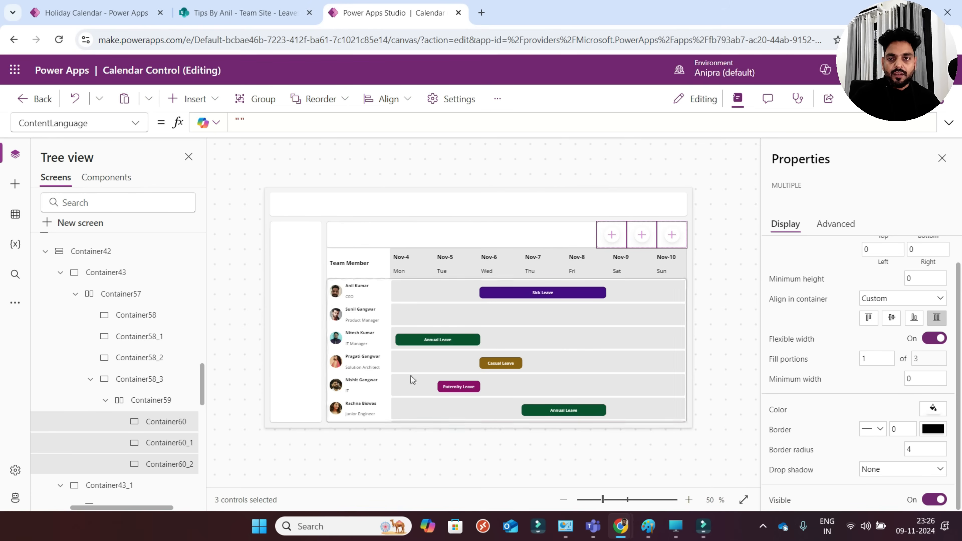
- Set the fill portions of the middle container, Container60_1, to 4
{"action": "left_click", "coordinate": [176, 445]}
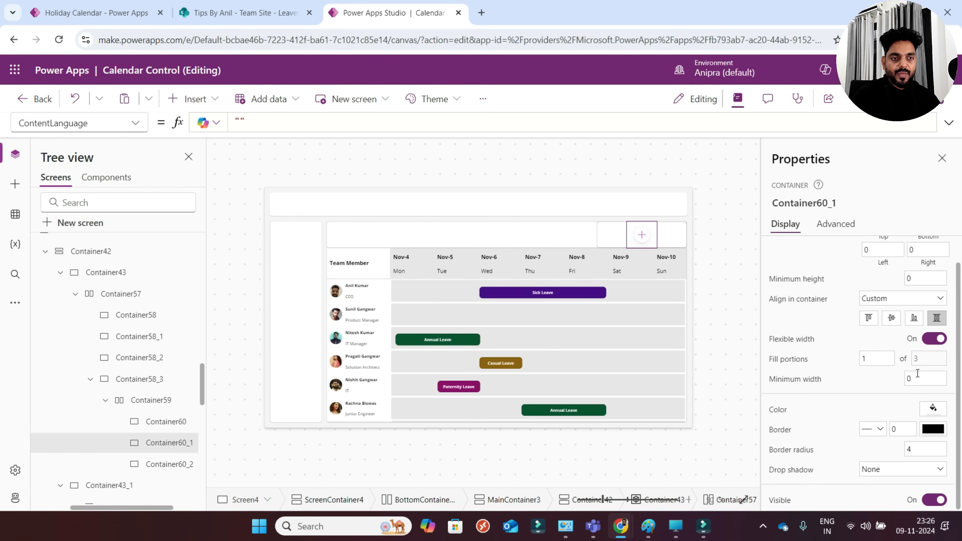
{"action": "left_click", "coordinate": [871, 360]}
{"action": "type", "text": "3"}
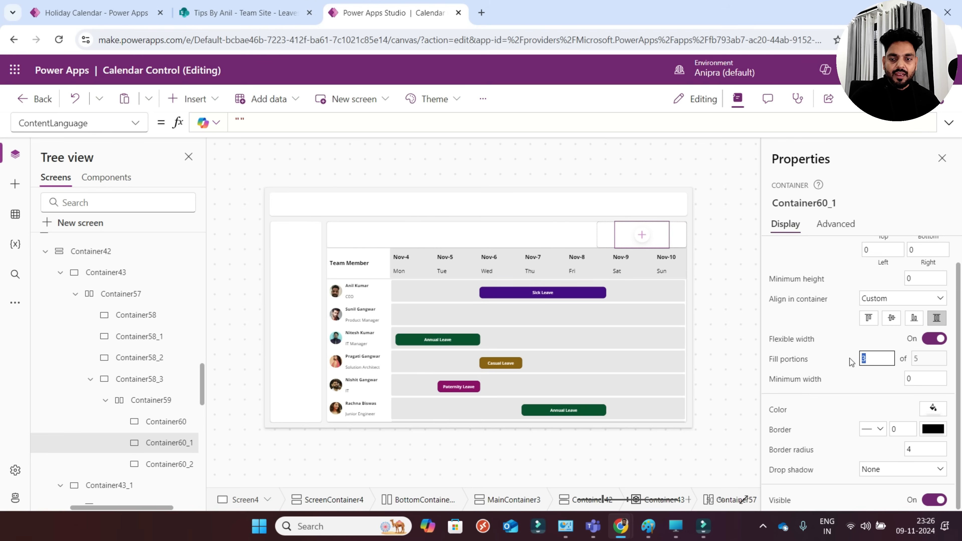
{"action": "type", "text": "4"}
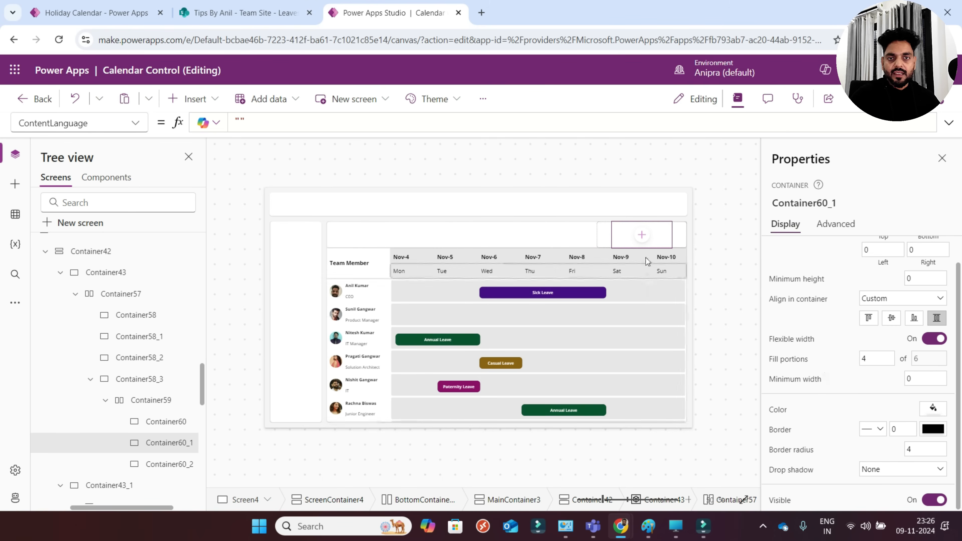
- Insert a text input in Container60_1 and set its width to Parent.Width
{"action": "left_click", "coordinate": [641, 235]}
{"action": "left_click", "coordinate": [703, 110]}
{"action": "type", "text": "text"}
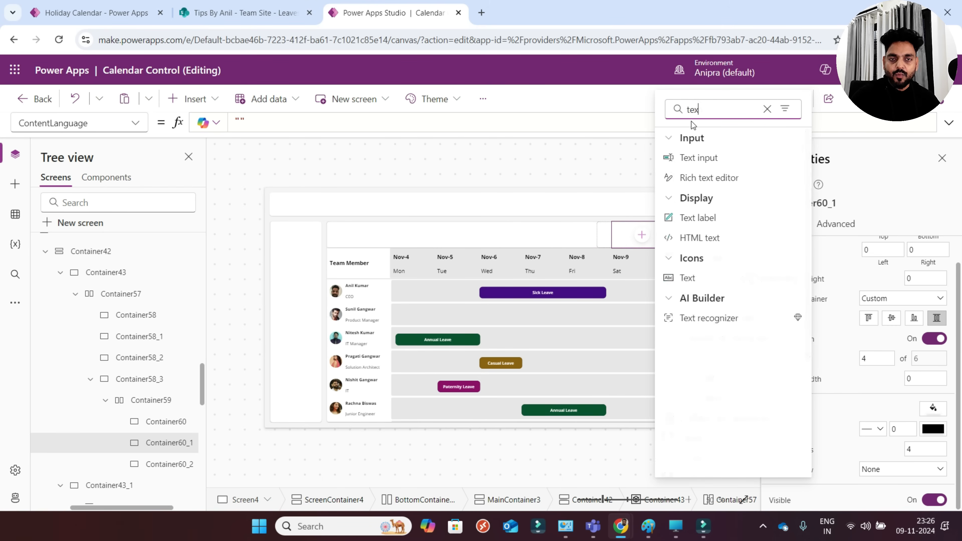
{"action": "left_click", "coordinate": [694, 148]}
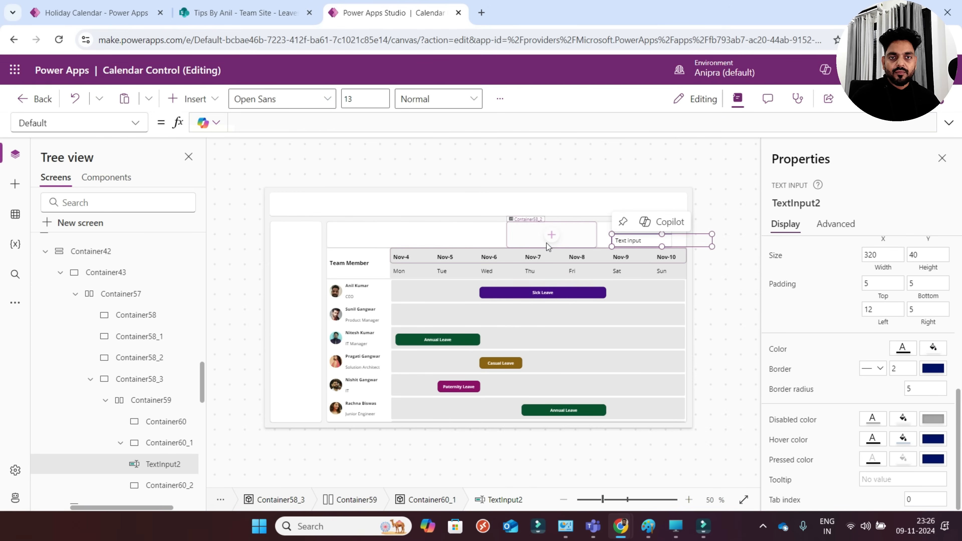
{"action": "left_click", "coordinate": [878, 270]}
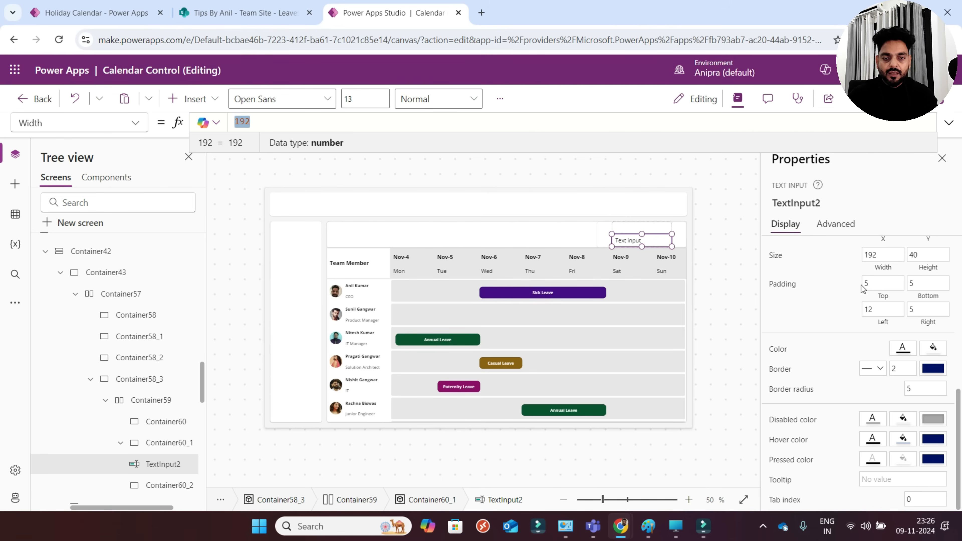
{"action": "type", "text": "Parent.Width"}
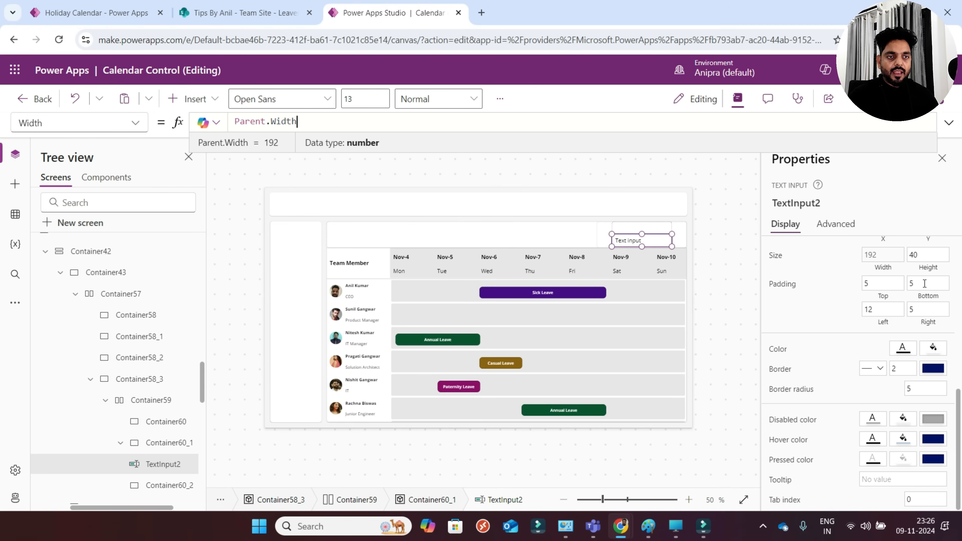
- Centre the text input vertically by setting its Y position to (Parent.Height-Self.Height)/2
{"action": "left_click", "coordinate": [923, 268]}
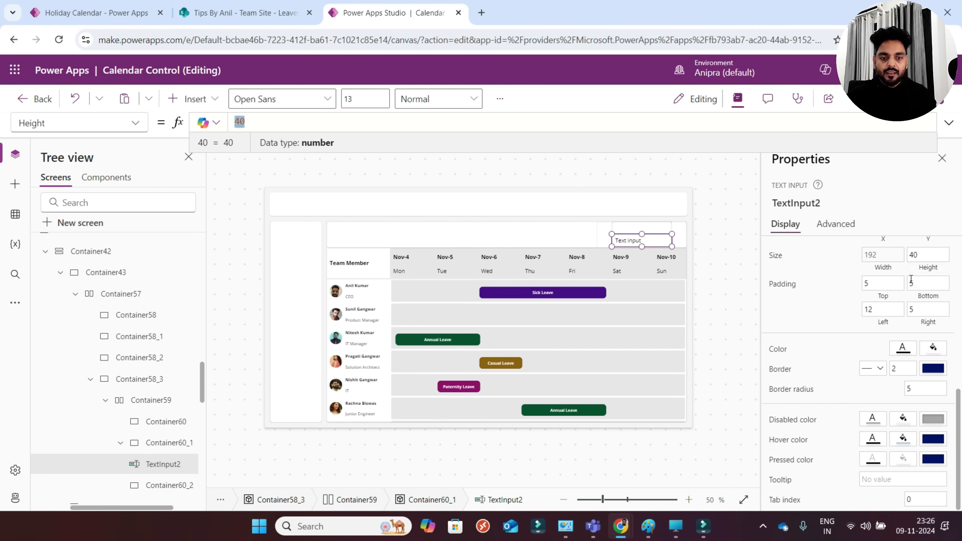
{"action": "scroll", "coordinate": [854, 320], "scroll_direction": "up", "scroll_amount": 2}
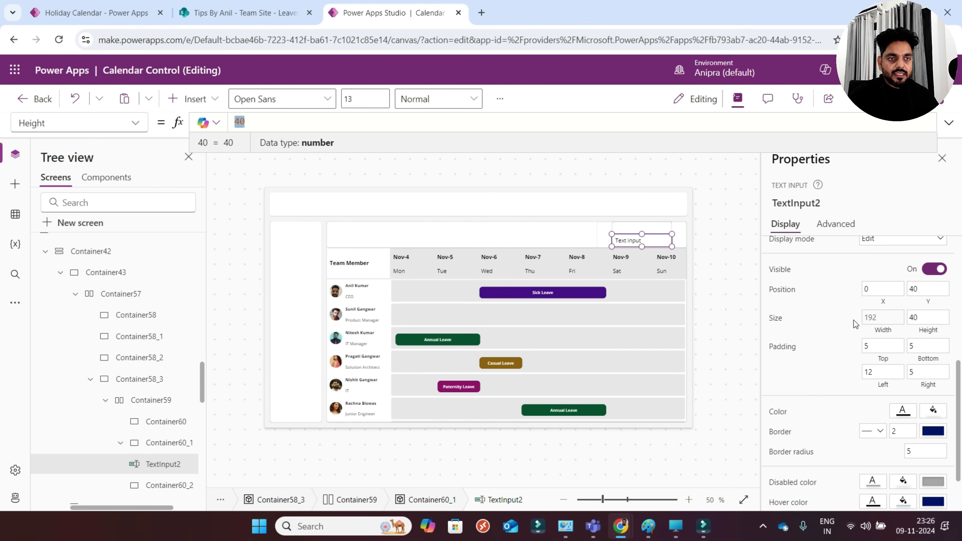
{"action": "left_click", "coordinate": [926, 305]}
{"action": "type", "text": "(pare"}
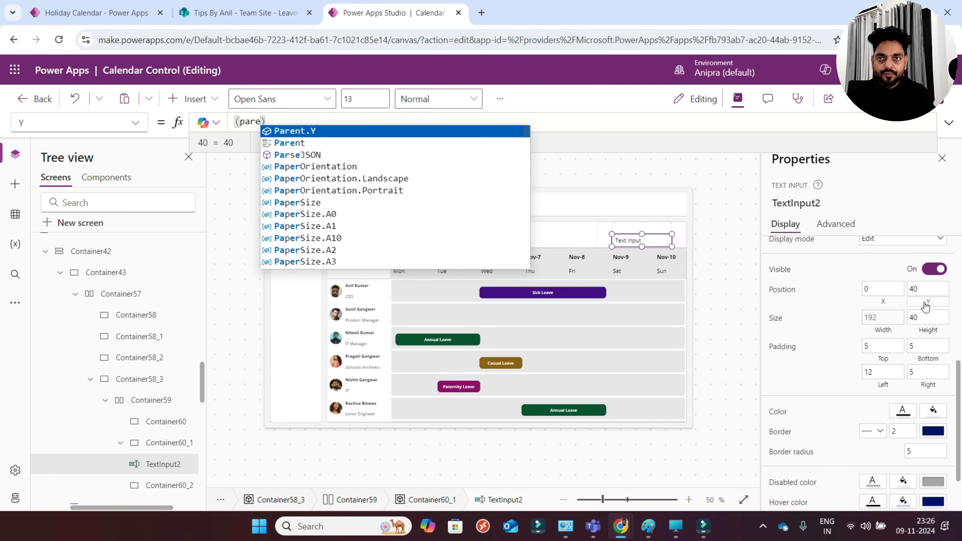
{"action": "key", "text": "Down"}
{"action": "key", "text": "Down"}
{"action": "key", "text": "Up"}
{"action": "key", "text": "Tab"}
{"action": "type", "text": ".Width"}
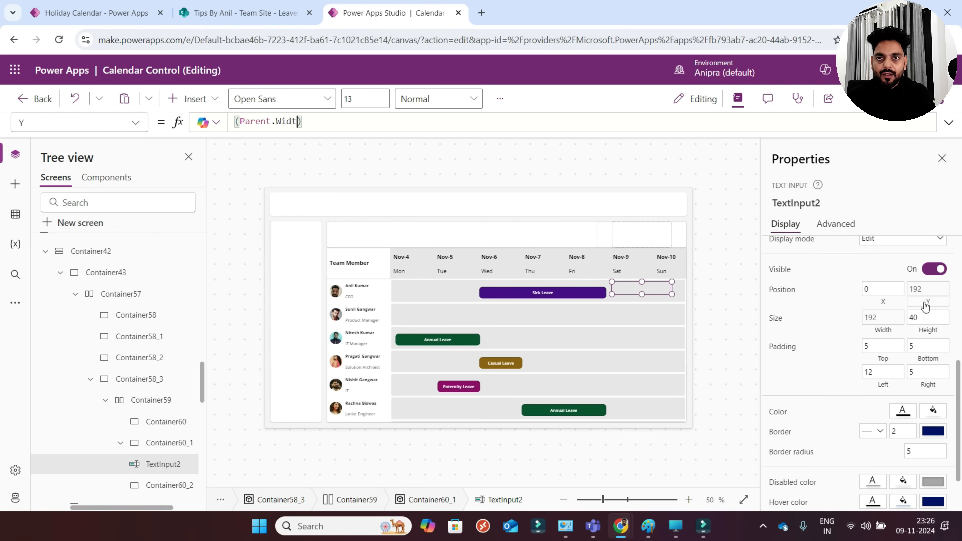
{"action": "key", "text": "BackSpace"}
{"action": "key", "text": "BackSpace"}
{"action": "key", "text": "BackSpace"}
{"action": "type", "text": "Height"}
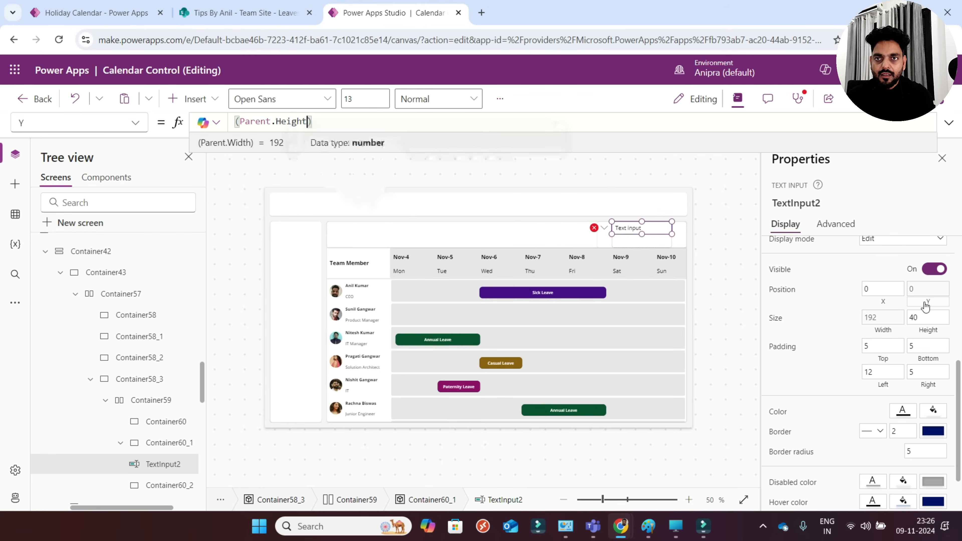
{"action": "type", "text": "0"}
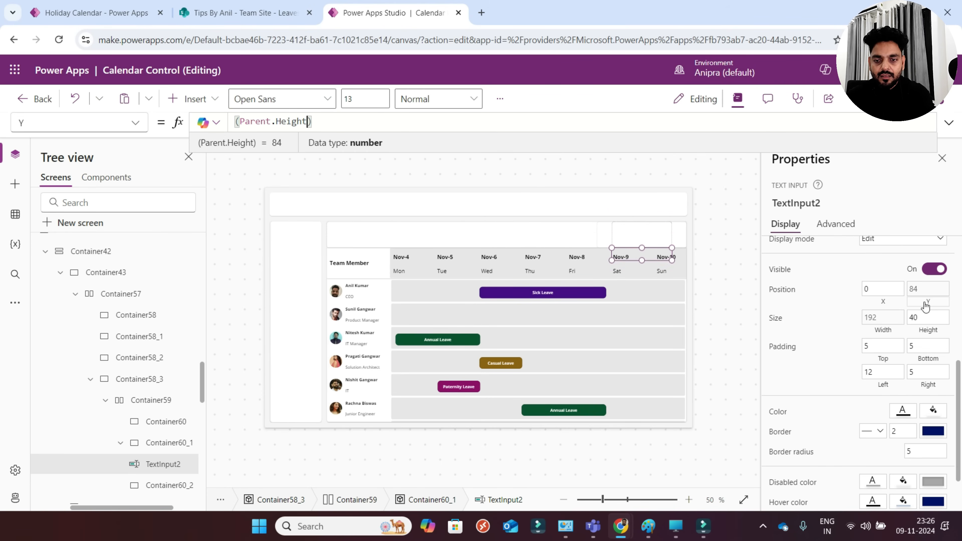
{"action": "type", "text": "-Self."}
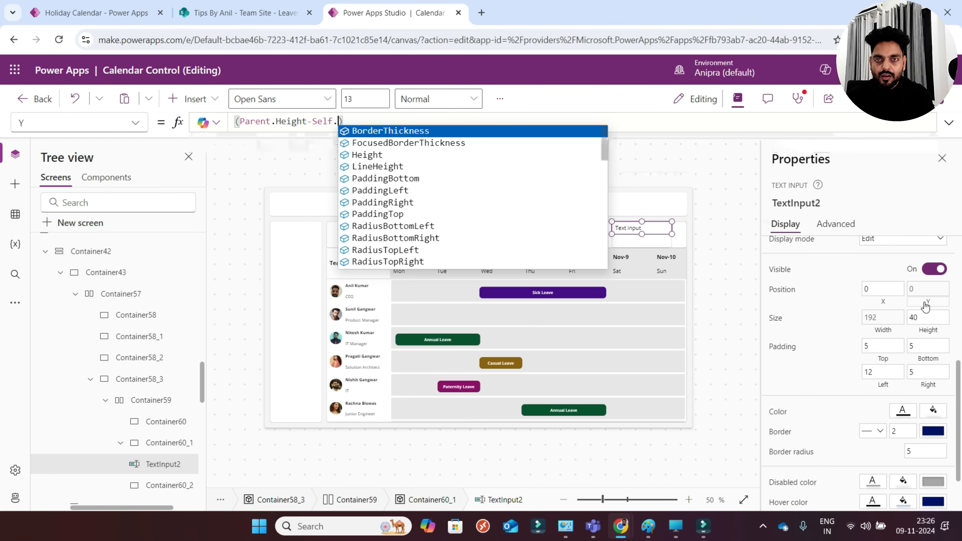
{"action": "type", "text": "Height"}
{"action": "type", "text": "/2"}
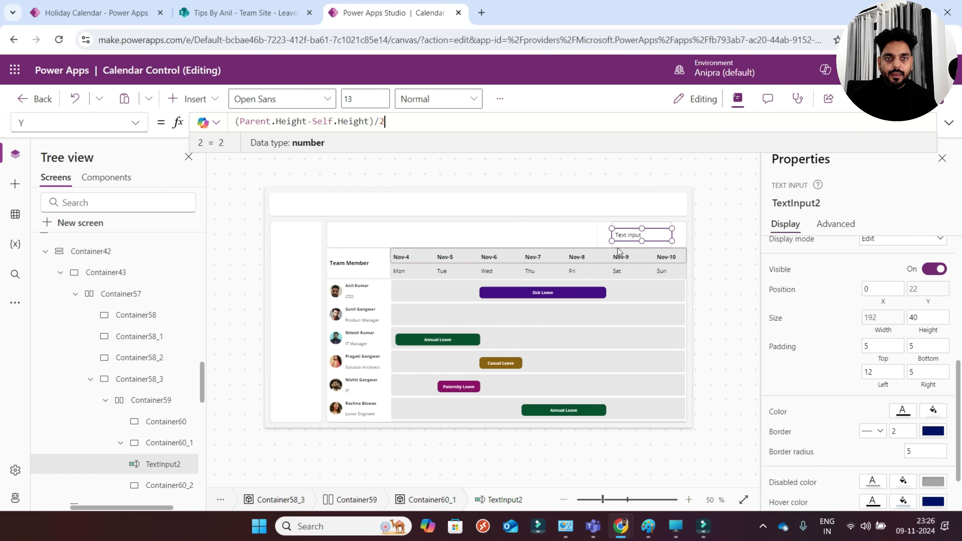
- Insert an Add icon in Container60, beside the text input
{"action": "left_click", "coordinate": [603, 236]}
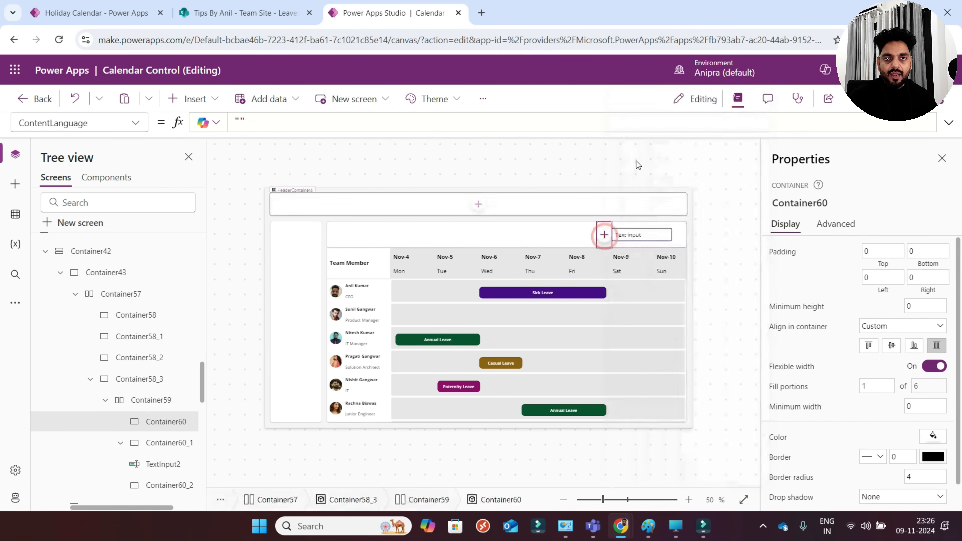
{"action": "left_click", "coordinate": [604, 235]}
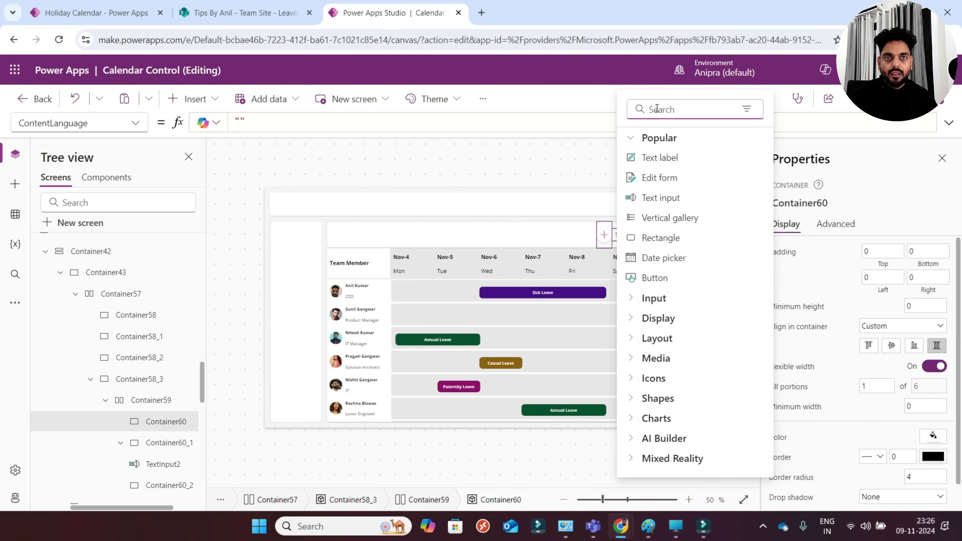
{"action": "type", "text": "id"}
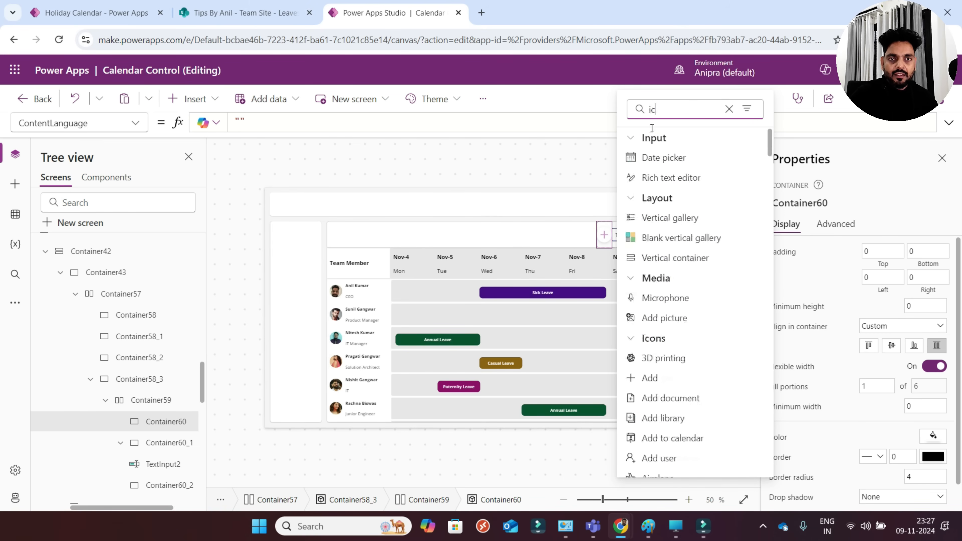
{"action": "scroll", "coordinate": [660, 207], "scroll_direction": "down", "scroll_amount": 5}
{"action": "left_click", "coordinate": [654, 175]}
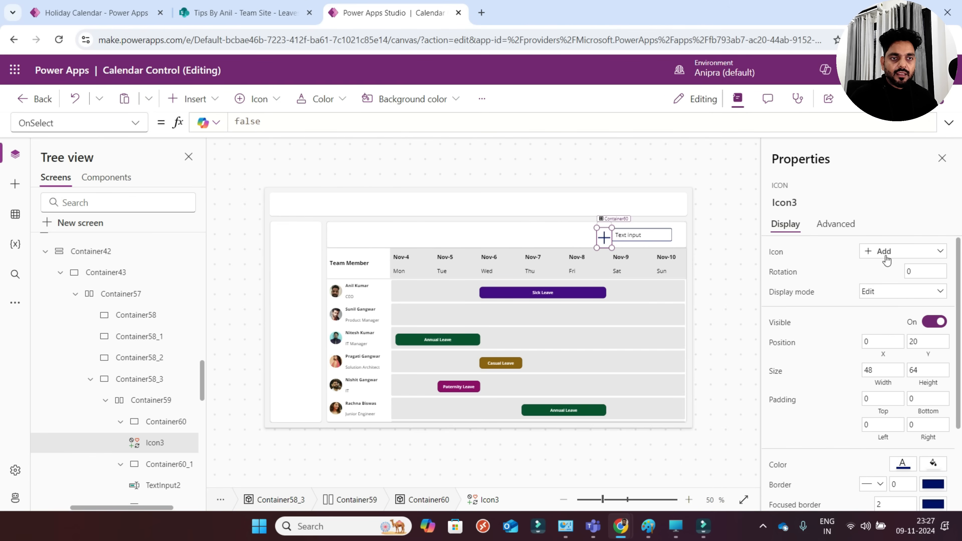
- Change the Add icon beside the text input to the Back icon
{"action": "left_click", "coordinate": [885, 253]}
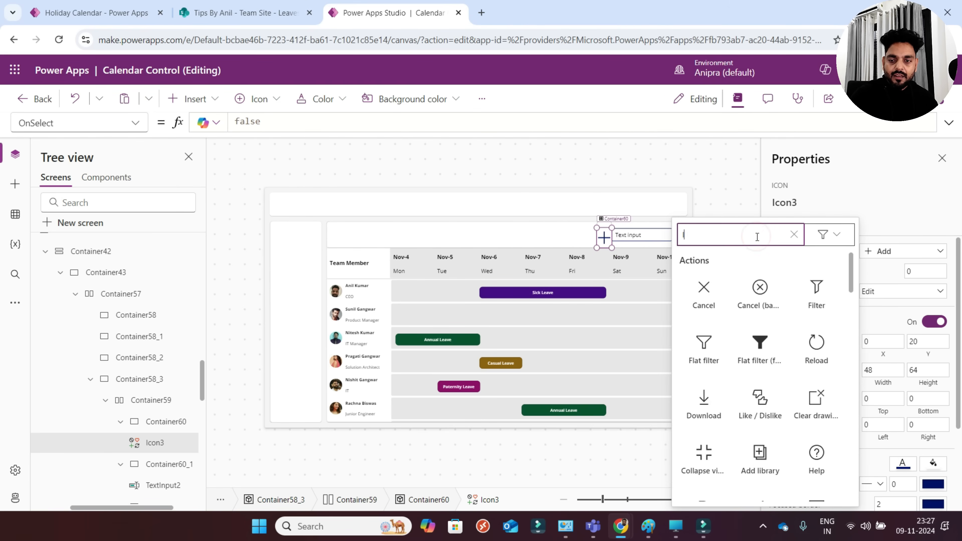
{"action": "type", "text": "left"}
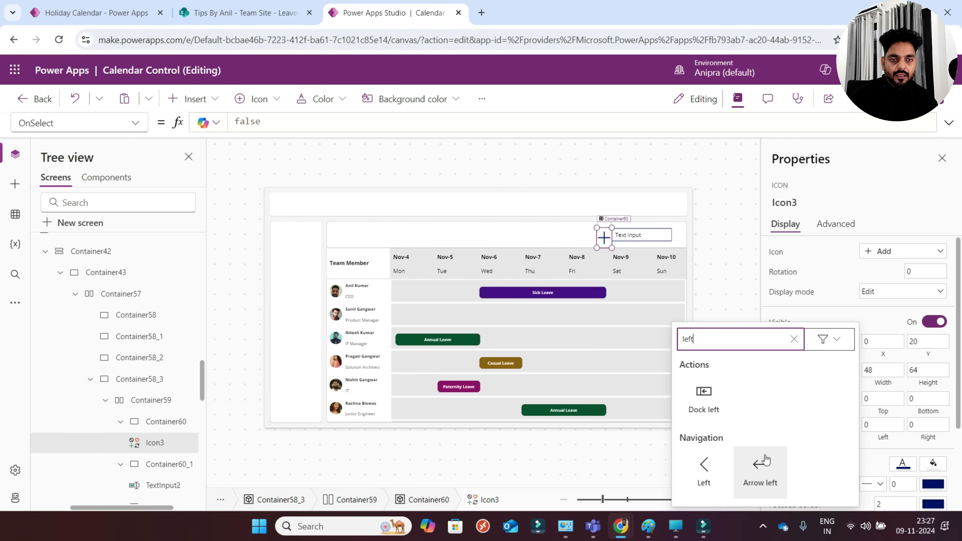
{"action": "key", "text": "BackSpace"}
{"action": "key", "text": "BackSpace"}
{"action": "key", "text": "BackSpace"}
{"action": "key", "text": "BackSpace"}
{"action": "type", "text": "bac"}
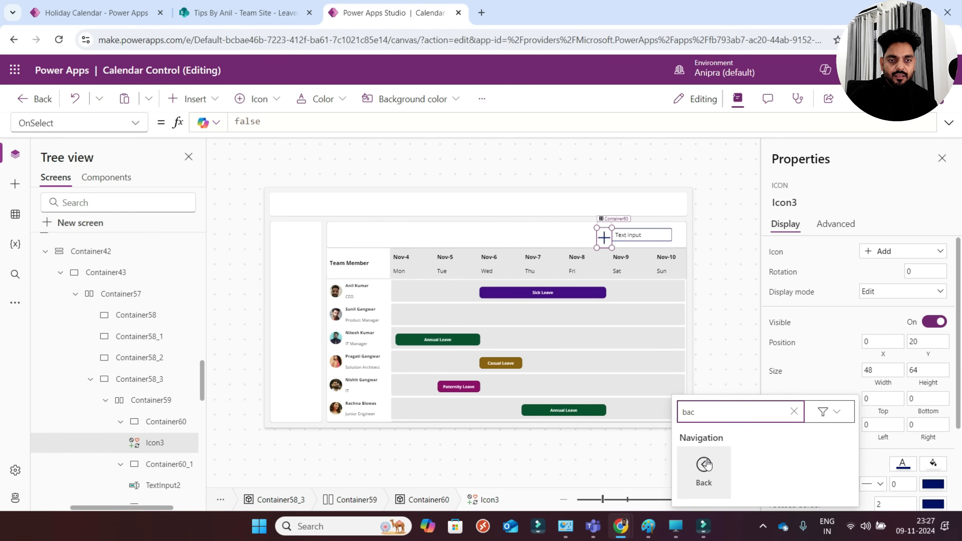
{"action": "left_click", "coordinate": [702, 467]}
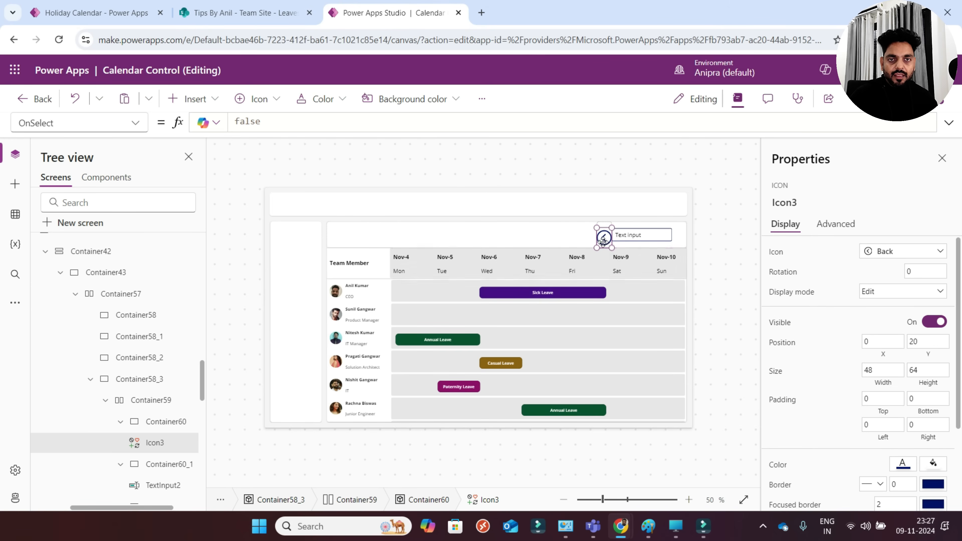
- Set the Back icon's width to 35 and its height to Self.Width
{"action": "left_click", "coordinate": [884, 384]}
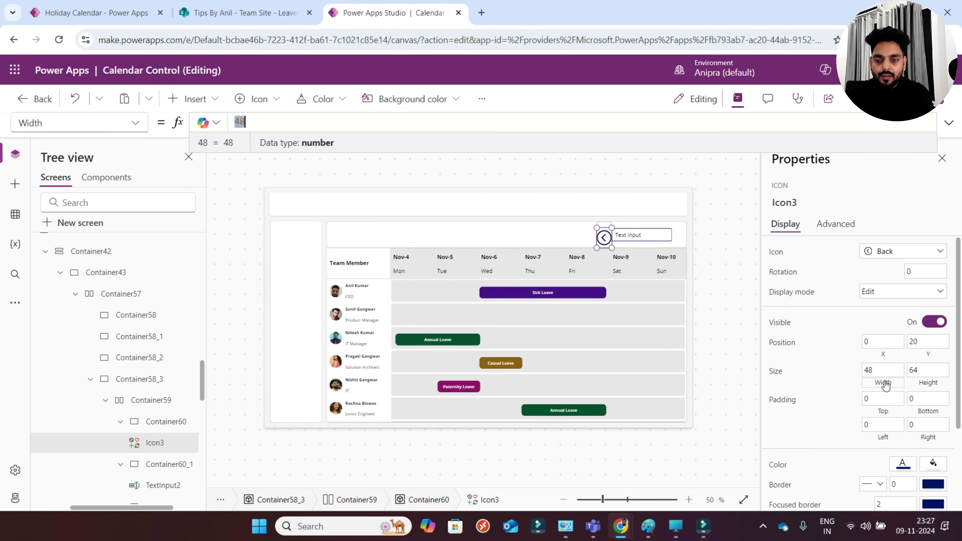
{"action": "type", "text": "35"}
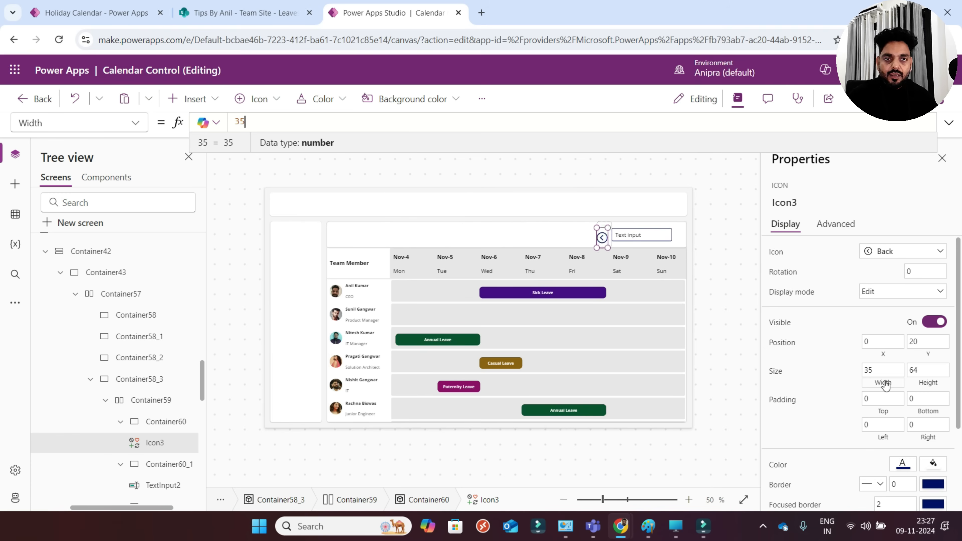
{"action": "left_click", "coordinate": [916, 376]}
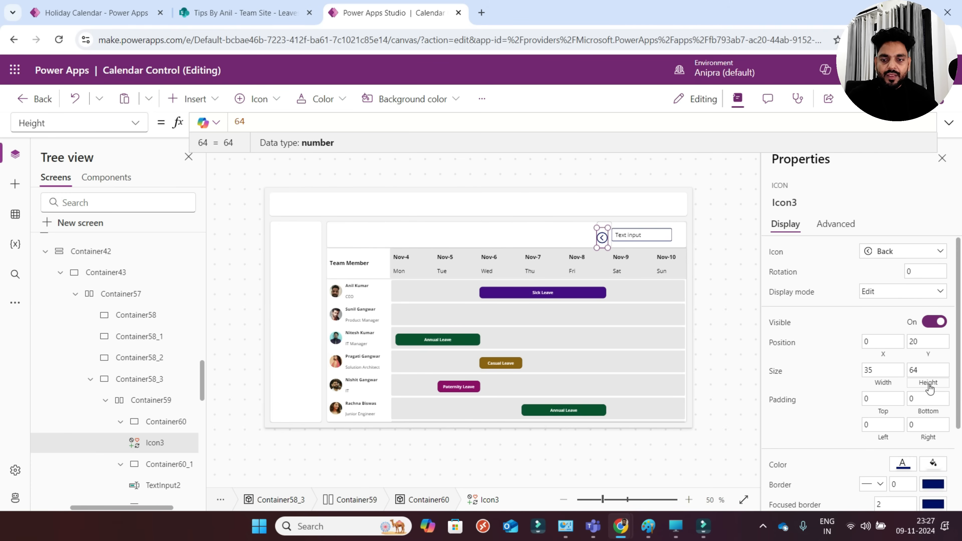
{"action": "type", "text": "pare"}
{"action": "key", "text": "ctrl+a"}
{"action": "type", "text": "self."}
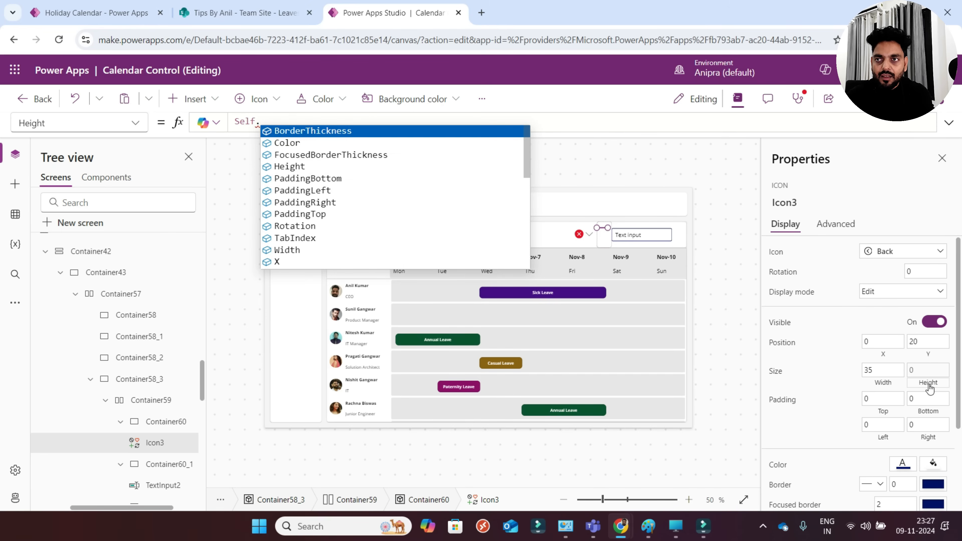
{"action": "type", "text": "Width"}
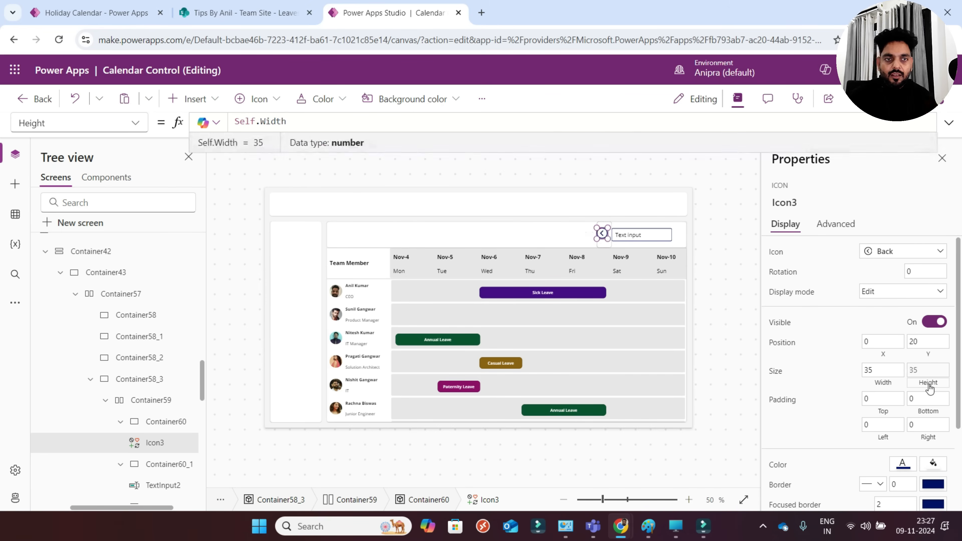
- Centre the Back icon vertically by setting its Y position to (Parent.Height-Self.Height)/2
{"action": "left_click", "coordinate": [929, 356]}
{"action": "type", "text": "(pare"}
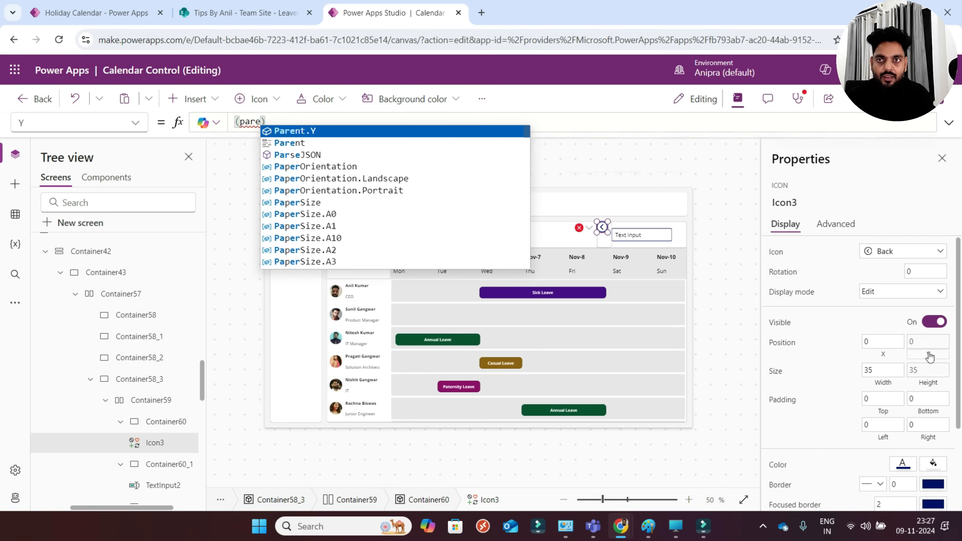
{"action": "type", "text": "nt.hei"}
{"action": "key", "text": "Tab"}
{"action": "type", "text": "-self"}
{"action": "key", "text": "Tab"}
{"action": "type", "text": ".Height)"}
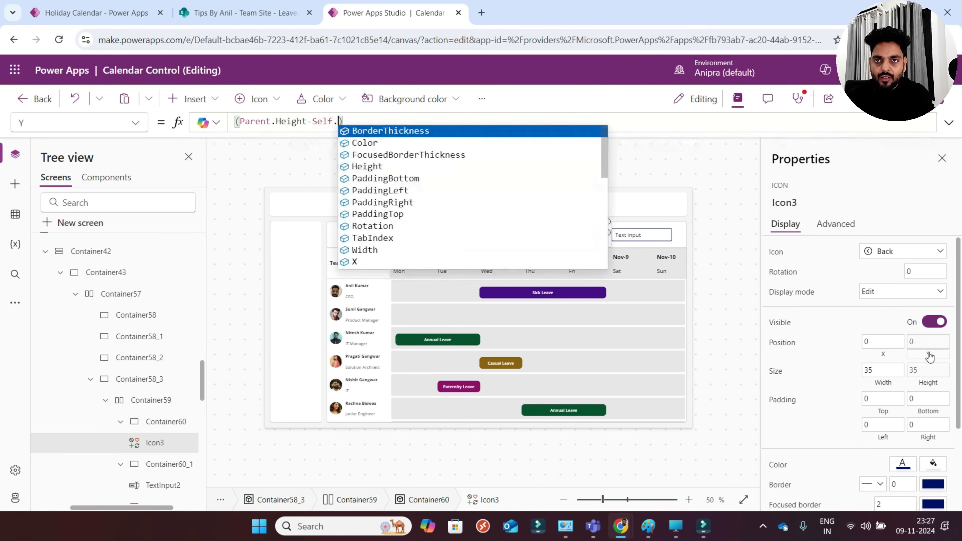
{"action": "type", "text": "/"}
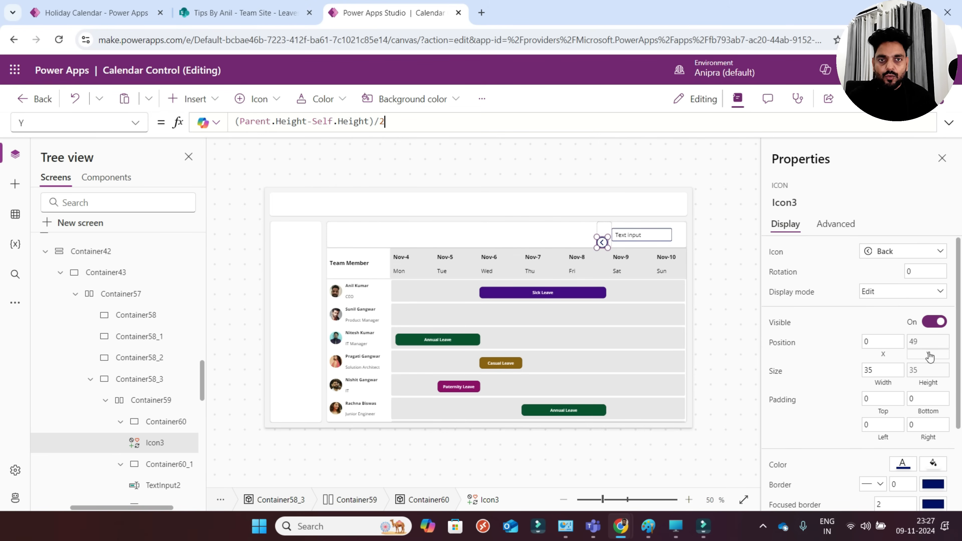
{"action": "type", "text": "2"}
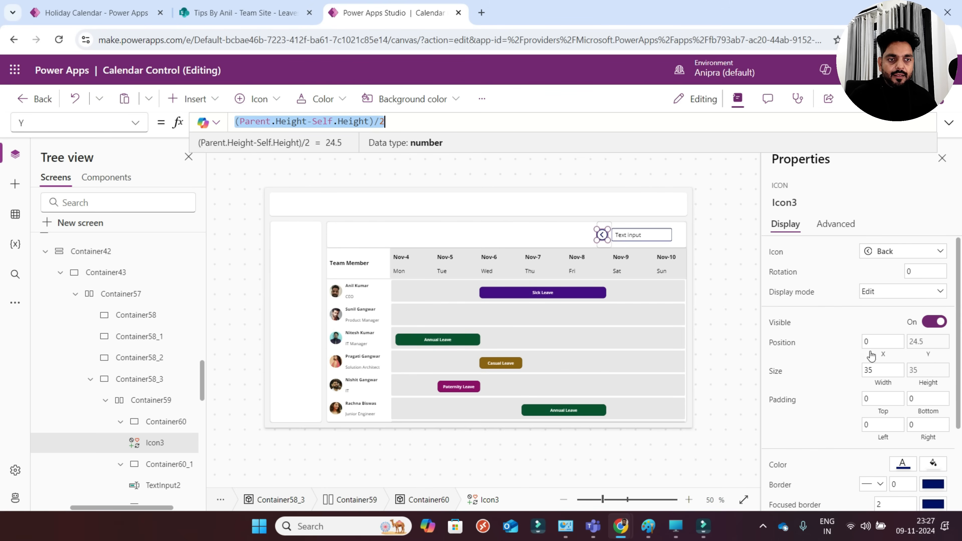
- Centre the Back icon horizontally by setting its X position to (Parent.Width-Self.Width)/2
{"action": "left_click", "coordinate": [880, 354]}
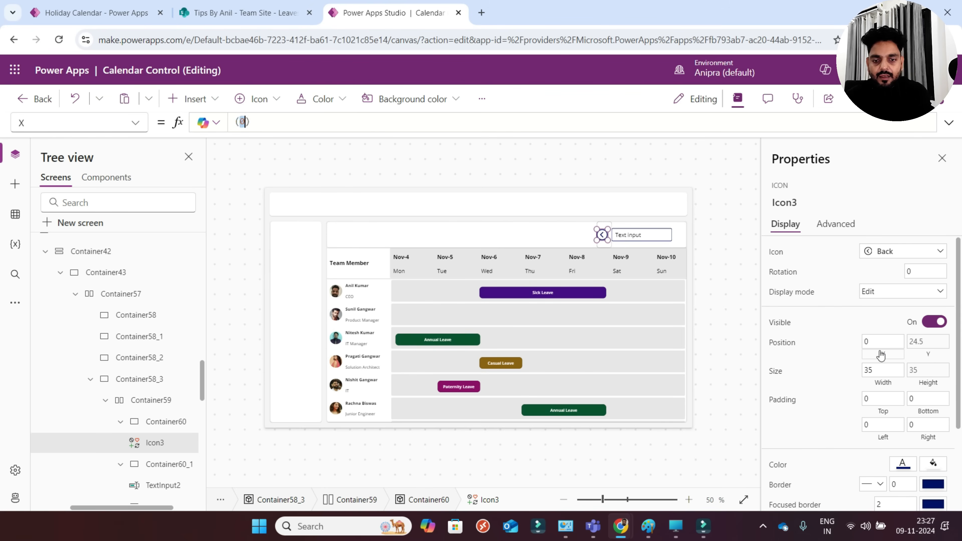
{"action": "type", "text": "pare"}
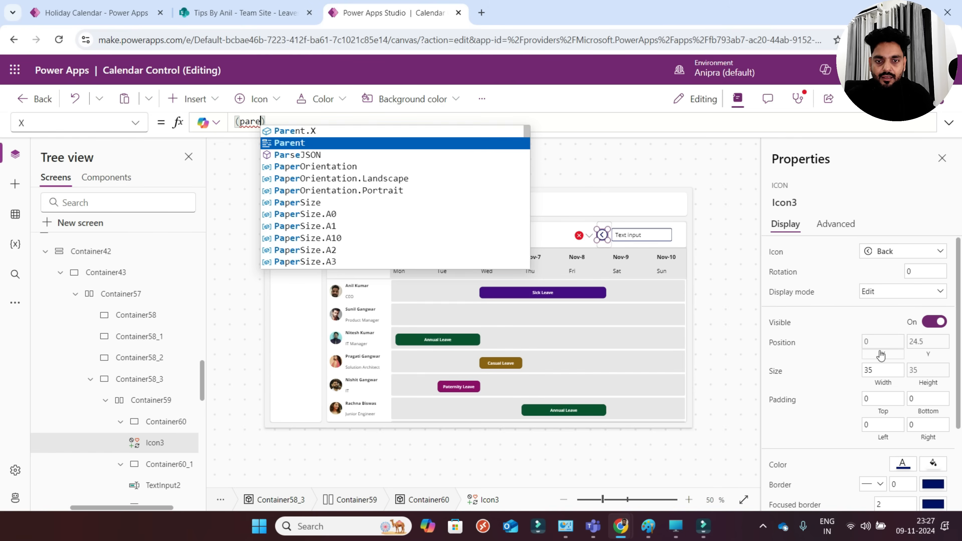
{"action": "type", "text": "nt.Width"}
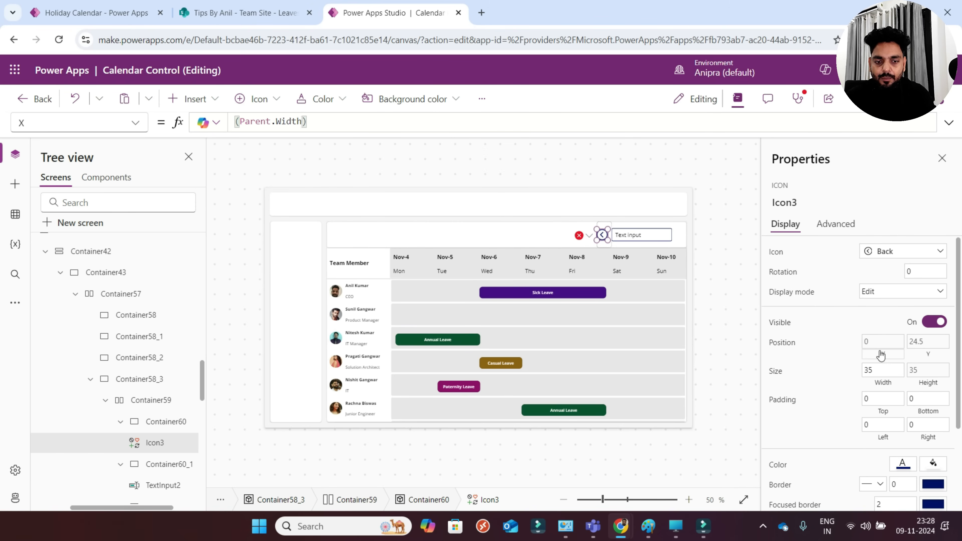
{"action": "type", "text": "-self.wi"}
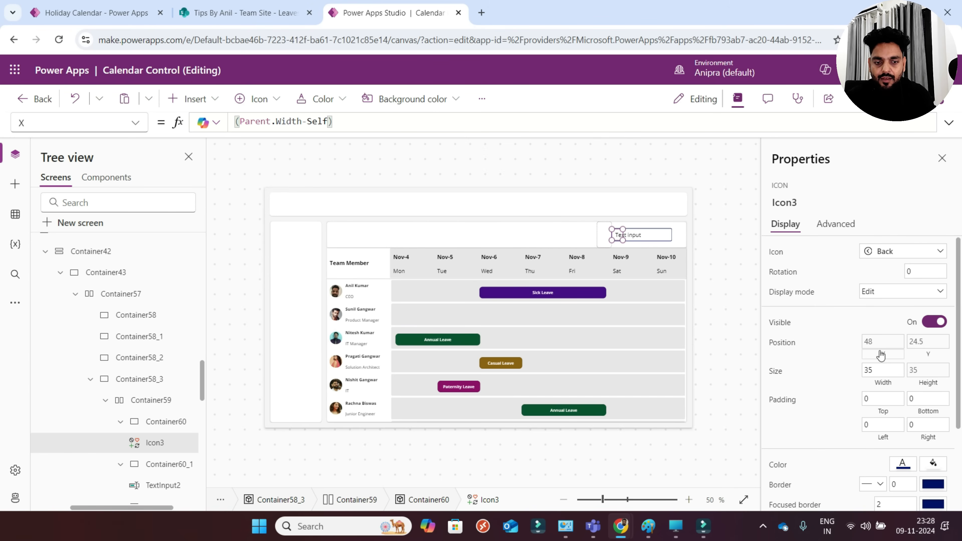
{"action": "key", "text": "Tab"}
{"action": "type", "text": "/2"}
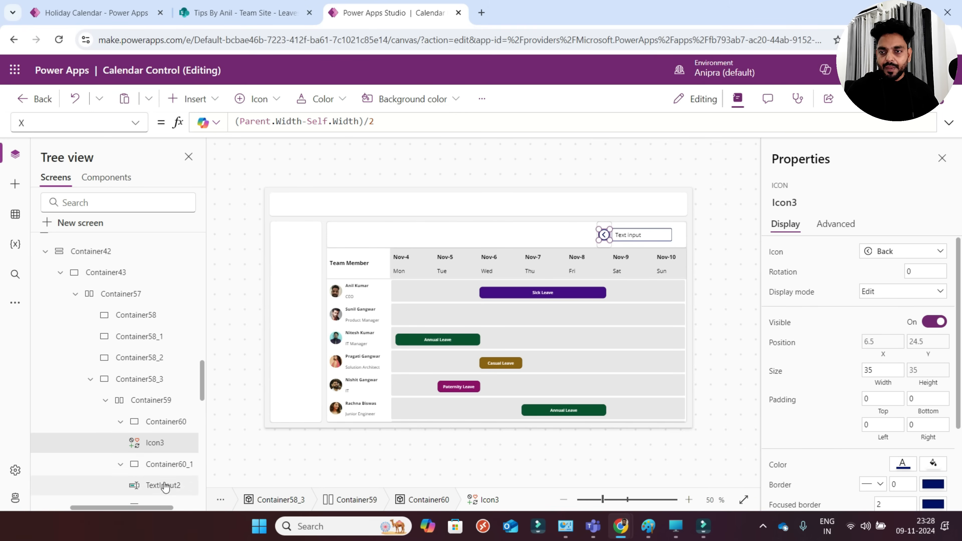
- Place a copy of the Back icon in Container60_2 and change the copy to the Next icon
{"action": "scroll", "coordinate": [161, 481], "scroll_direction": "down", "scroll_amount": 5}
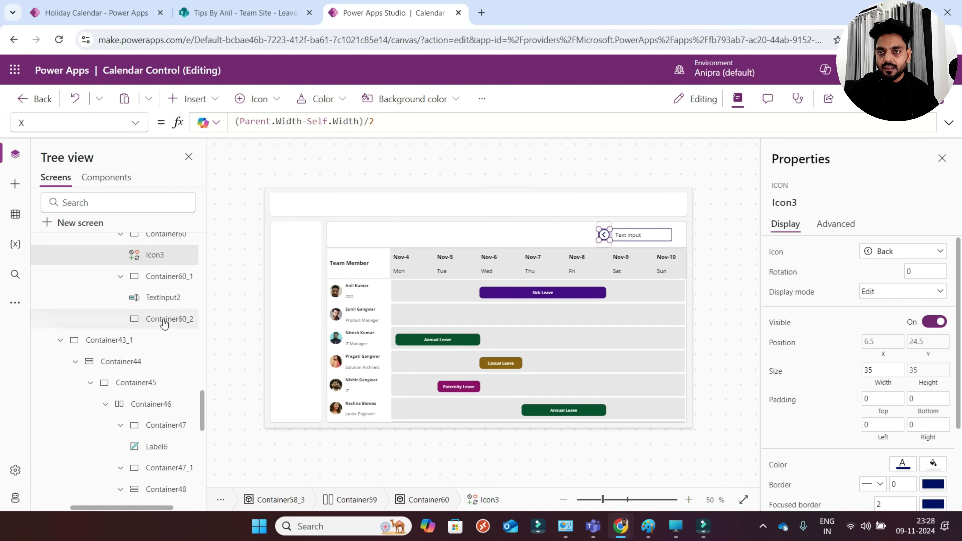
{"action": "left_click", "coordinate": [163, 321]}
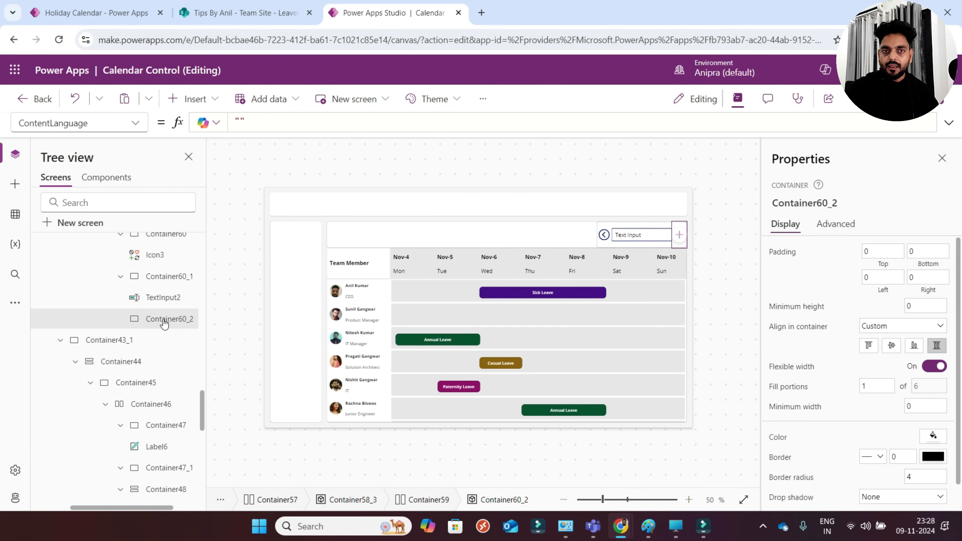
{"action": "key", "text": "ctrl+v"}
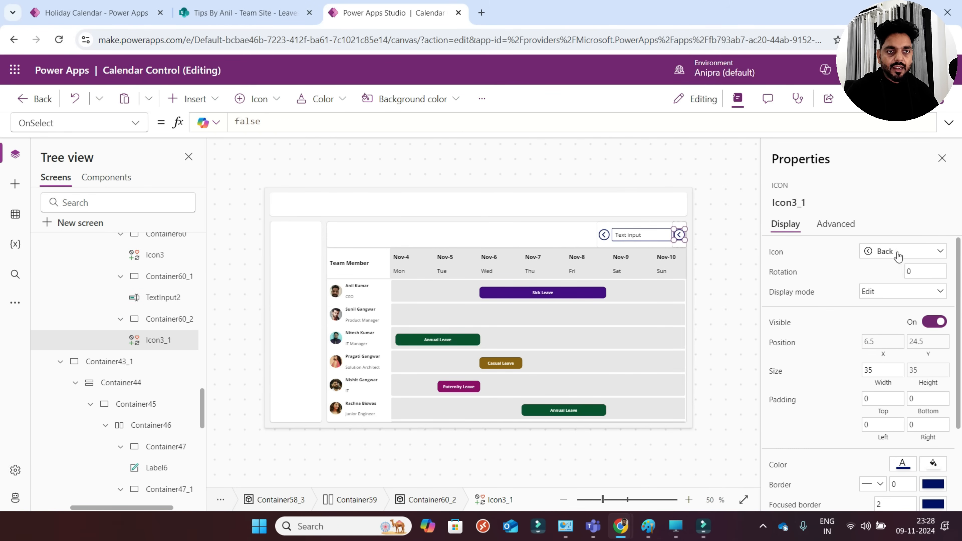
{"action": "left_click", "coordinate": [898, 252]}
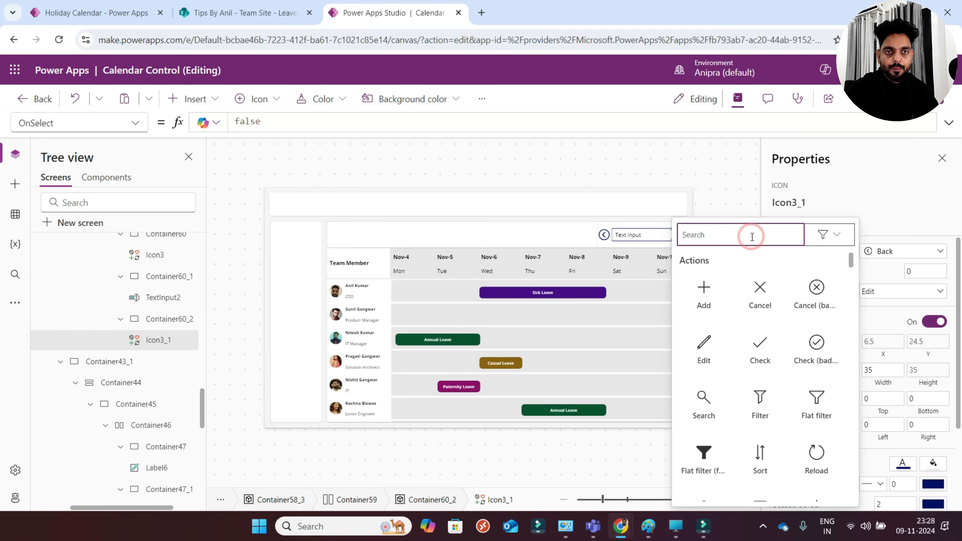
{"action": "left_click", "coordinate": [730, 237]}
{"action": "type", "text": "next"}
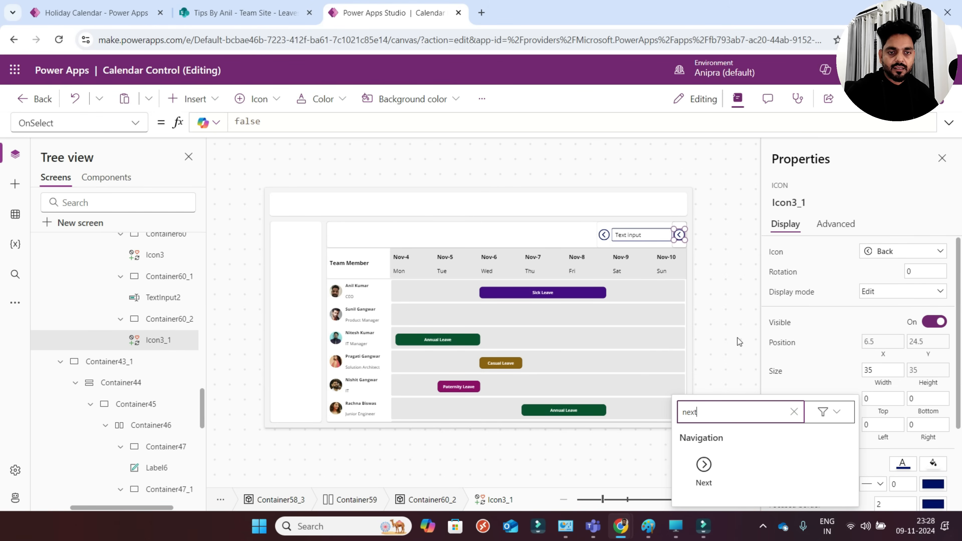
{"action": "left_click", "coordinate": [703, 465]}
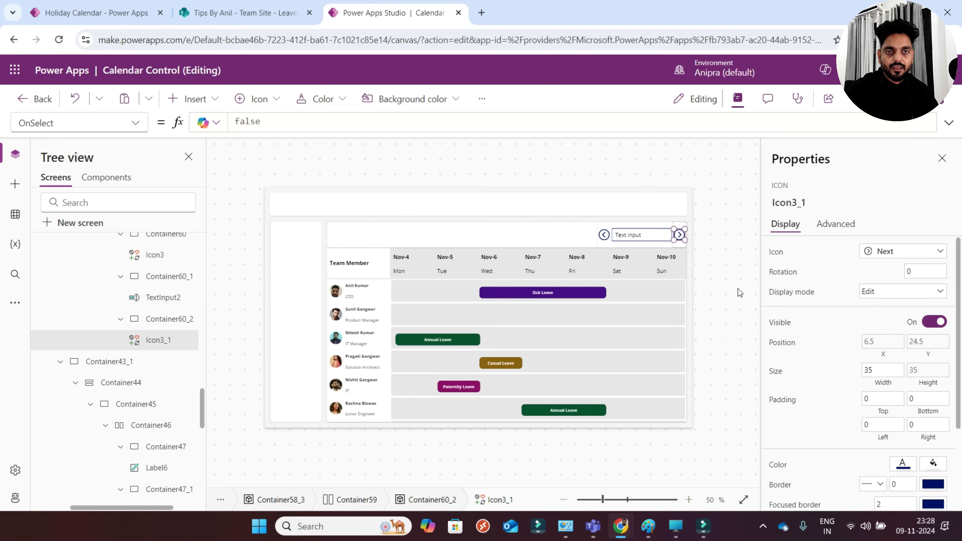
- Set the text input's default to Text(varToday, "[$-en-US]mmmm") &"-"&Year(varToday) and preview the app
{"action": "left_click", "coordinate": [645, 234]}
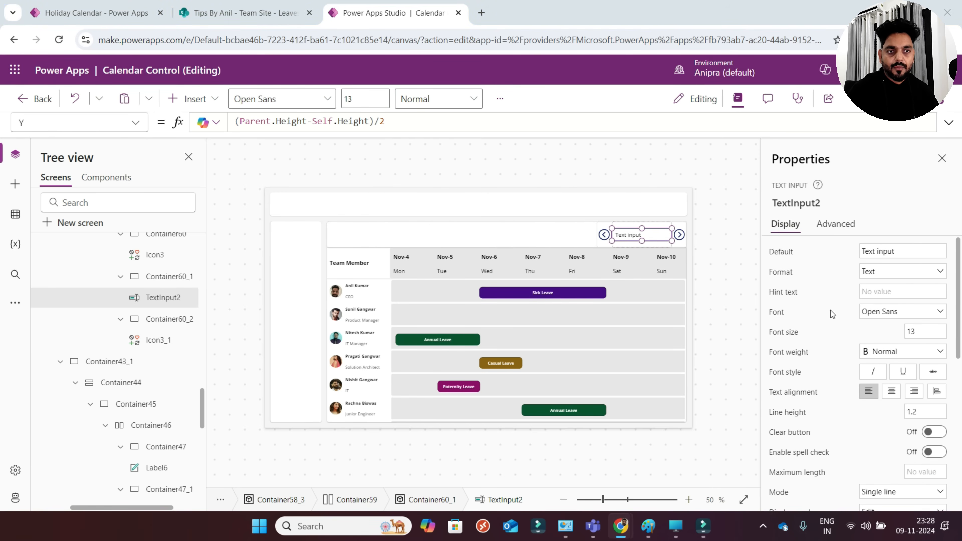
{"action": "left_click", "coordinate": [770, 252]}
{"action": "key", "text": "ctrl+a"}
{"action": "type", "text": "Text(varToday, \"[$-en-US]mmmm\") &\"-\"&Year(varToday)"}
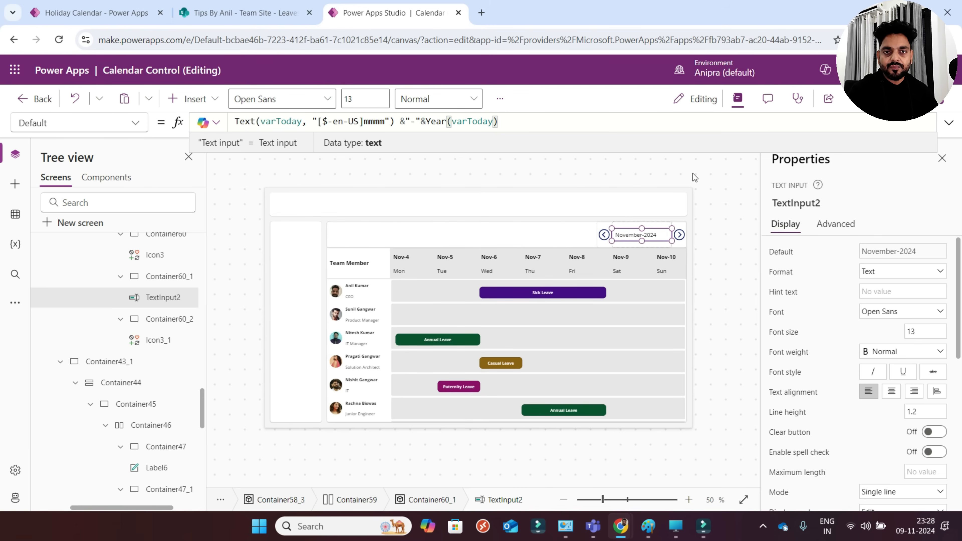
{"action": "left_click", "coordinate": [856, 104]}
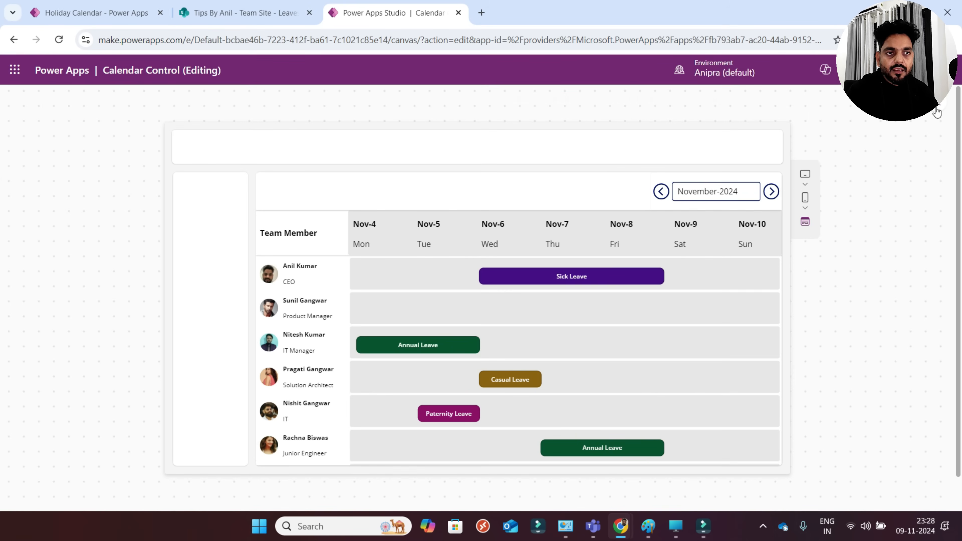
{"action": "key", "text": "Escape"}
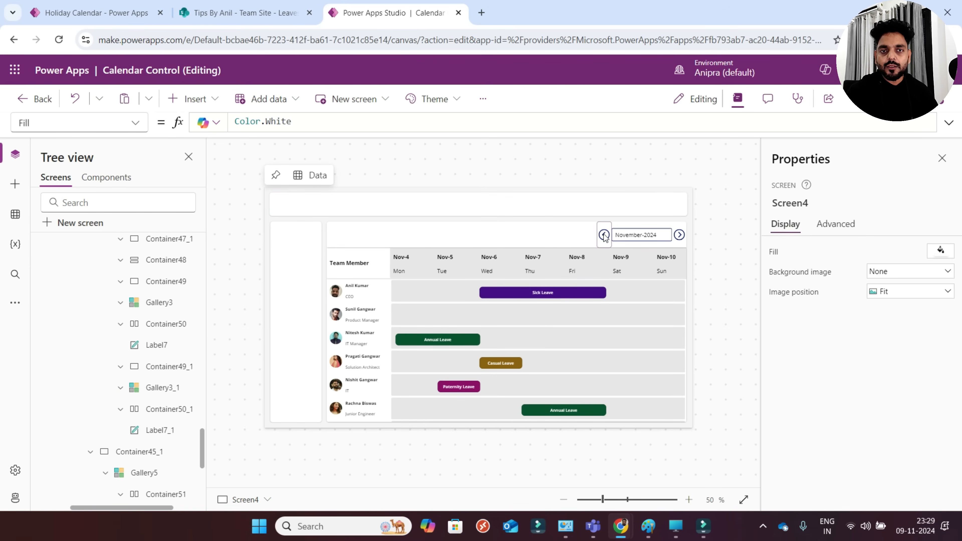
- Paste the Back icon's OnSelect formula, setting varToday to DateAdd(varToday,-7,TimeUnit.Days) and refilling Coll_CorrentWeek with ClearCollect, and review its code
{"action": "left_click", "coordinate": [603, 234]}
{"action": "left_click", "coordinate": [837, 227]}
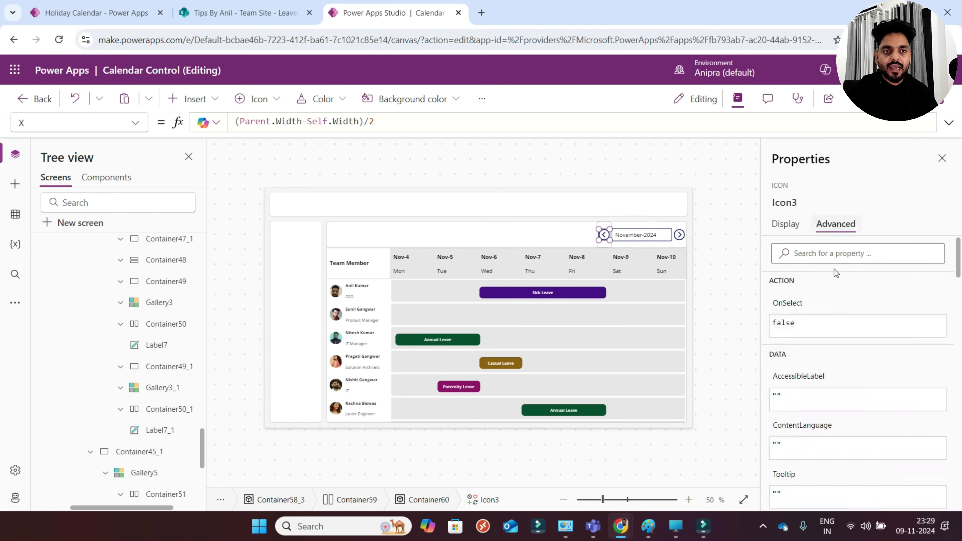
{"action": "left_click", "coordinate": [785, 321]}
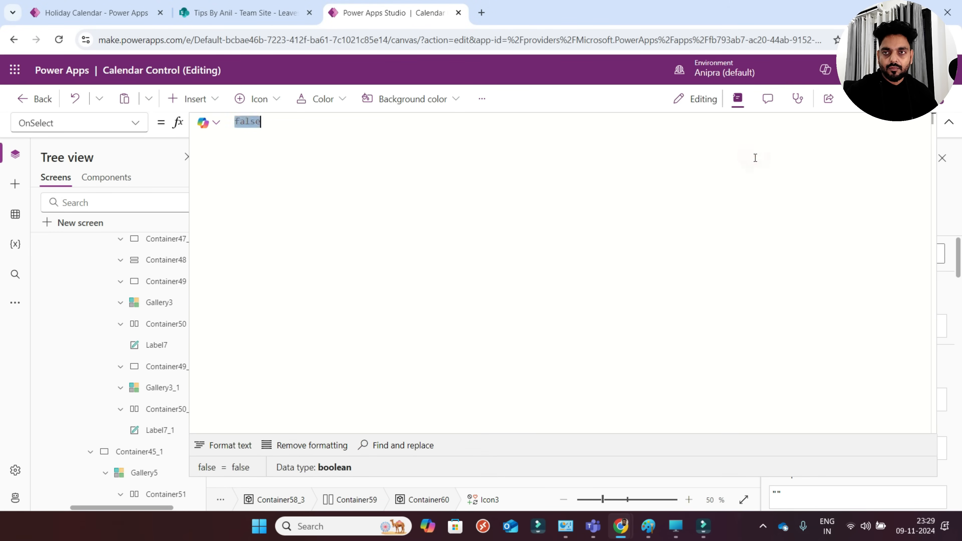
{"action": "key", "text": "ctrl+v"}
{"action": "scroll", "coordinate": [704, 197], "scroll_direction": "up", "scroll_amount": 10}
{"action": "scroll", "coordinate": [695, 209], "scroll_direction": "up", "scroll_amount": 10}
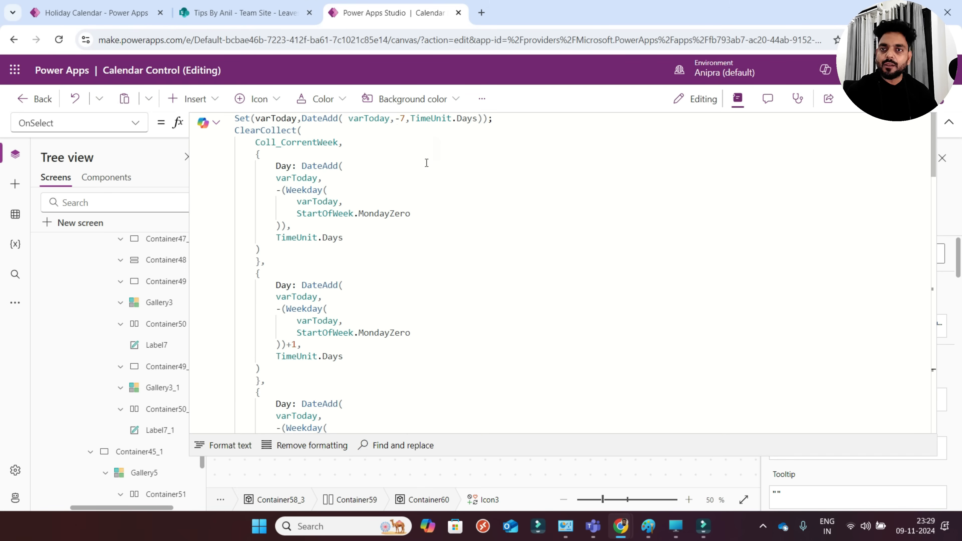
{"action": "double_click", "coordinate": [300, 145]}
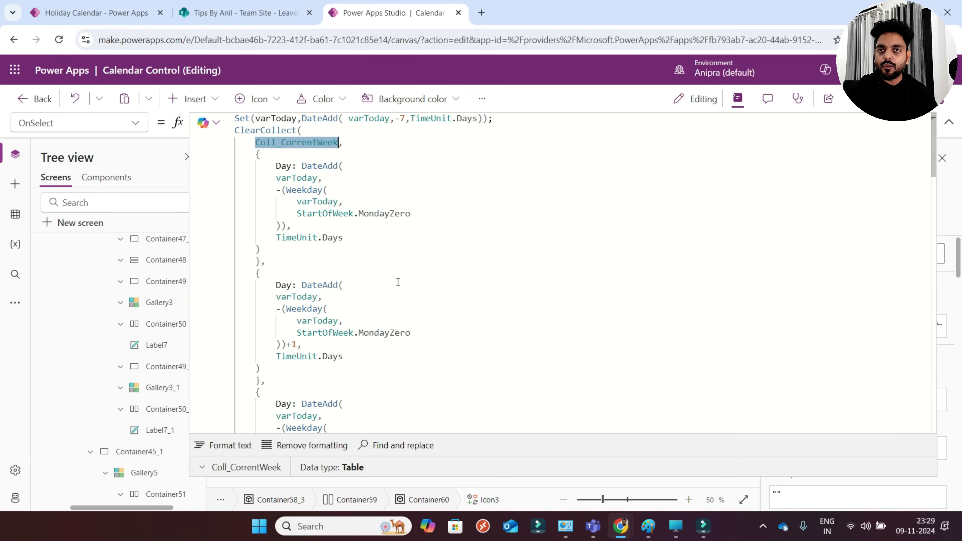
{"action": "scroll", "coordinate": [398, 281], "scroll_direction": "down", "scroll_amount": 3}
{"action": "scroll", "coordinate": [398, 281], "scroll_direction": "up", "scroll_amount": 3}
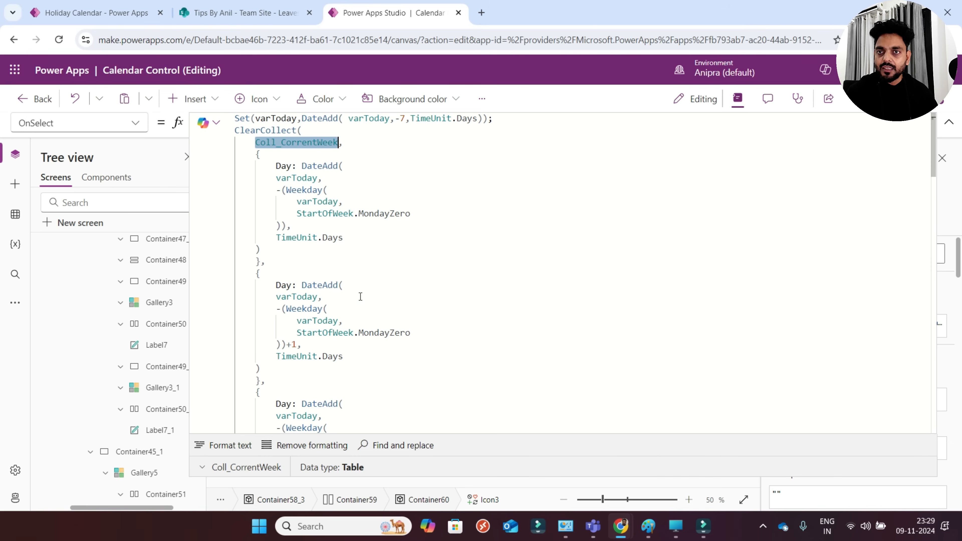
{"action": "scroll", "coordinate": [381, 286], "scroll_direction": "down", "scroll_amount": 9}
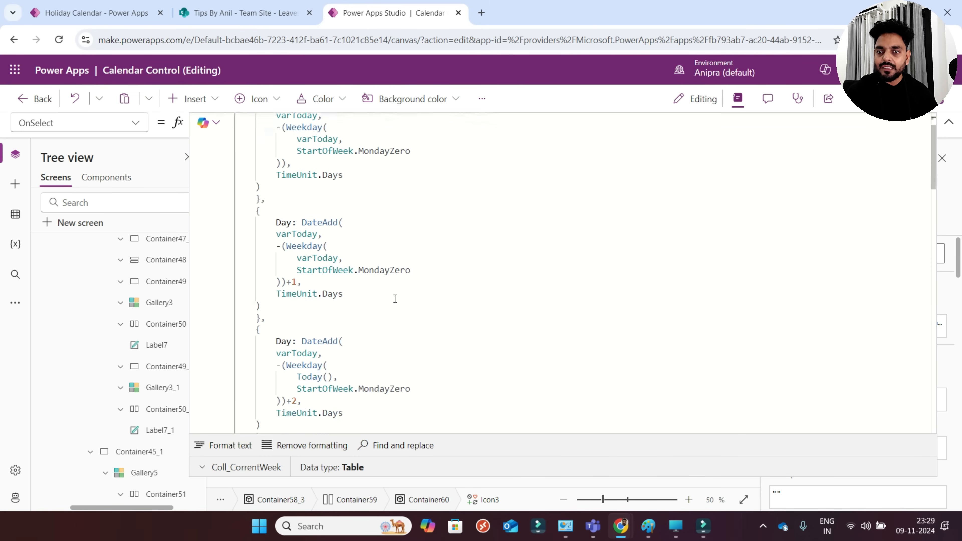
{"action": "scroll", "coordinate": [395, 299], "scroll_direction": "down", "scroll_amount": 10}
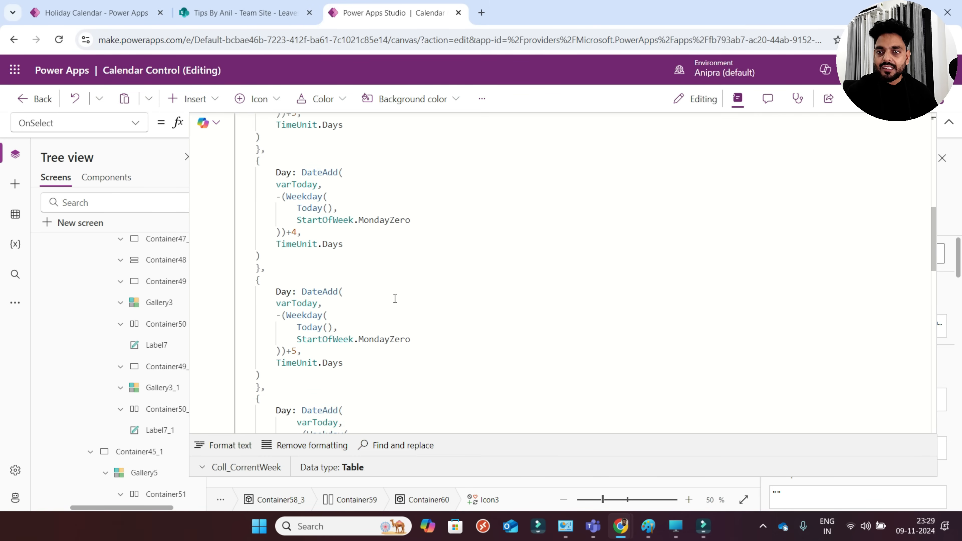
- Review the Coll_SubCollection filter on LeavesAppliedByUsers at the end of the Back icon's OnSelect formula, and collapse the formula
{"action": "scroll", "coordinate": [394, 298], "scroll_direction": "down", "scroll_amount": 2}
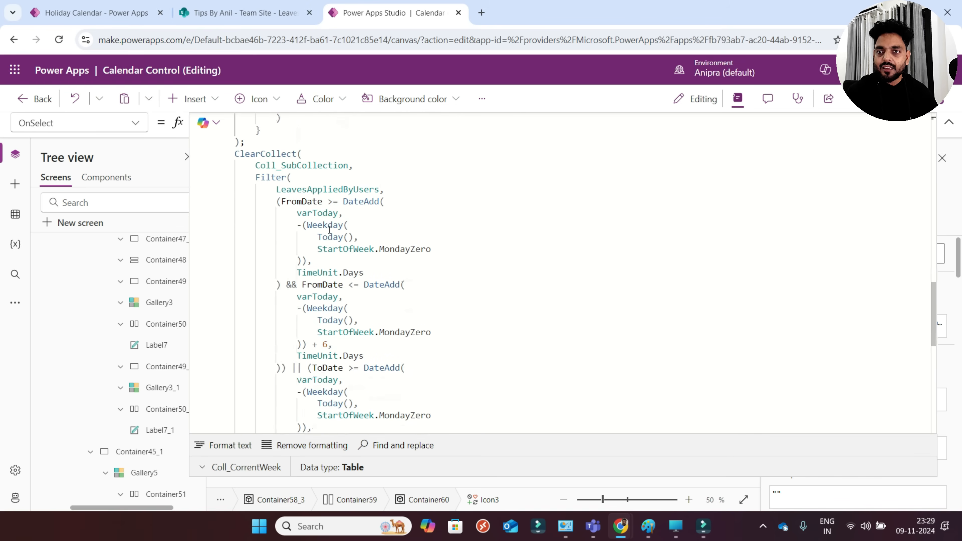
{"action": "scroll", "coordinate": [430, 272], "scroll_direction": "down", "scroll_amount": 5}
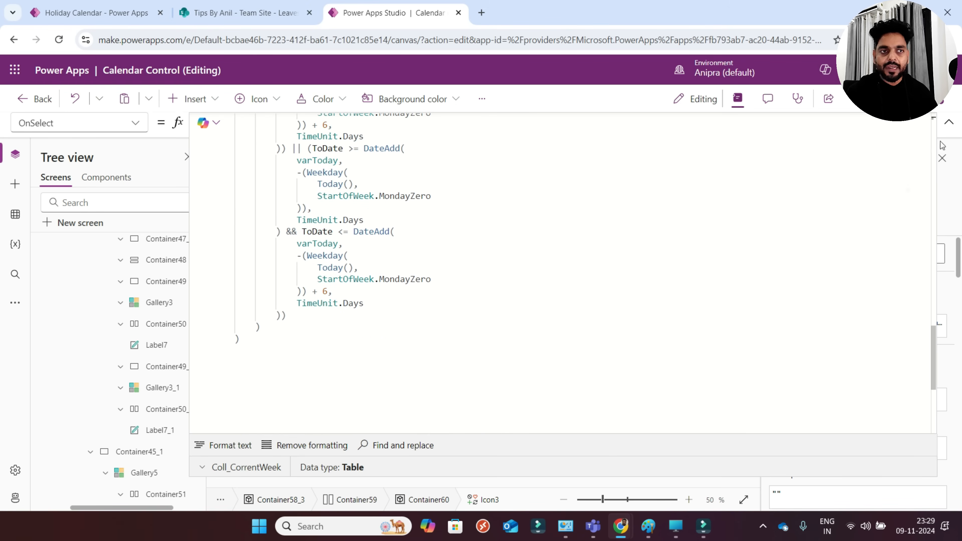
{"action": "left_click", "coordinate": [949, 122]}
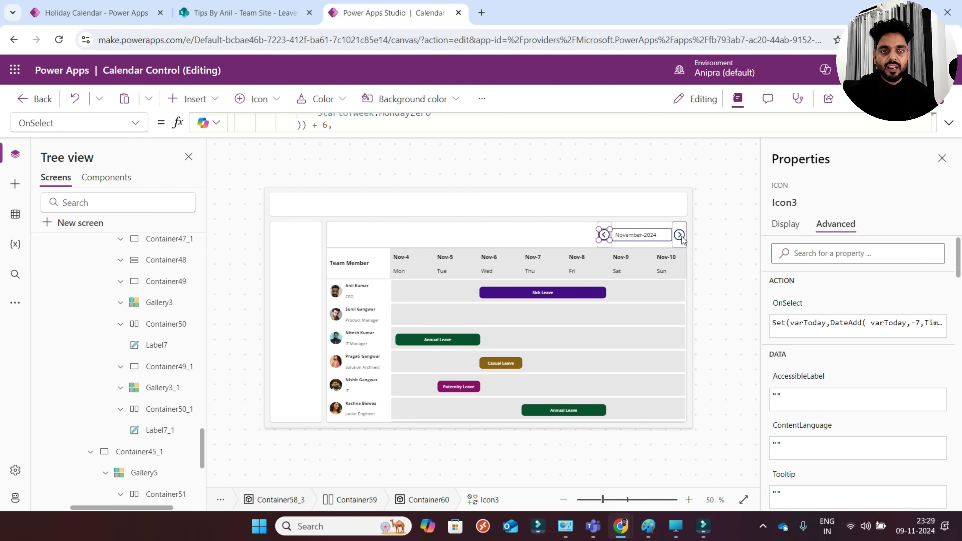
- Replace the Next icon's OnSelect with the pasted formula that sets varToday to DateAdd(varToday, 7, TimeUnit.Days) and refills Coll_CorrentWeek
{"action": "left_click", "coordinate": [681, 236]}
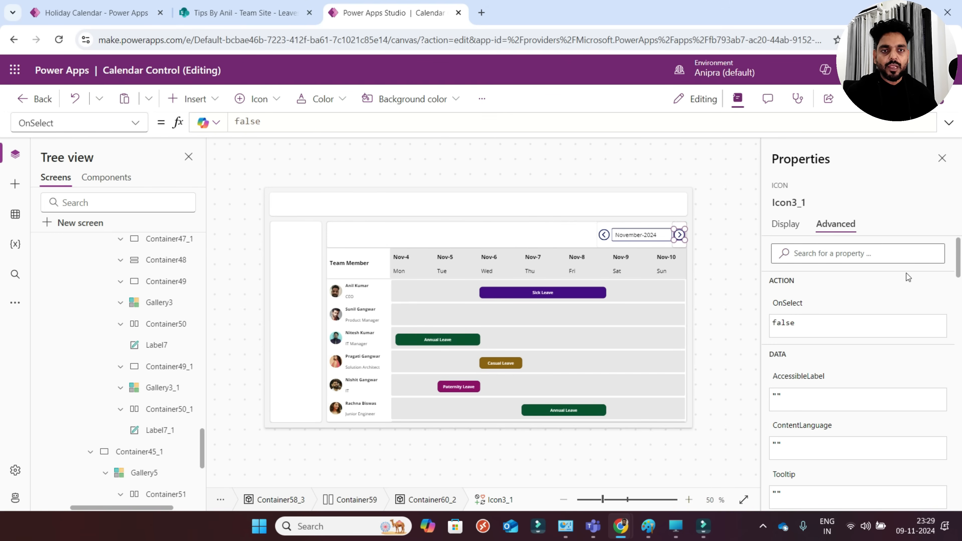
{"action": "left_click", "coordinate": [452, 123]}
{"action": "key", "text": "ctrl+a"}
{"action": "key", "text": "ctrl+v"}
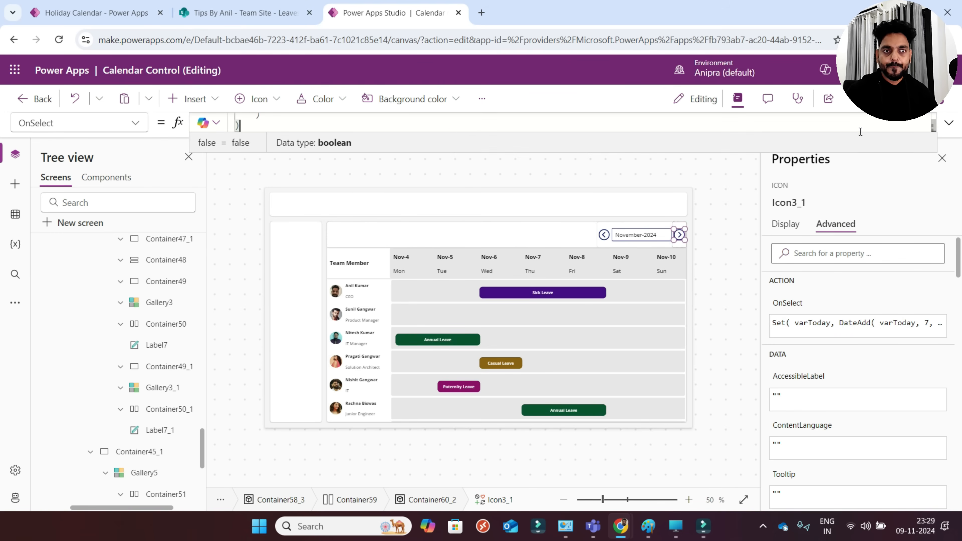
{"action": "left_click", "coordinate": [948, 123]}
{"action": "scroll", "coordinate": [519, 245], "scroll_direction": "up", "scroll_amount": 15}
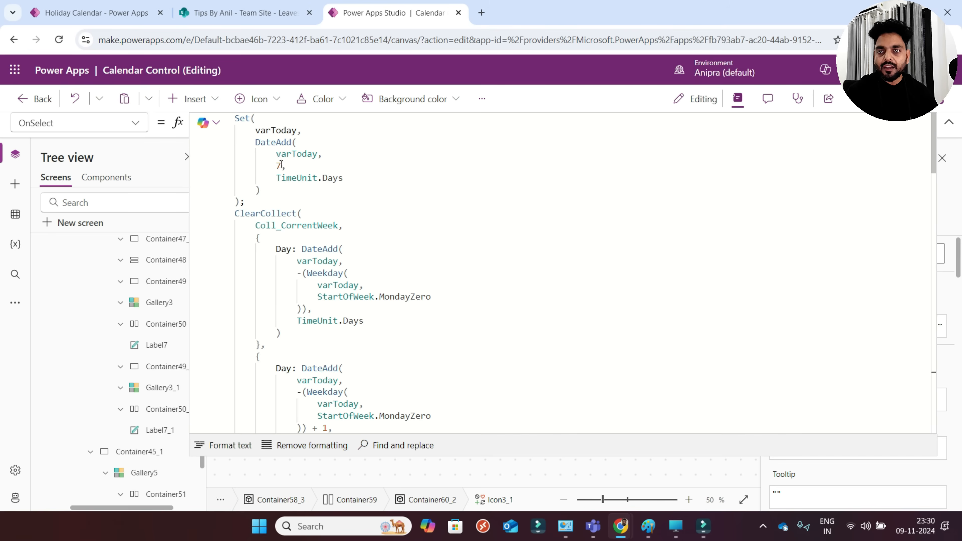
{"action": "left_click", "coordinate": [948, 122]}
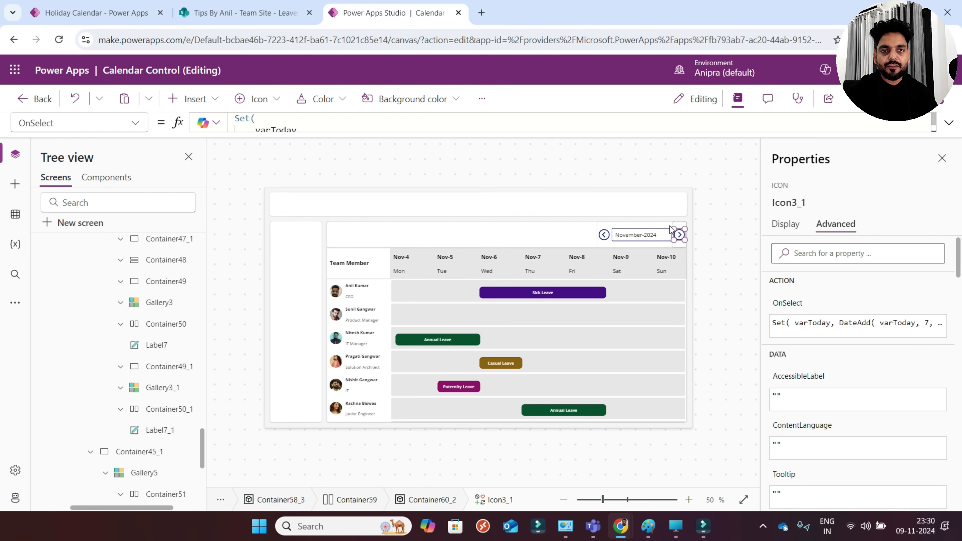
- Format the text of the Back icon's OnSelect formula and check its -7 day offset
{"action": "left_click", "coordinate": [603, 235]}
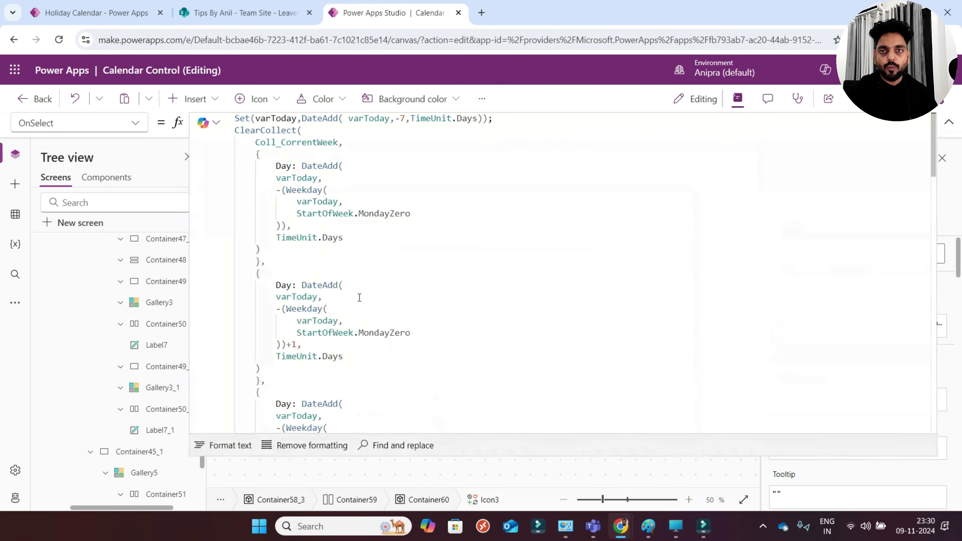
{"action": "left_click", "coordinate": [225, 445]}
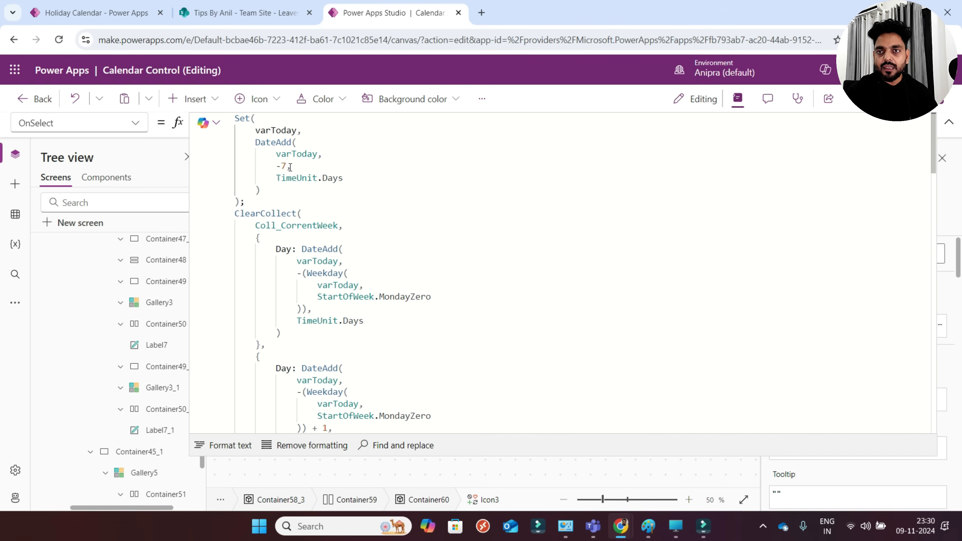
{"action": "left_click", "coordinate": [948, 122]}
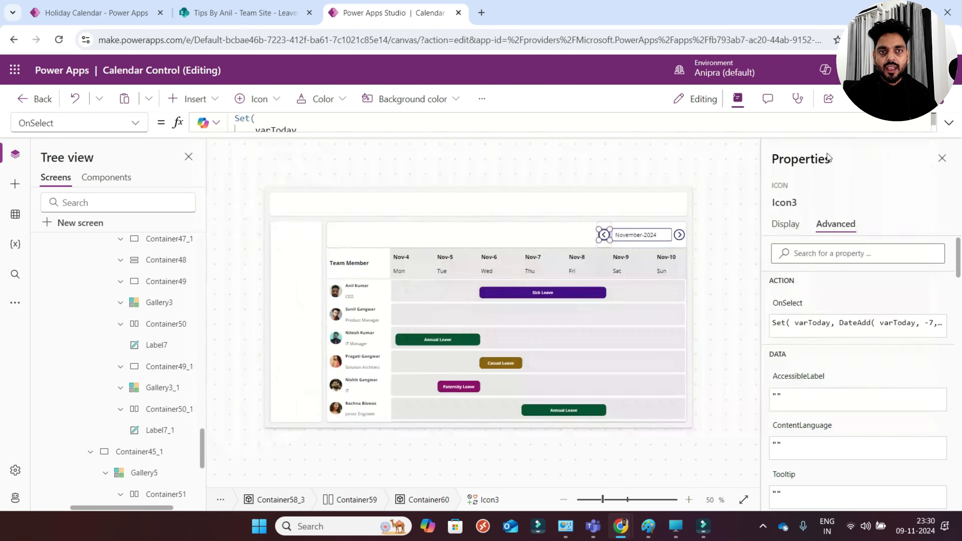
- Review the Next icon's full OnSelect formula, from the Coll_CorrentWeek day entries to the end of the leave filter
{"action": "left_click", "coordinate": [678, 235]}
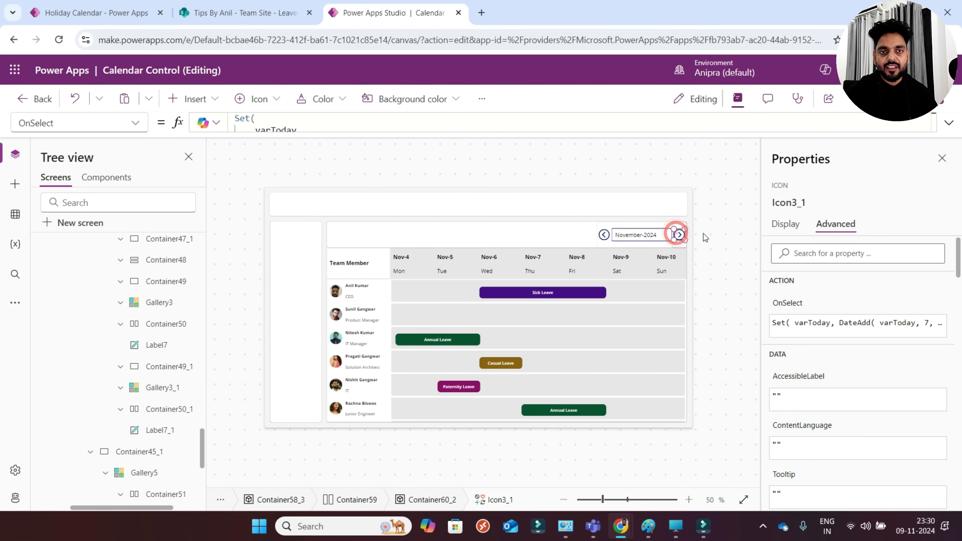
{"action": "left_click", "coordinate": [948, 122]}
{"action": "scroll", "coordinate": [504, 225], "scroll_direction": "down", "scroll_amount": 9}
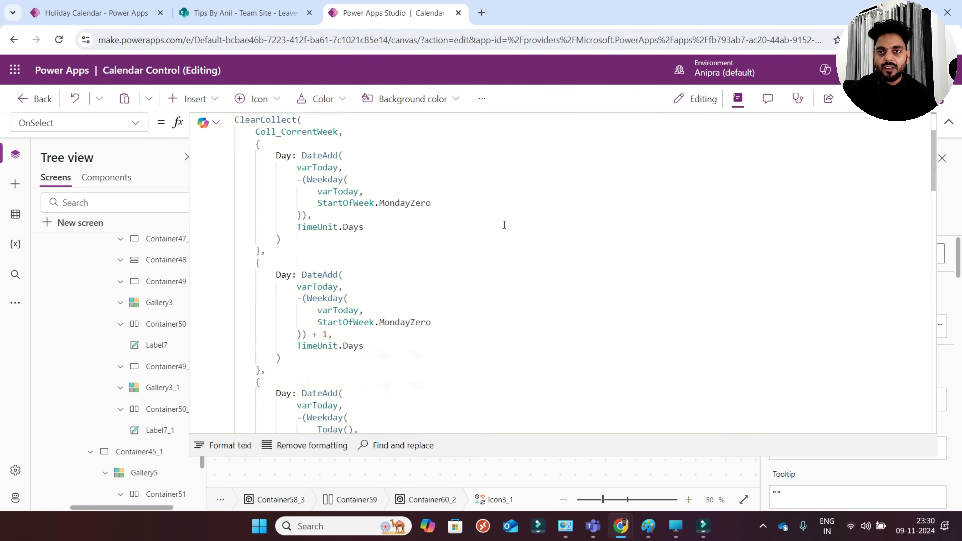
{"action": "scroll", "coordinate": [504, 225], "scroll_direction": "down", "scroll_amount": 10}
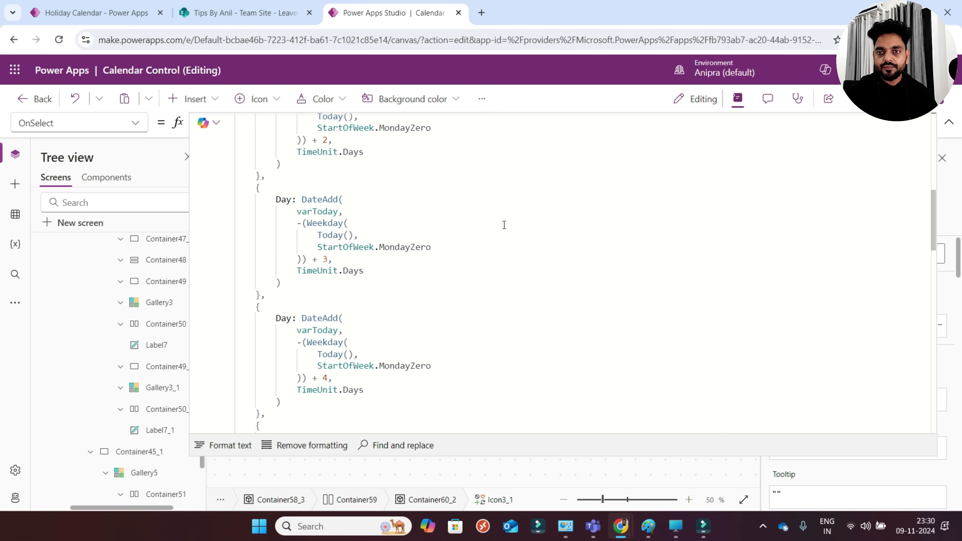
{"action": "scroll", "coordinate": [504, 225], "scroll_direction": "down", "scroll_amount": 12}
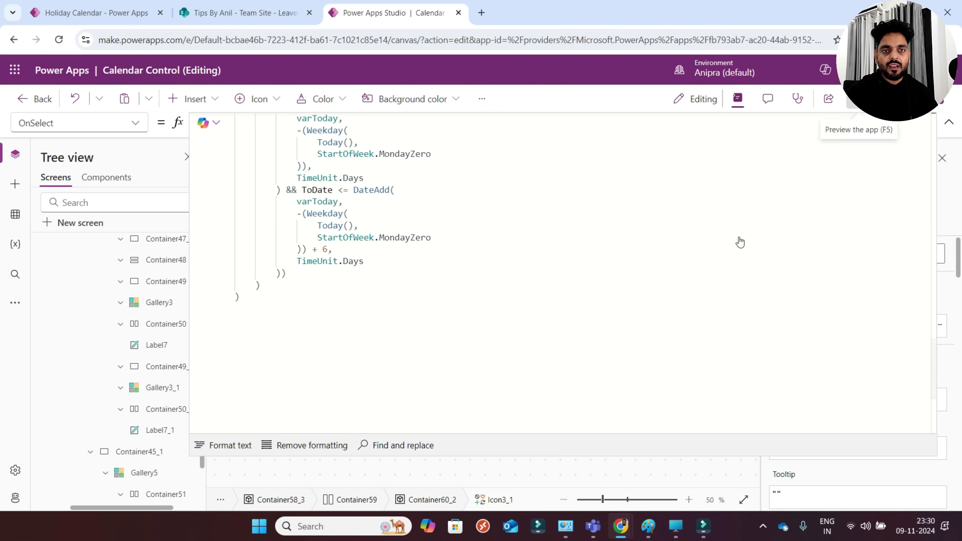
- Preview the app and test the Back and Next icons by stepping between the October 28 and November 11 weeks, checking the displayed leaves
{"action": "left_click", "coordinate": [856, 99]}
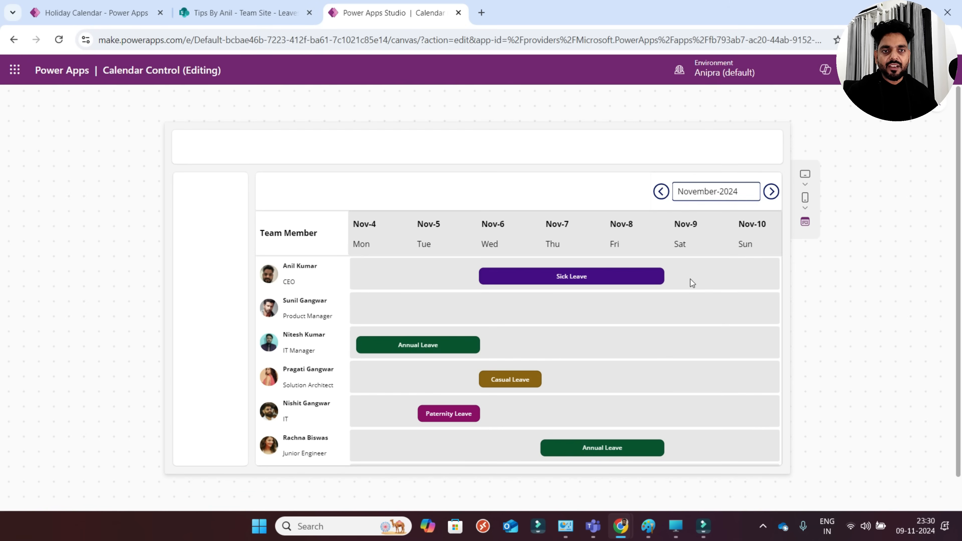
{"action": "left_click", "coordinate": [662, 194]}
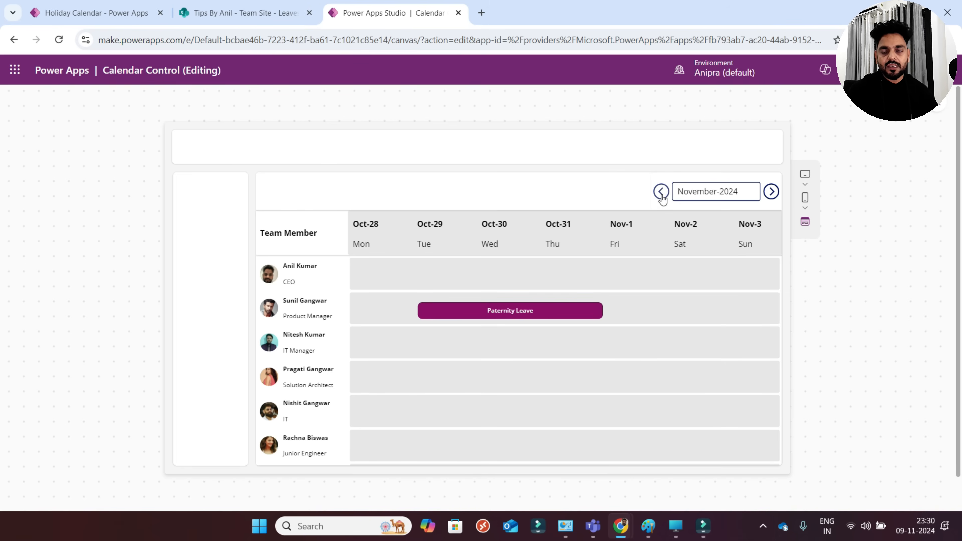
{"action": "left_click", "coordinate": [771, 192]}
{"action": "left_click", "coordinate": [771, 192]}
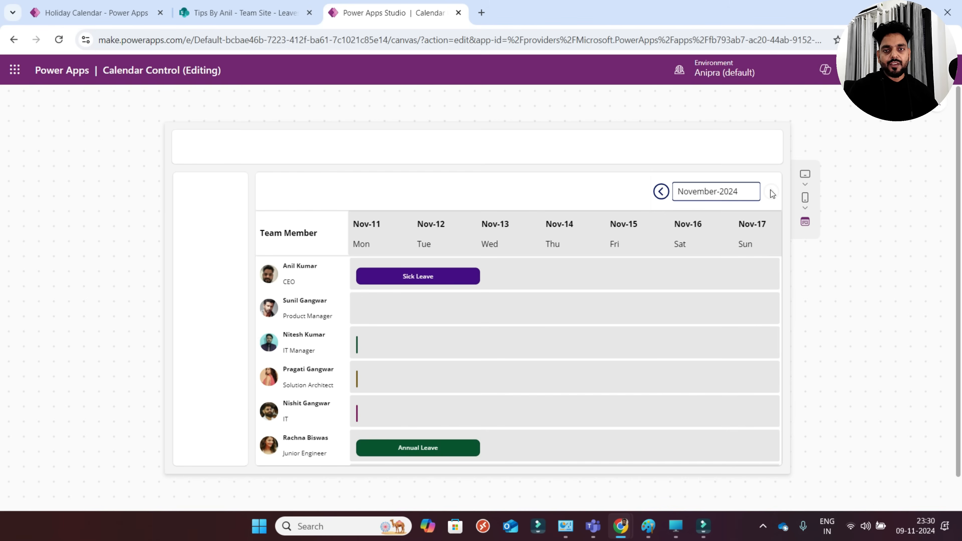
{"action": "scroll", "coordinate": [521, 322], "scroll_direction": "down", "scroll_amount": 3}
{"action": "scroll", "coordinate": [521, 322], "scroll_direction": "up", "scroll_amount": 3}
{"action": "scroll", "coordinate": [521, 322], "scroll_direction": "down", "scroll_amount": 3}
{"action": "scroll", "coordinate": [522, 322], "scroll_direction": "up", "scroll_amount": 3}
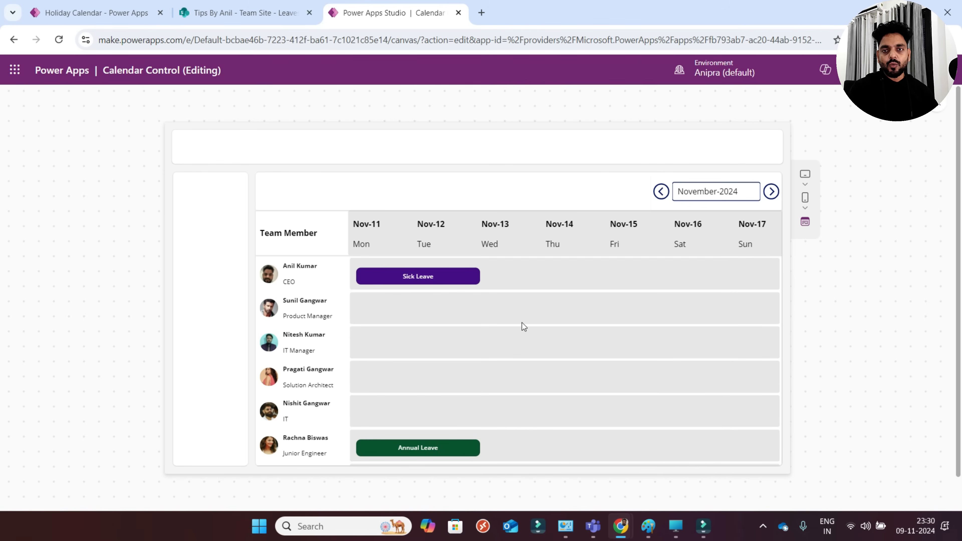
{"action": "left_click", "coordinate": [661, 191]}
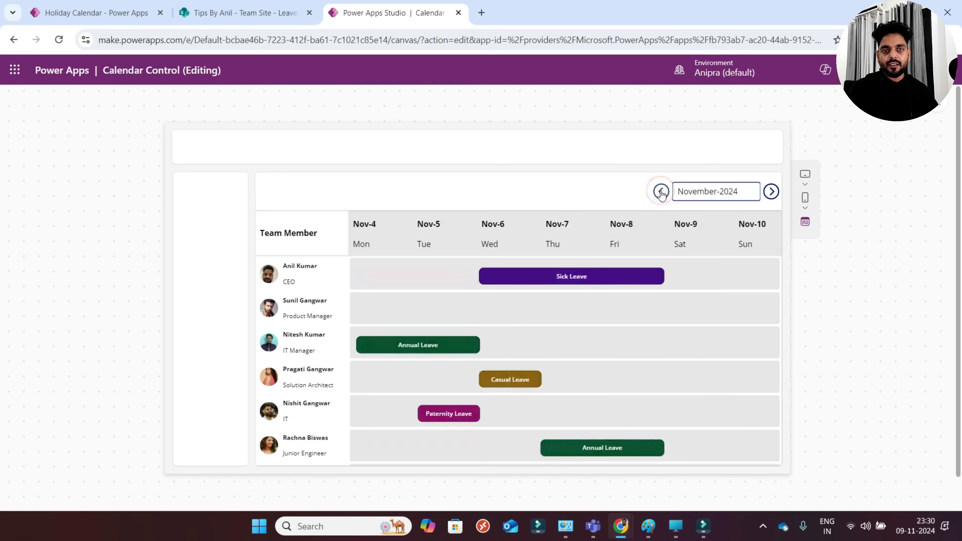
{"action": "left_click", "coordinate": [660, 191]}
- Switch to the finished Holiday Calendar app and advance it to the week of November 11 to compare the leaves shown
{"action": "left_click", "coordinate": [123, 15]}
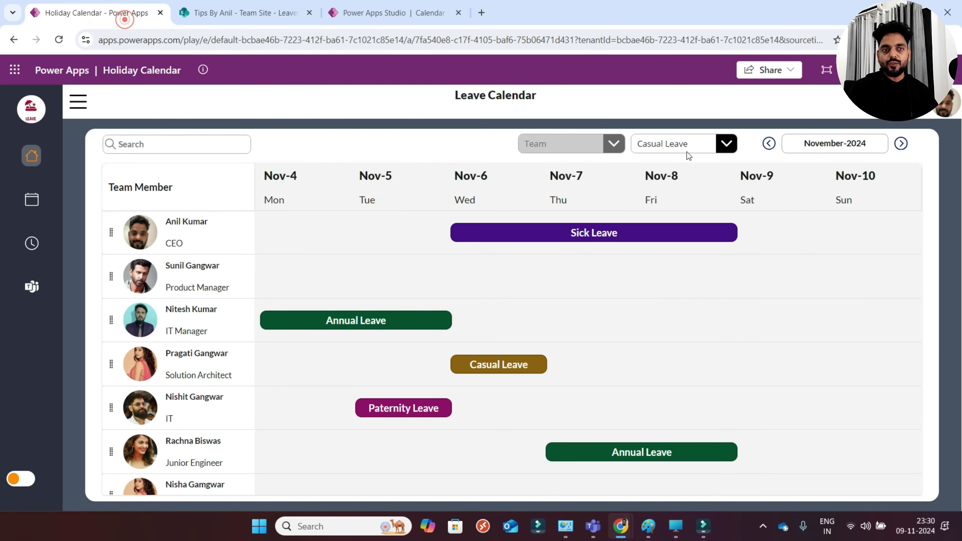
{"action": "left_click", "coordinate": [901, 146]}
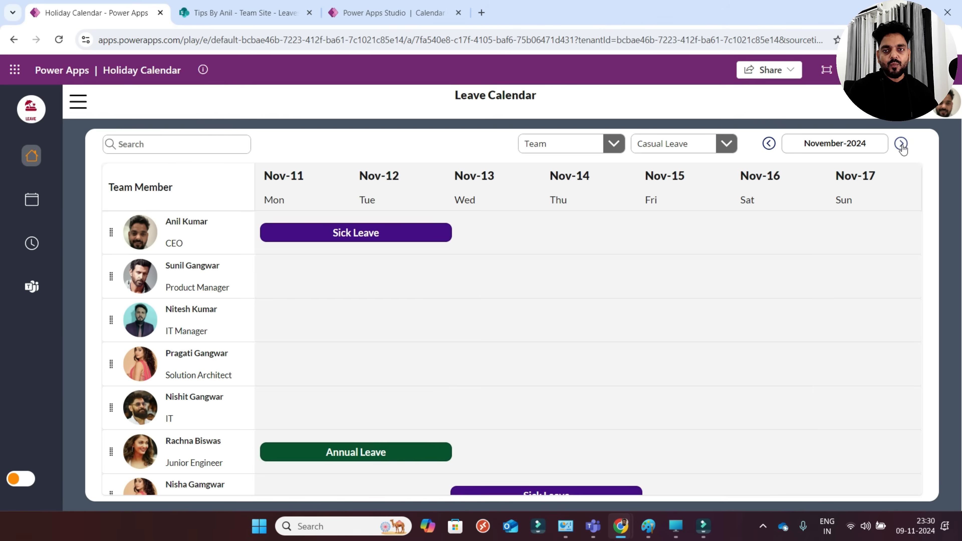
{"action": "scroll", "coordinate": [641, 330], "scroll_direction": "down", "scroll_amount": 3}
{"action": "scroll", "coordinate": [640, 328], "scroll_direction": "up", "scroll_amount": 3}
- Return to the Calendar Control preview and test the week icons back to the week of October 14, checking the month header
{"action": "left_click", "coordinate": [394, 12]}
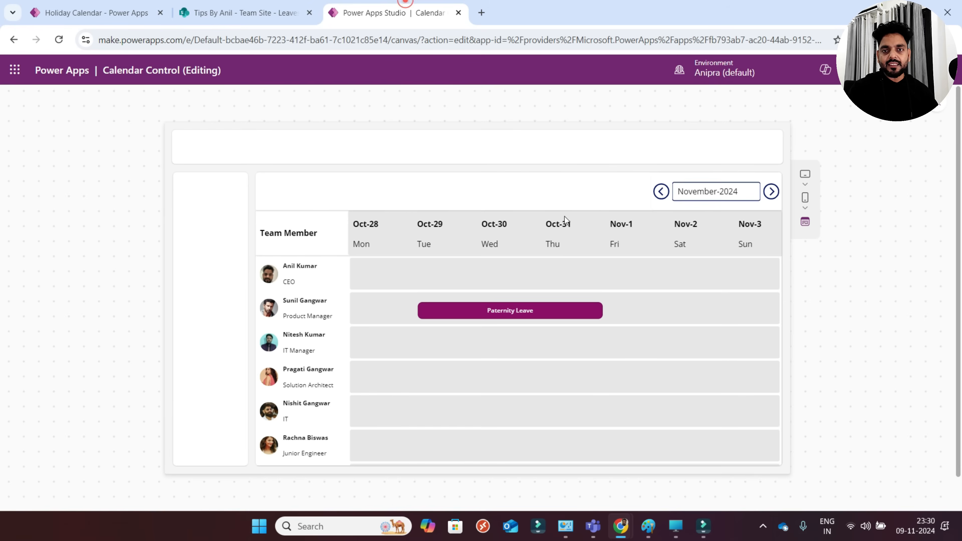
{"action": "left_click", "coordinate": [771, 191]}
{"action": "left_click", "coordinate": [660, 192]}
{"action": "left_click", "coordinate": [659, 195]}
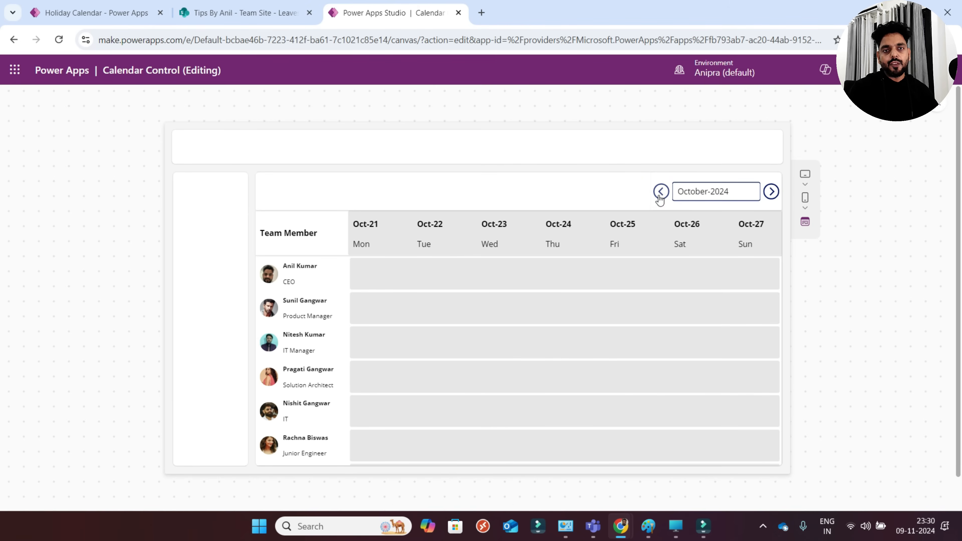
{"action": "left_click", "coordinate": [660, 196]}
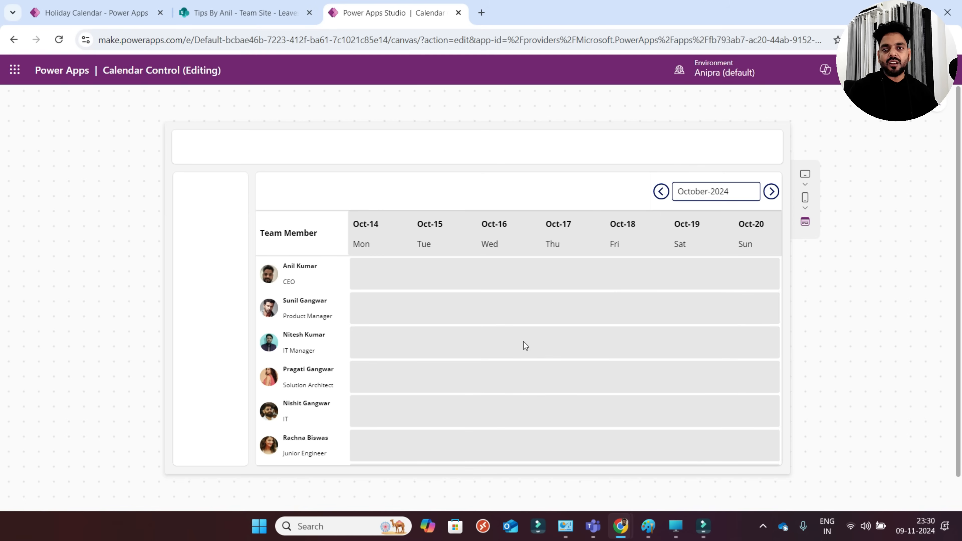